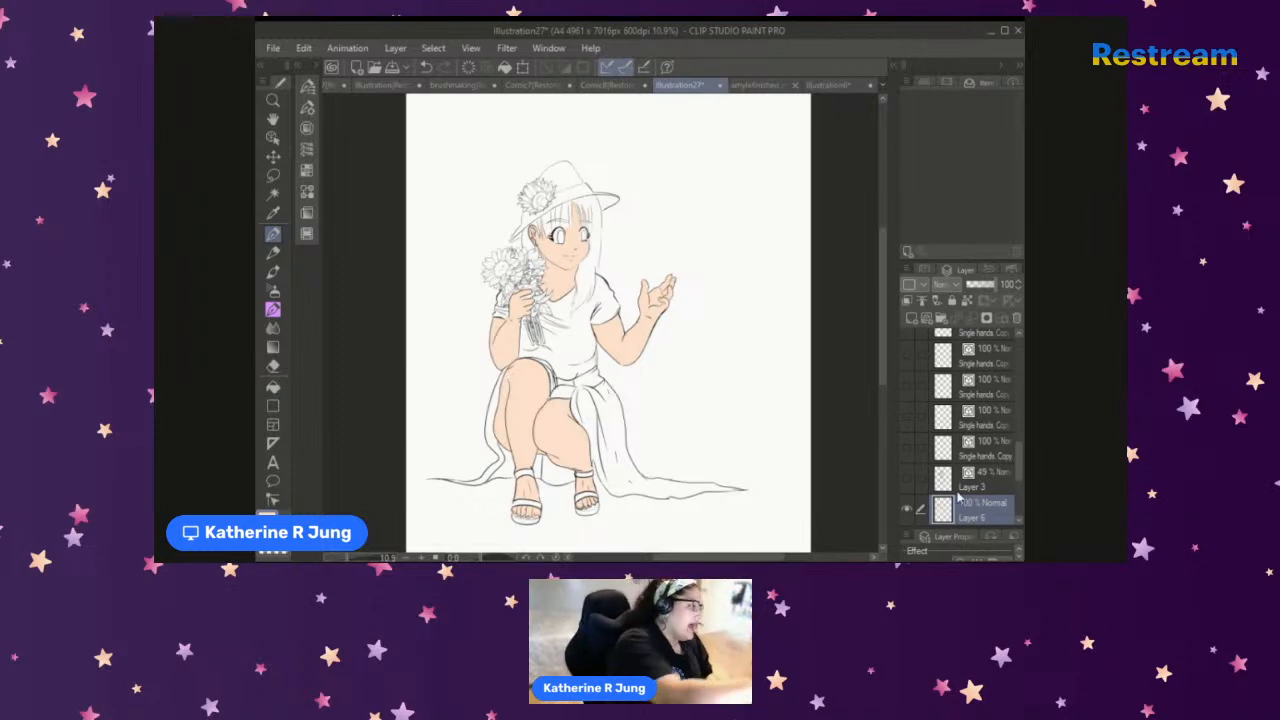
Step: Toggle the 28% mannequin layer and the Layer 4 sunflower background on and off to compare them with the line art
drag(1018, 467, 1012, 490)
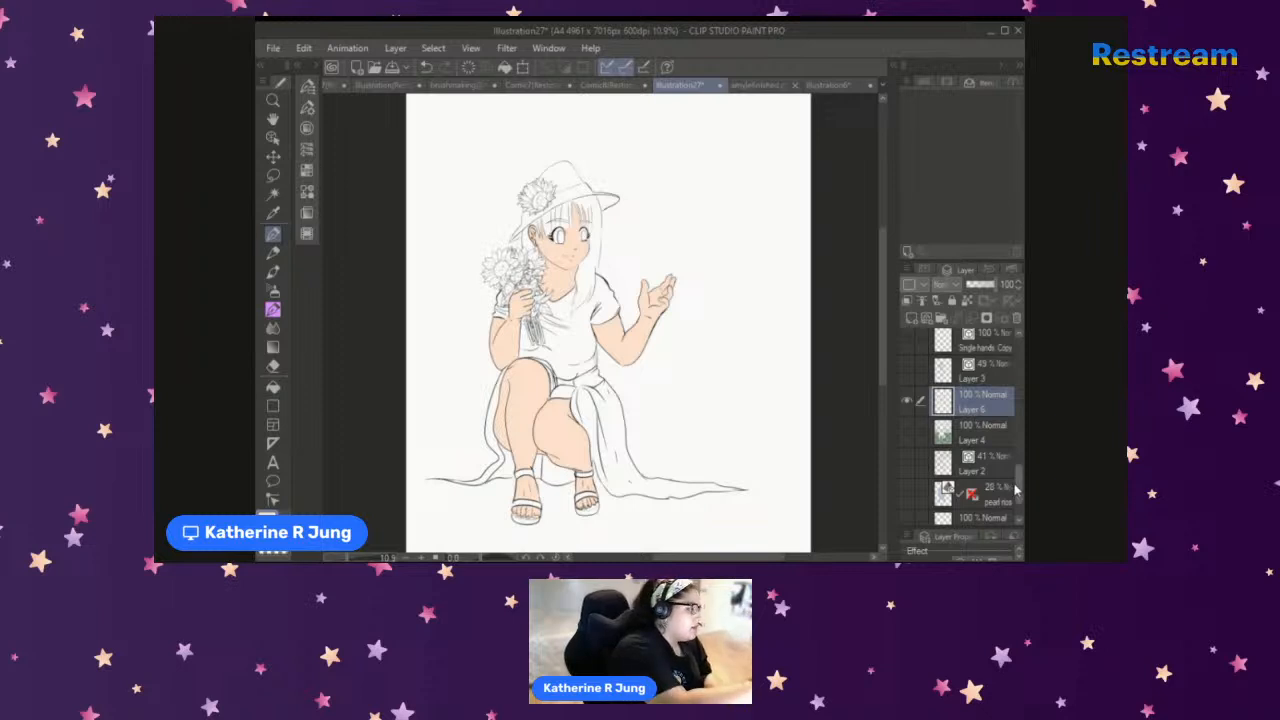
drag(1012, 490, 1010, 338)
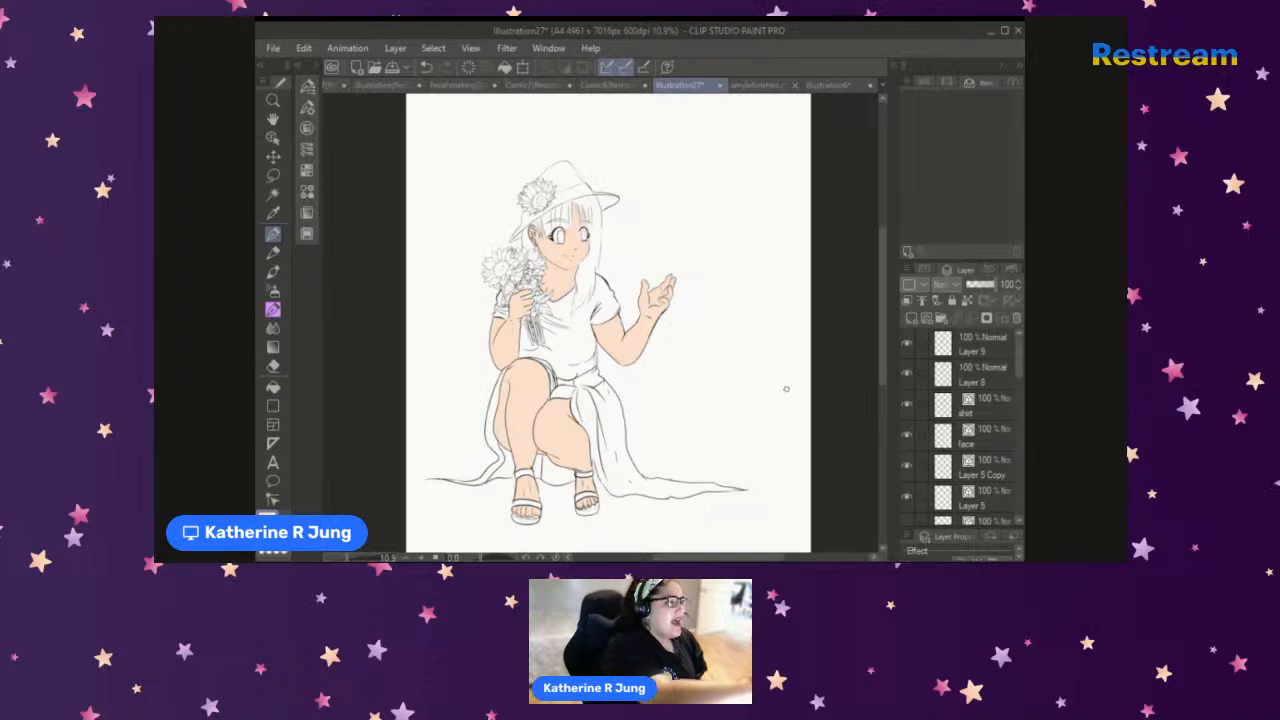
scroll(885, 326, down, 5)
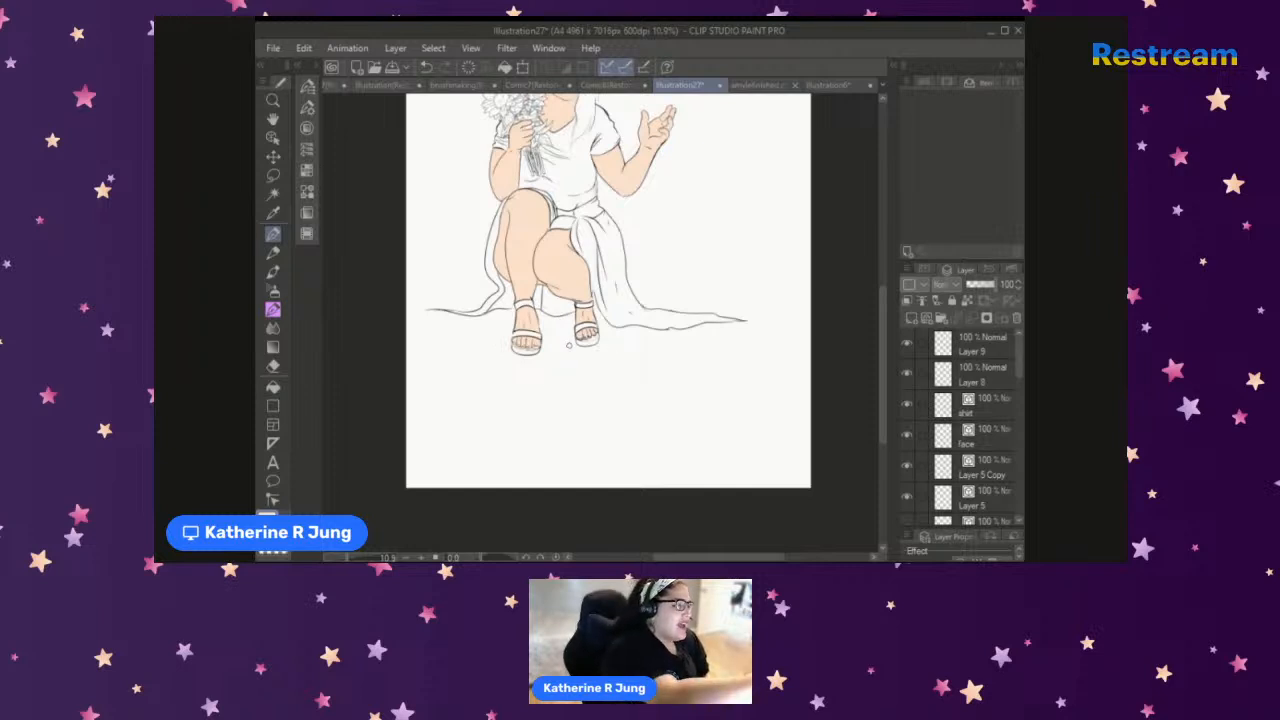
drag(1017, 358, 1009, 477)
scroll(995, 490, down, 2)
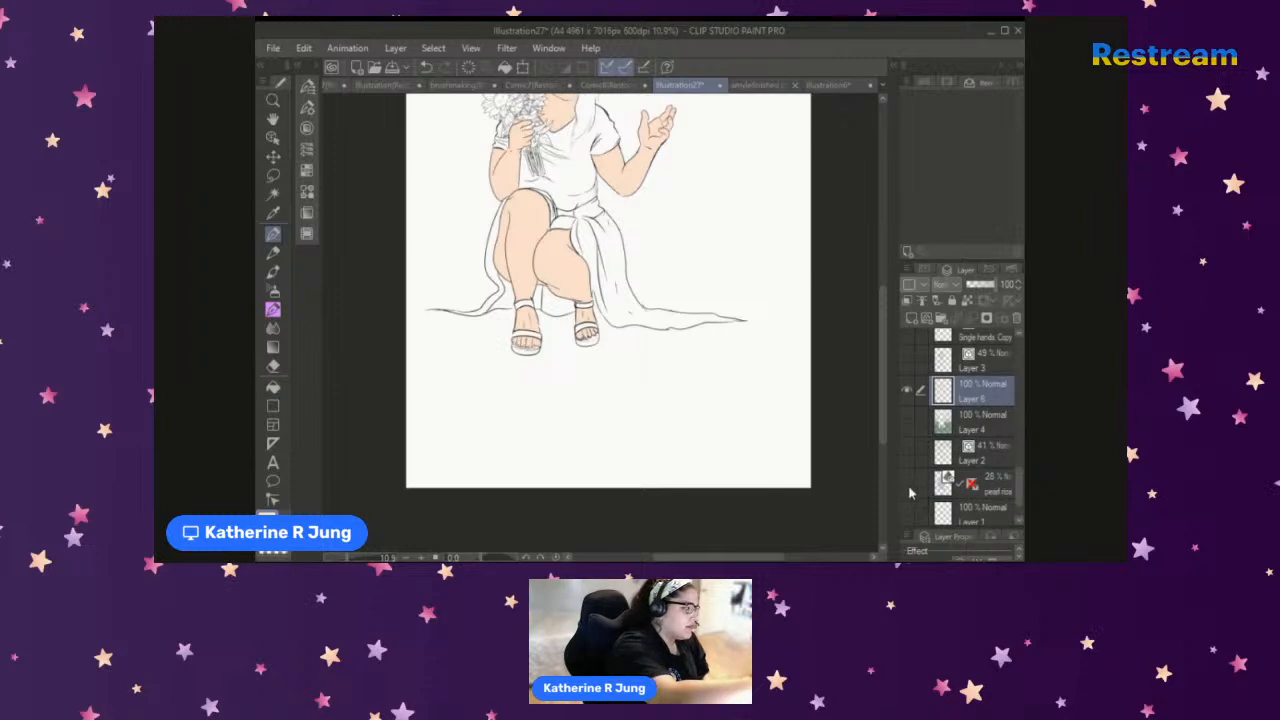
click(907, 484)
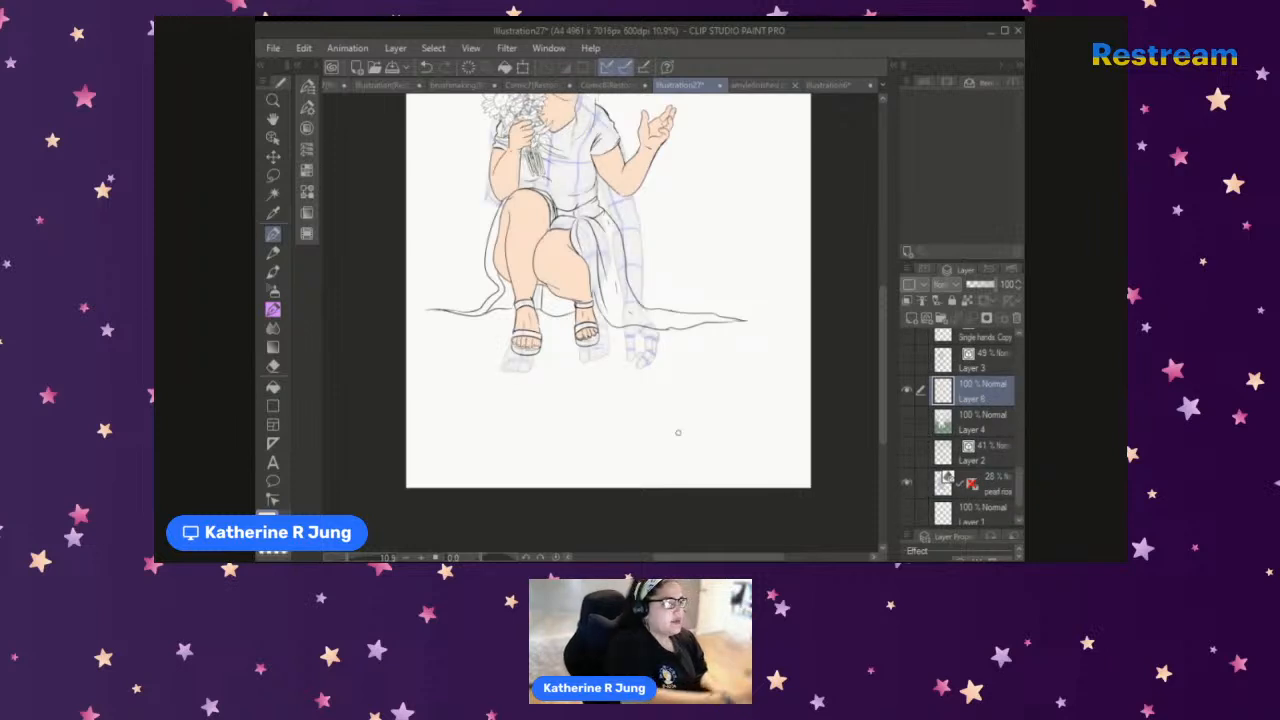
drag(884, 376, 884, 326)
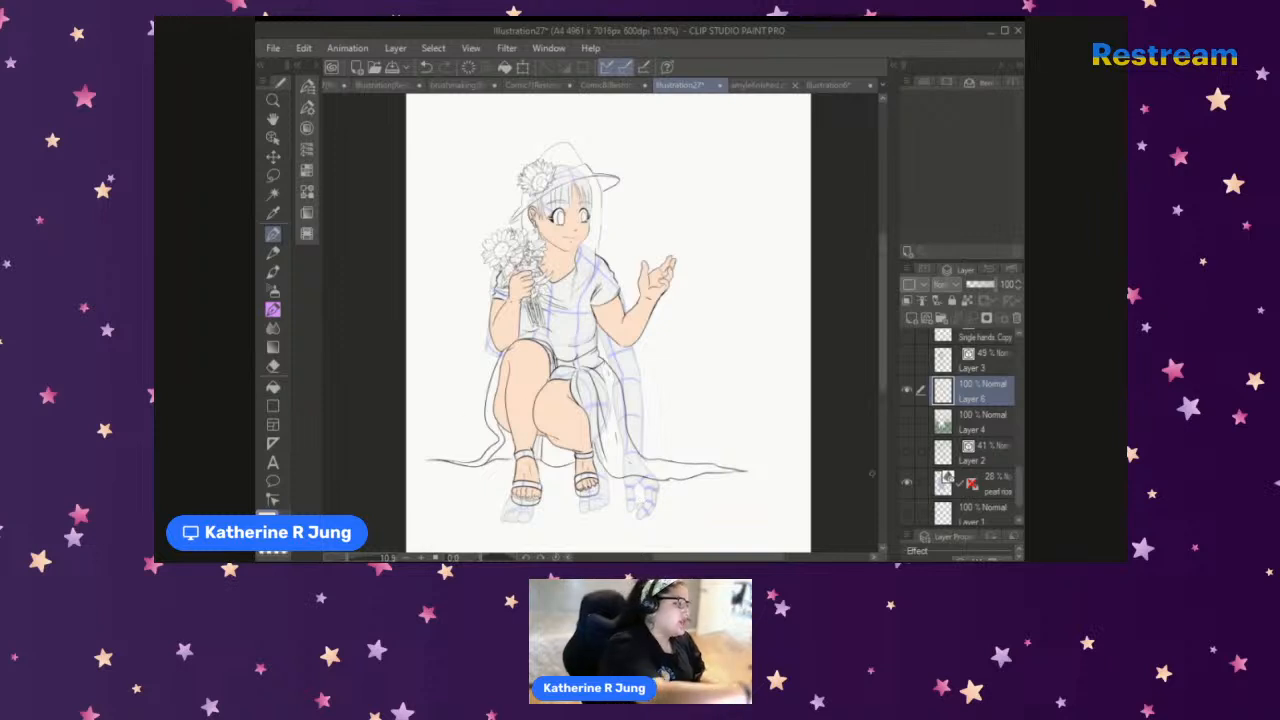
click(907, 484)
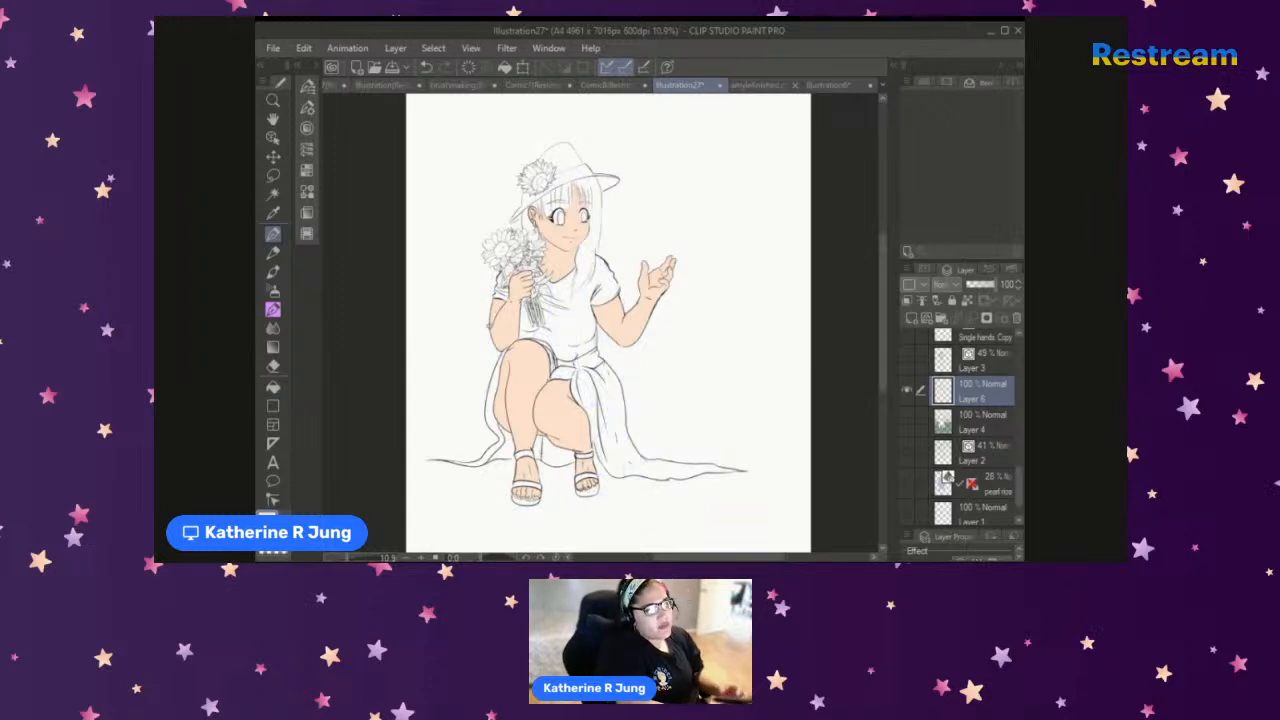
click(907, 421)
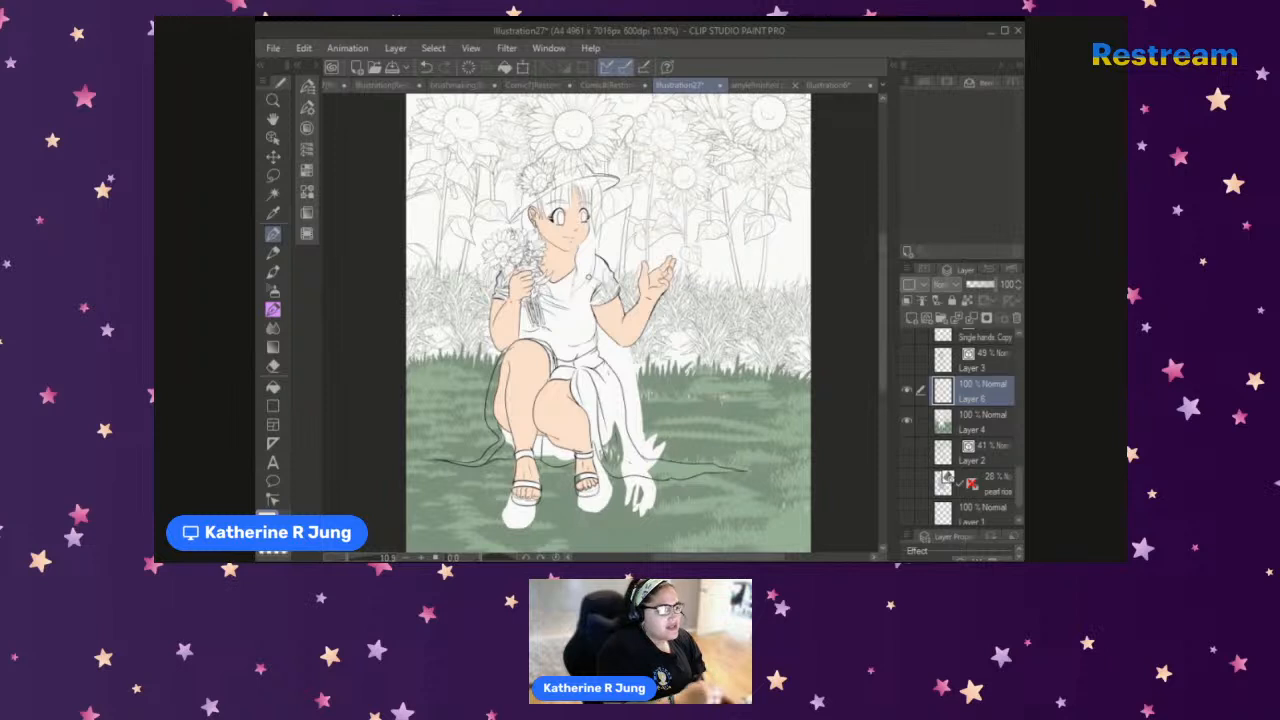
click(908, 422)
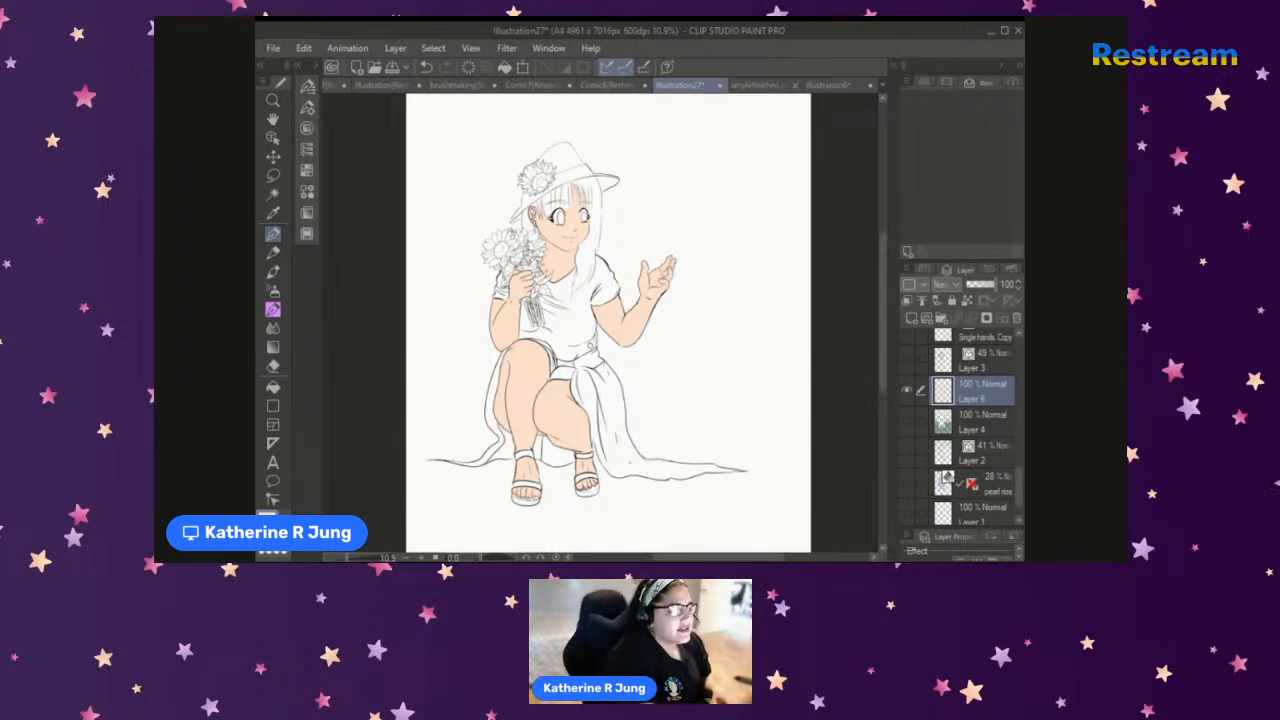
Step: Make the clothes layer the active drawing layer
scroll(600, 320, up, 3)
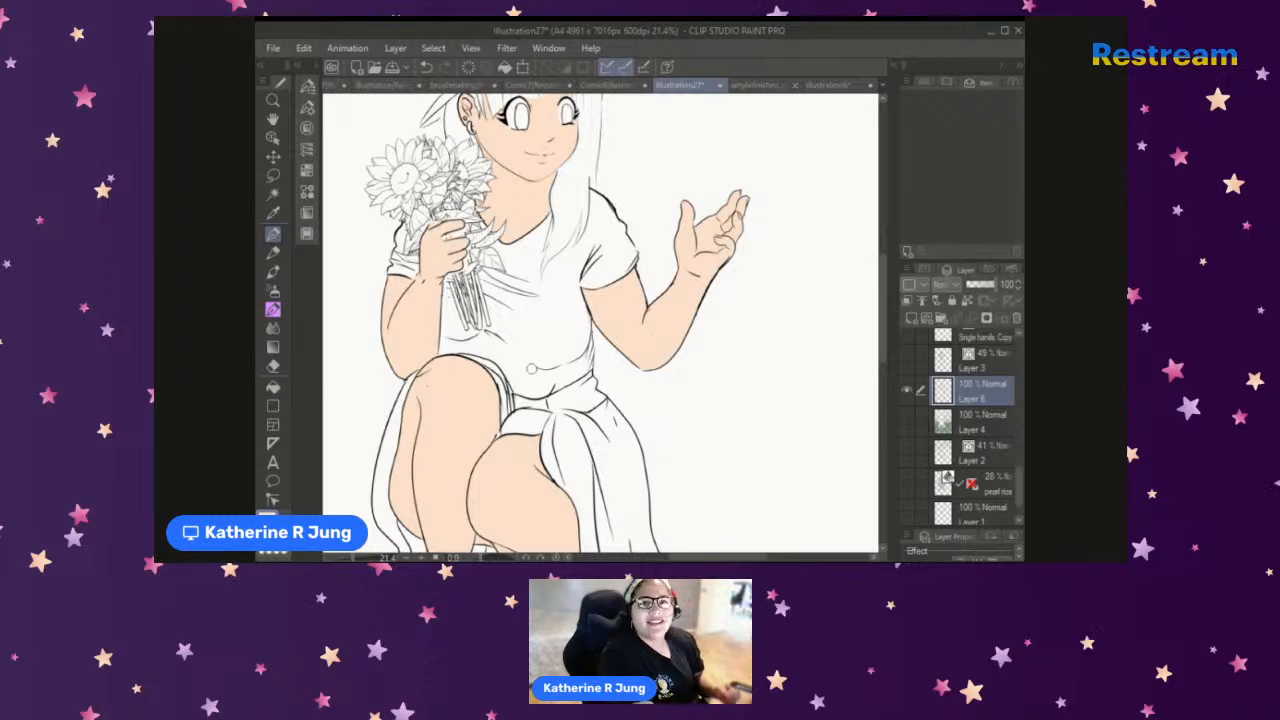
drag(884, 340, 884, 268)
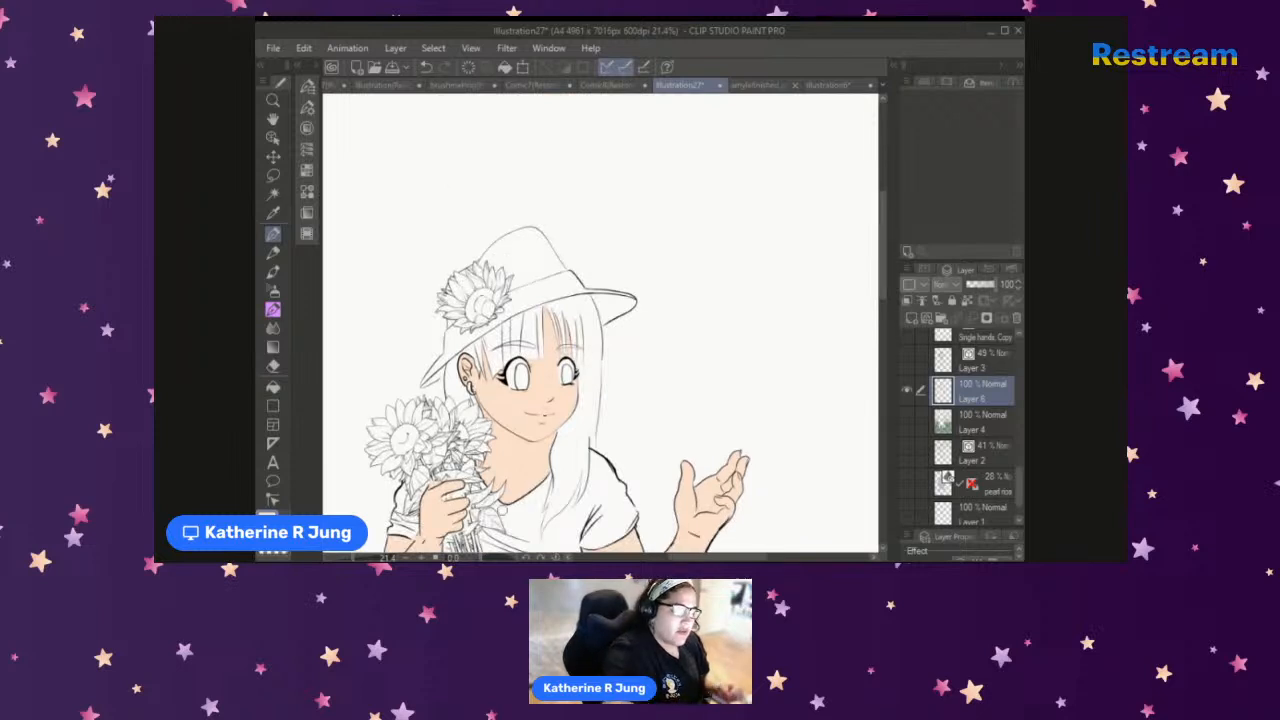
click(274, 310)
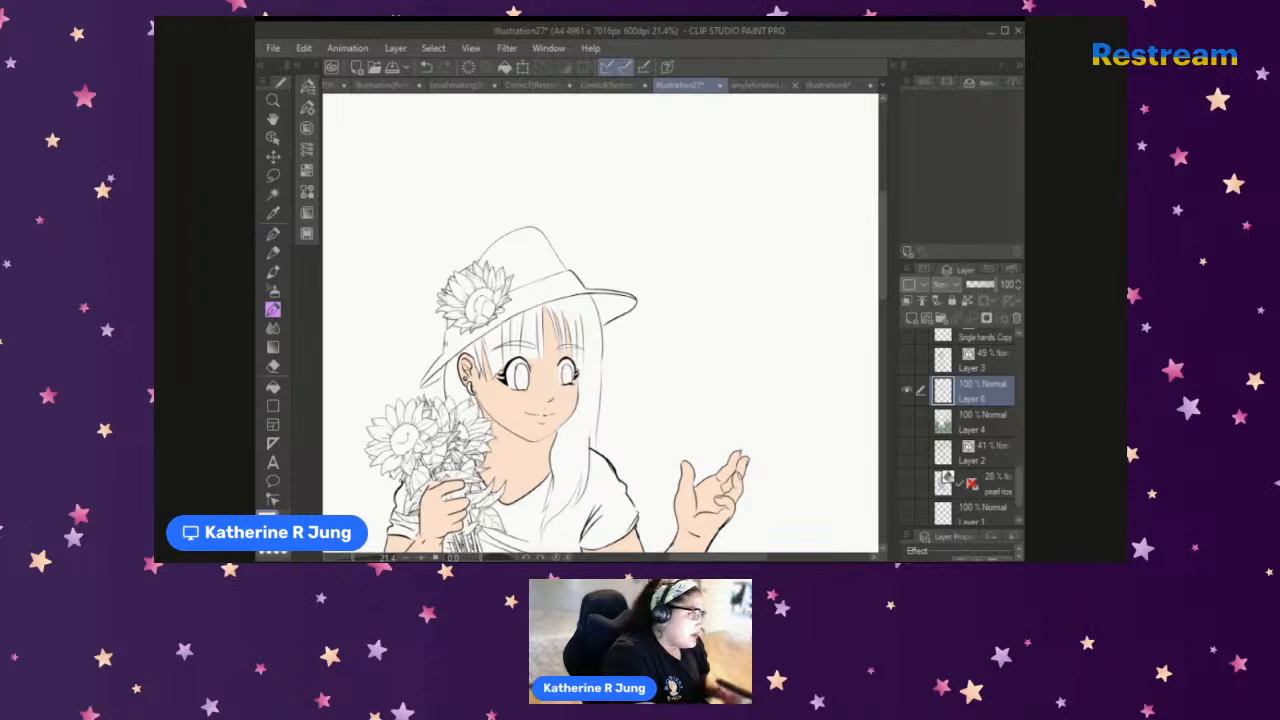
scroll(1017, 494, down, 2)
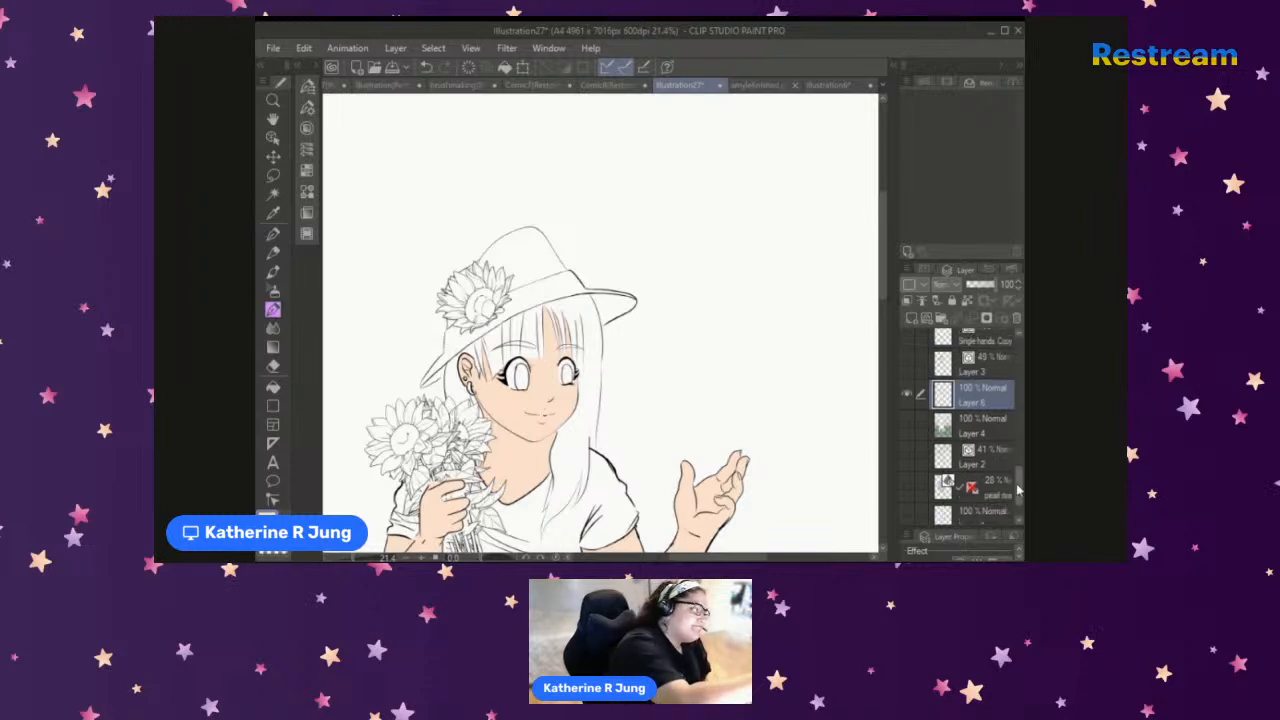
scroll(1017, 494, down, 1)
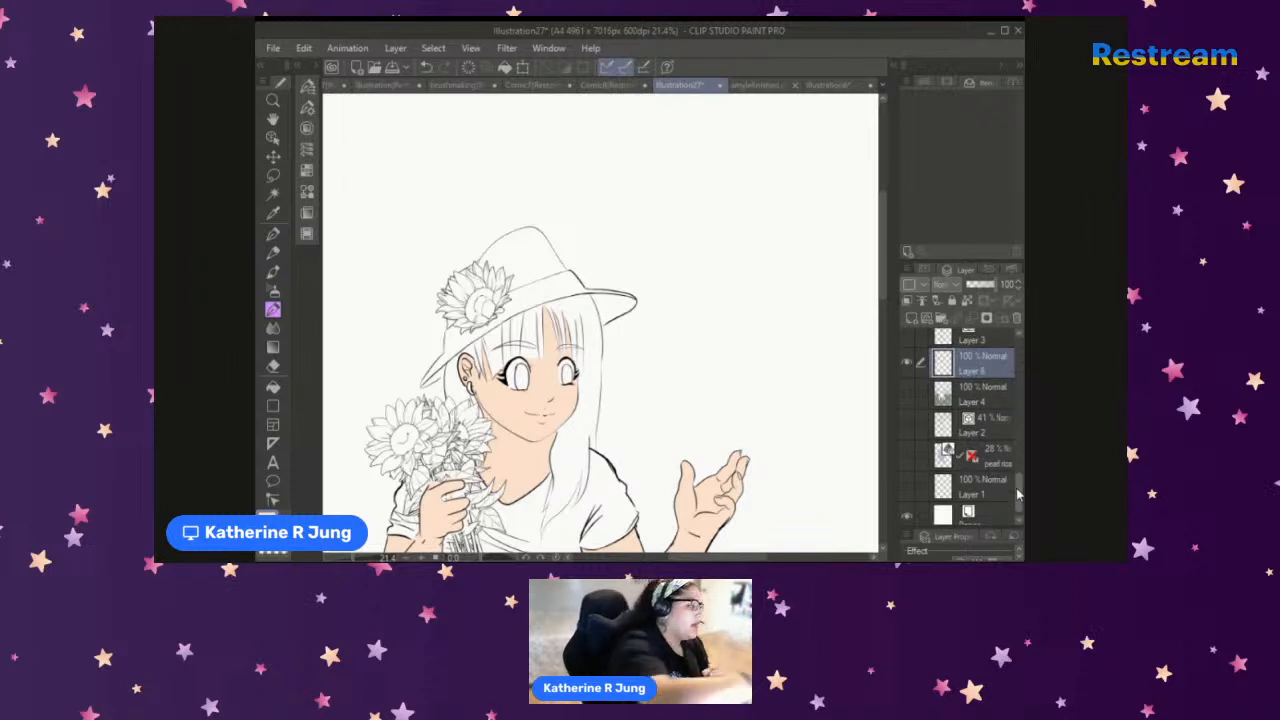
drag(1017, 494, 1017, 385)
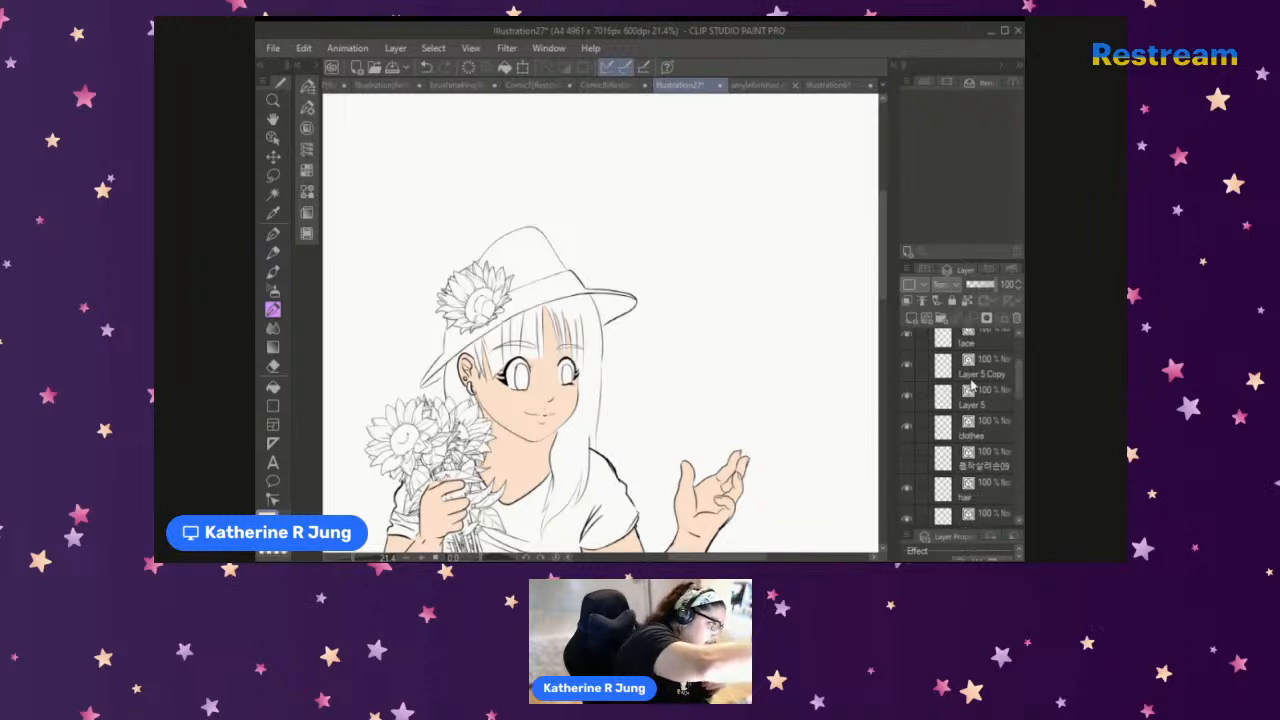
click(965, 425)
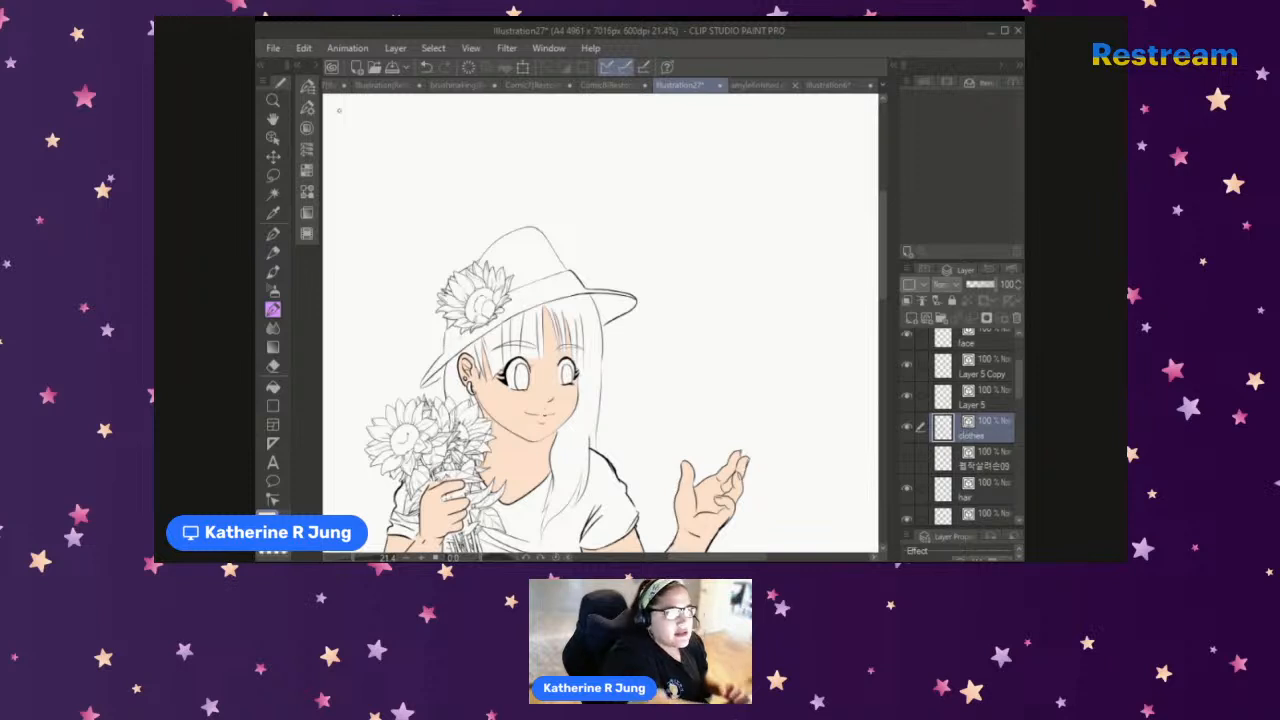
Step: Undo the last edit and confirm black (000000) as the drawing color
click(303, 48)
click(346, 86)
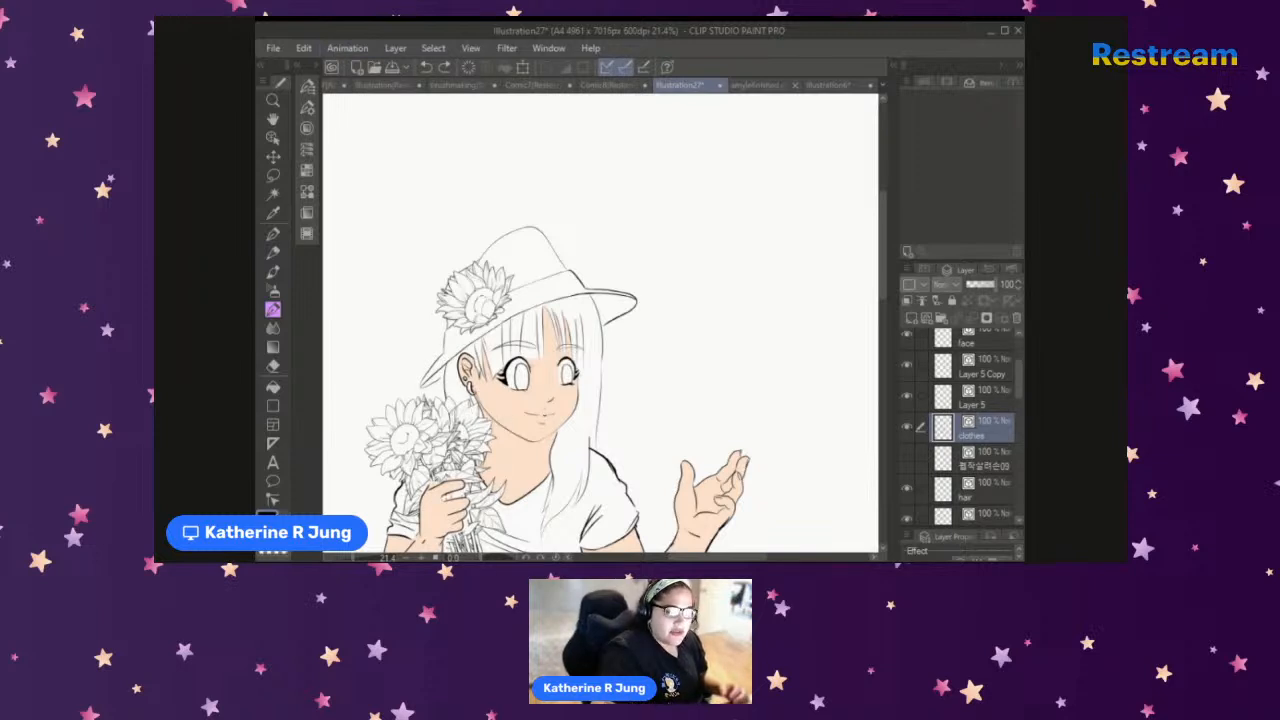
double_click(267, 521)
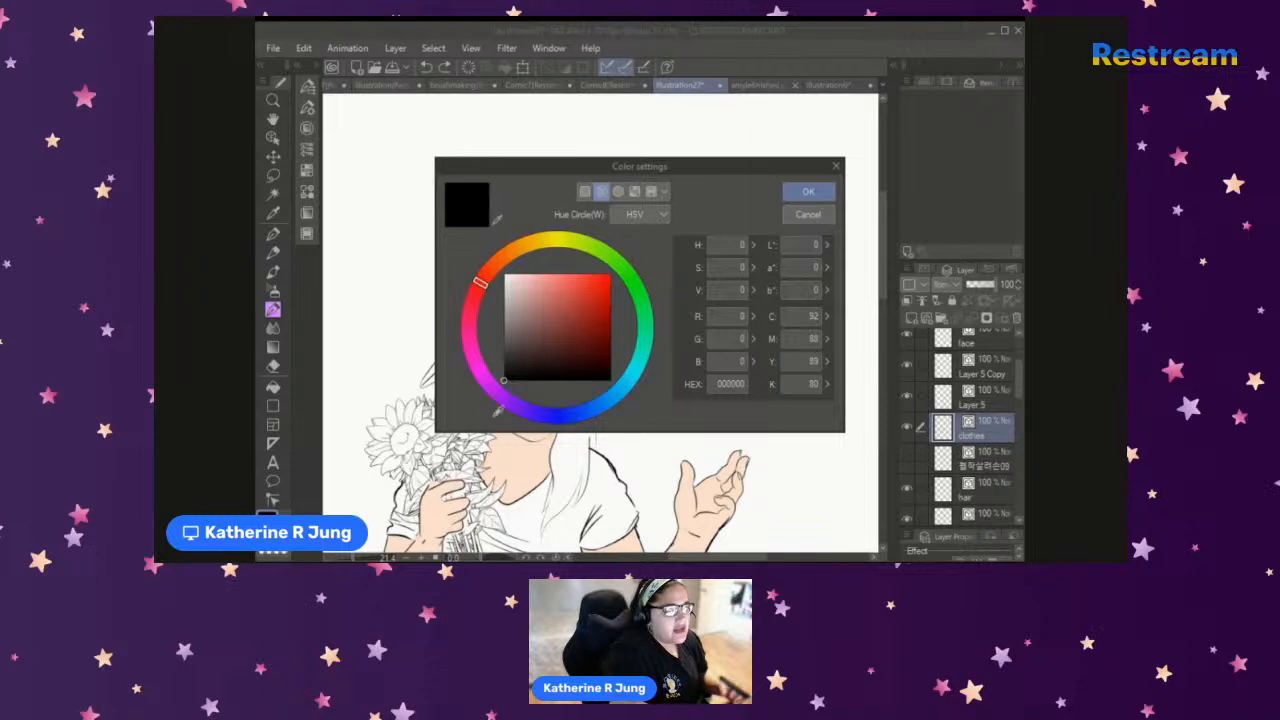
click(808, 191)
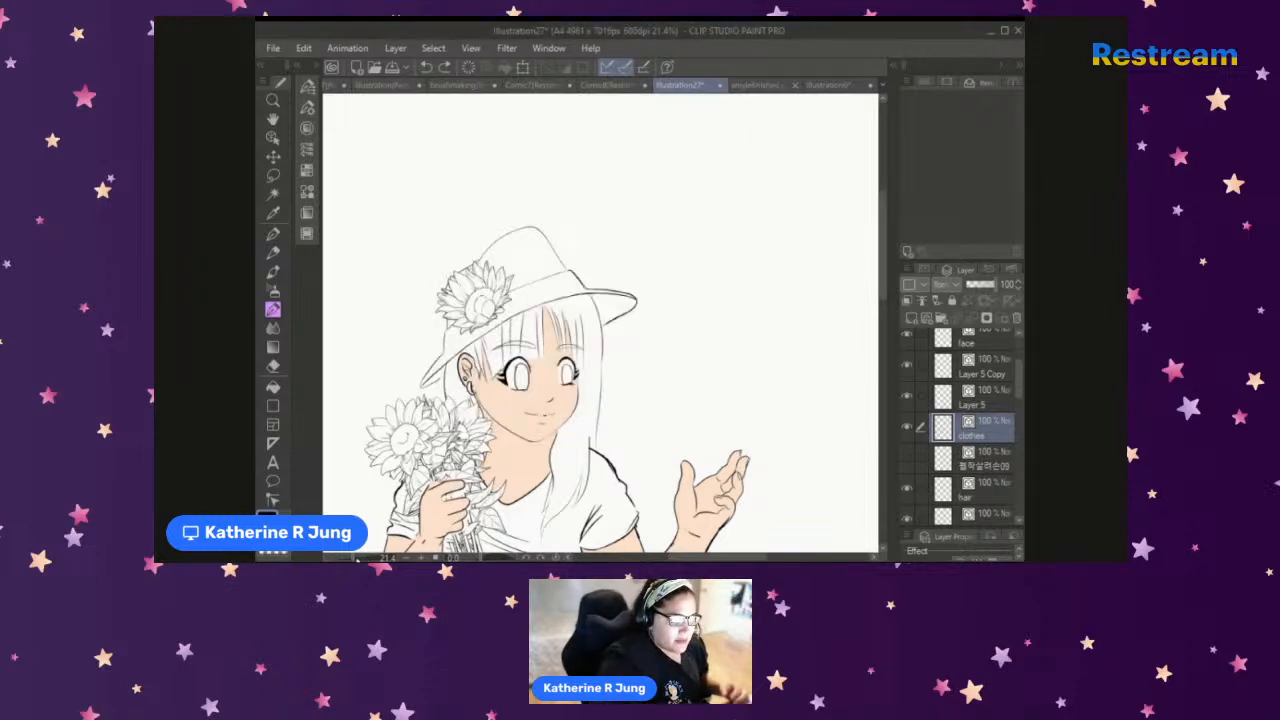
Step: Choose the G-pen with its tool settings displayed and set the brush size to 5.3
drag(481, 558, 468, 558)
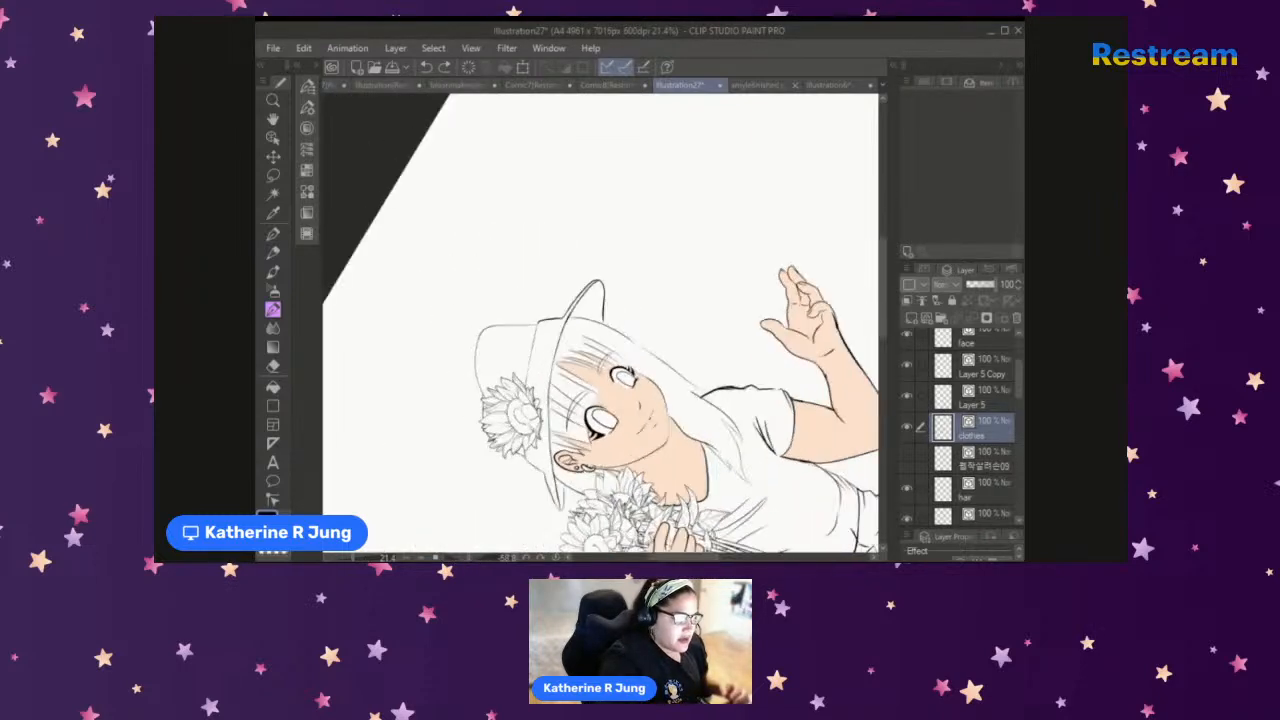
click(280, 233)
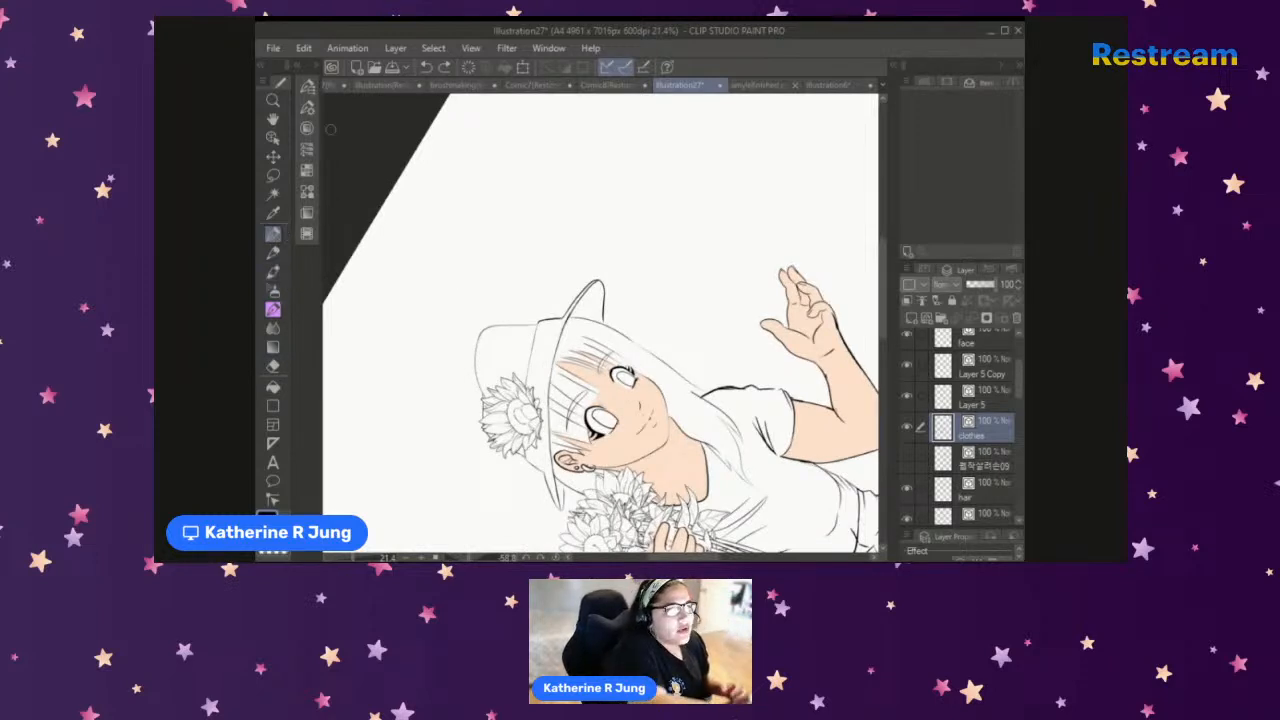
click(320, 70)
drag(341, 348, 335, 352)
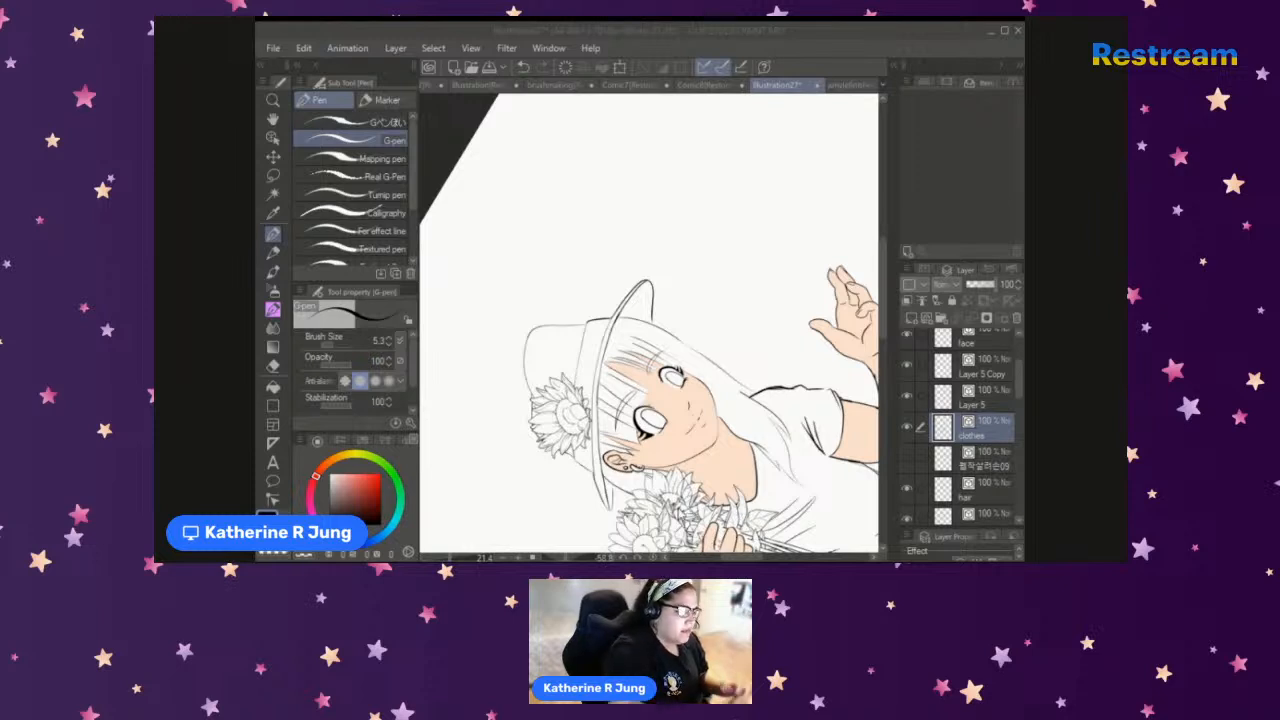
Step: Reset the canvas rotation to 0 degrees and set the G-pen brush size to 6.7
click(573, 560)
drag(553, 558, 573, 558)
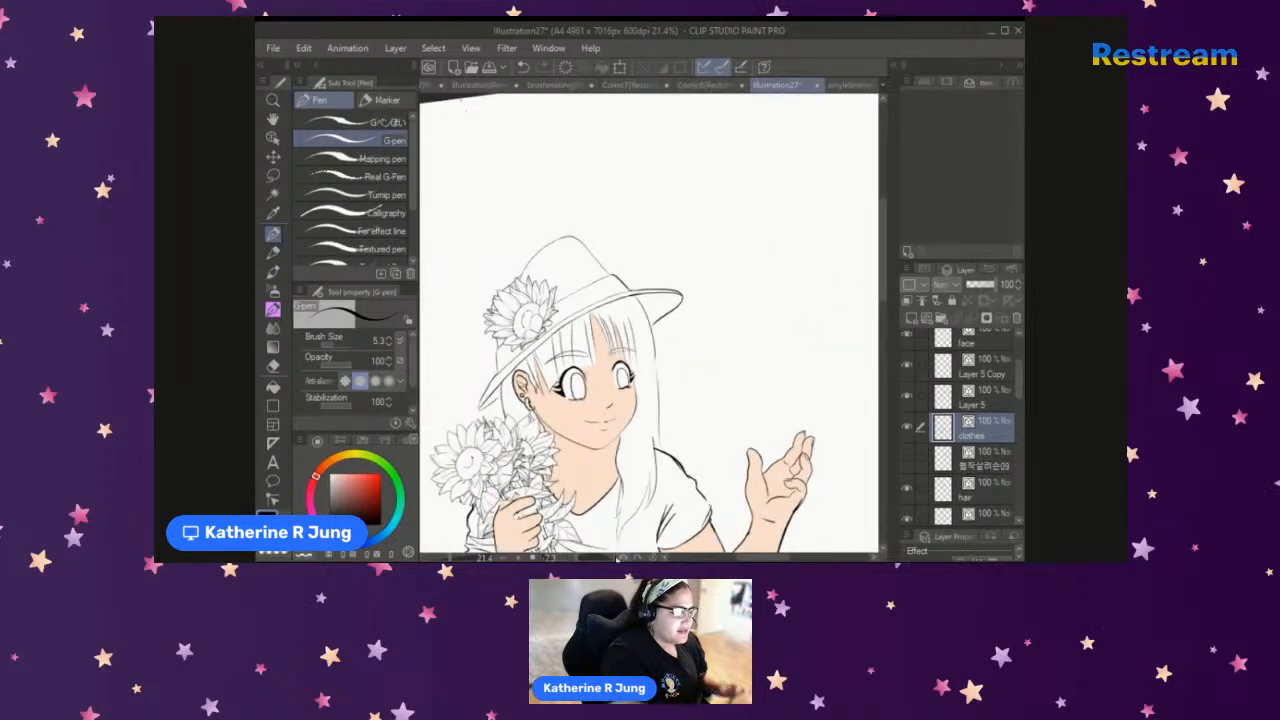
drag(757, 558, 733, 558)
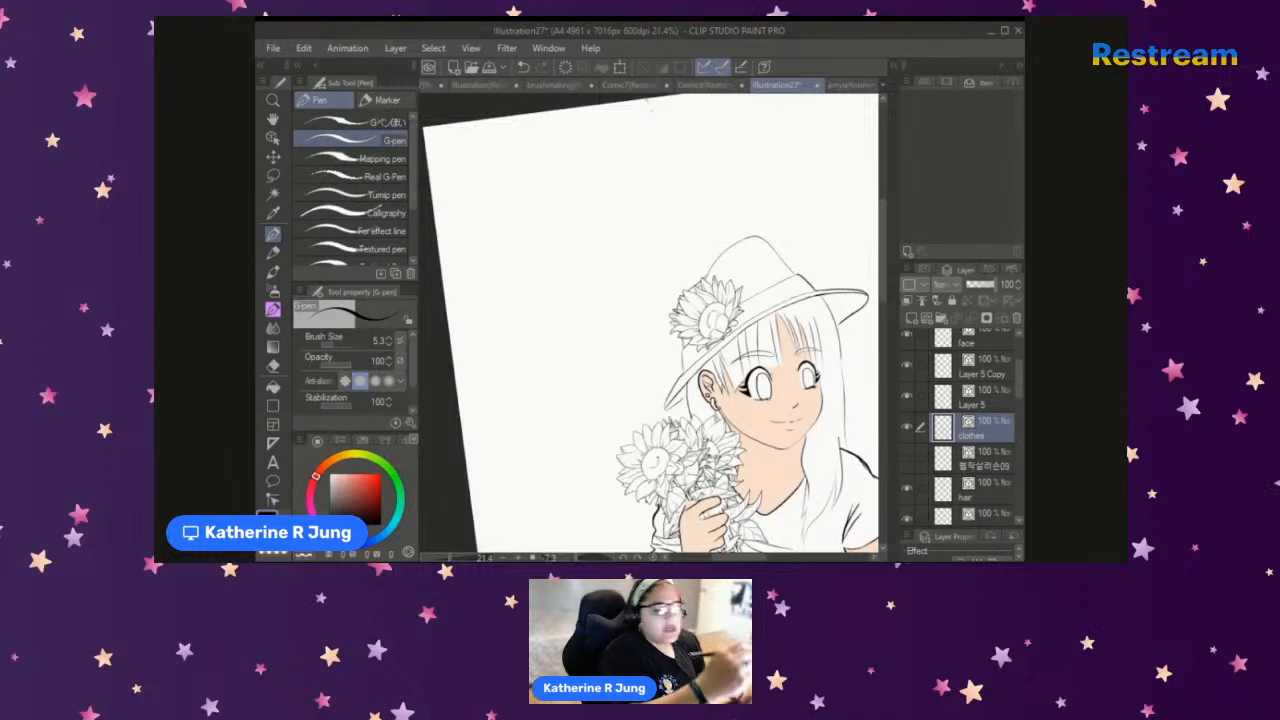
drag(568, 558, 577, 560)
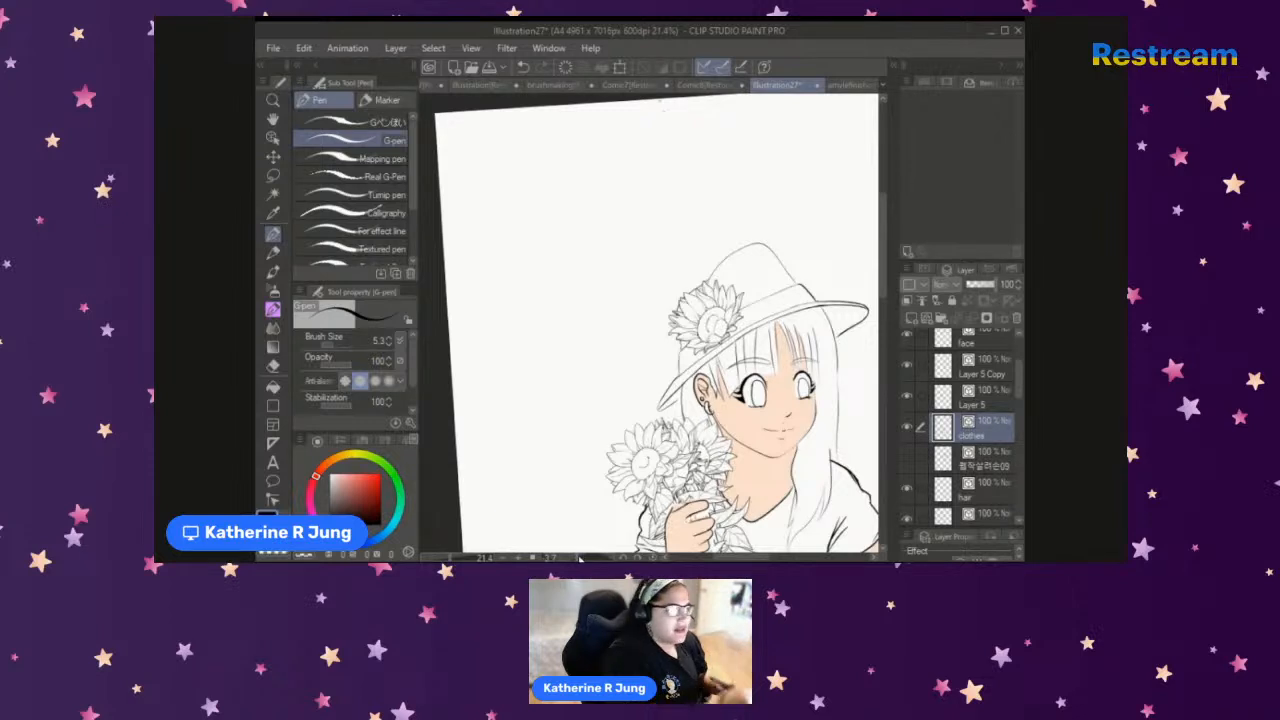
drag(579, 559, 578, 560)
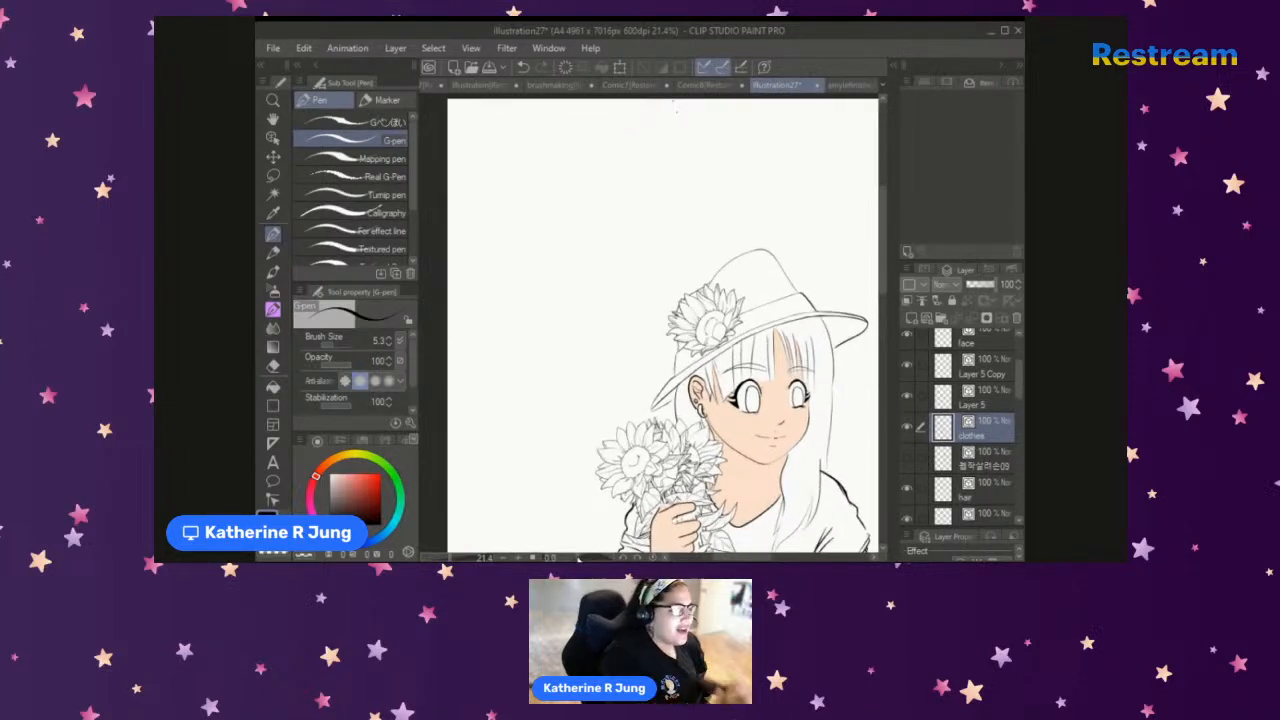
scroll(796, 328, down, 3)
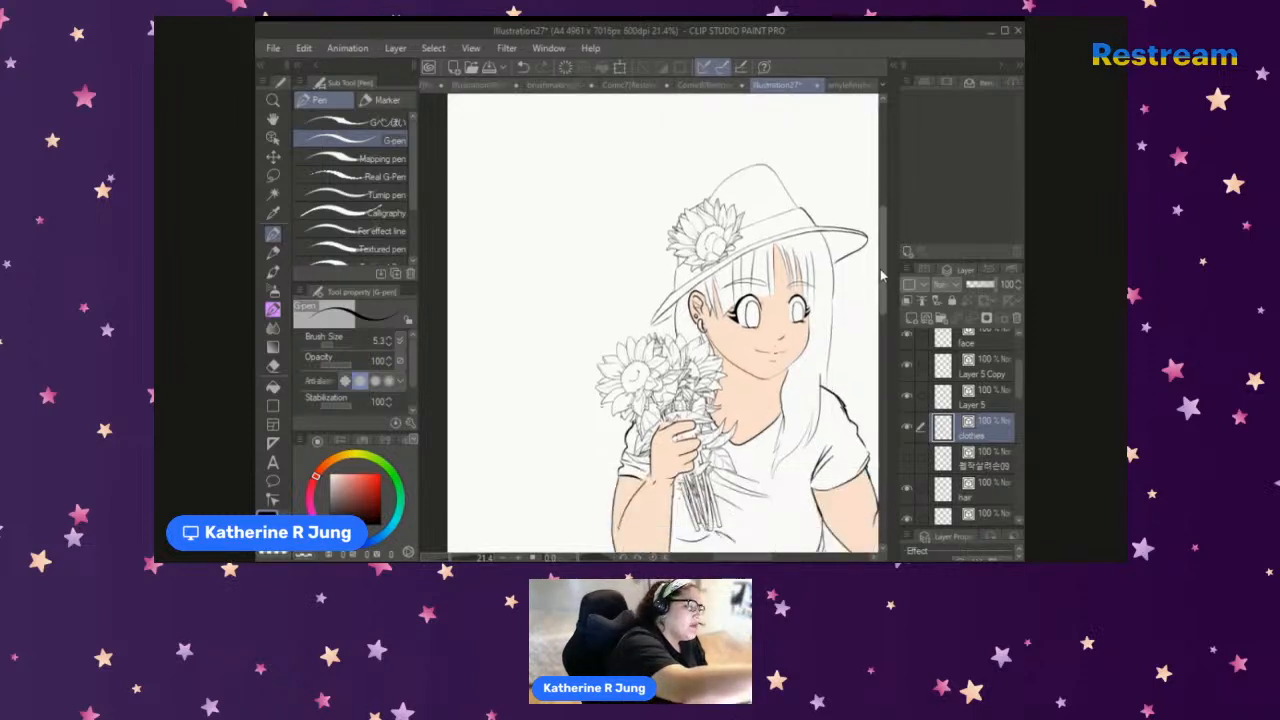
scroll(650, 320, right, 3)
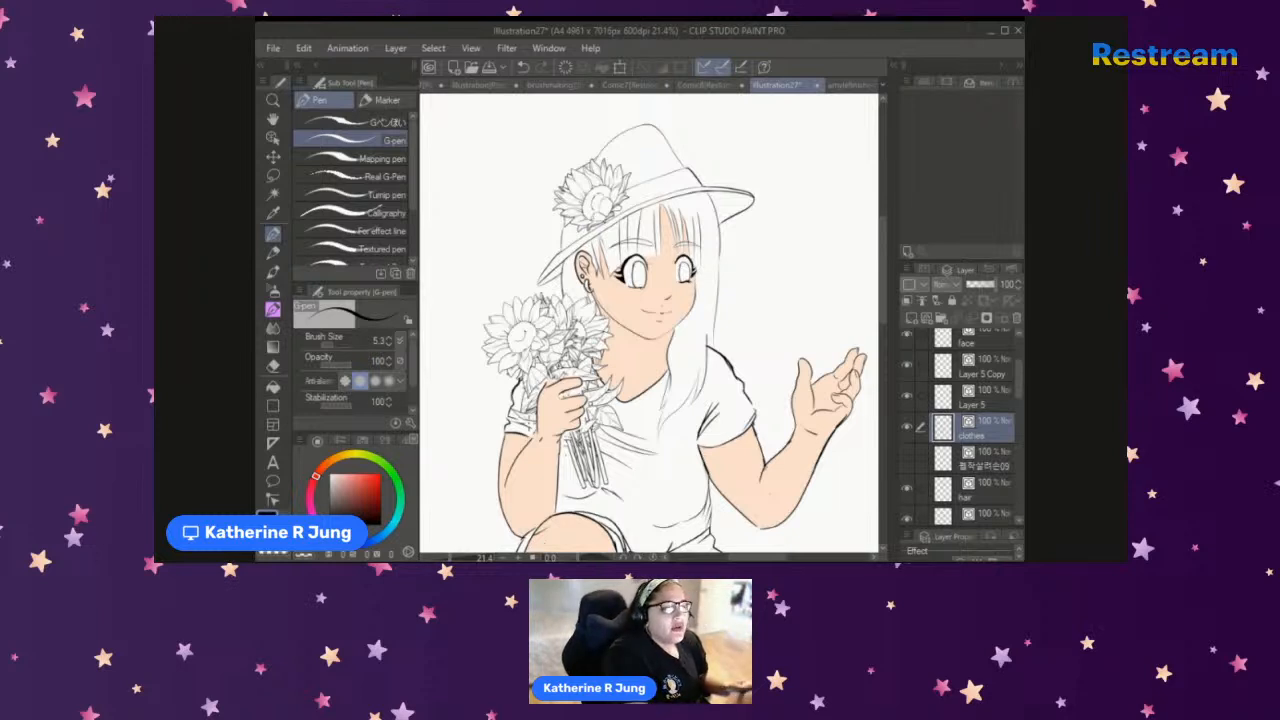
drag(338, 346, 334, 347)
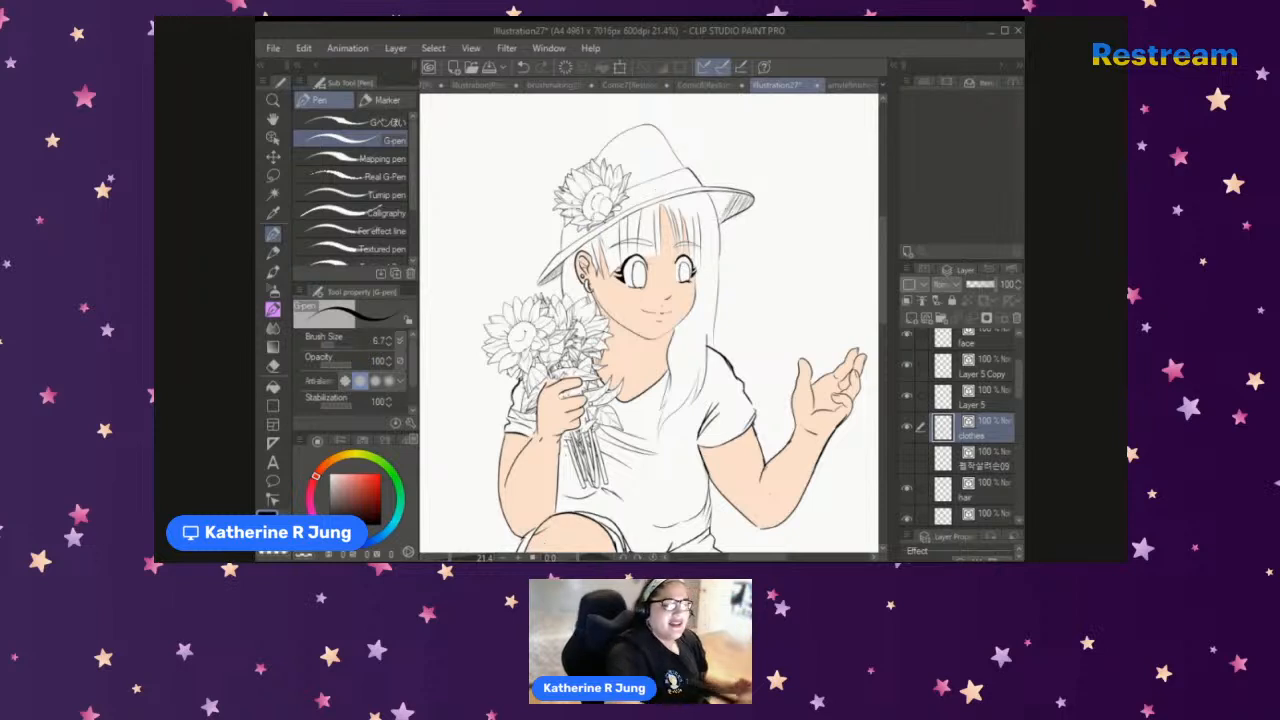
Step: Undo the trial strokes and hatch the underside of the hat brim beside the hair with fine parallel lines
key(ctrl+z)
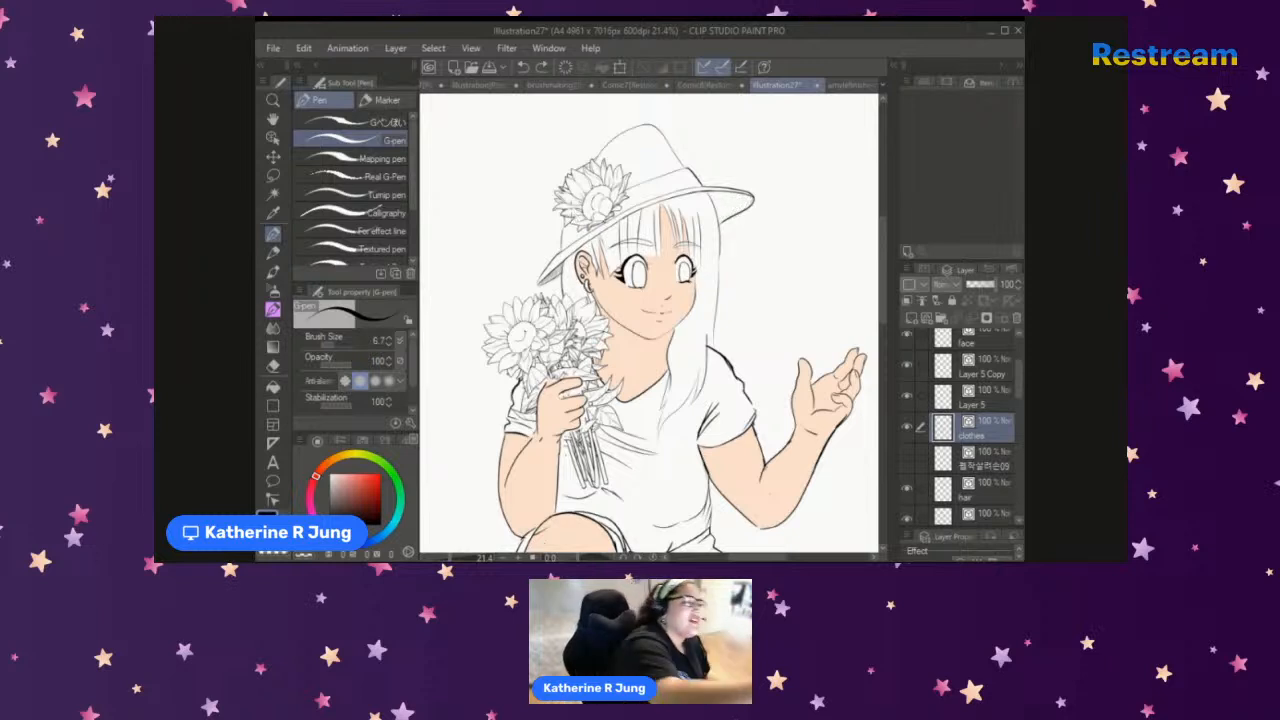
drag(716, 223, 722, 223)
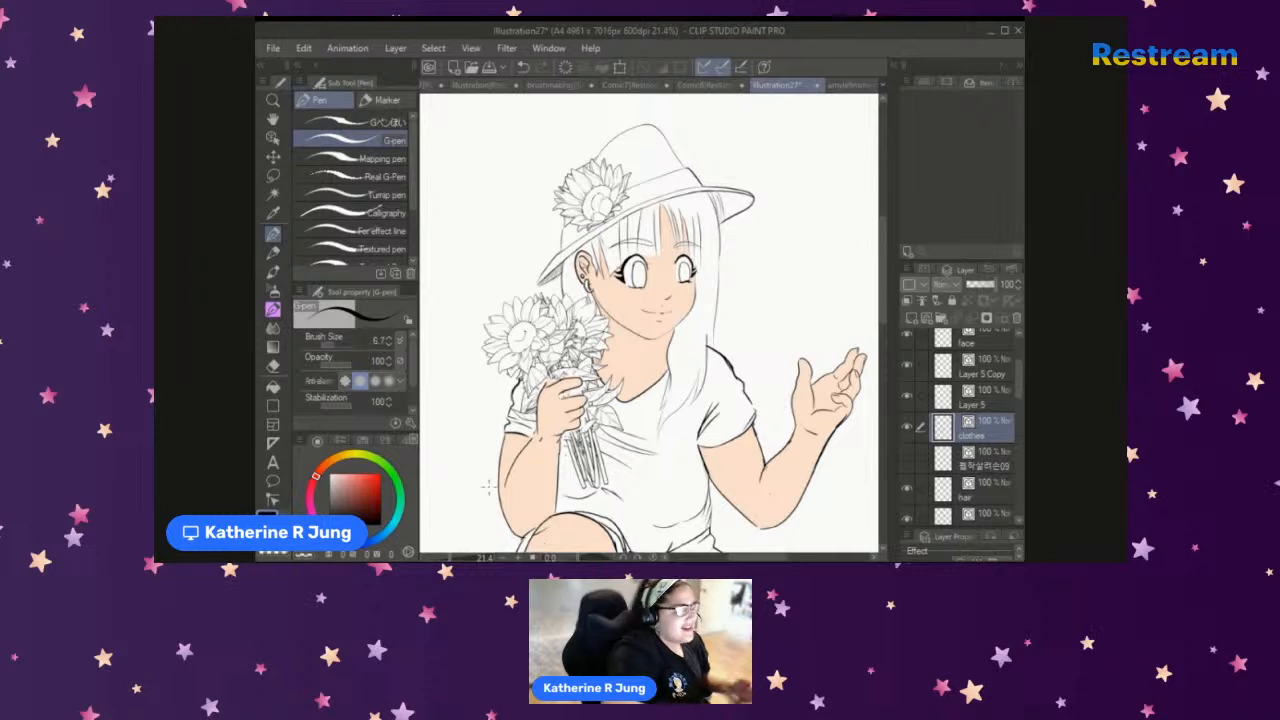
key(ctrl+z)
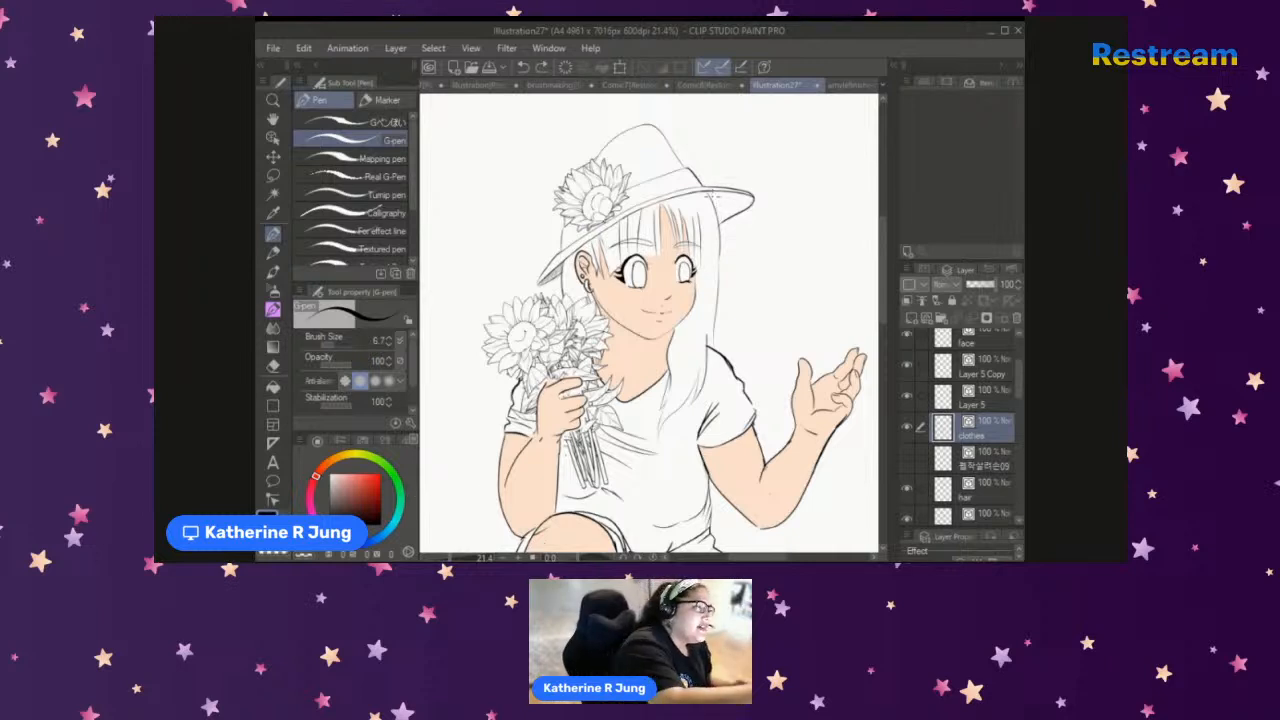
drag(712, 206, 722, 222)
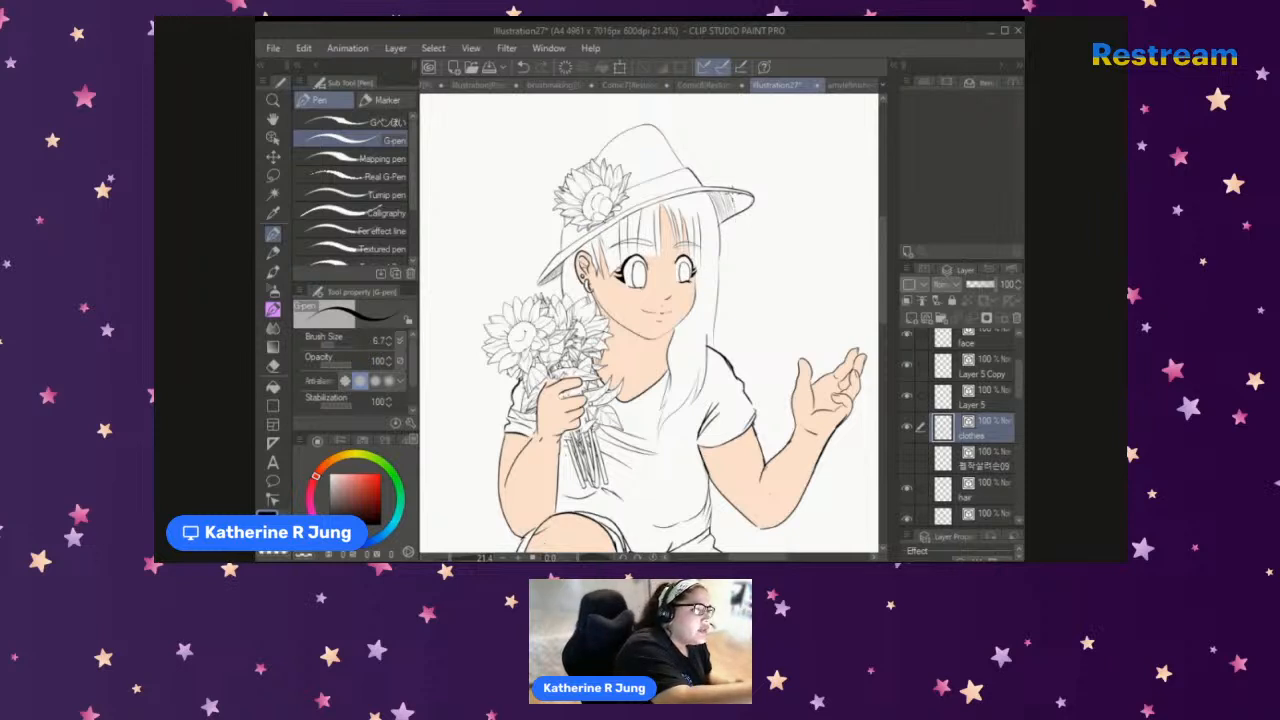
drag(742, 188, 742, 218)
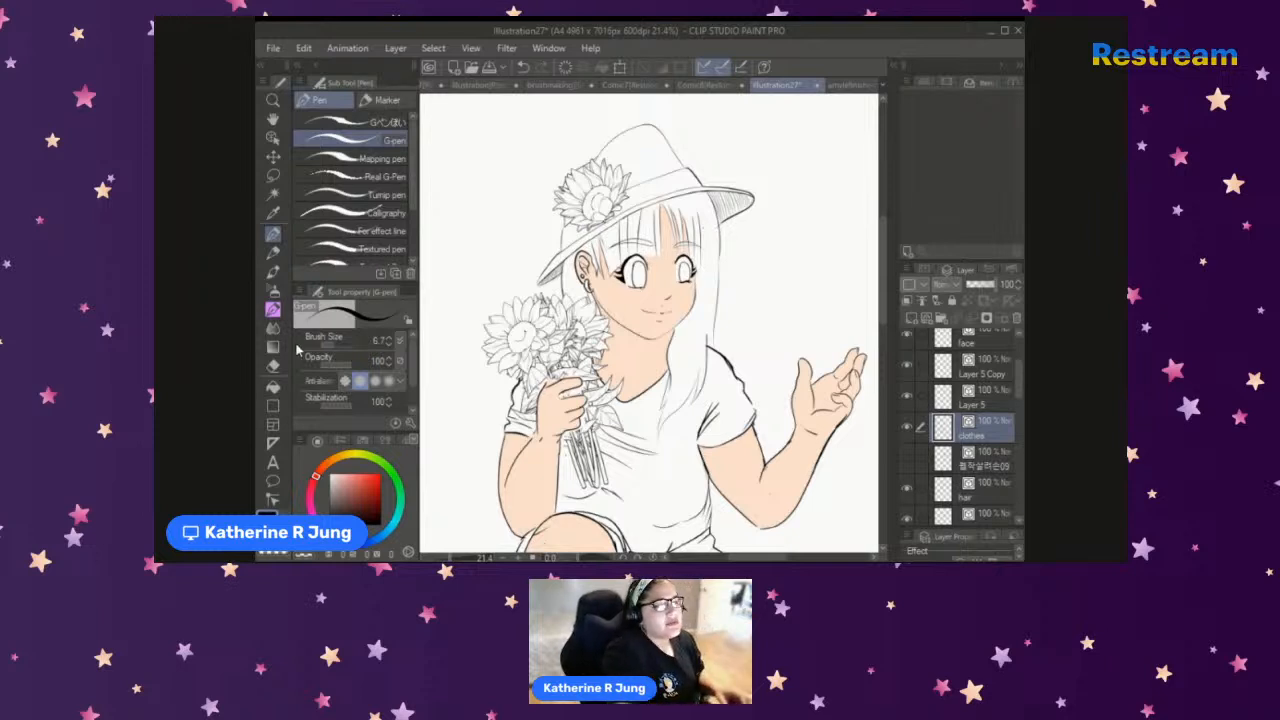
Step: Switch the layers above the clothes layer off and on to look for the one holding the hat brim outline
click(272, 366)
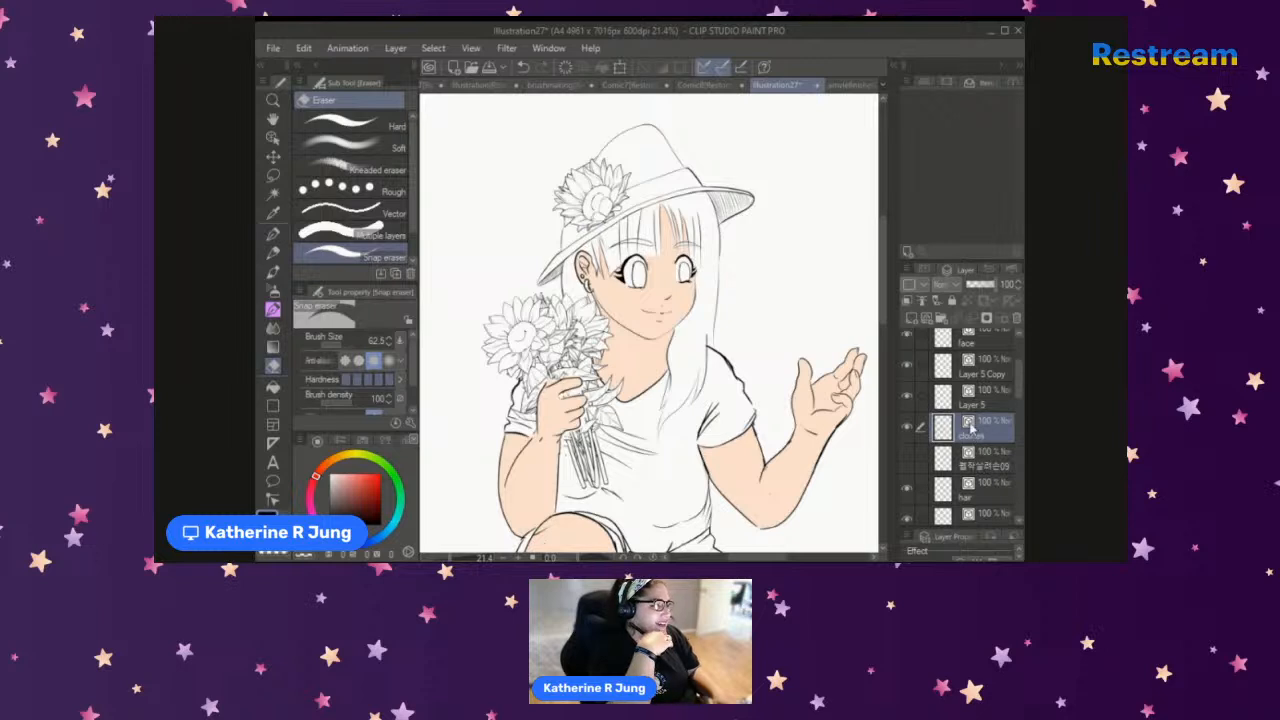
mouse_move(1021, 380)
mouse_down()
mouse_move(1022, 393)
mouse_move(1021, 368)
mouse_up()
click(907, 391)
click(907, 391)
click(907, 424)
click(907, 424)
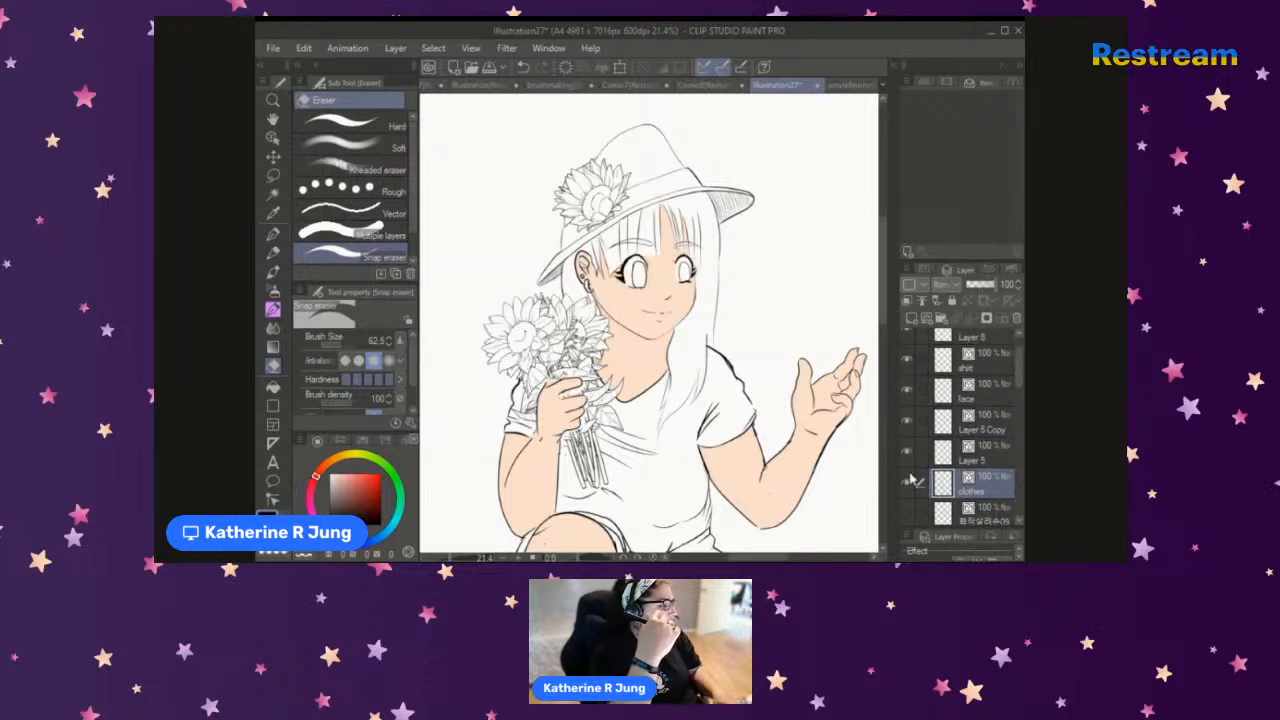
click(908, 362)
click(908, 362)
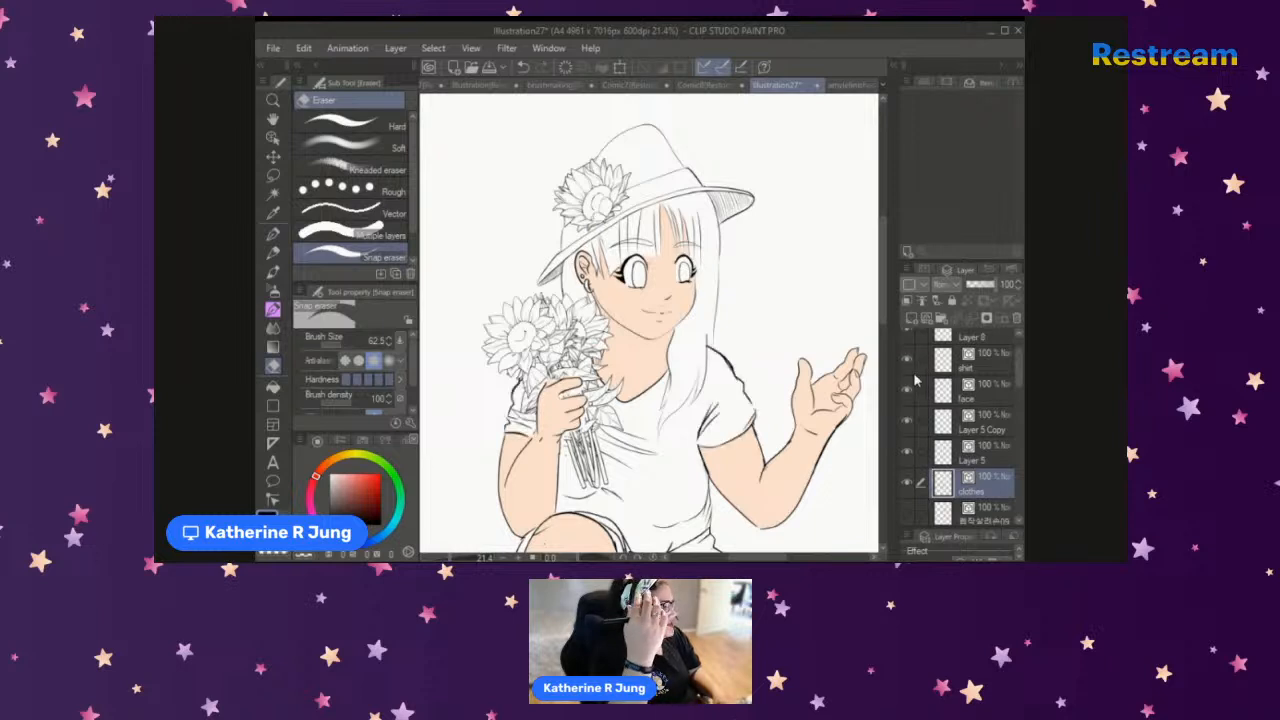
click(910, 337)
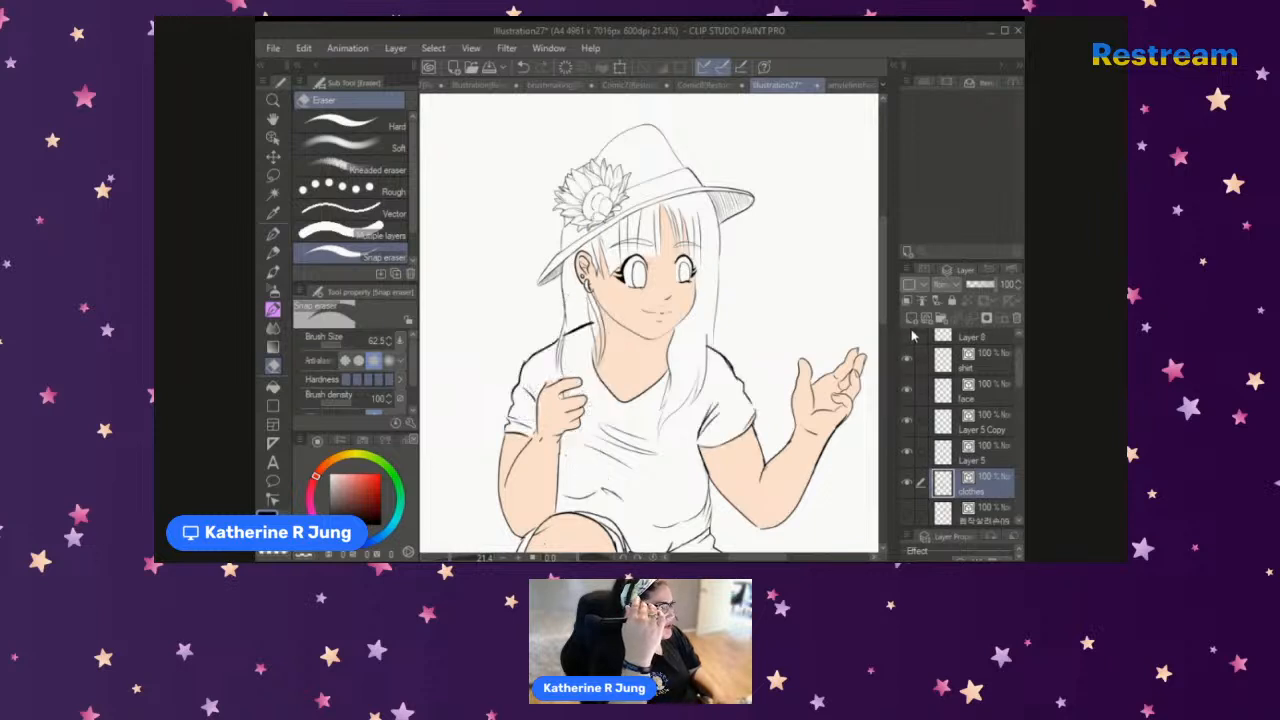
click(910, 337)
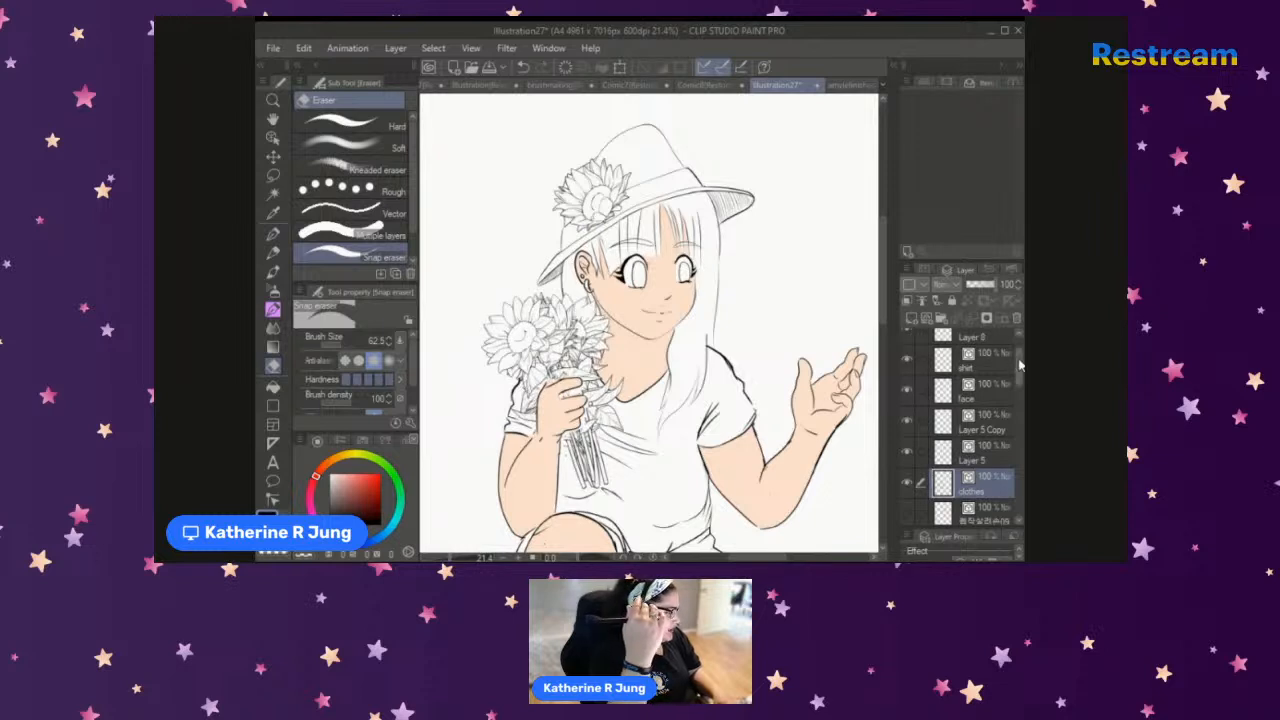
Step: Check the hair and body layers by hiding and showing each one to locate the hat's outline
scroll(1020, 365, down, 5)
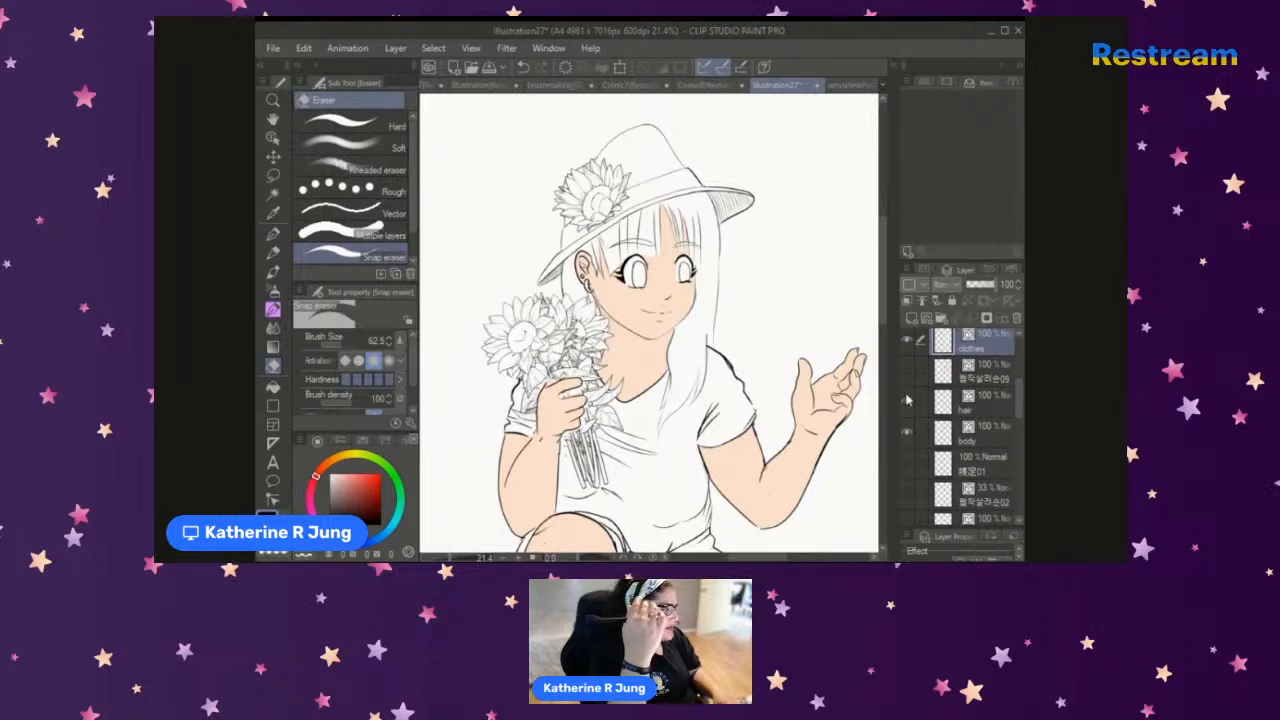
click(908, 400)
click(908, 402)
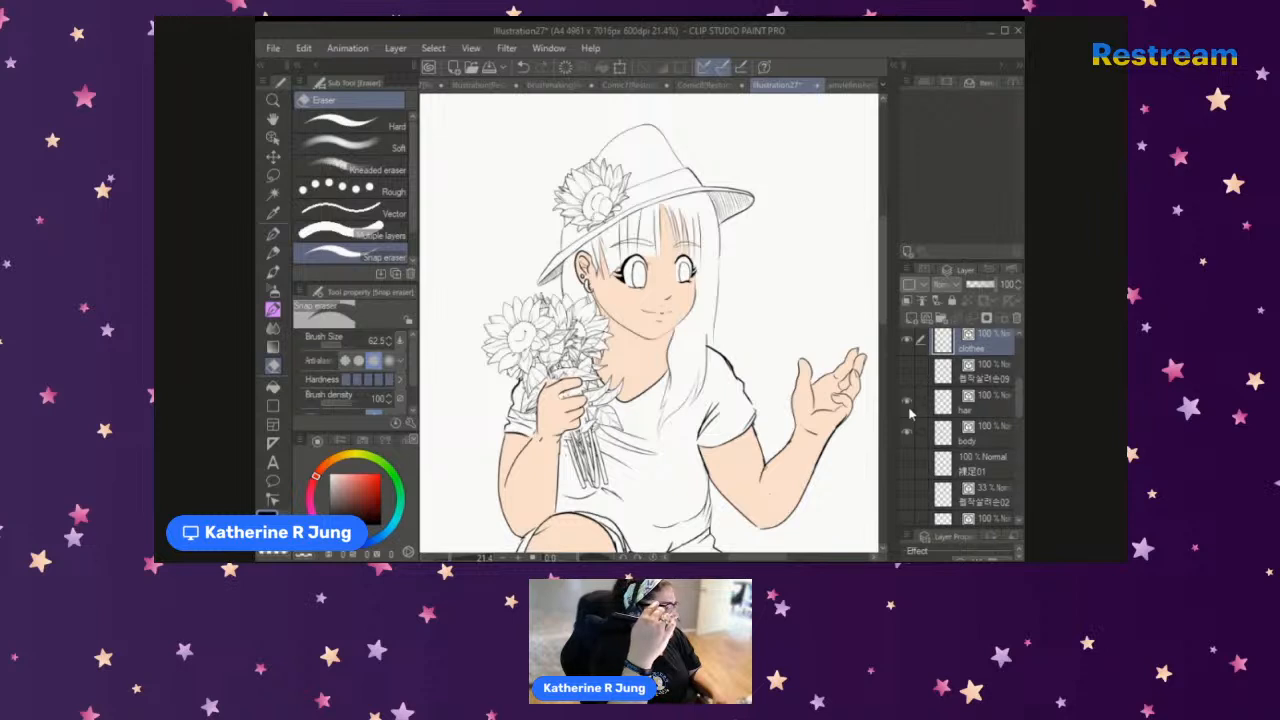
click(907, 432)
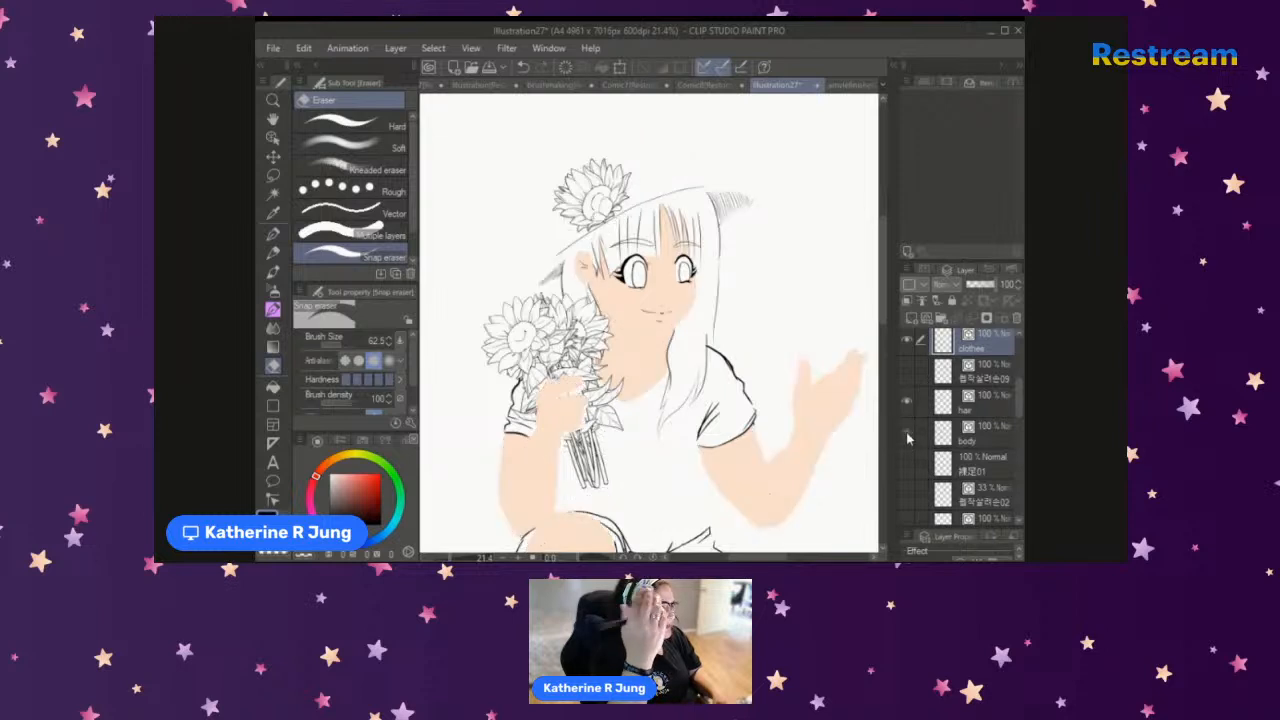
click(908, 436)
Step: On the body layer, erase the outer lower edge of the hat brim and redraw it with the G-pen
click(975, 447)
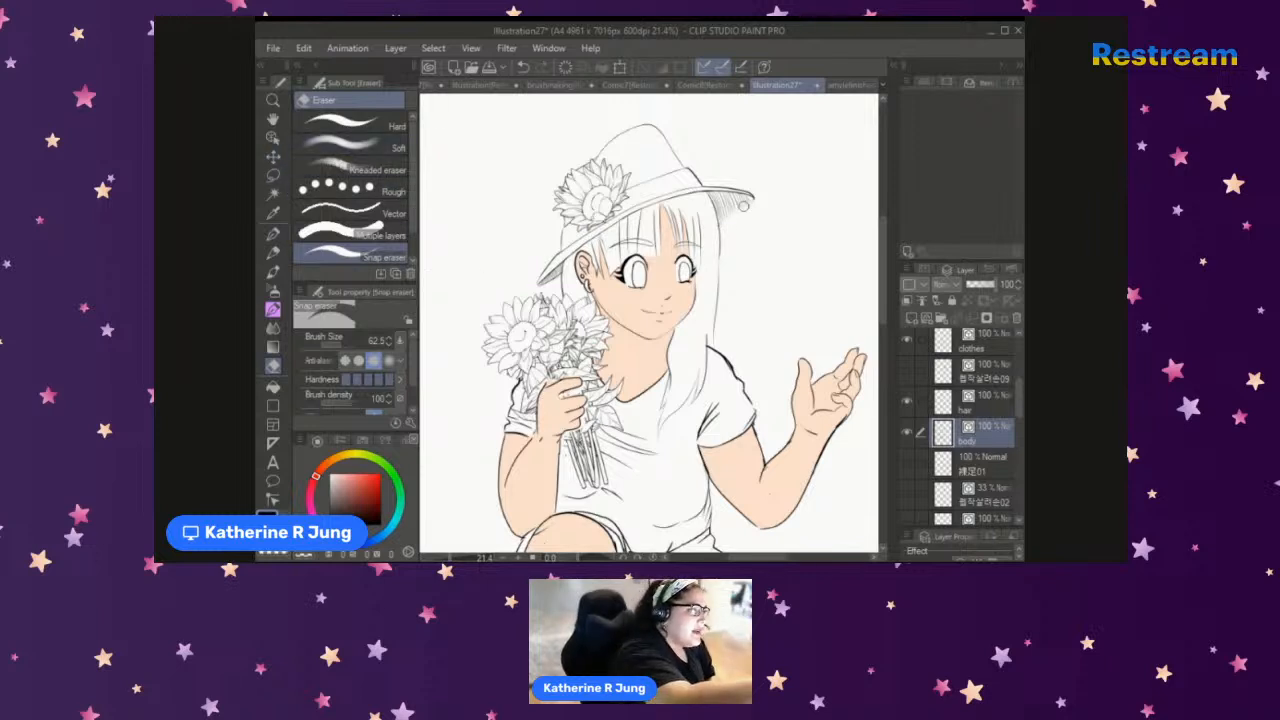
click(274, 235)
drag(757, 198, 716, 214)
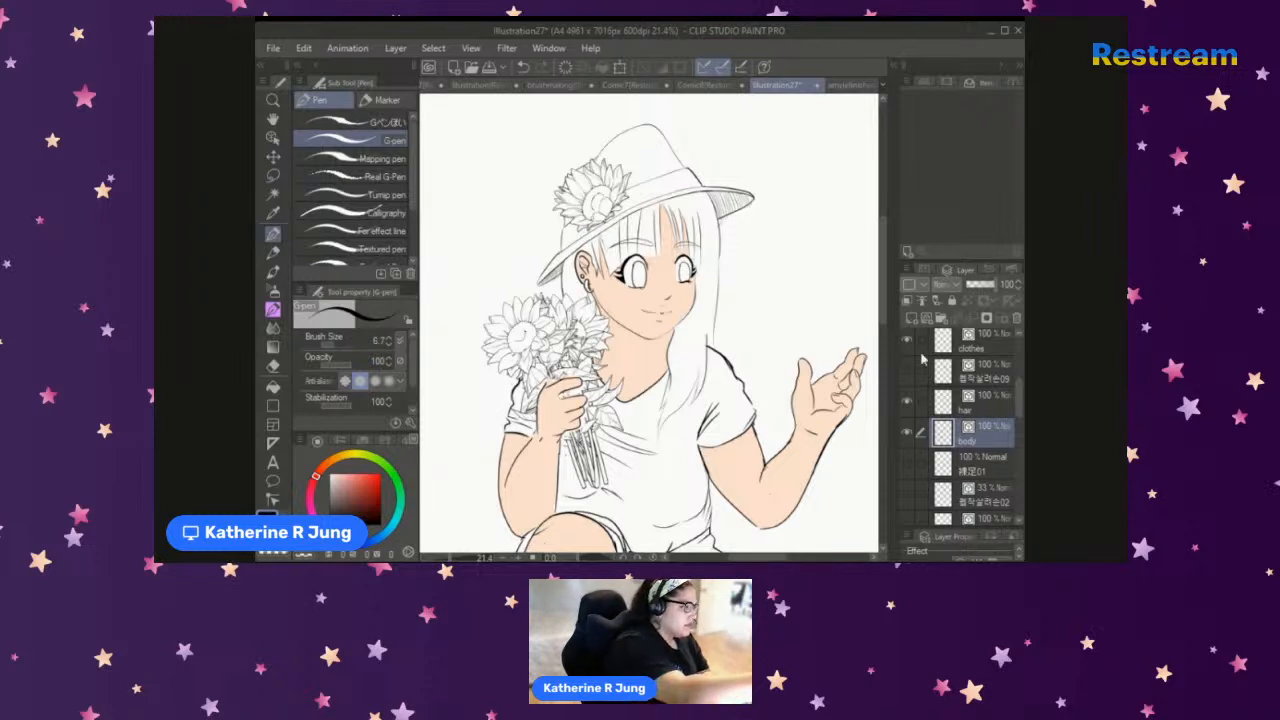
Step: Return to the clothes layer and draw tiny insect-like details on the raised hand's fingertips with the G-pen
click(955, 343)
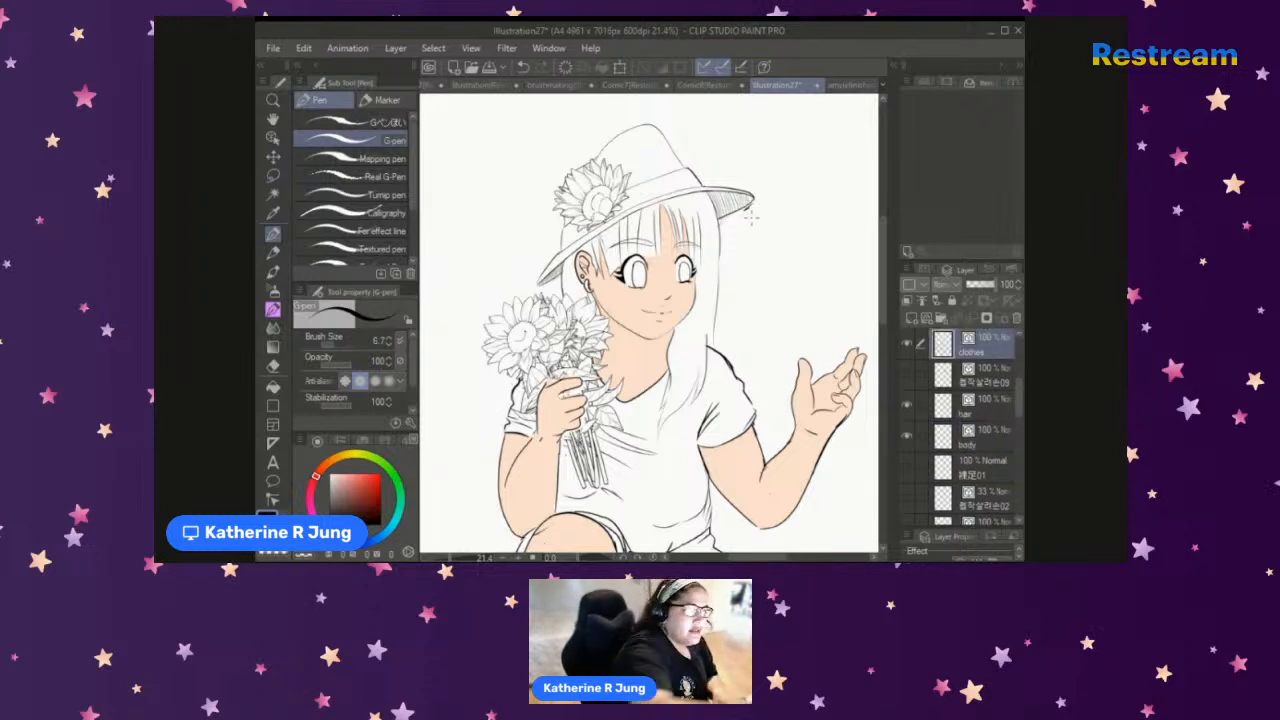
key(e)
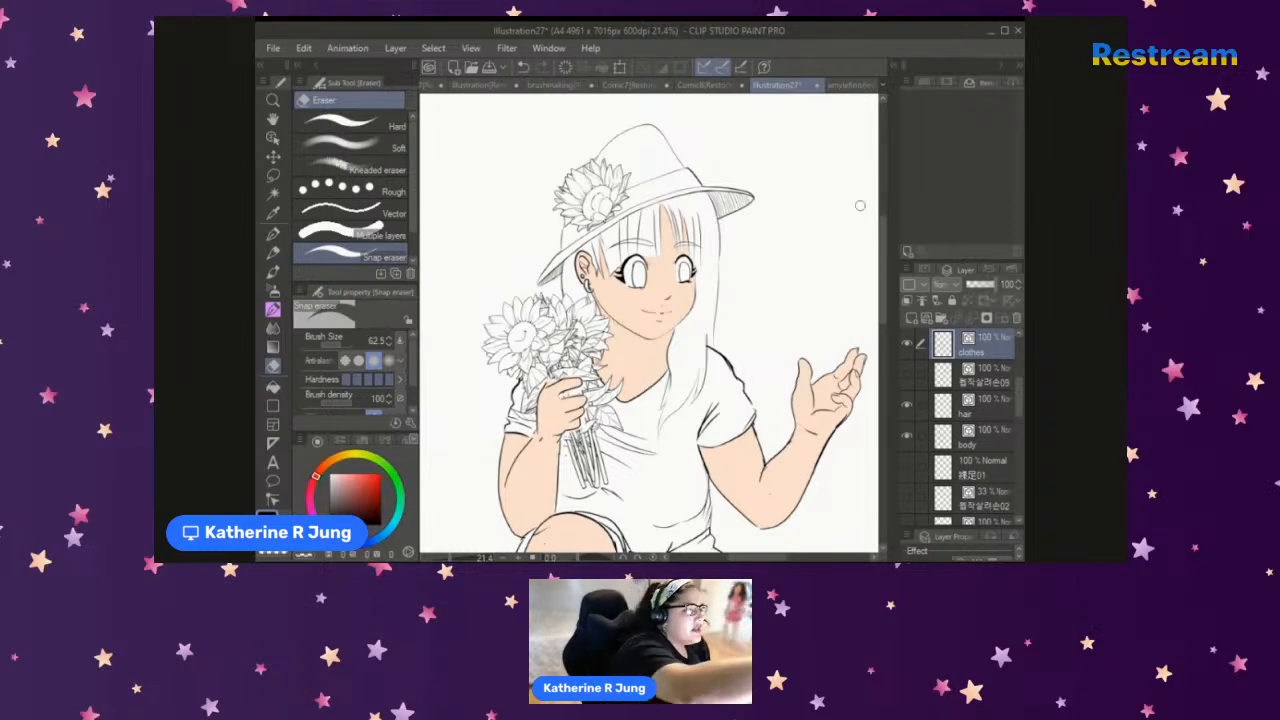
mouse_move(877, 255)
mouse_down()
mouse_move(877, 332)
mouse_move(876, 260)
mouse_up()
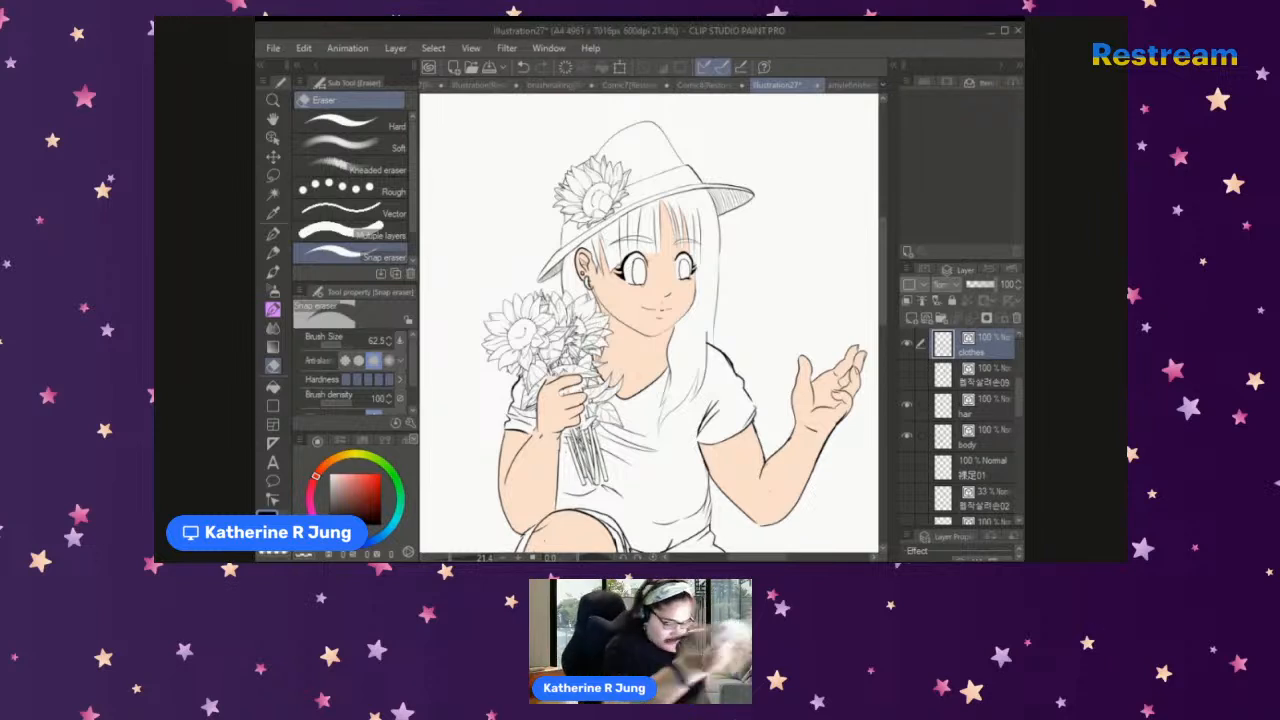
click(274, 235)
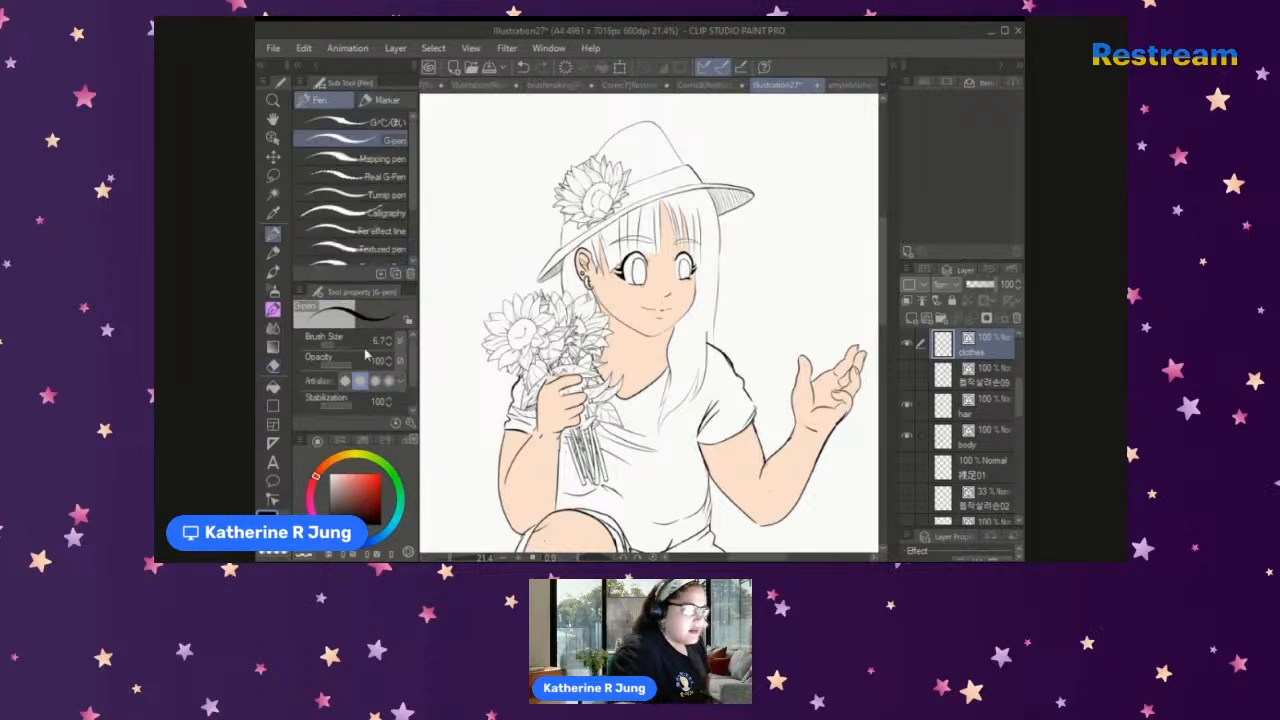
drag(452, 558, 790, 560)
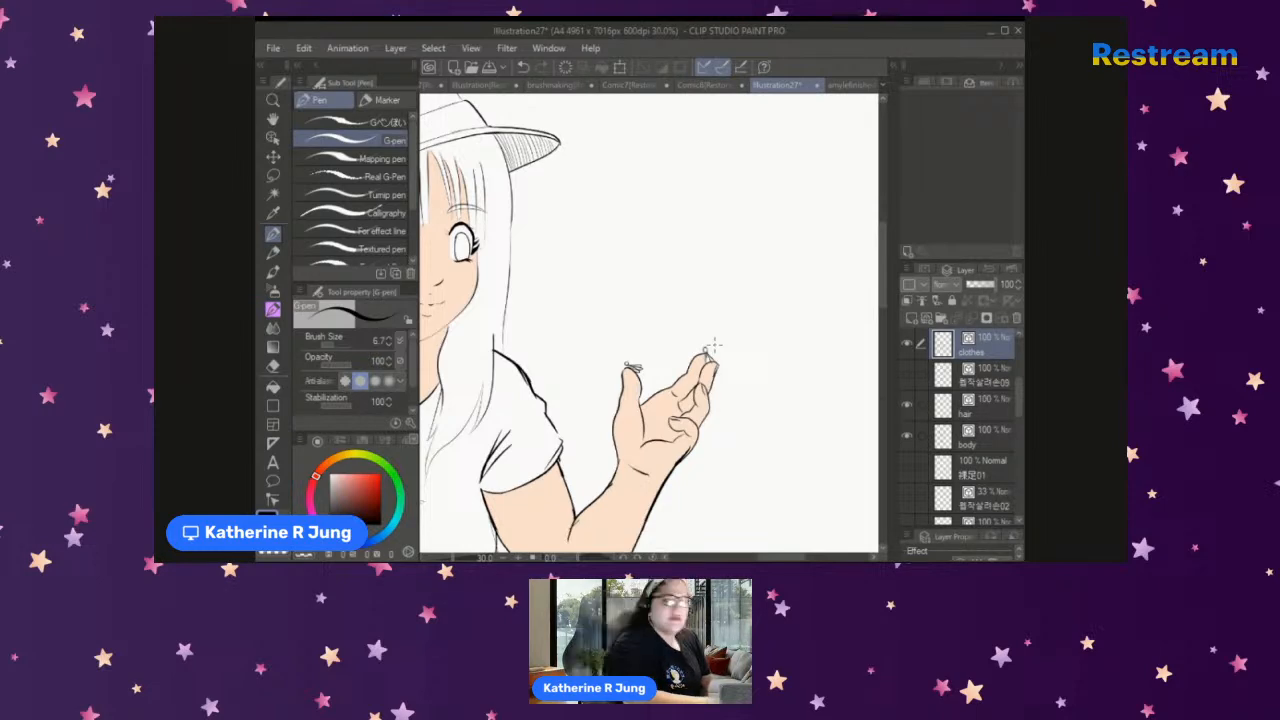
Step: Draw small insect-like marks on the hat's crown and on the brim near the sunflower
drag(800, 557, 757, 560)
drag(884, 296, 882, 270)
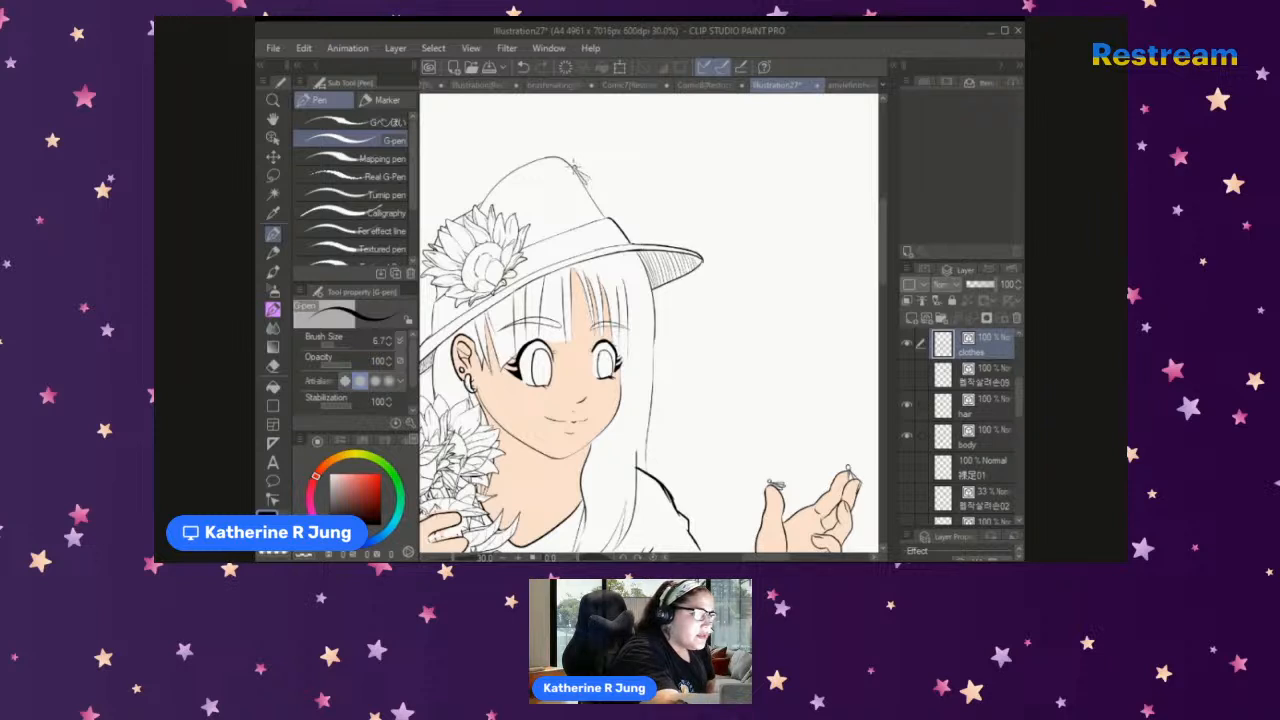
drag(760, 558, 745, 558)
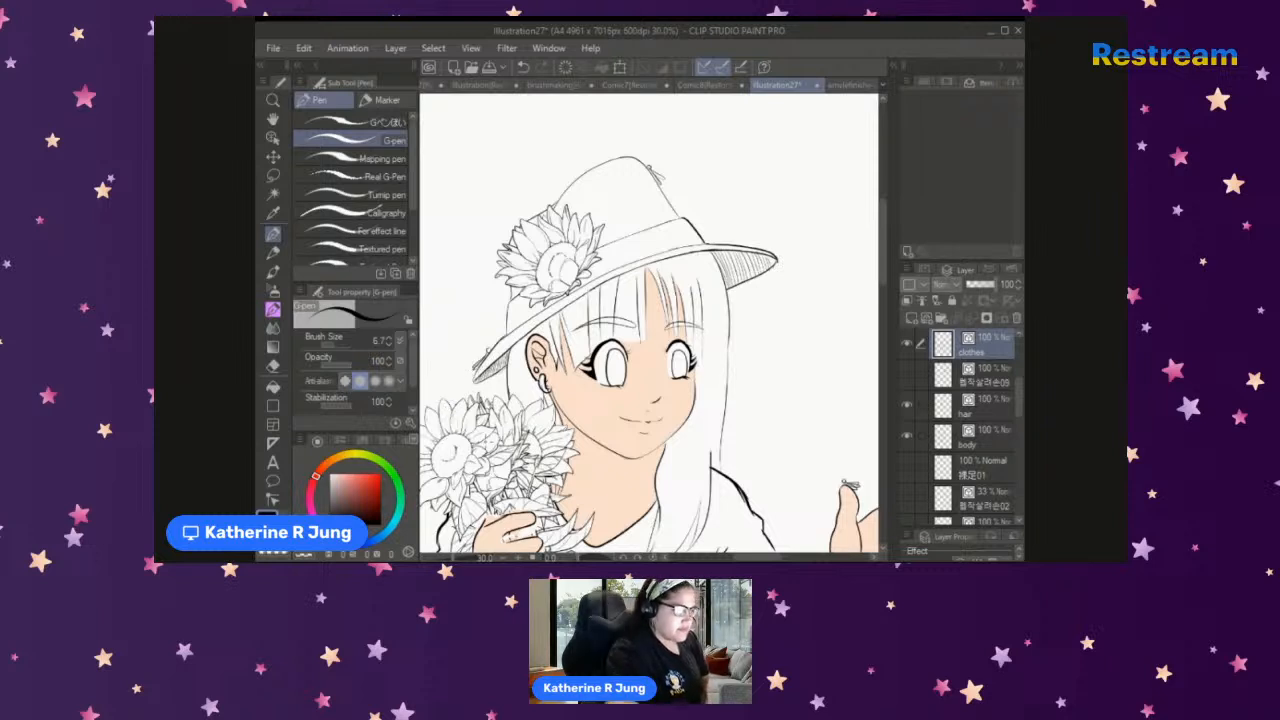
drag(873, 239, 874, 279)
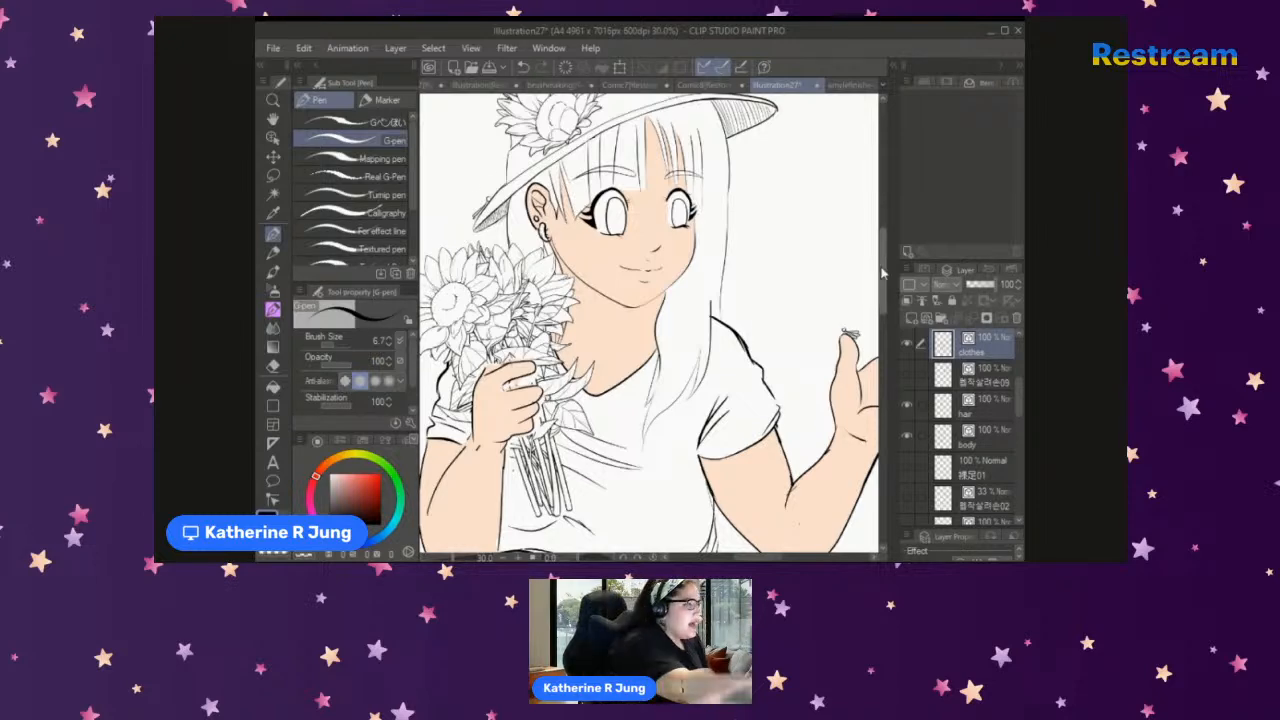
scroll(457, 326, down, 3)
scroll(571, 195, up, 7)
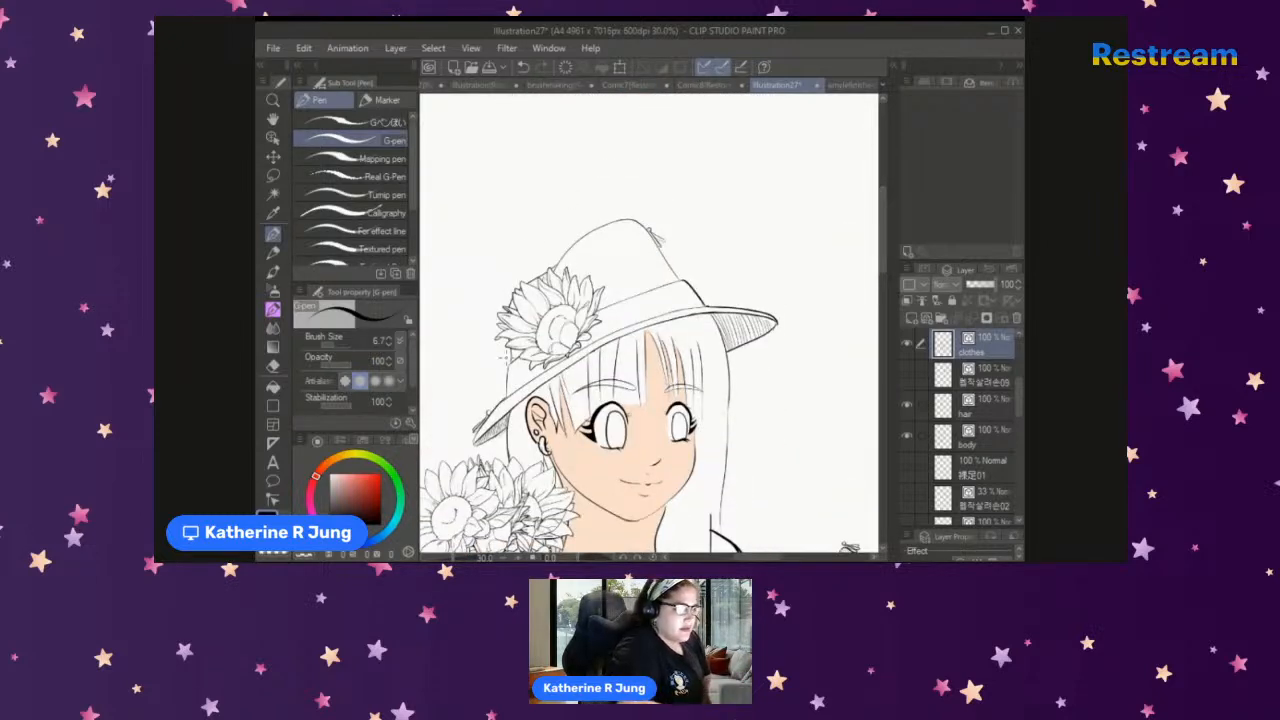
scroll(455, 558, down, 5)
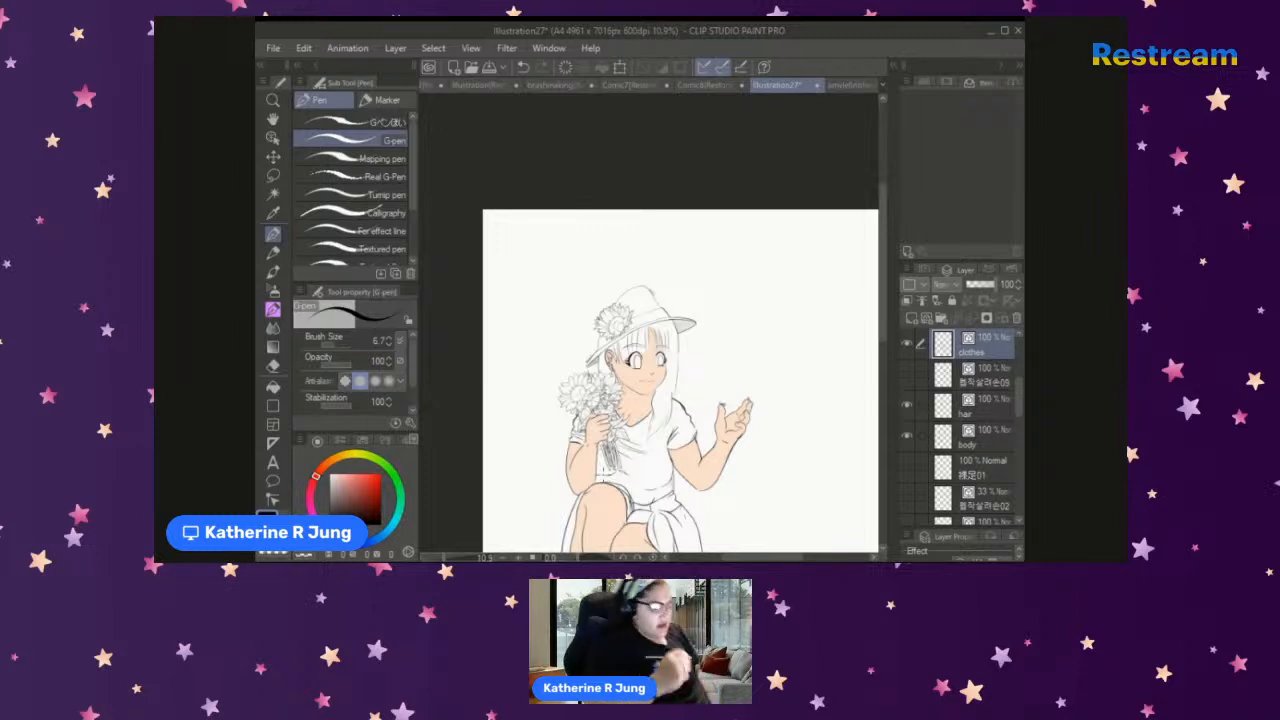
Step: Add a vector layer and two raster layers above the clothes layer, placing the newest raster layer beneath the other
key(ctrl+minus)
drag(444, 558, 444, 558)
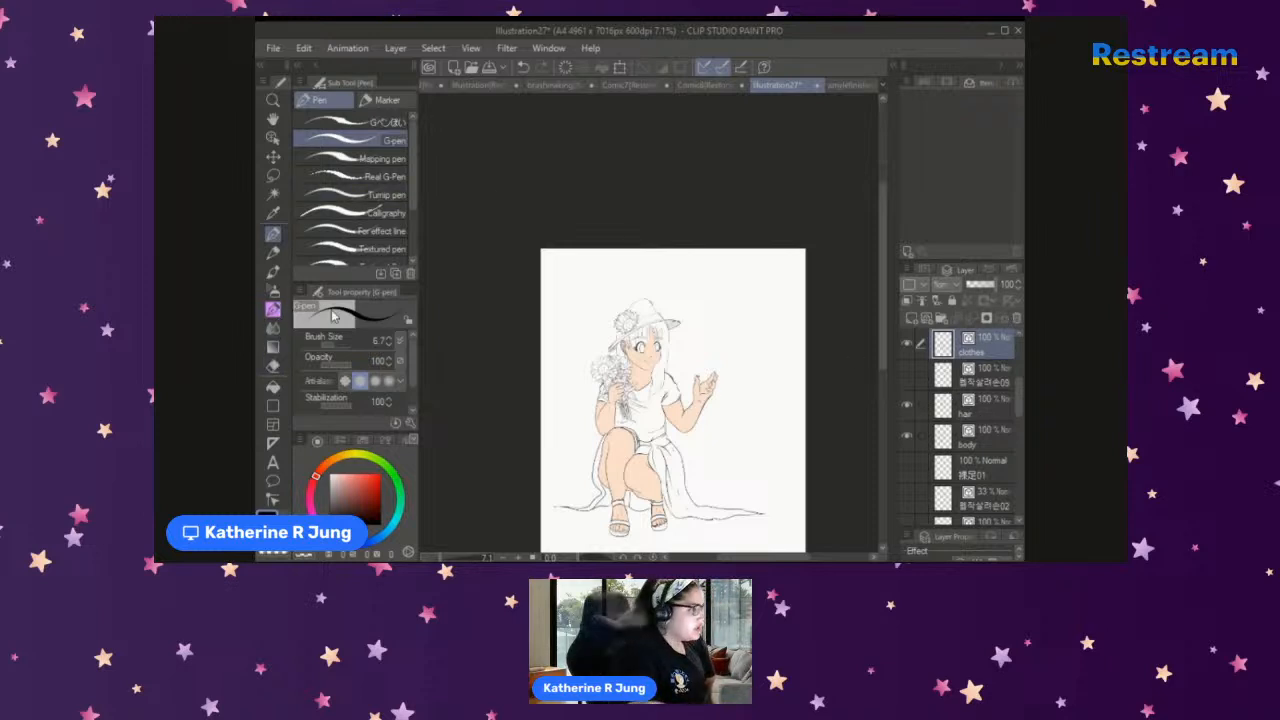
click(926, 321)
click(926, 321)
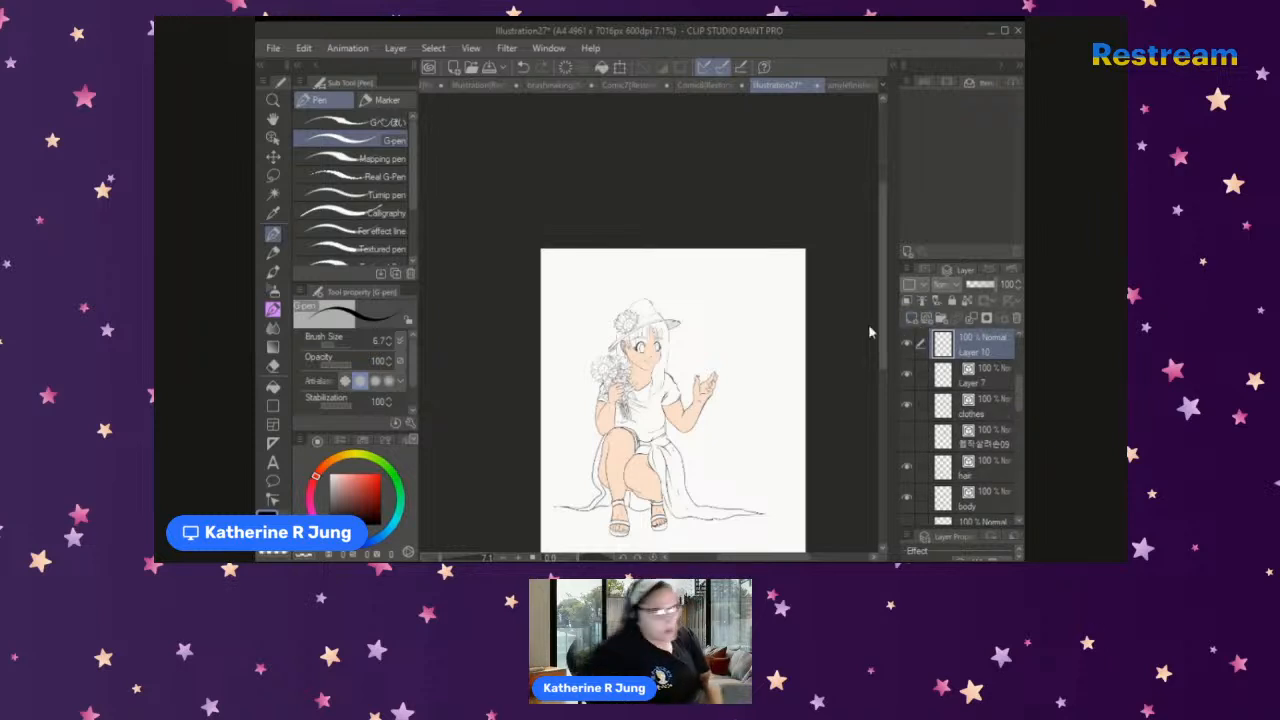
key(ctrl+z)
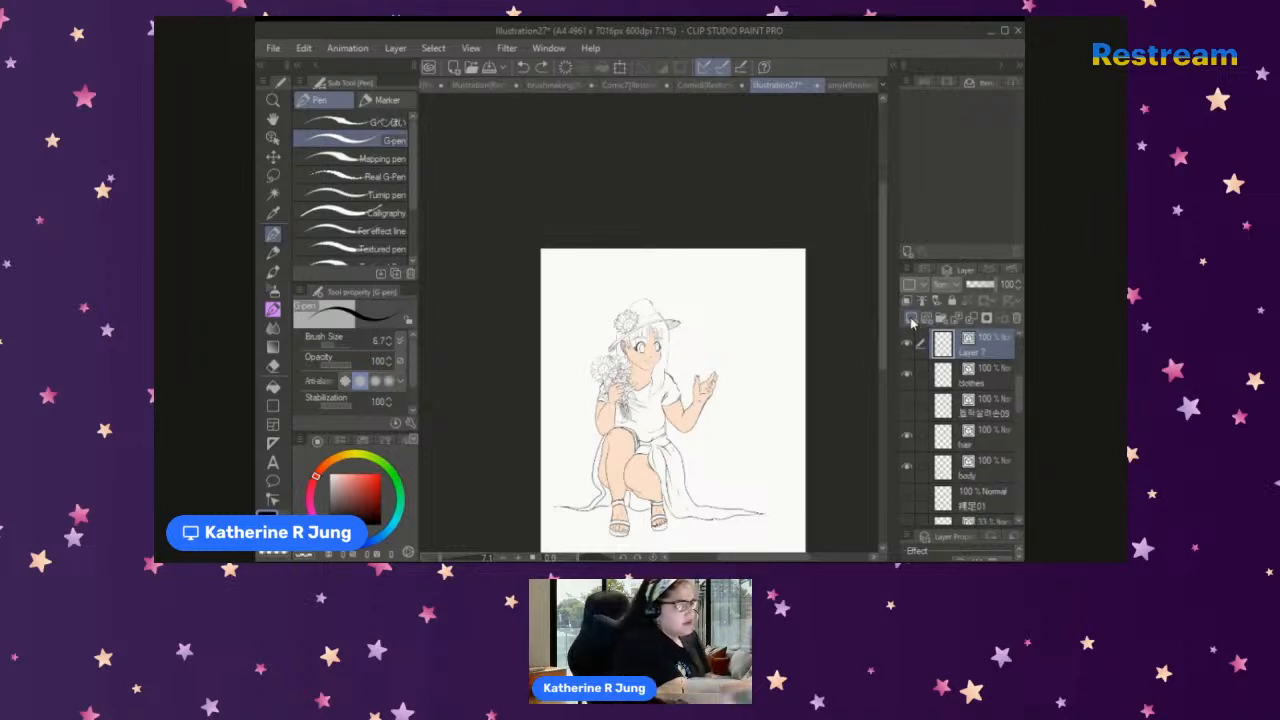
click(911, 321)
click(911, 321)
drag(948, 352, 946, 385)
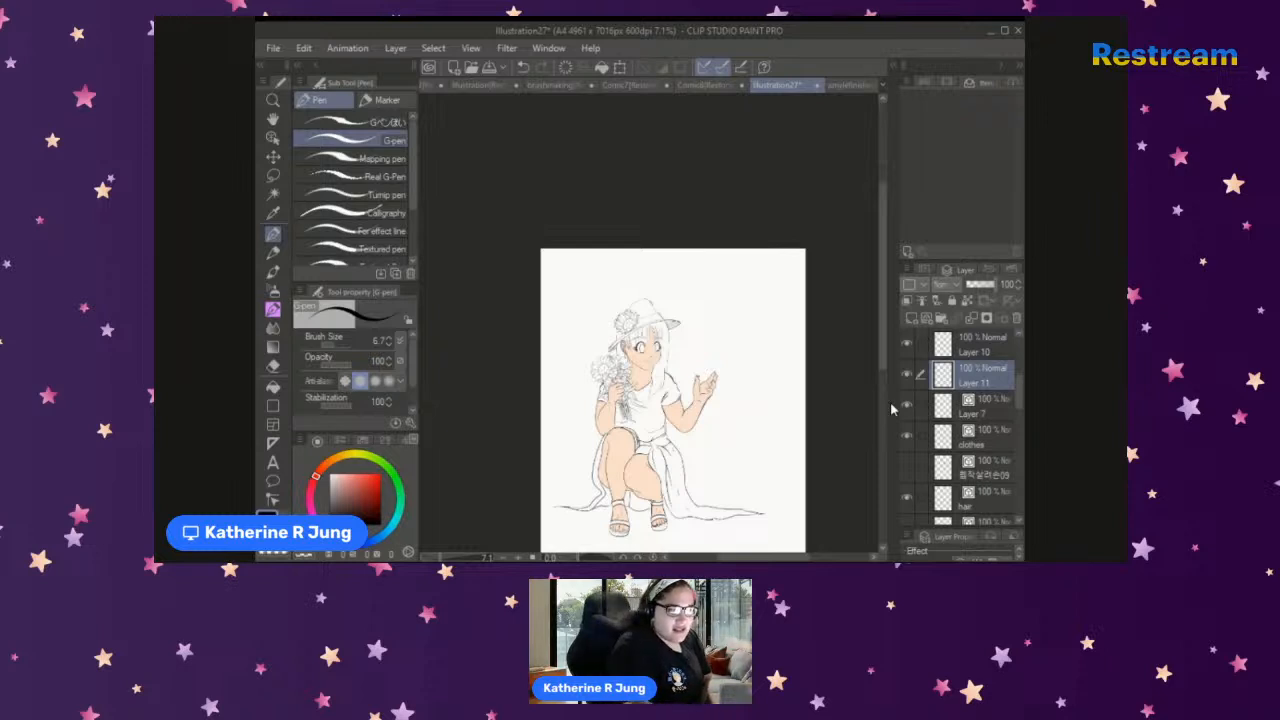
Step: With the black-and-white sunflower brush from the Decoration flower set, paint a dense band of sunflowers across the upper part of the page
click(273, 332)
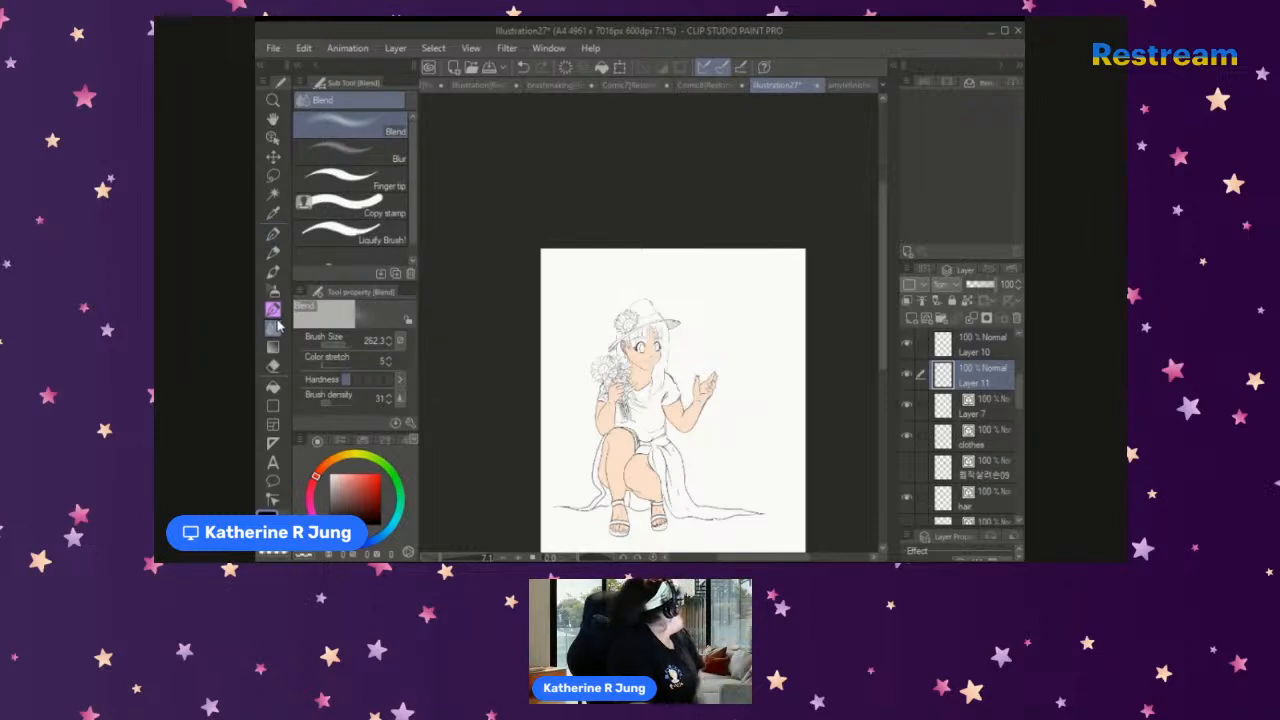
click(278, 313)
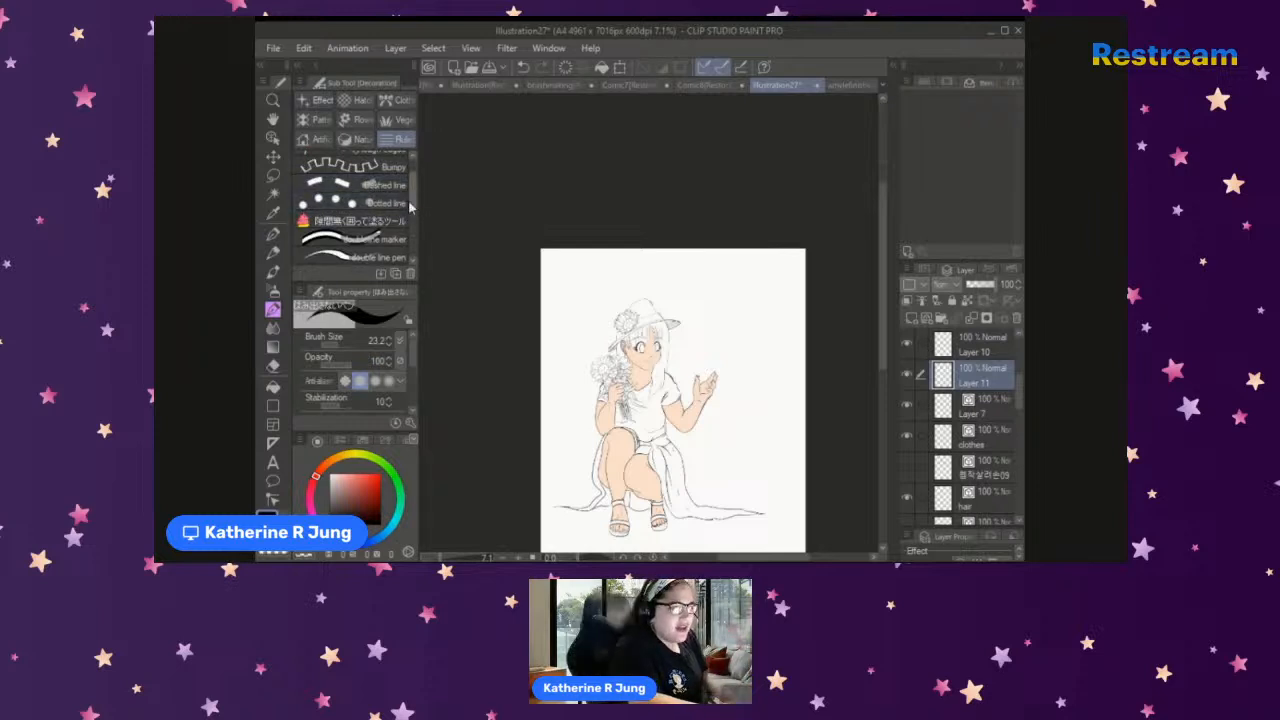
mouse_move(414, 203)
mouse_down()
mouse_move(414, 214)
mouse_move(408, 180)
mouse_up()
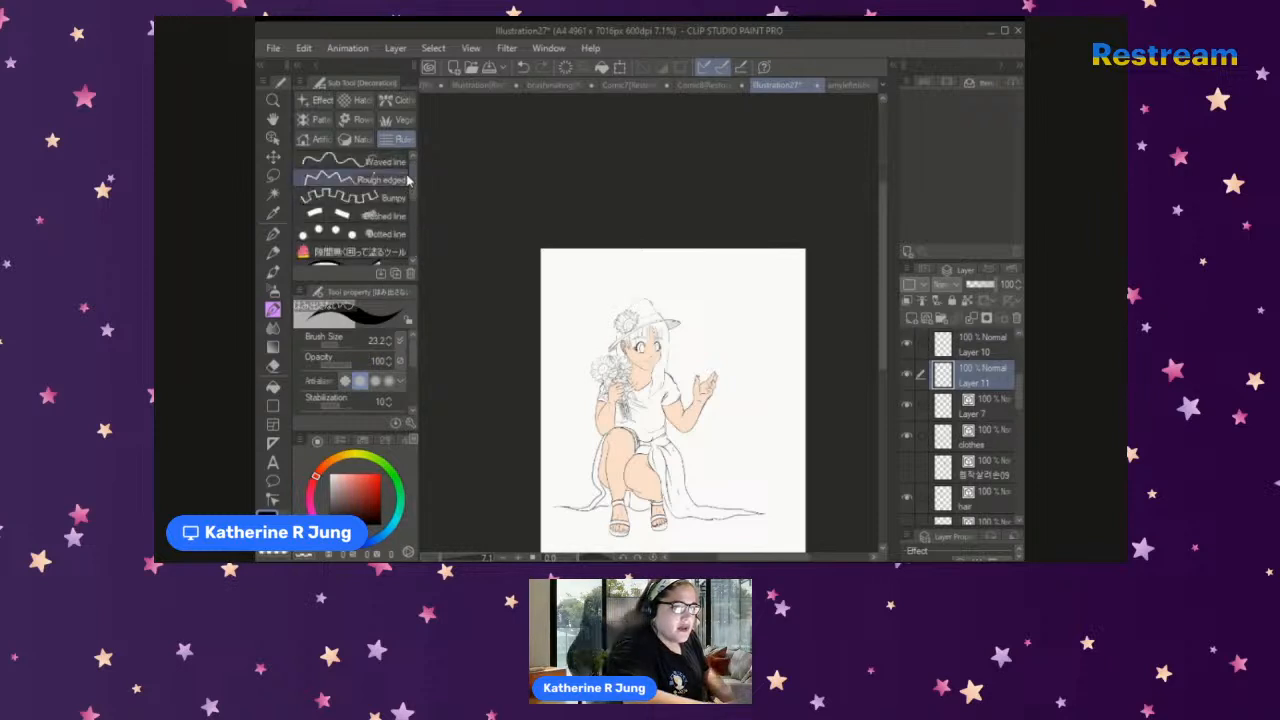
click(357, 119)
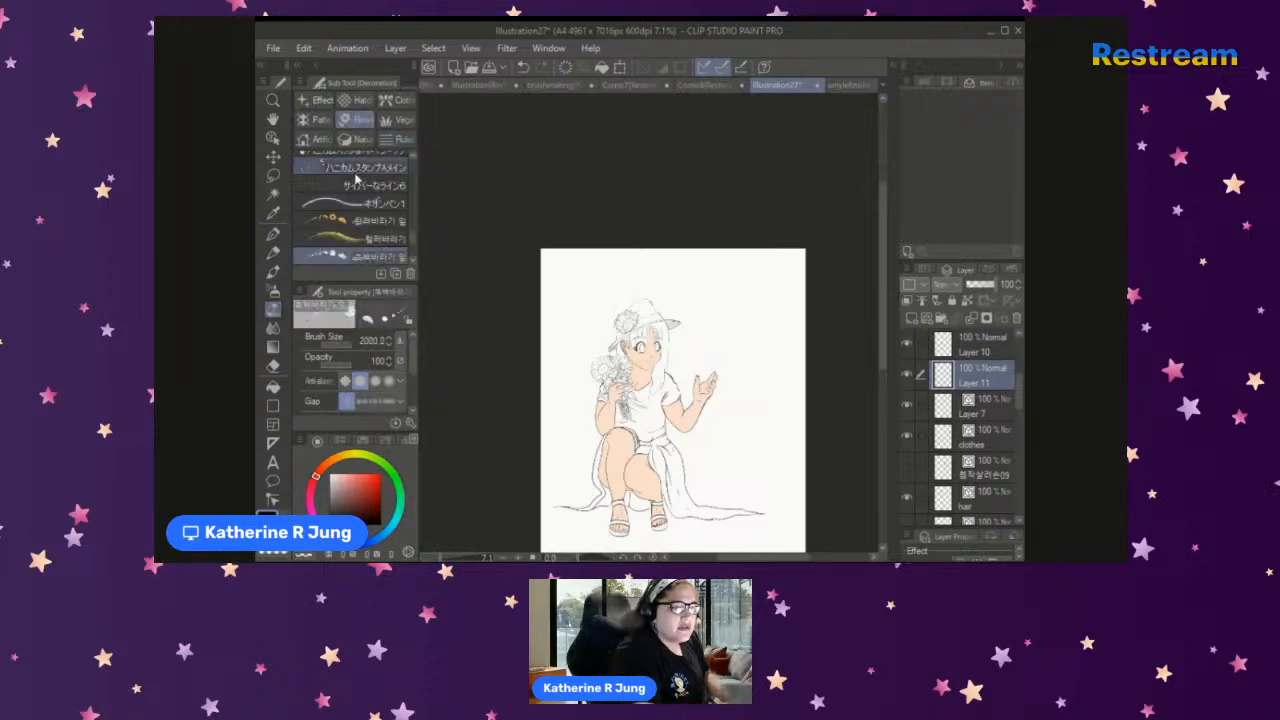
scroll(414, 242, down, 2)
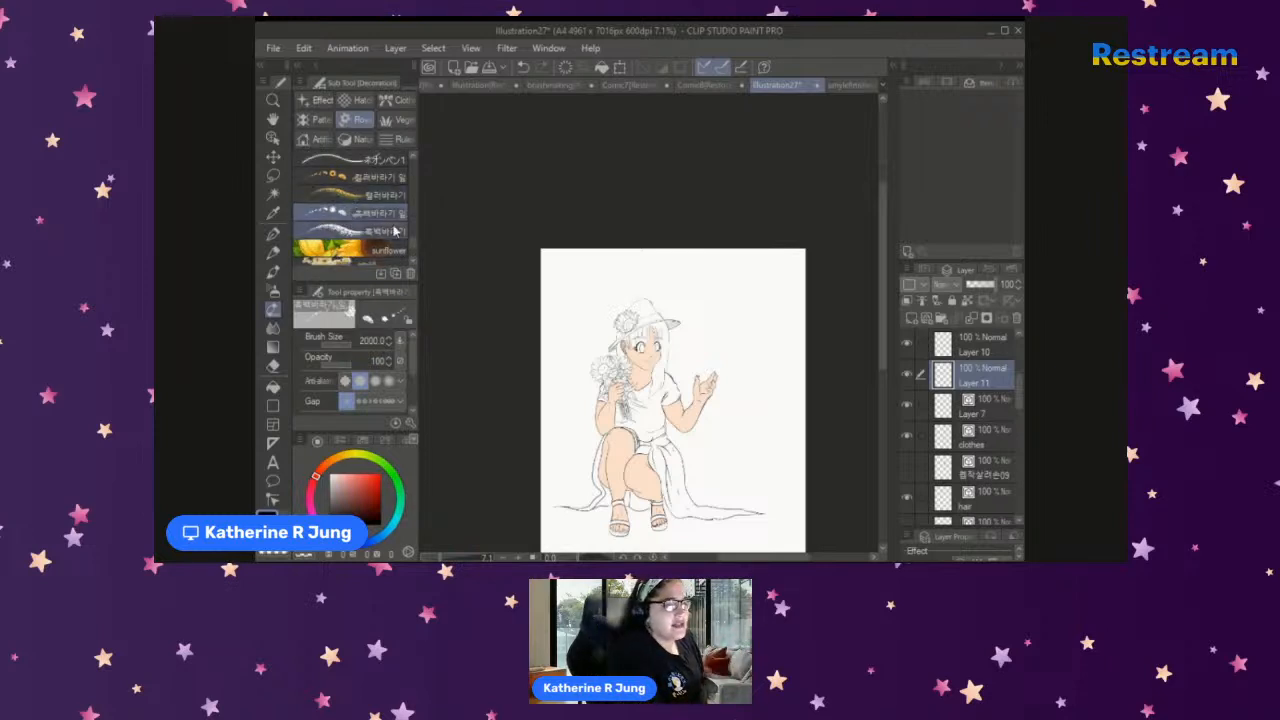
click(340, 231)
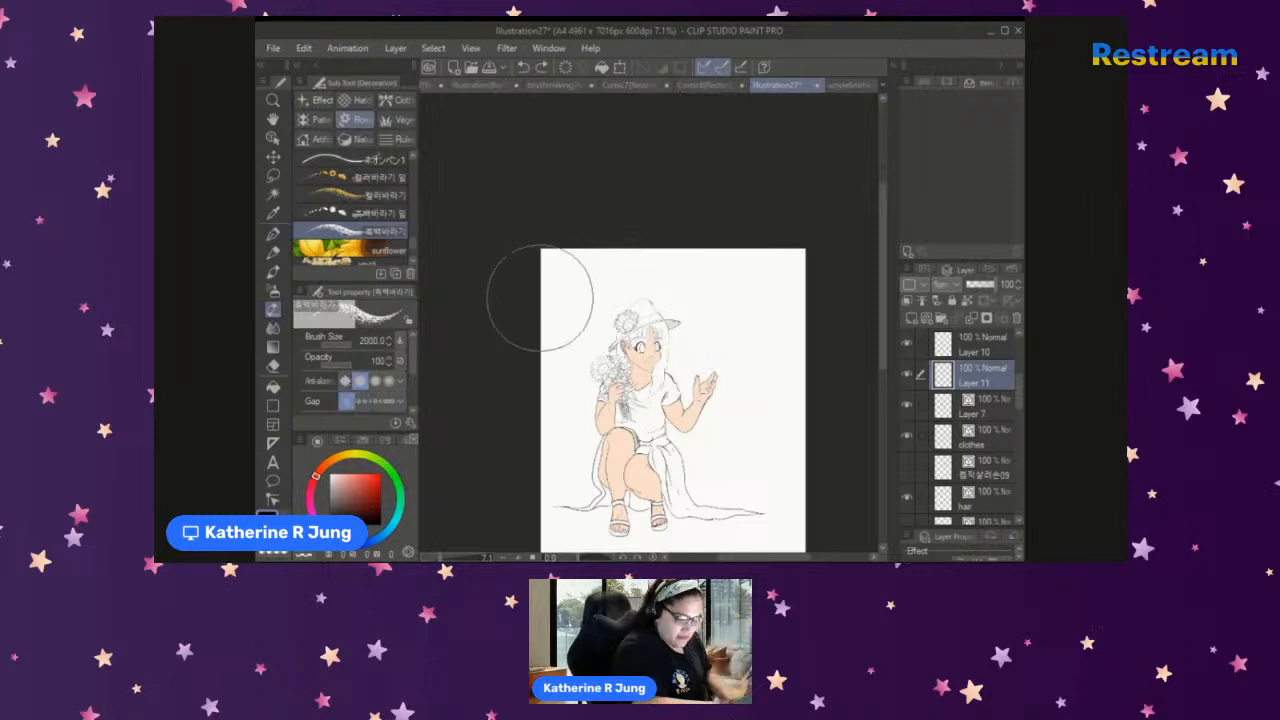
mouse_move(556, 283)
mouse_down()
mouse_move(560, 271)
mouse_move(559, 286)
mouse_up()
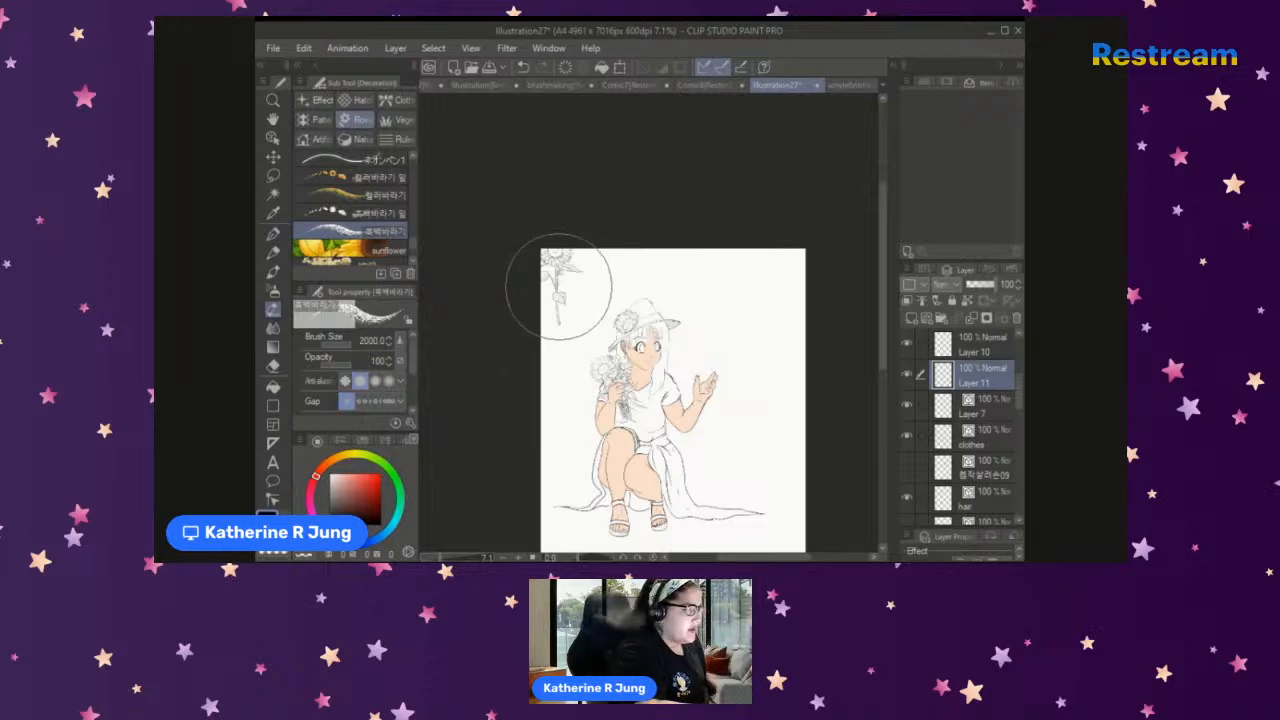
mouse_move(559, 297)
mouse_down()
mouse_move(583, 265)
mouse_move(576, 305)
mouse_move(589, 273)
mouse_move(614, 269)
mouse_move(598, 305)
mouse_move(608, 278)
mouse_move(642, 264)
mouse_move(628, 304)
mouse_move(636, 285)
mouse_move(684, 263)
mouse_move(657, 266)
mouse_move(655, 302)
mouse_move(680, 306)
mouse_move(724, 265)
mouse_move(700, 263)
mouse_move(704, 311)
mouse_move(734, 303)
mouse_move(748, 321)
mouse_move(762, 274)
mouse_move(737, 261)
mouse_move(731, 223)
mouse_move(800, 272)
mouse_move(790, 317)
mouse_move(533, 316)
mouse_up()
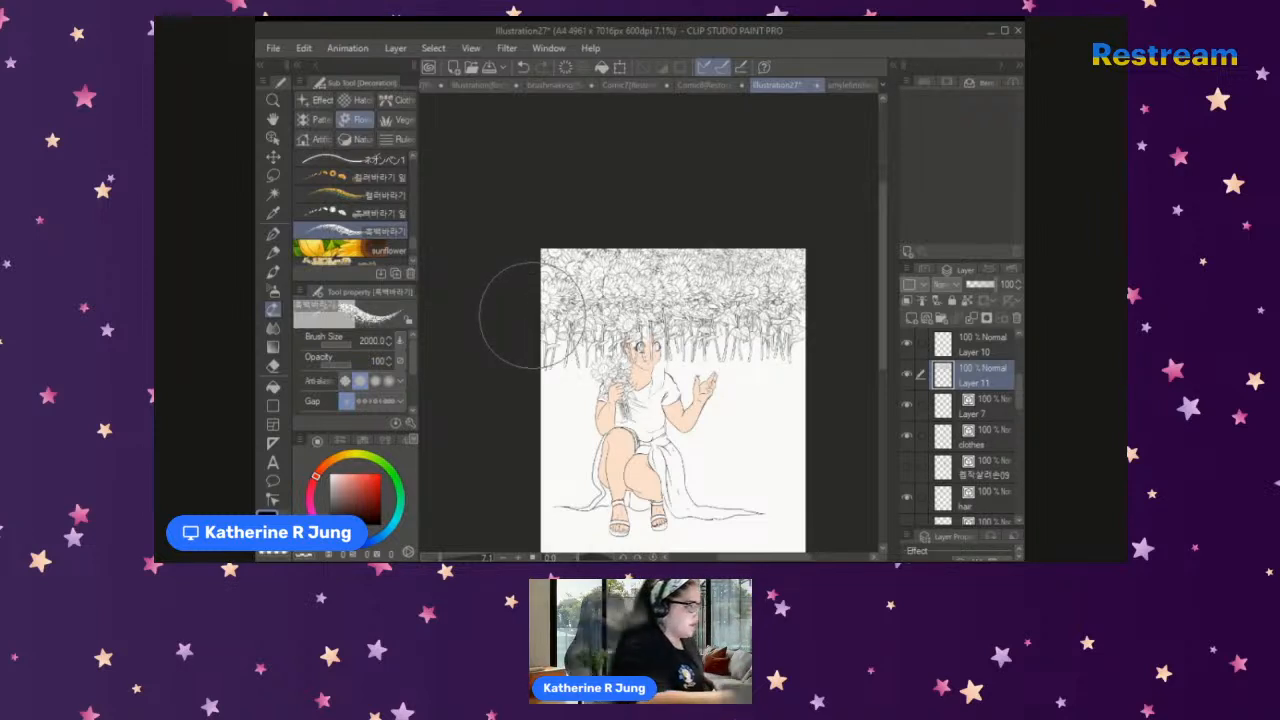
Step: Move the sunflower layer down the layer stack, beneath the girl's hair and body layers
drag(950, 381, 885, 514)
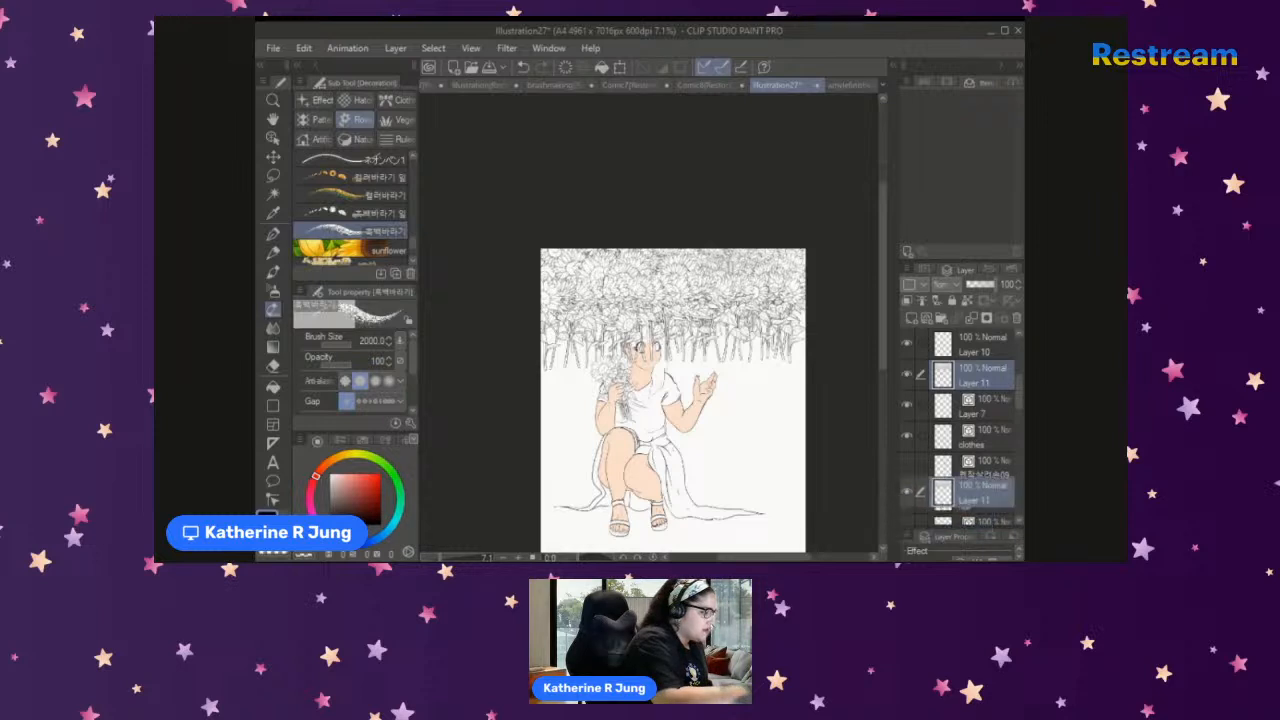
scroll(1014, 428, down, 3)
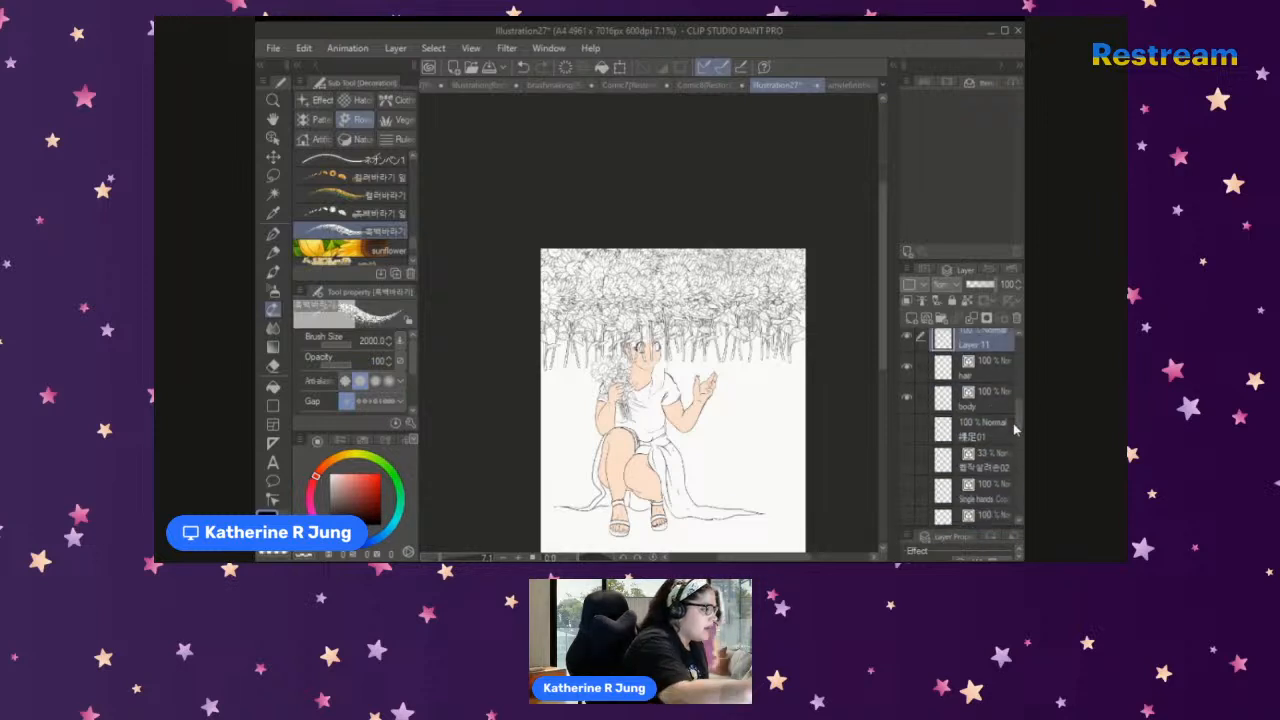
drag(933, 343, 926, 507)
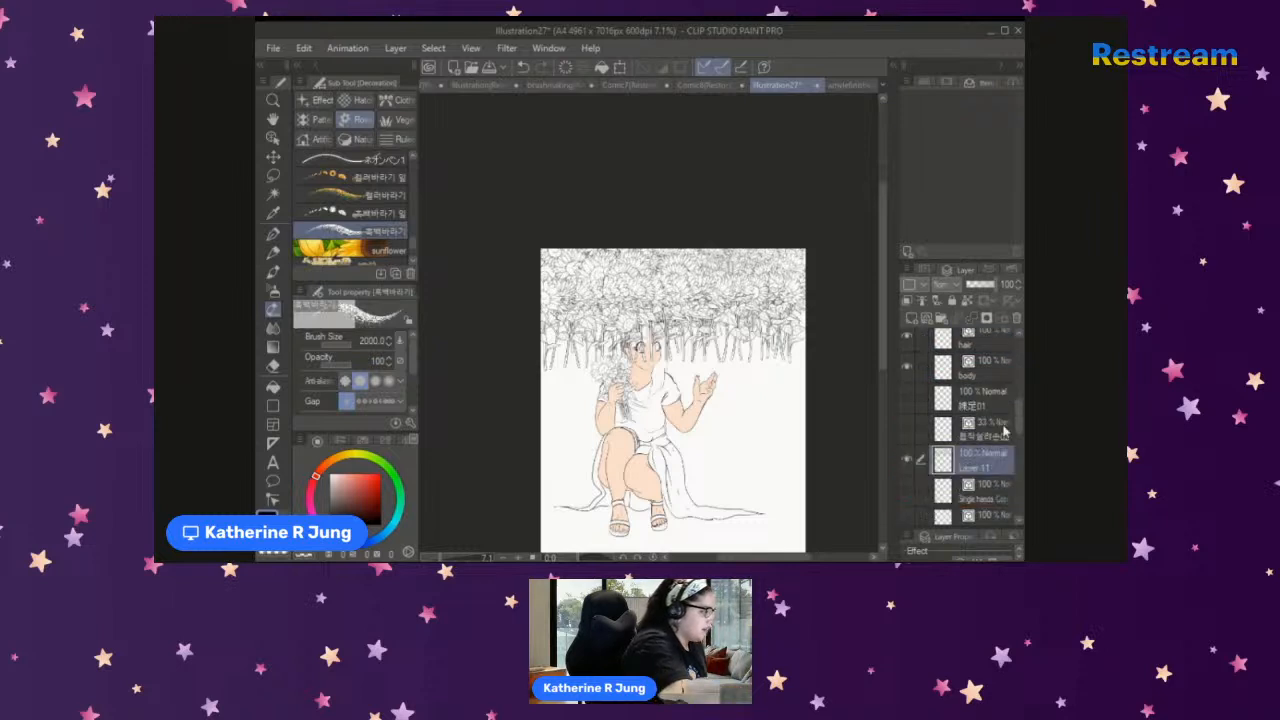
Step: Move the sunflower layer, Layer 11, further down the layer stack until it sits directly beneath Layer 2
scroll(1019, 425, down, 1)
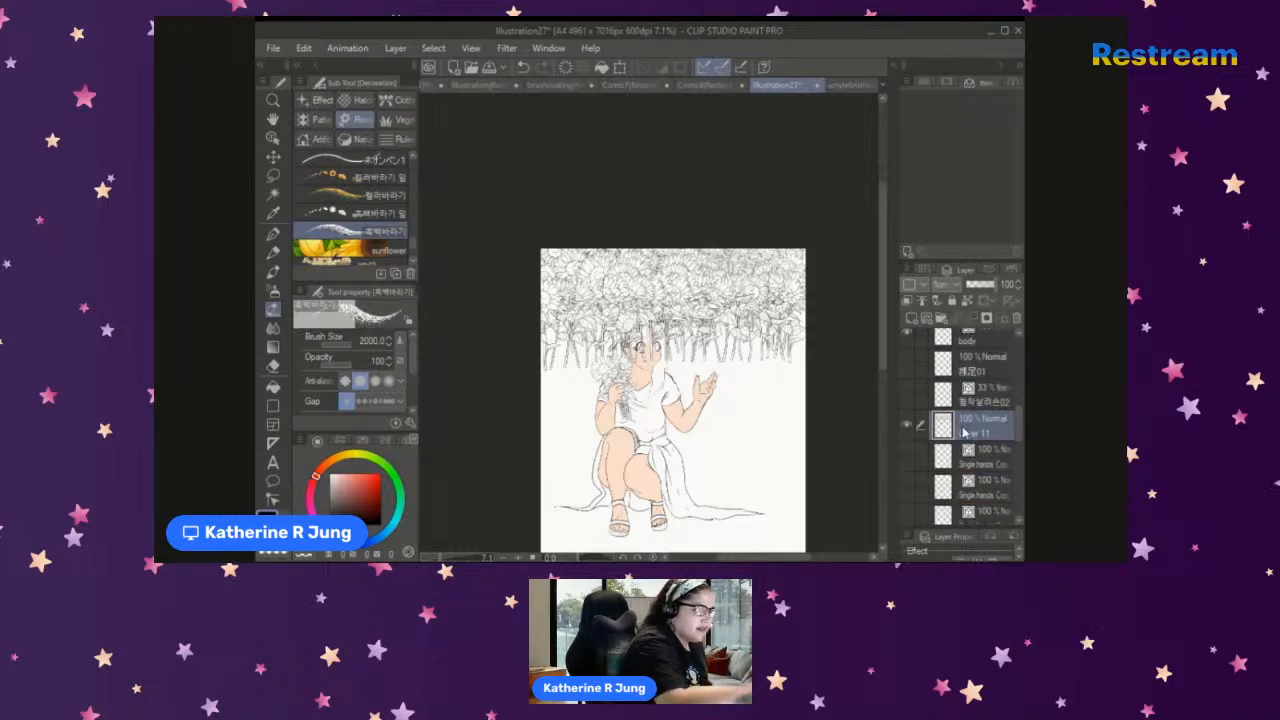
drag(967, 432, 962, 500)
scroll(1005, 420, down, 3)
drag(967, 397, 963, 490)
scroll(1016, 450, down, 5)
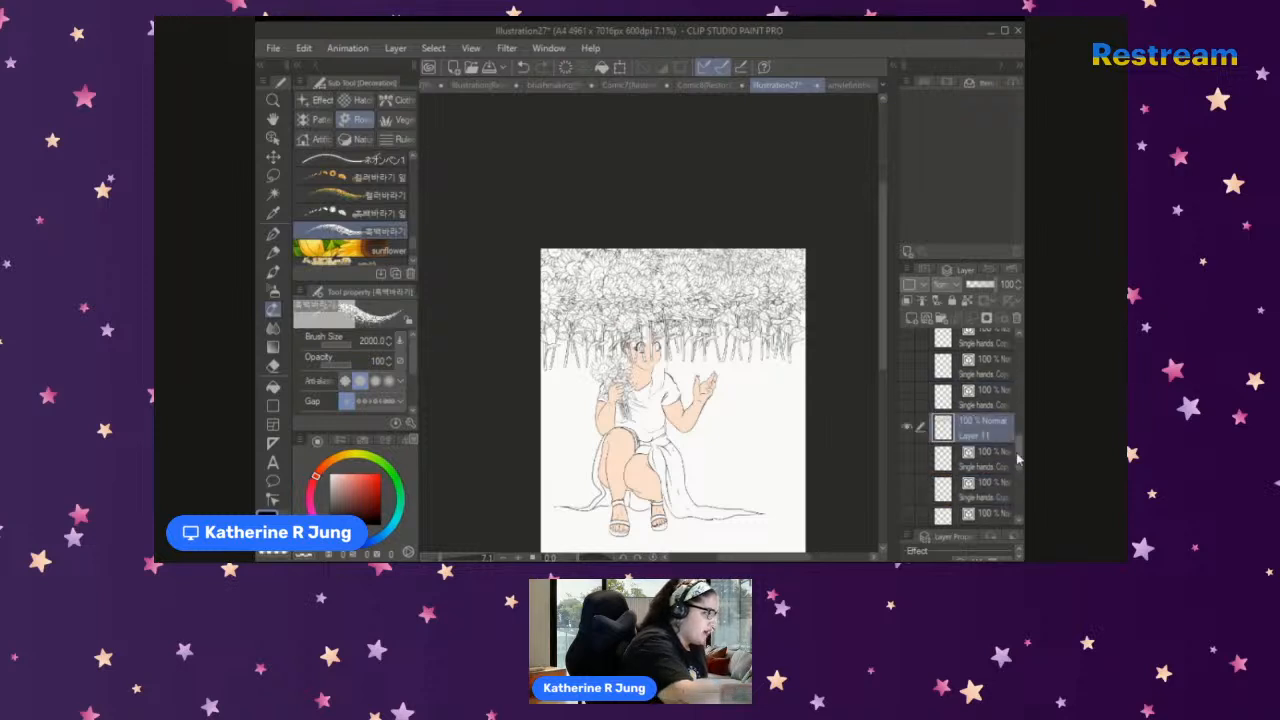
drag(990, 350, 1018, 471)
scroll(1018, 471, down, 2)
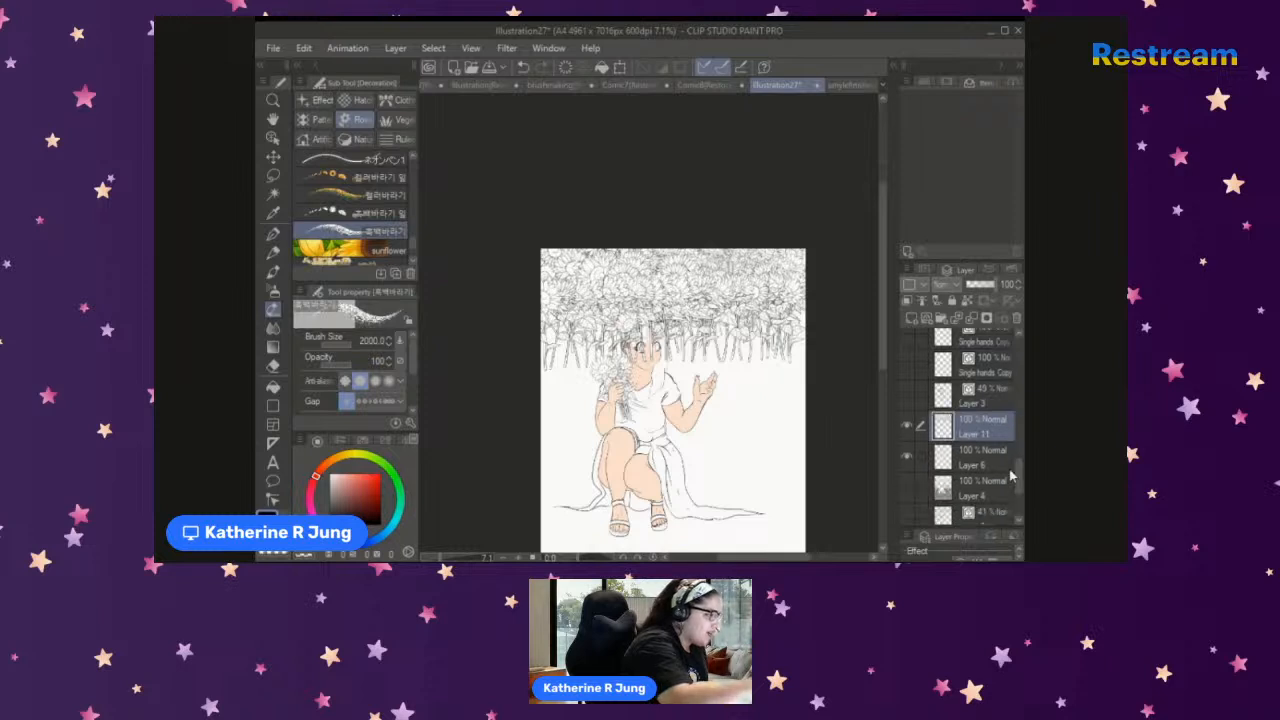
drag(955, 430, 943, 486)
scroll(995, 465, down, 3)
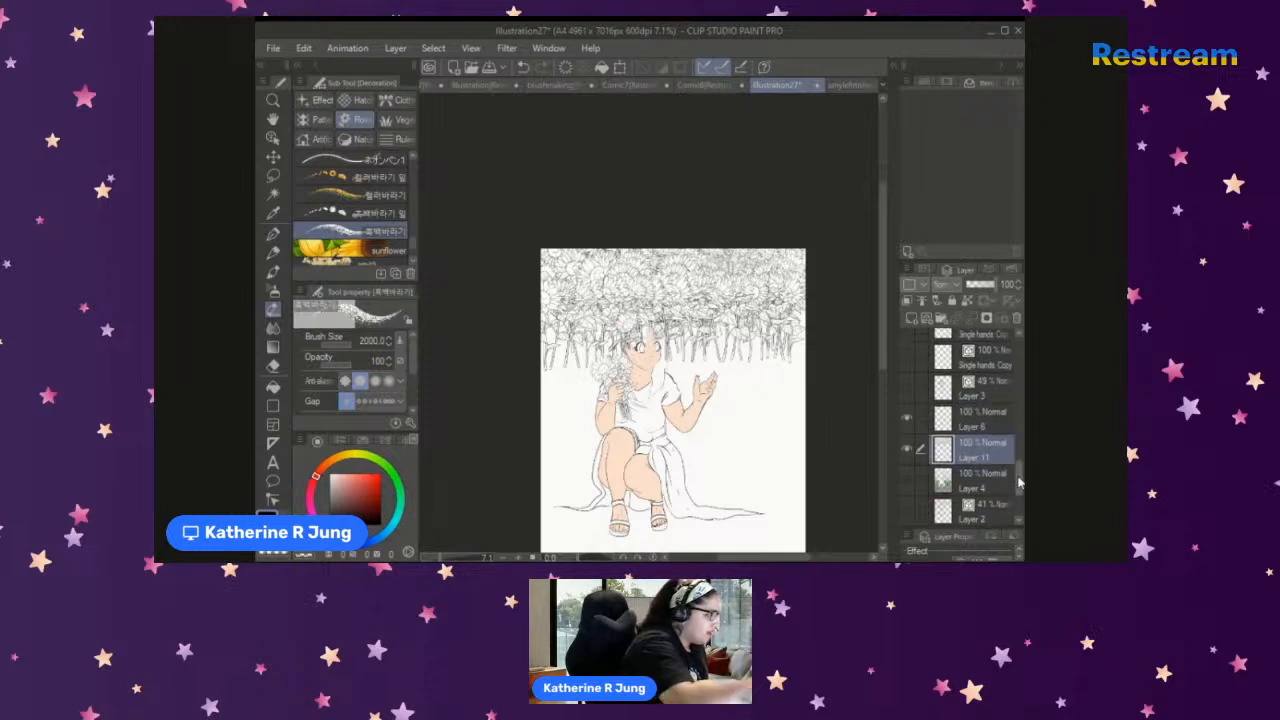
drag(955, 372, 948, 450)
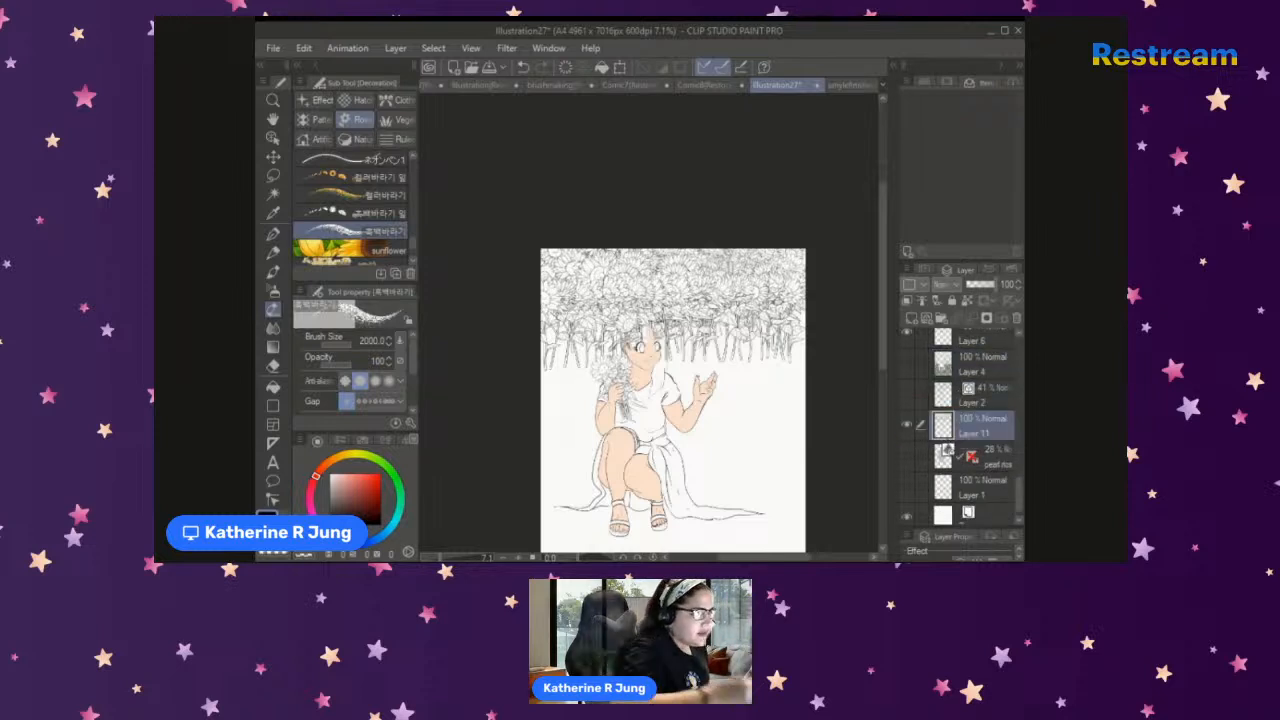
Step: Lower the sunflower layer's opacity to 44% and erase the sunflower lines overlapping the girl's hat, face and hair with the Snap eraser
drag(438, 557, 443, 557)
drag(993, 286, 986, 296)
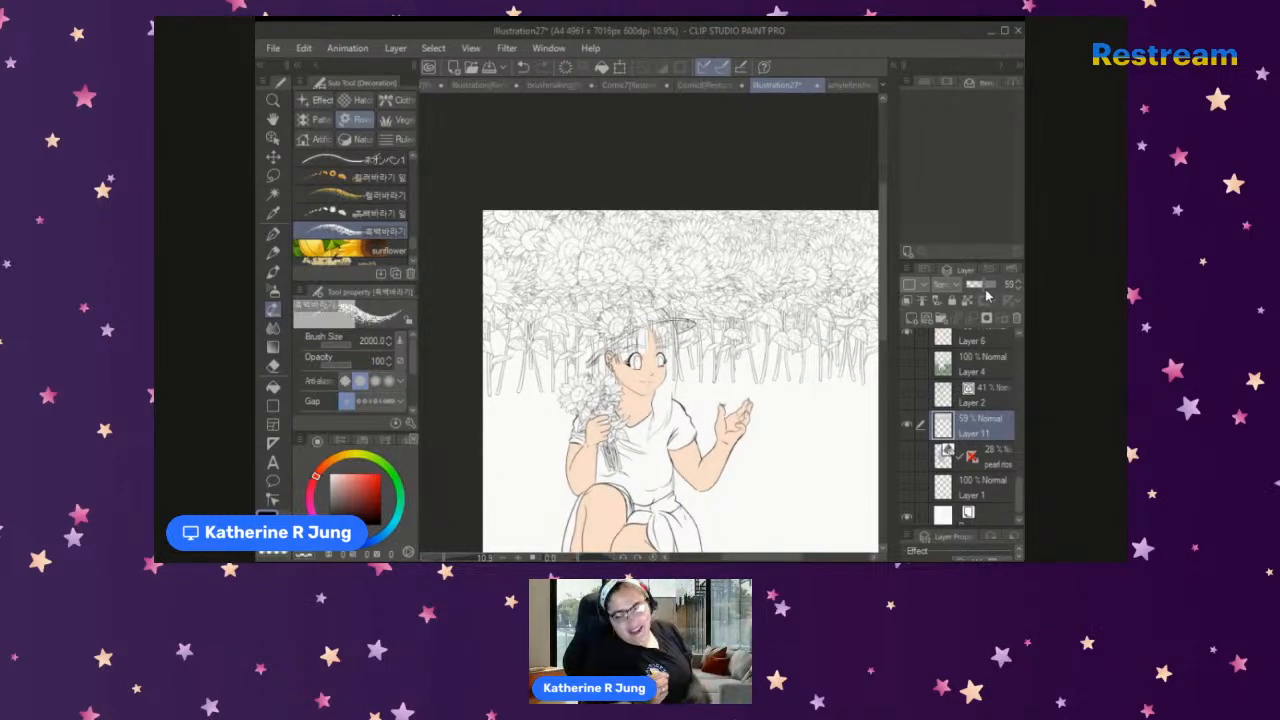
drag(980, 290, 982, 292)
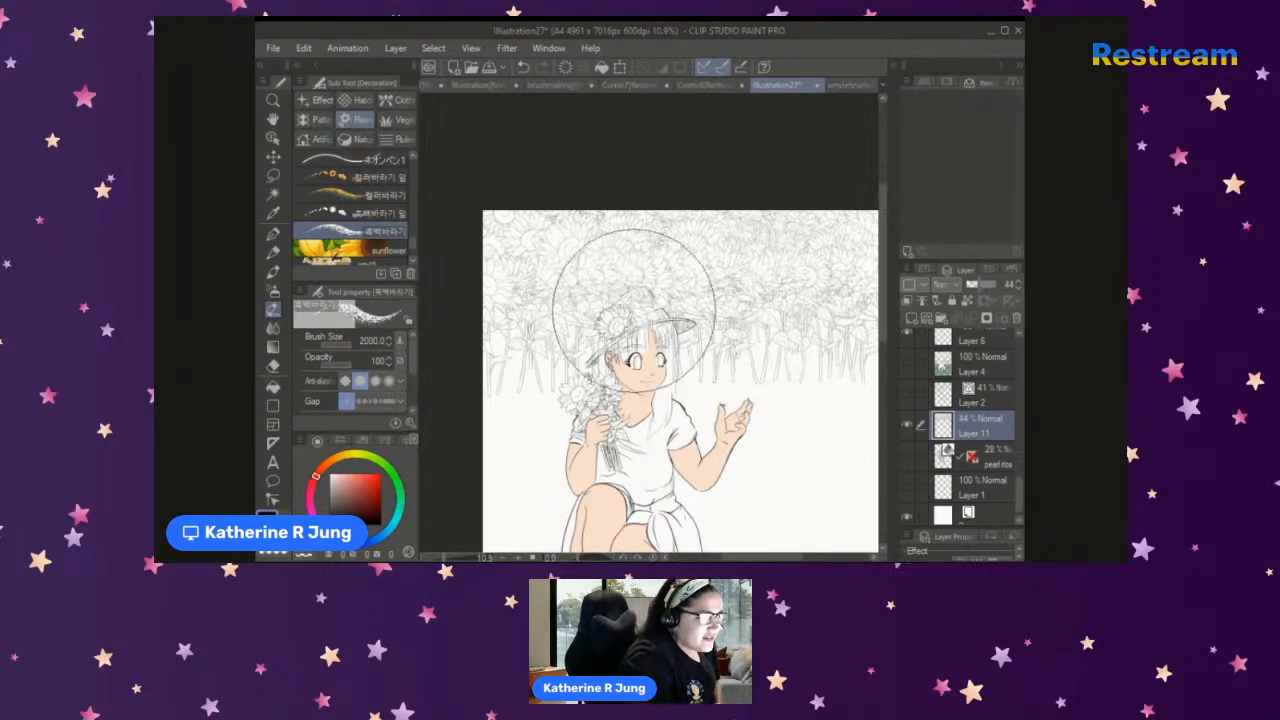
click(275, 366)
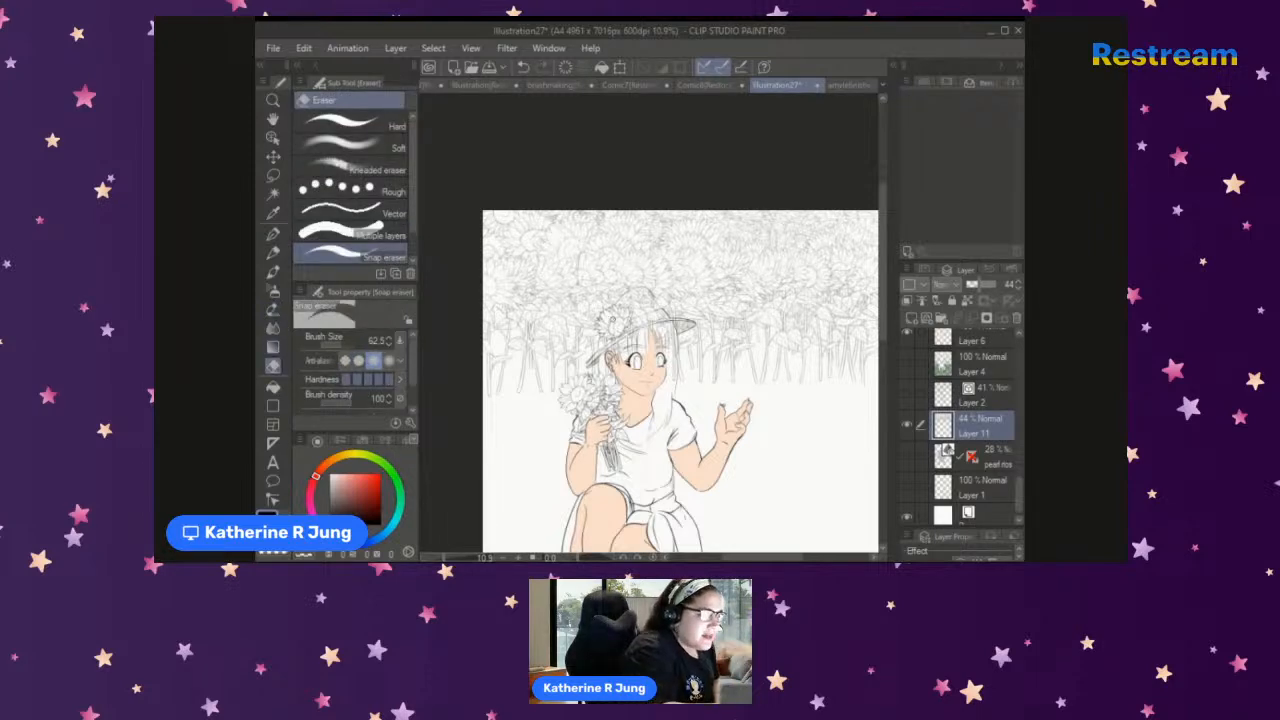
scroll(647, 314, up, 3)
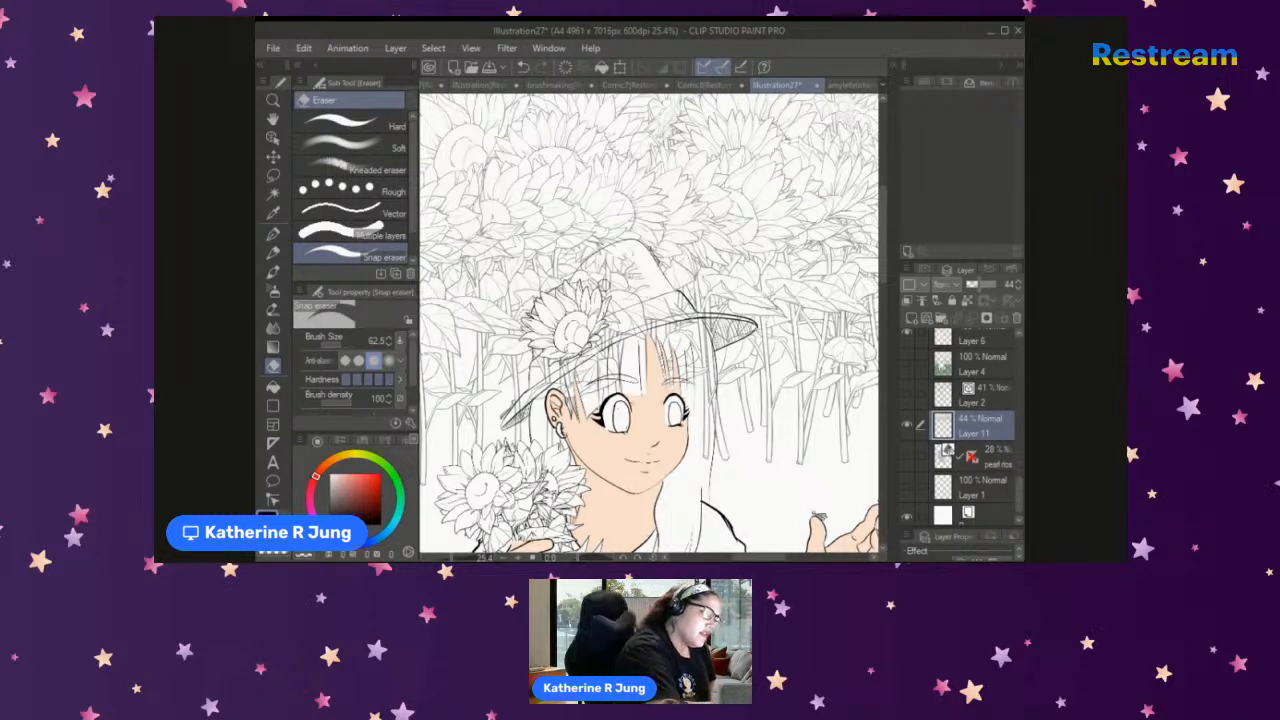
mouse_move(595, 299)
mouse_down()
mouse_move(631, 266)
mouse_move(684, 310)
mouse_move(702, 409)
mouse_up()
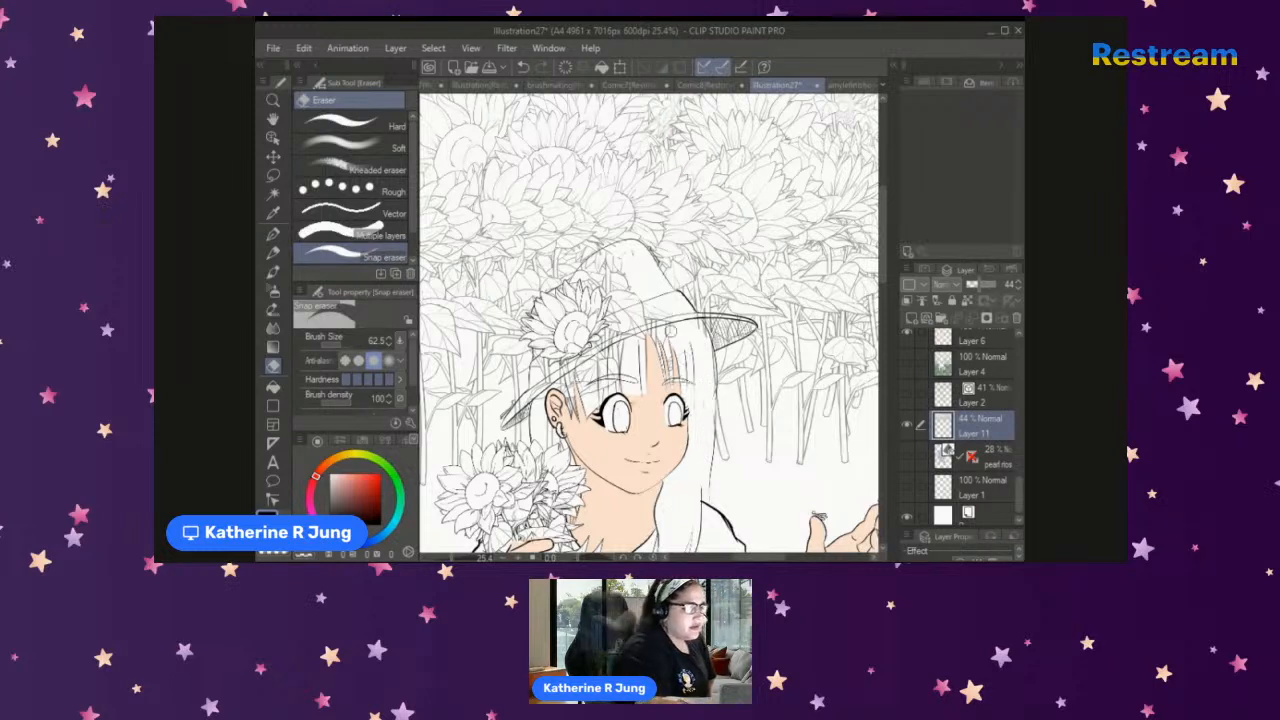
drag(633, 349, 608, 399)
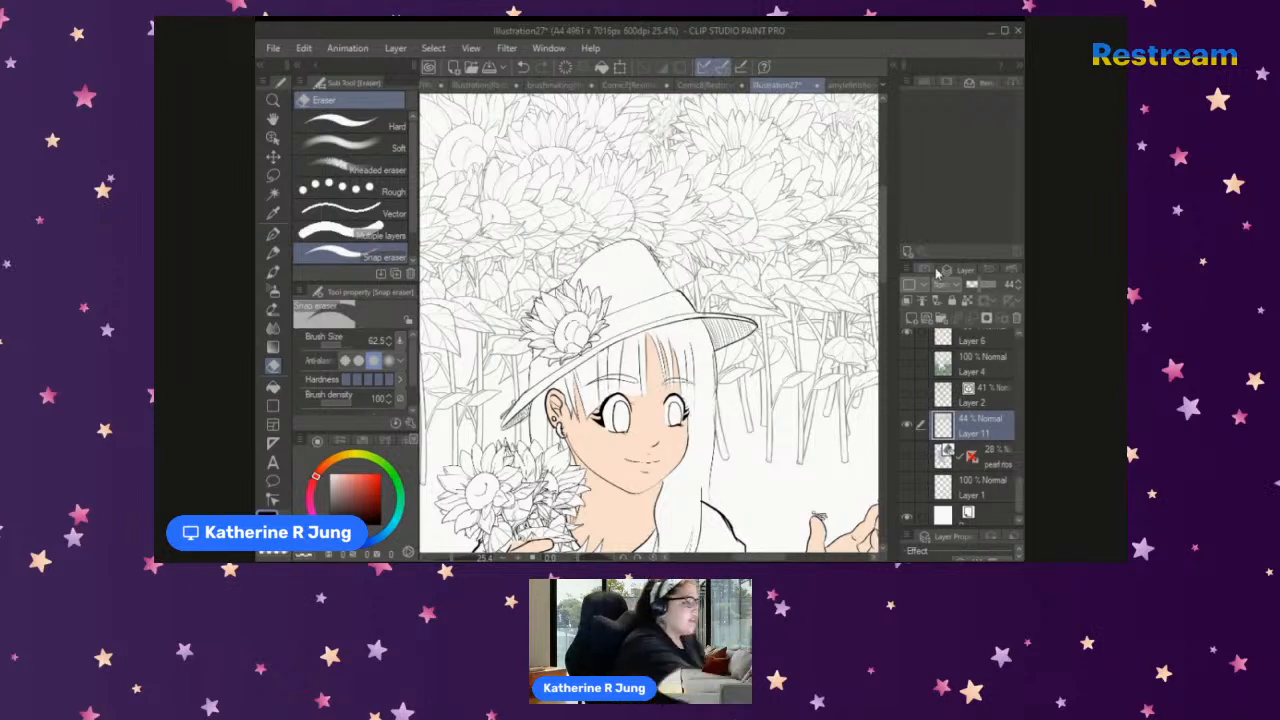
scroll(887, 250, down, 3)
scroll(887, 250, up, 3)
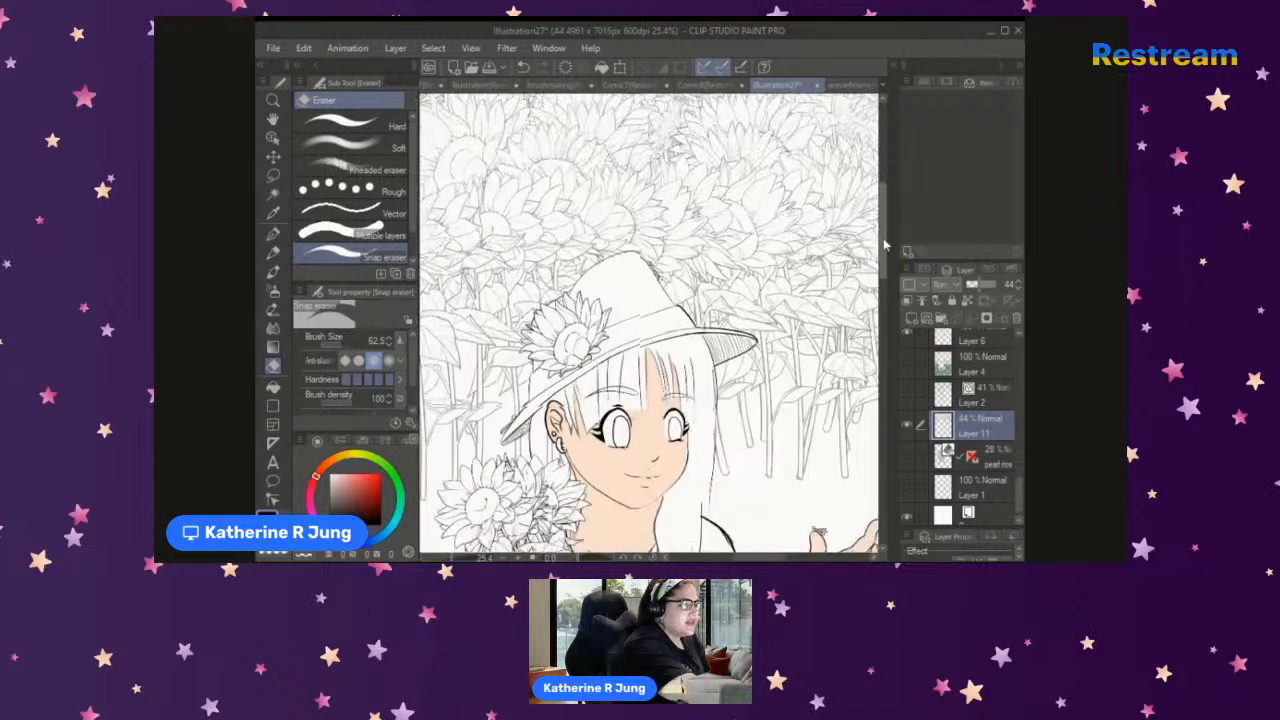
scroll(887, 245, down, 4)
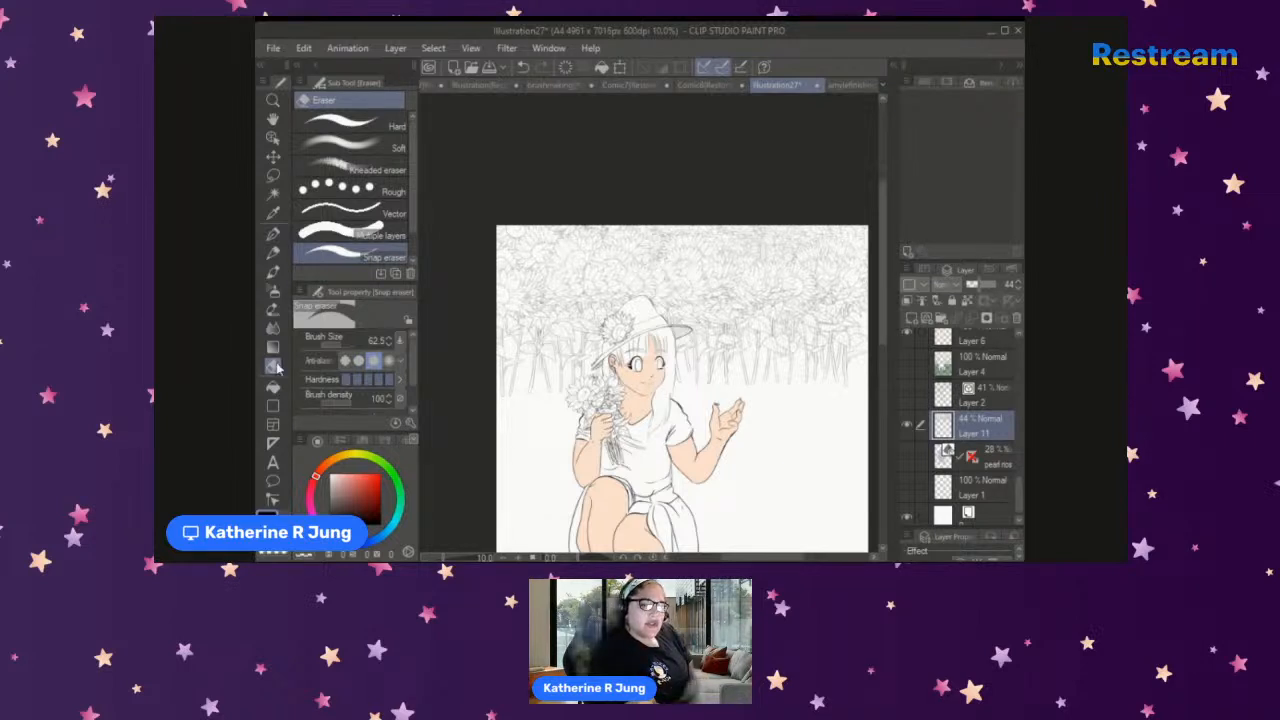
Step: Try a small coloured sunflower from the Decoration flower brushes beside the girl's arm, and undo it
click(273, 330)
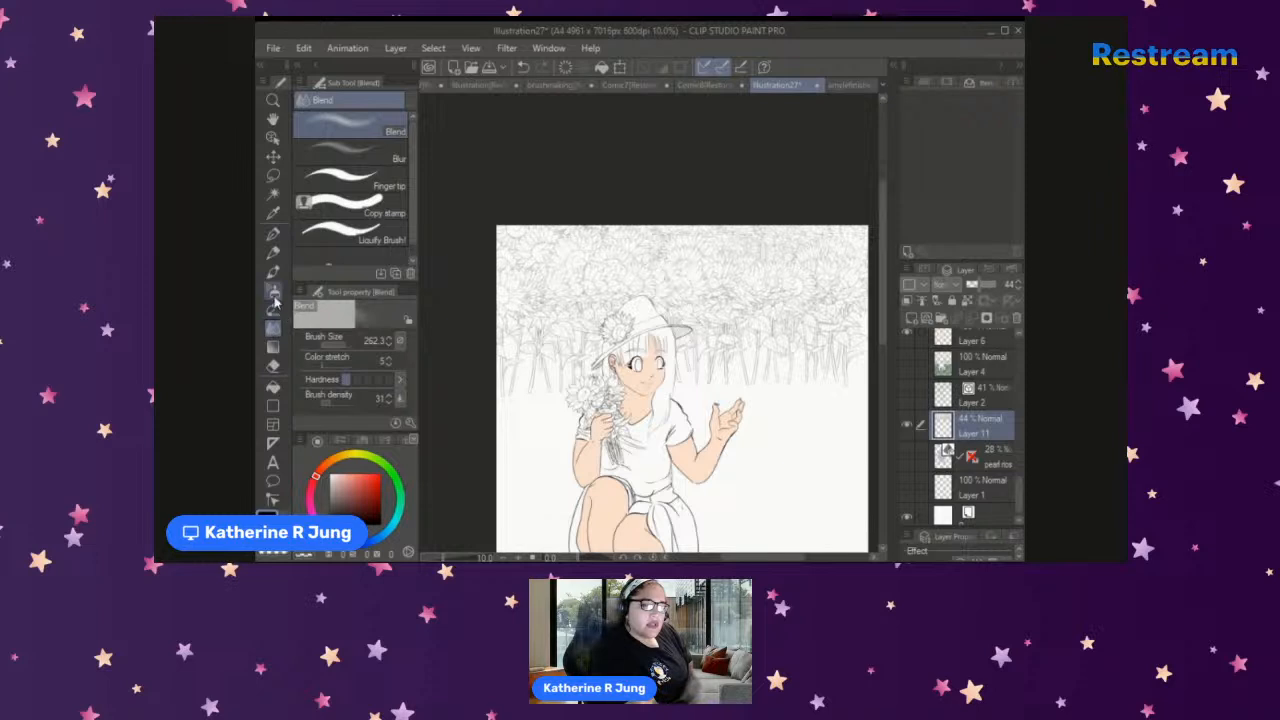
click(273, 308)
click(350, 220)
click(526, 434)
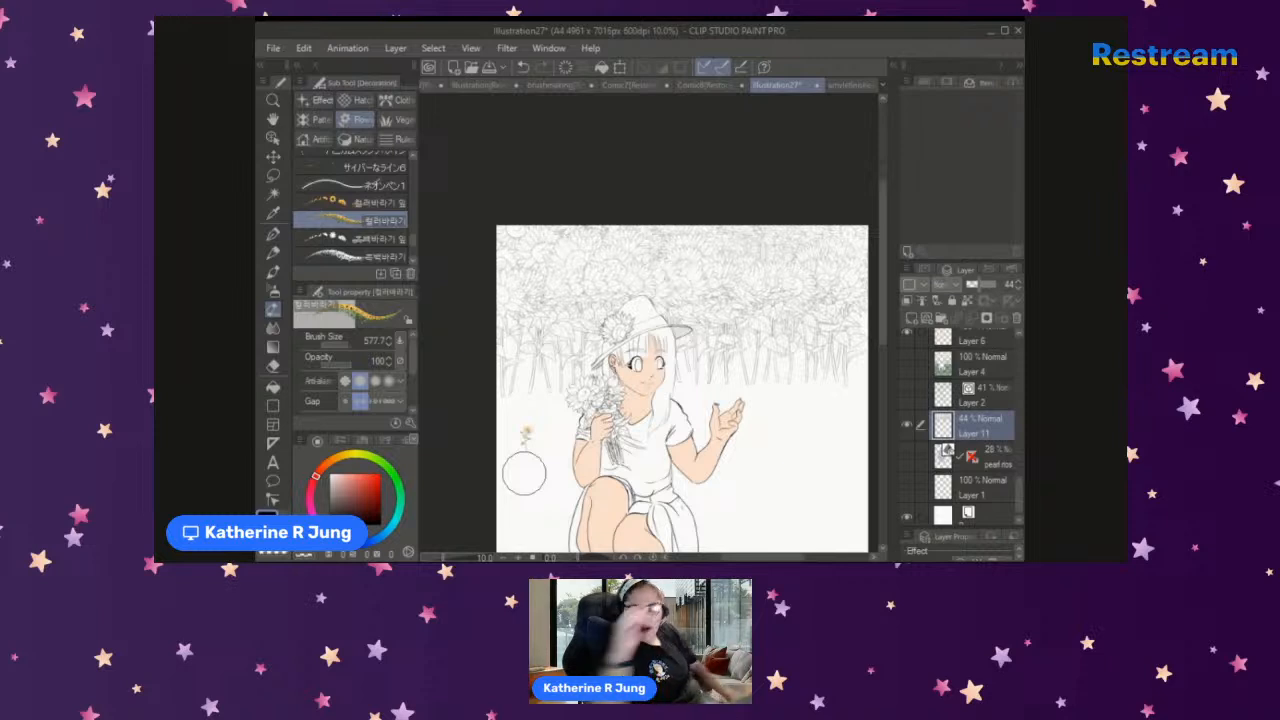
key(ctrl+z)
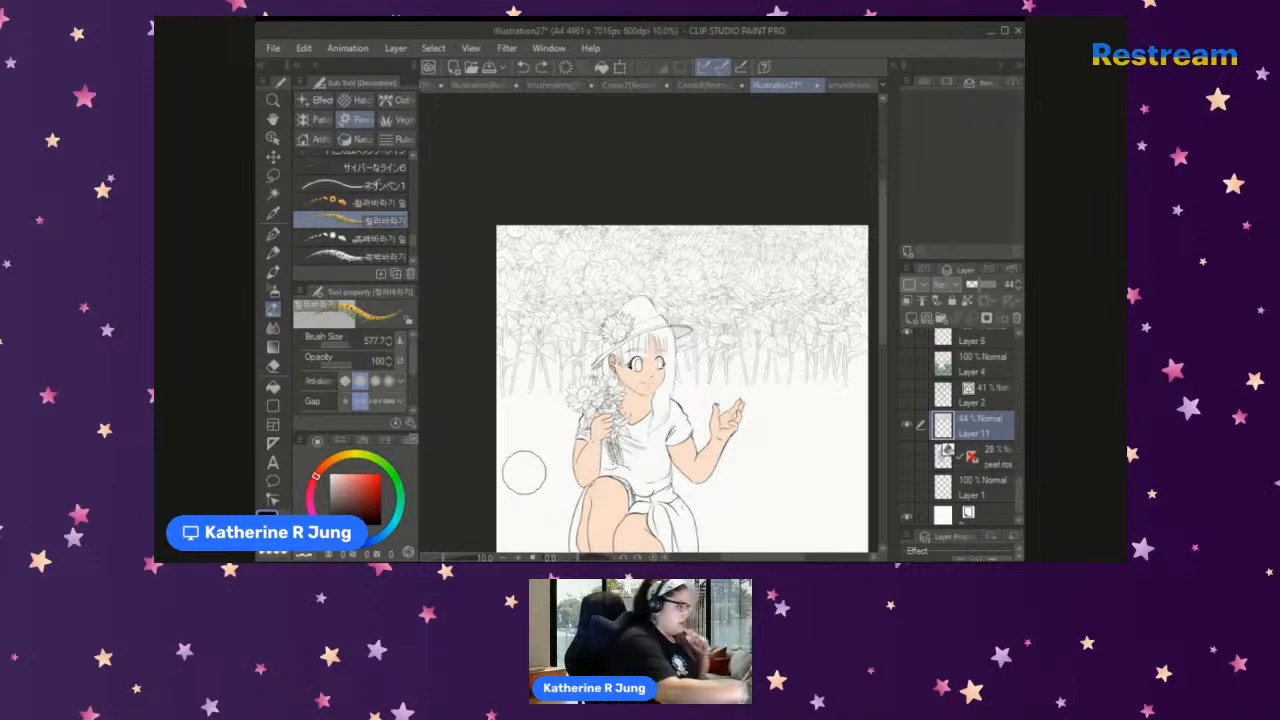
Step: Hide Layer 6, which holds the girl's flat skin colour
scroll(1016, 500, down, 2)
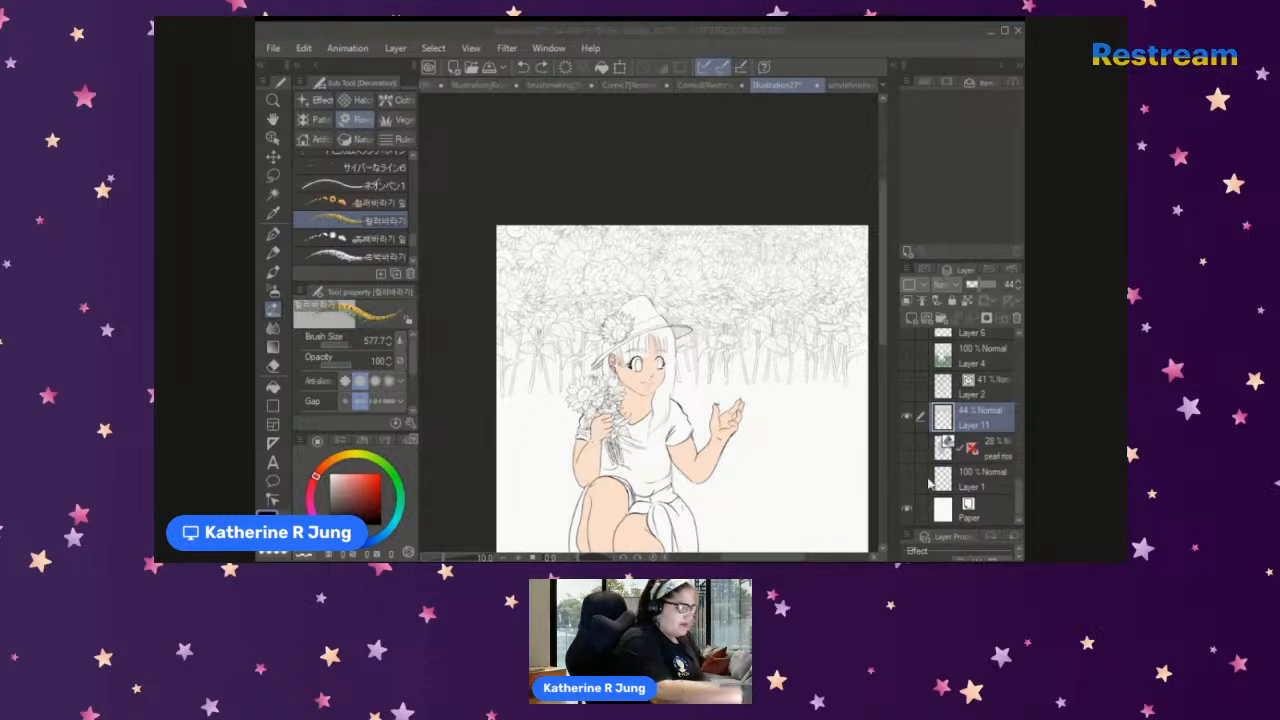
click(1016, 510)
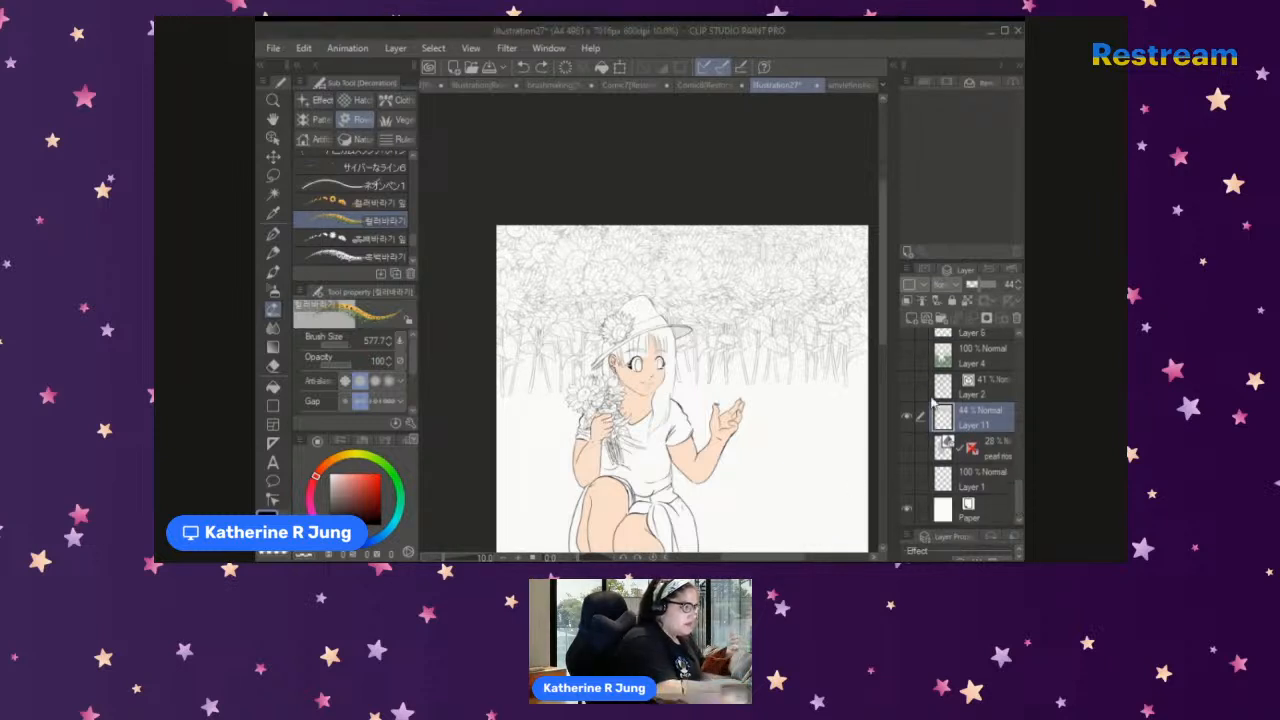
drag(1014, 503, 1019, 478)
click(906, 426)
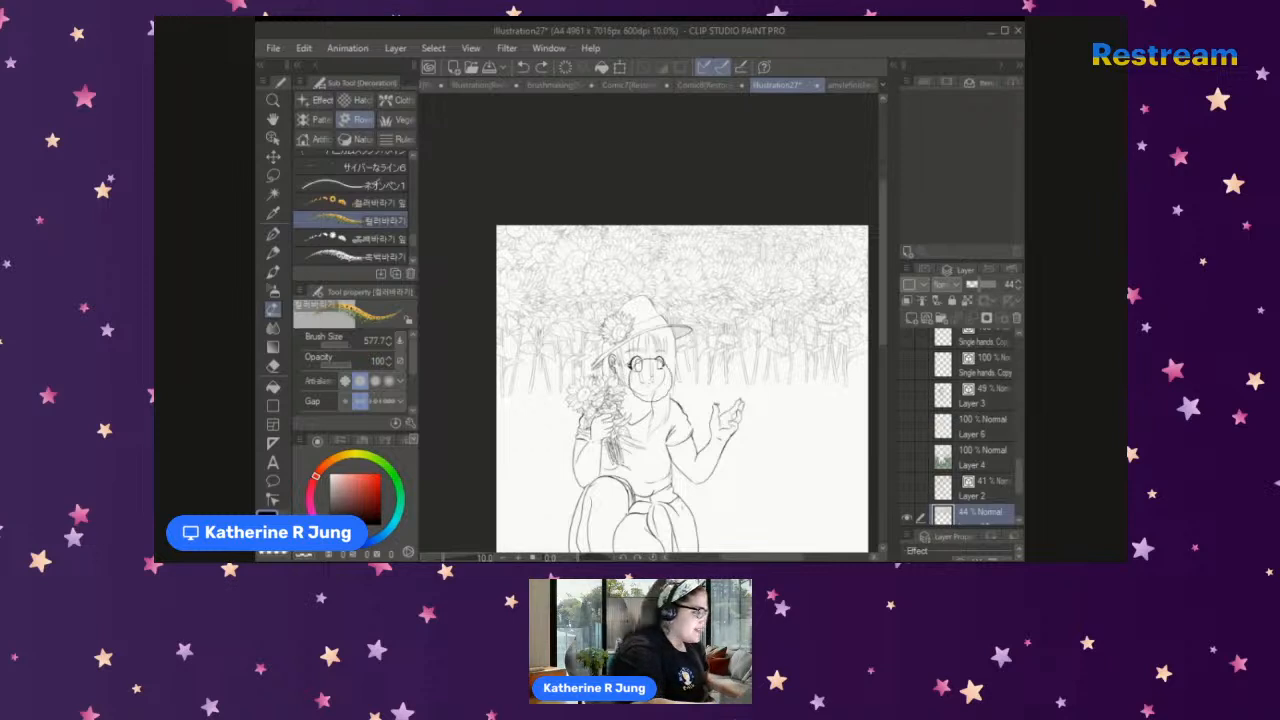
Step: Switch back to the Snap eraser and restore the sunflower layer's opacity to 100%
mouse_move(650, 385)
mouse_down()
mouse_move(650, 345)
mouse_move(636, 384)
mouse_move(622, 352)
mouse_up()
click(272, 366)
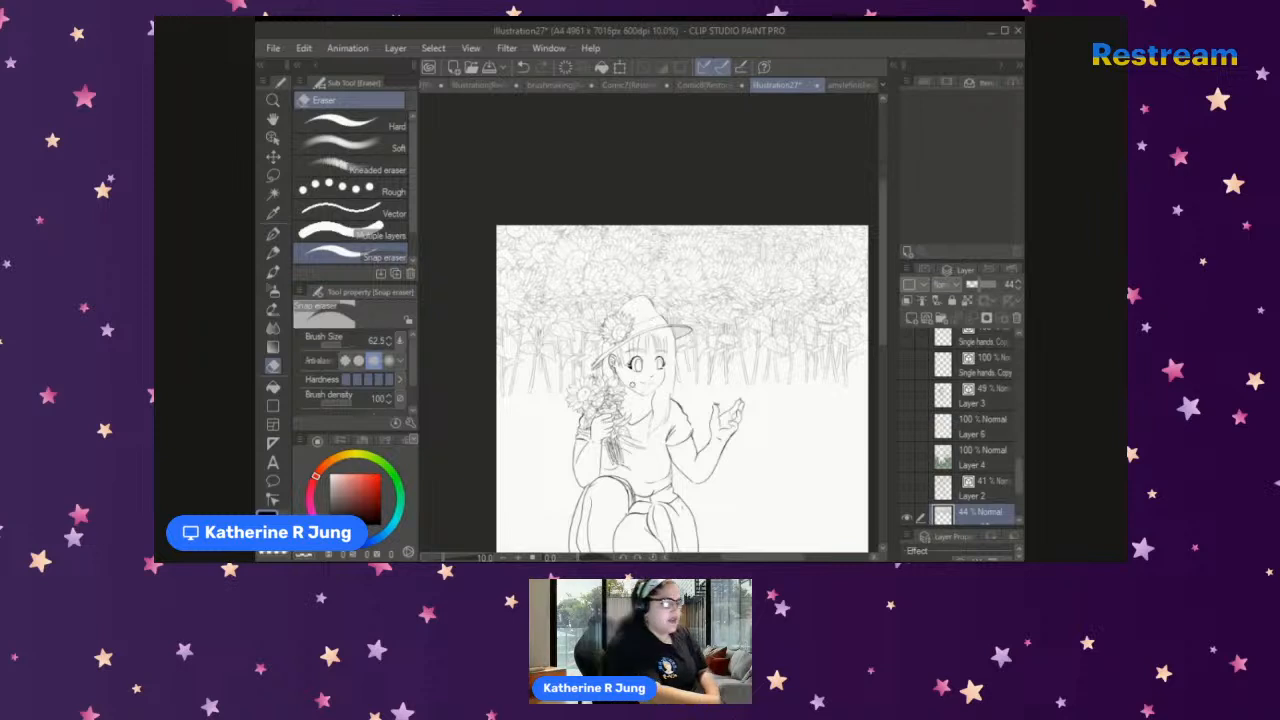
scroll(440, 560, down, 2)
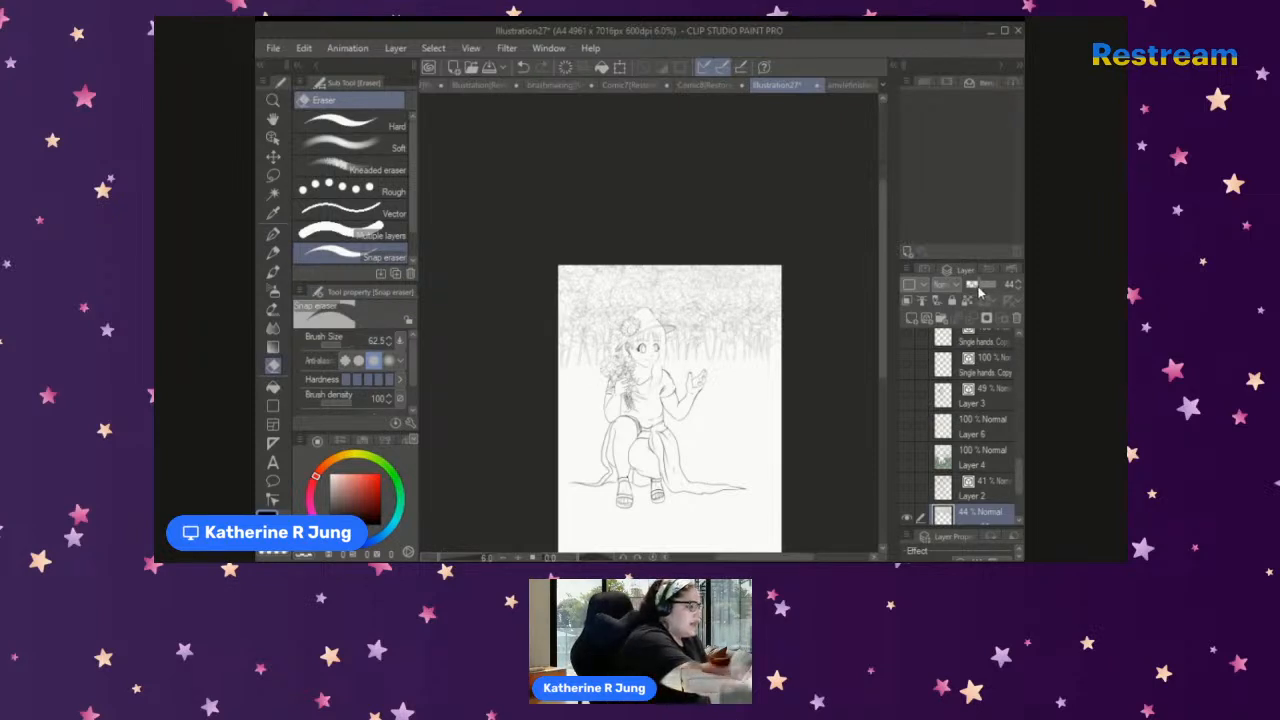
drag(980, 290, 998, 290)
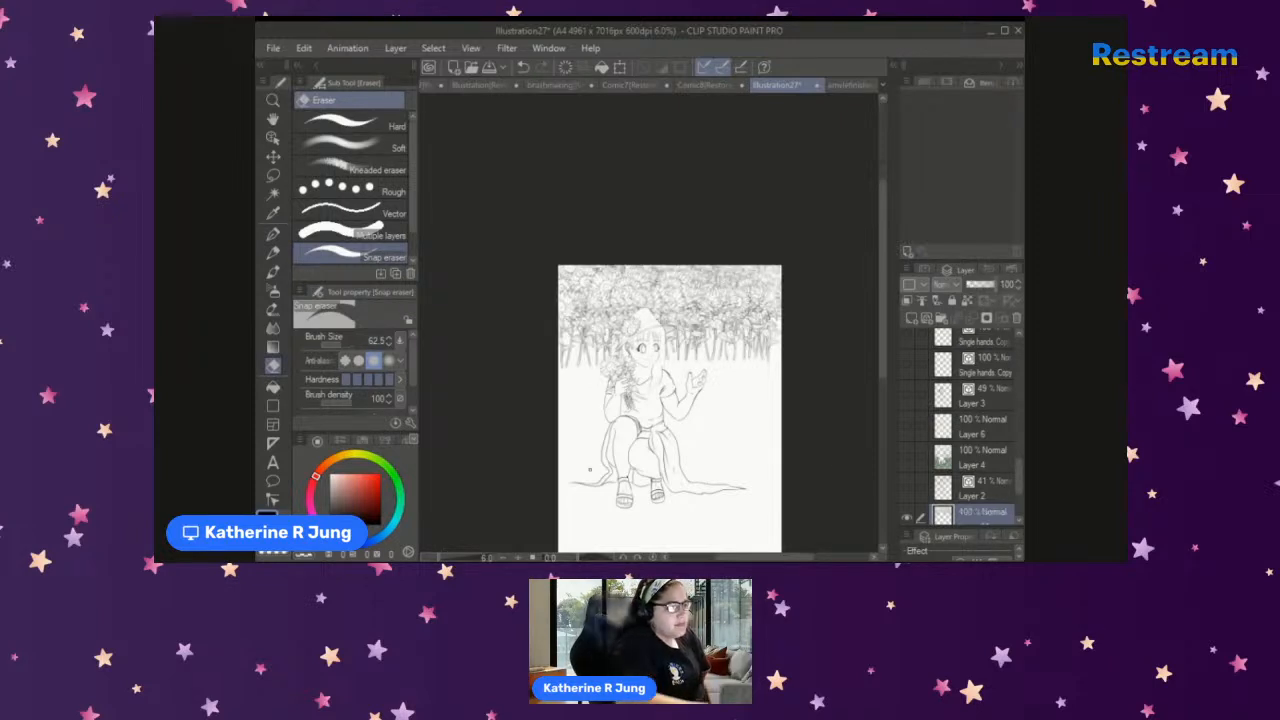
Step: Inspect the sunflower line art around the girl's hat and face, both close up and across the whole field
scroll(589, 469, up, 1)
scroll(658, 360, up, 1)
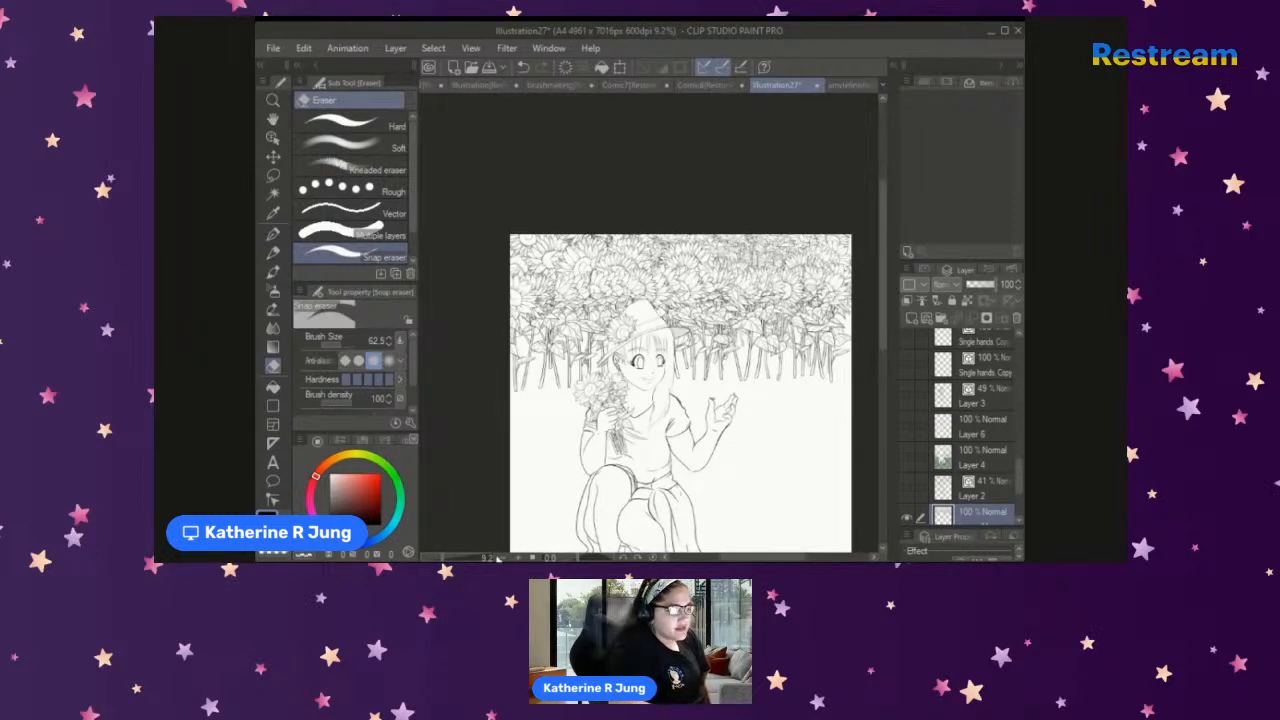
scroll(443, 558, up, 3)
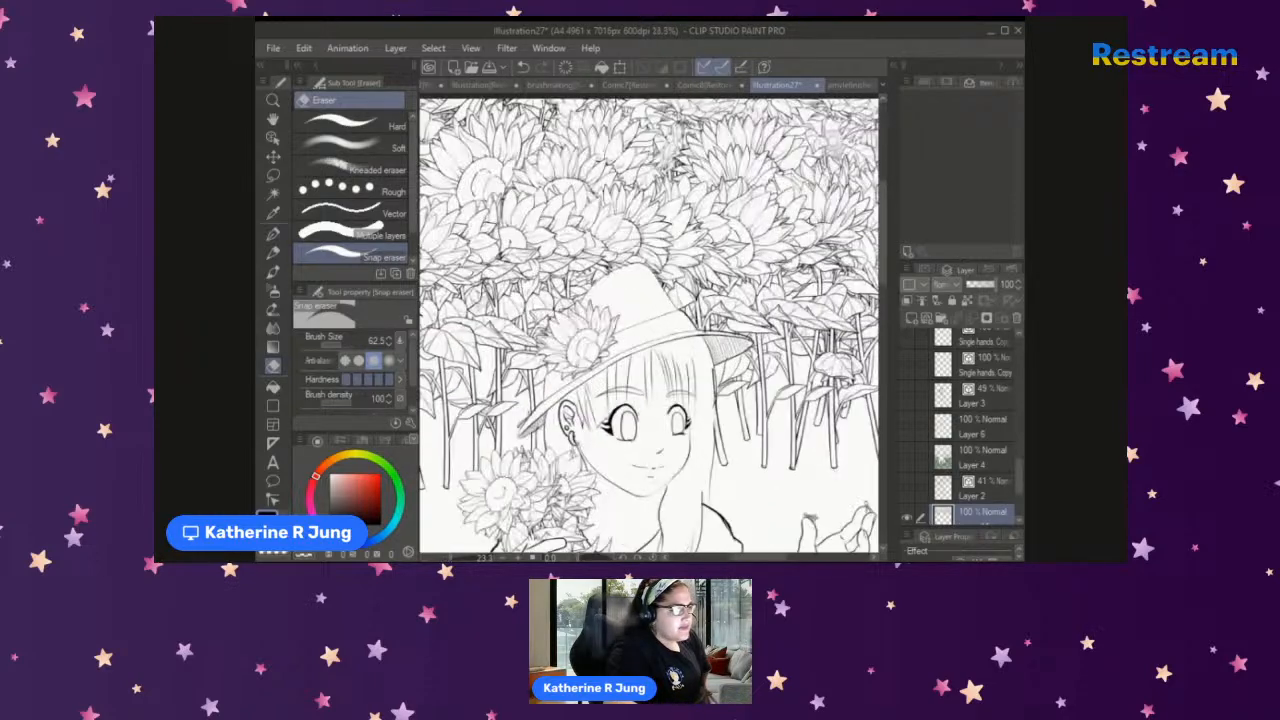
scroll(648, 326, down, 3)
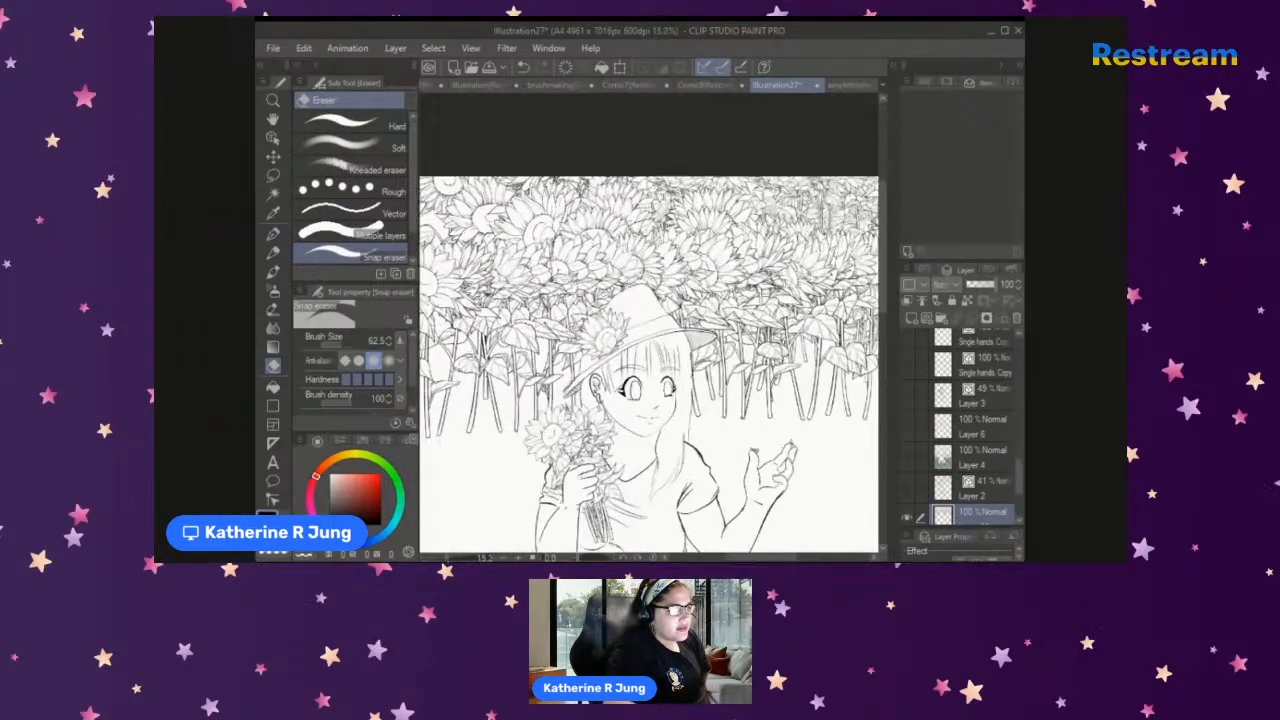
scroll(609, 302, down, 3)
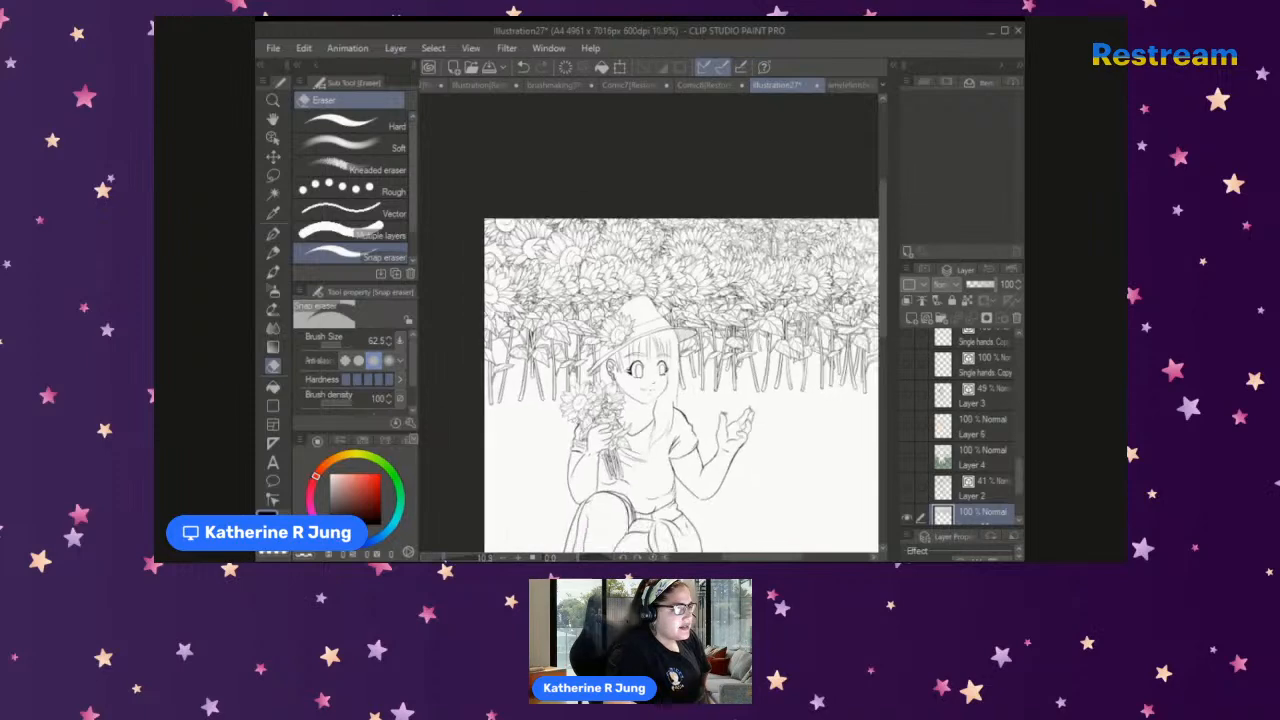
scroll(562, 280, up, 1)
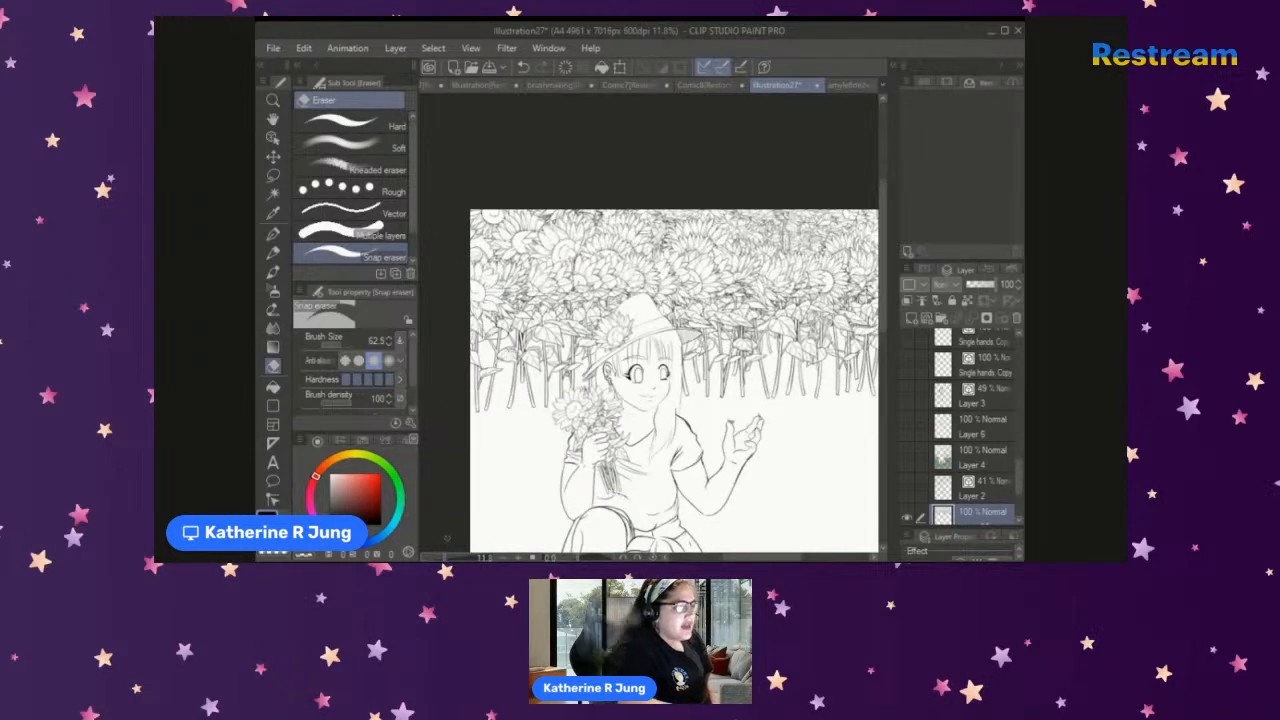
scroll(648, 326, up, 5)
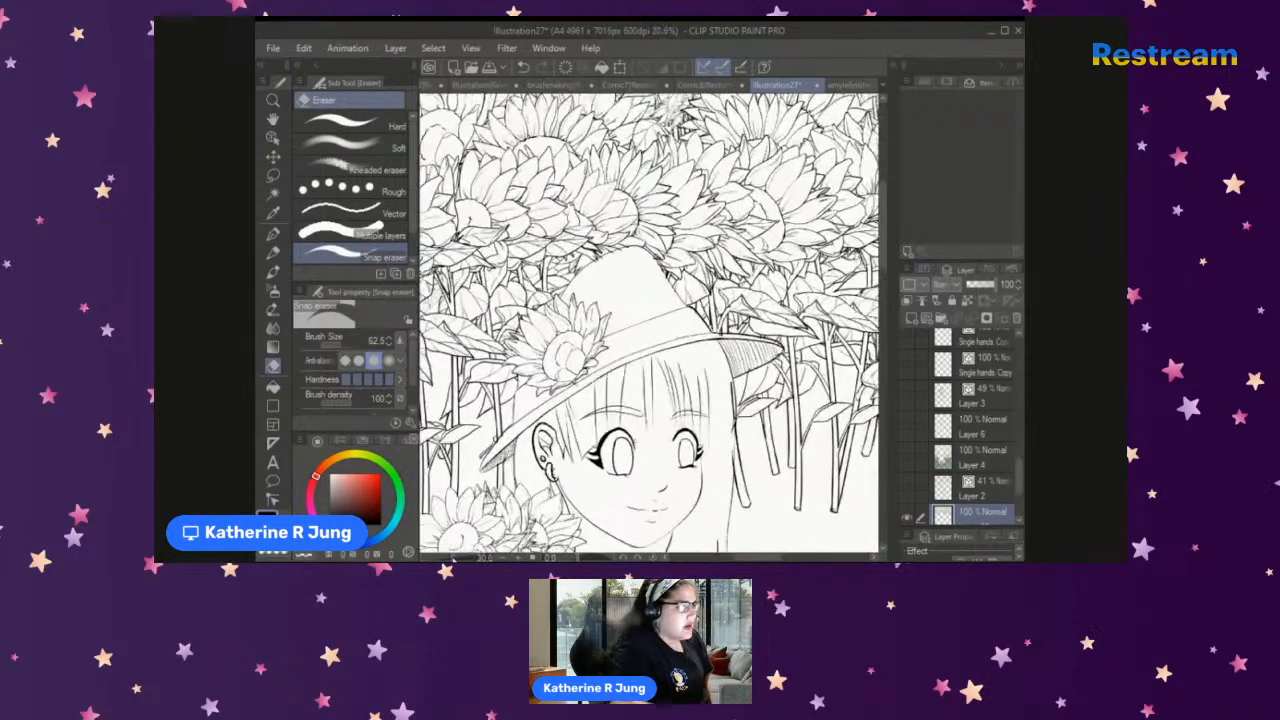
Step: Erase the stray sunflower lines between the topmost flowers along the canvas's upper edge with the Snap eraser, enlarging its brush size to 48.8
scroll(526, 332, up, 10)
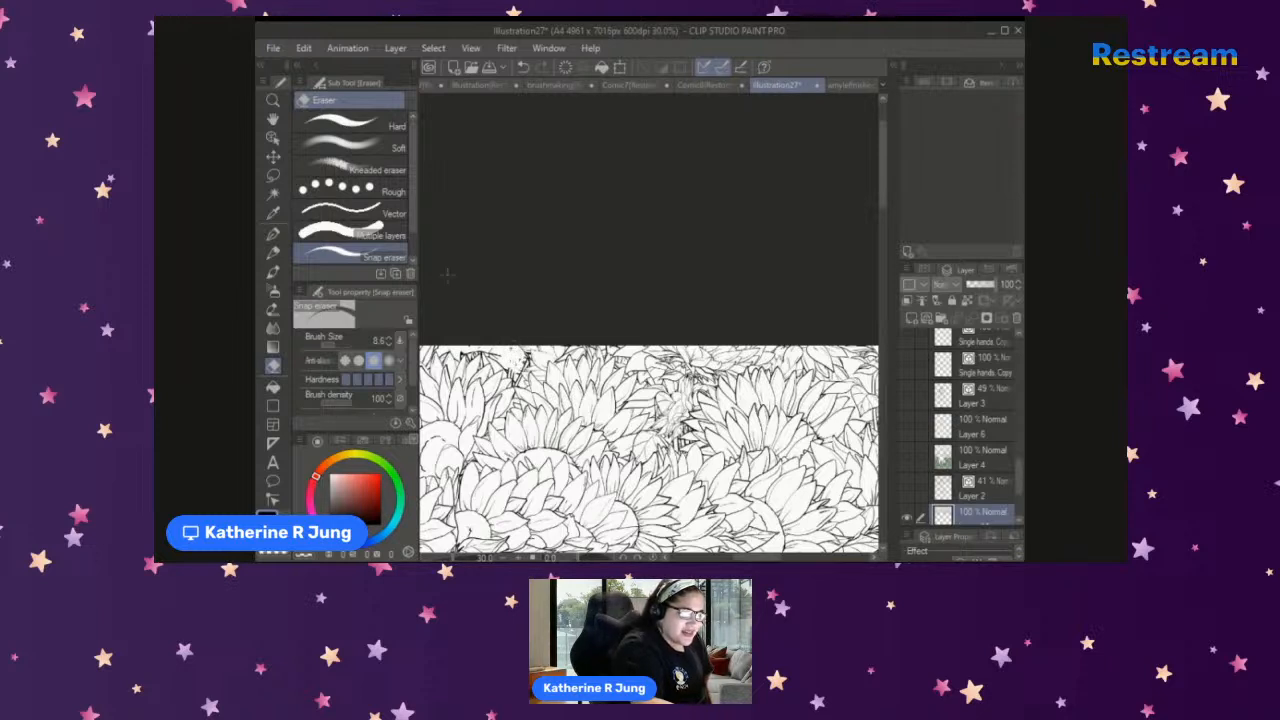
click(337, 345)
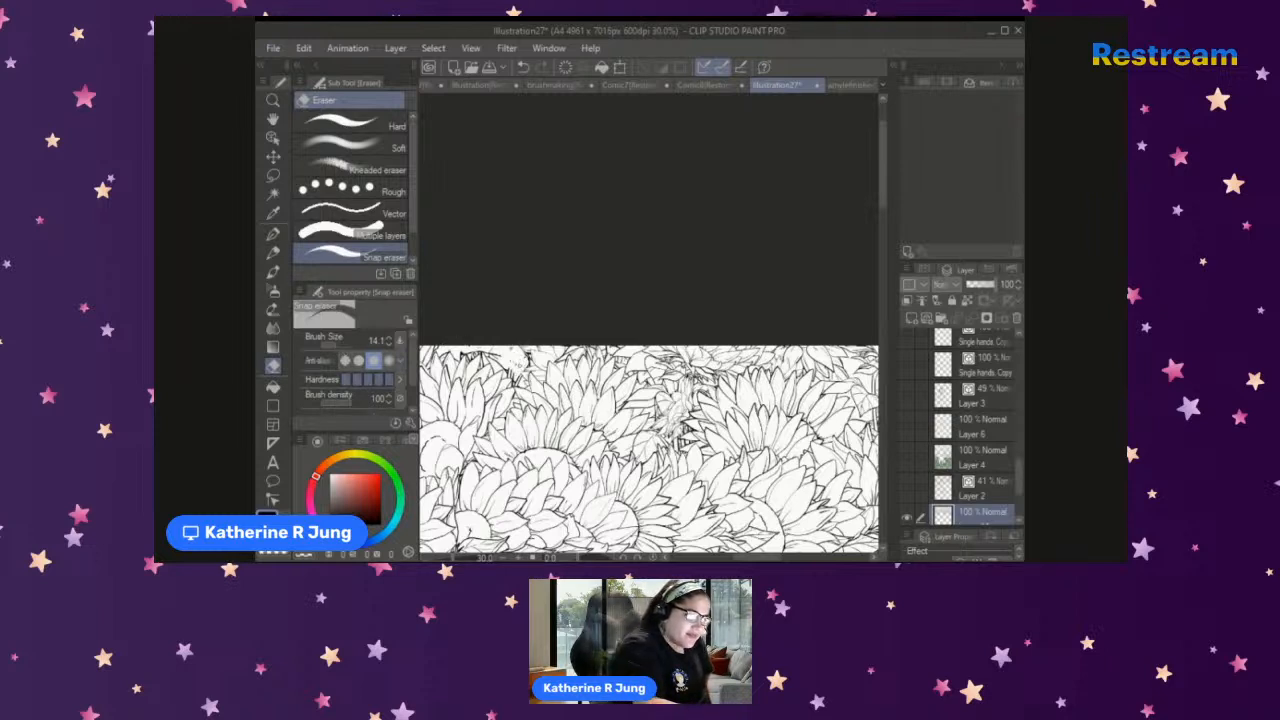
drag(490, 354, 498, 360)
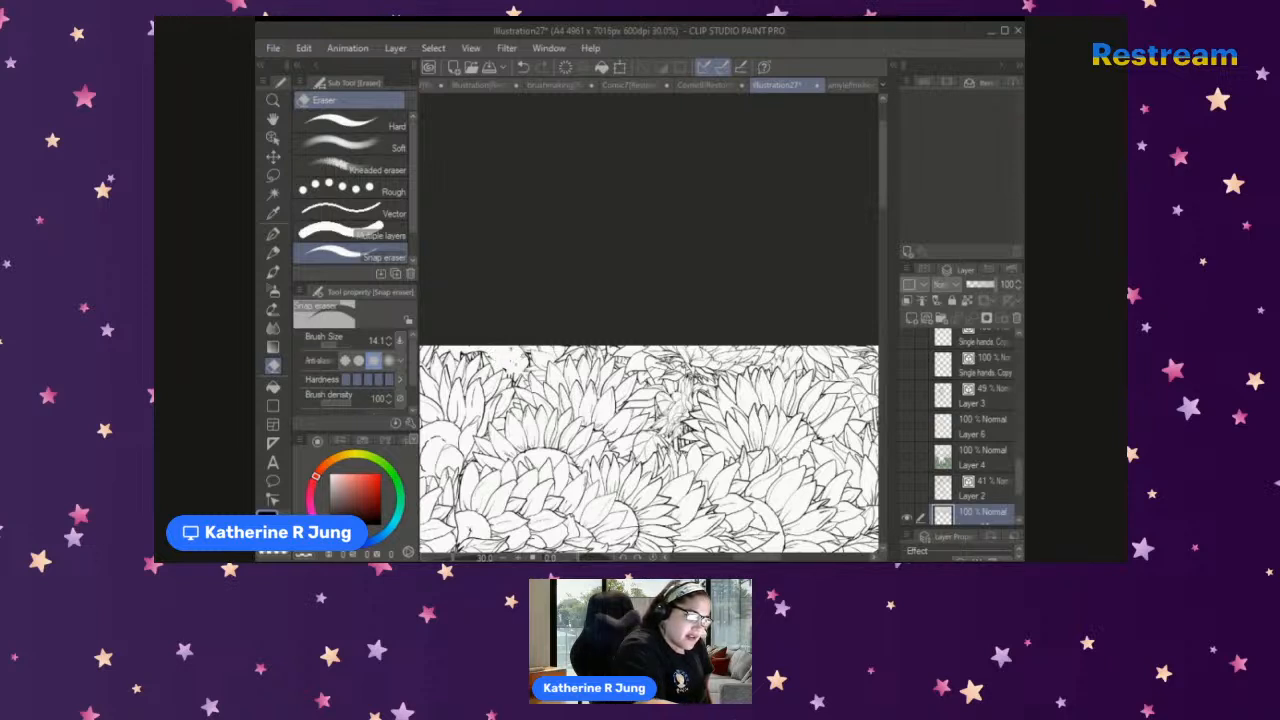
click(341, 346)
key(bracketright)
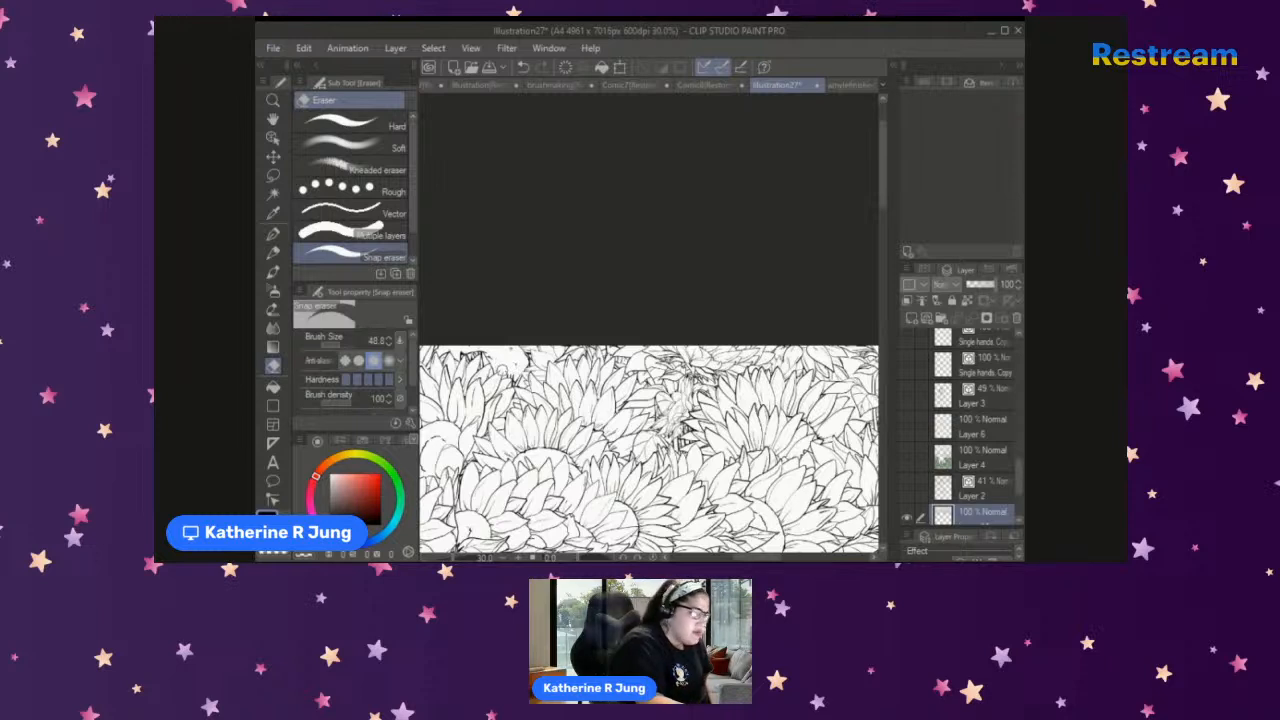
mouse_move(500, 343)
mouse_down()
mouse_move(510, 355)
mouse_move(470, 346)
mouse_move(513, 361)
mouse_move(537, 346)
mouse_move(524, 360)
mouse_move(508, 349)
mouse_move(562, 344)
mouse_move(558, 355)
mouse_move(584, 338)
mouse_up()
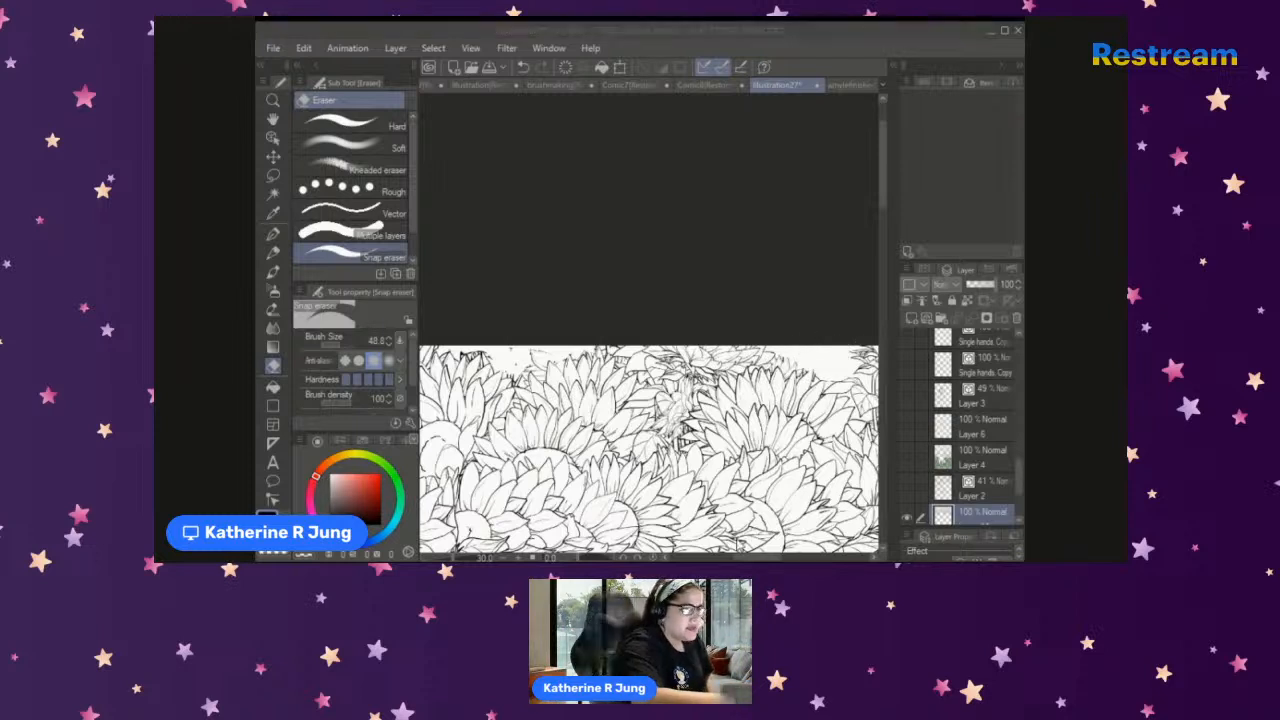
drag(767, 557, 766, 557)
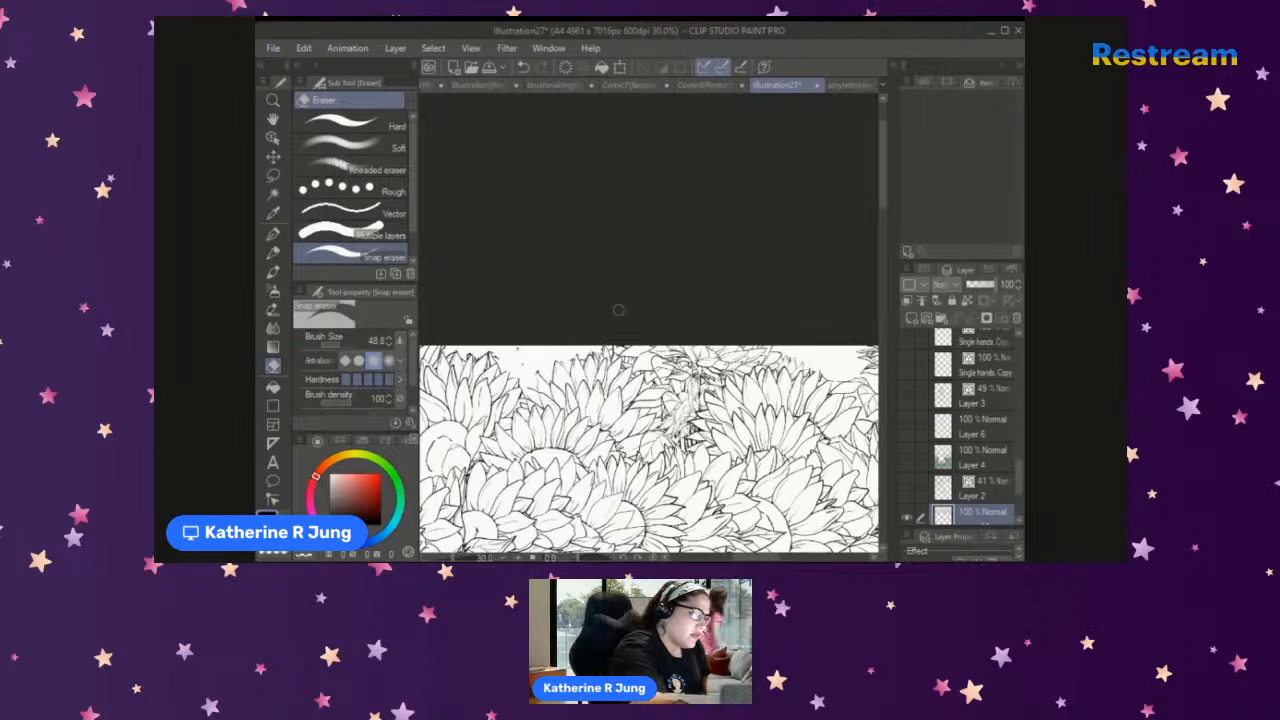
drag(753, 559, 770, 560)
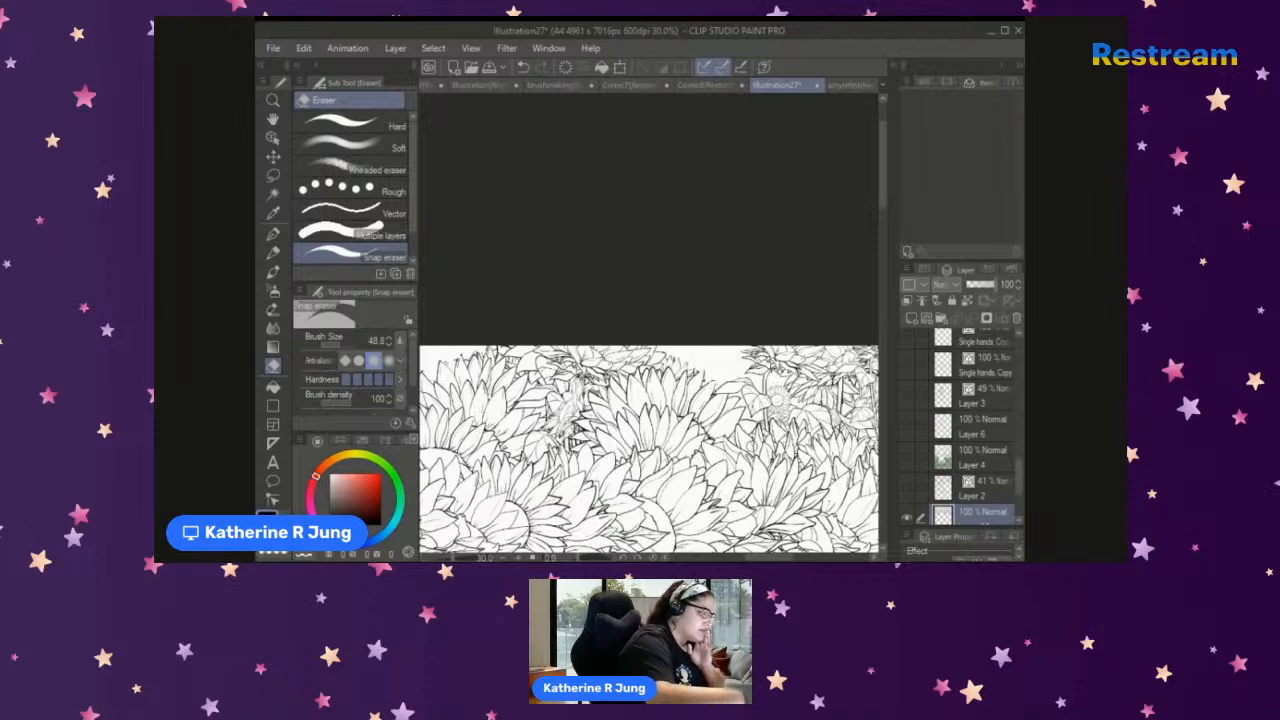
Step: Check the cleaned upper edge of the sunflower field across the full width of the page
click(454, 558)
click(454, 558)
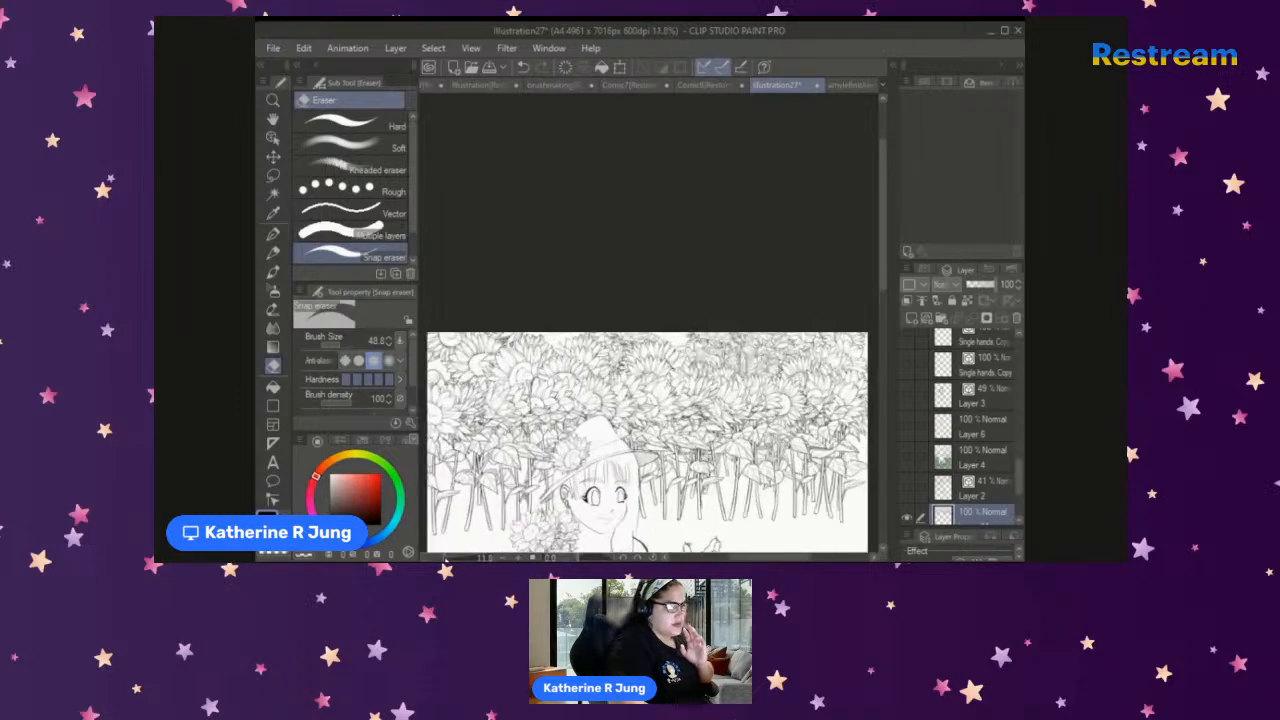
drag(450, 558, 454, 558)
drag(783, 557, 802, 557)
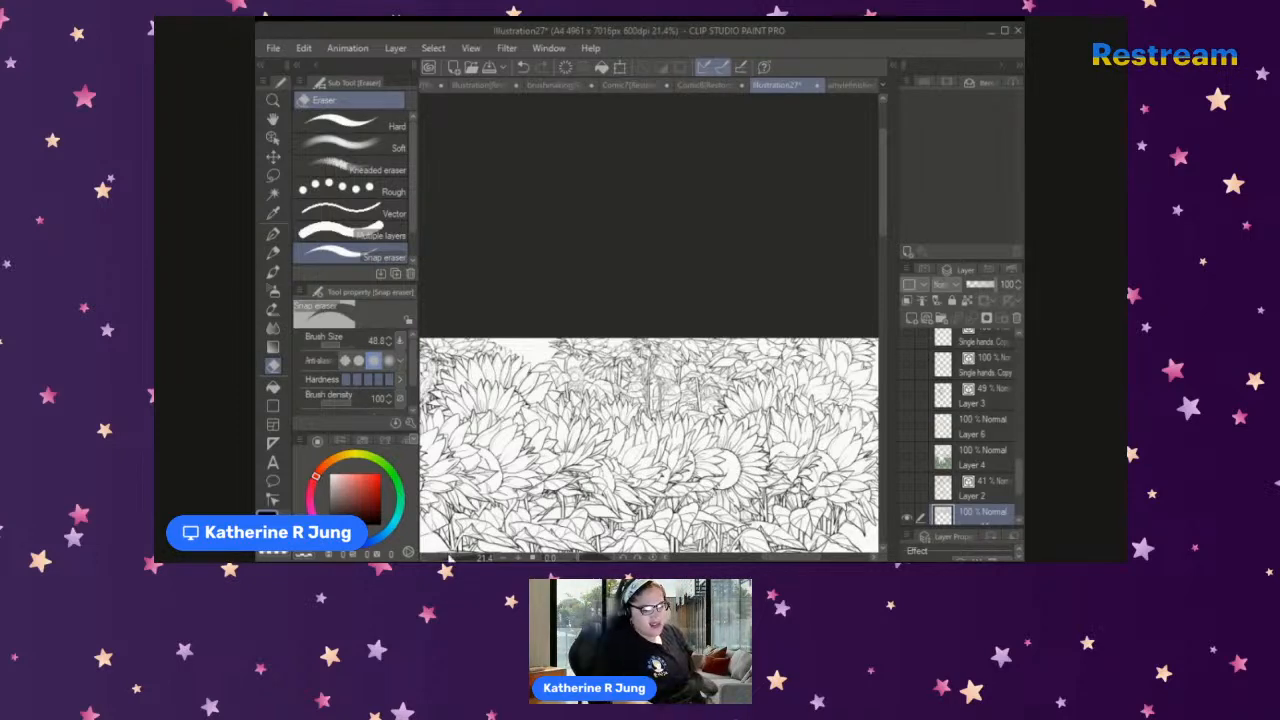
scroll(449, 560, down, 5)
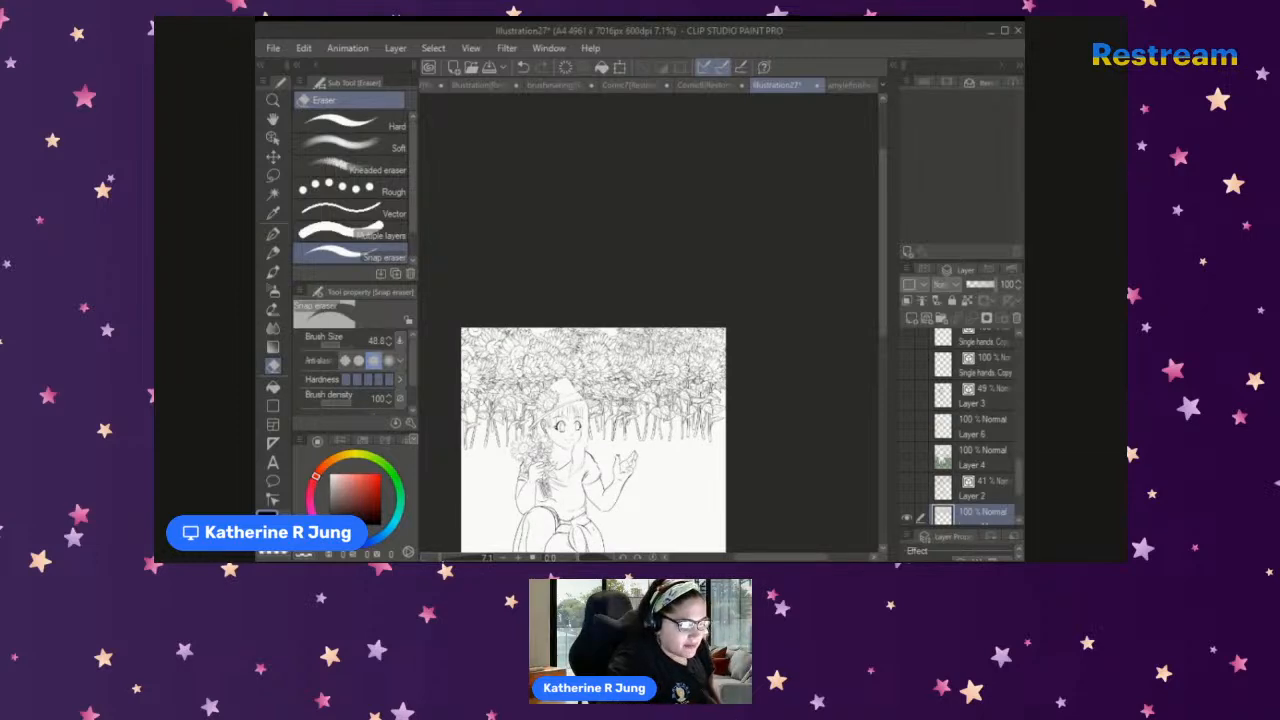
scroll(600, 400, up, 3)
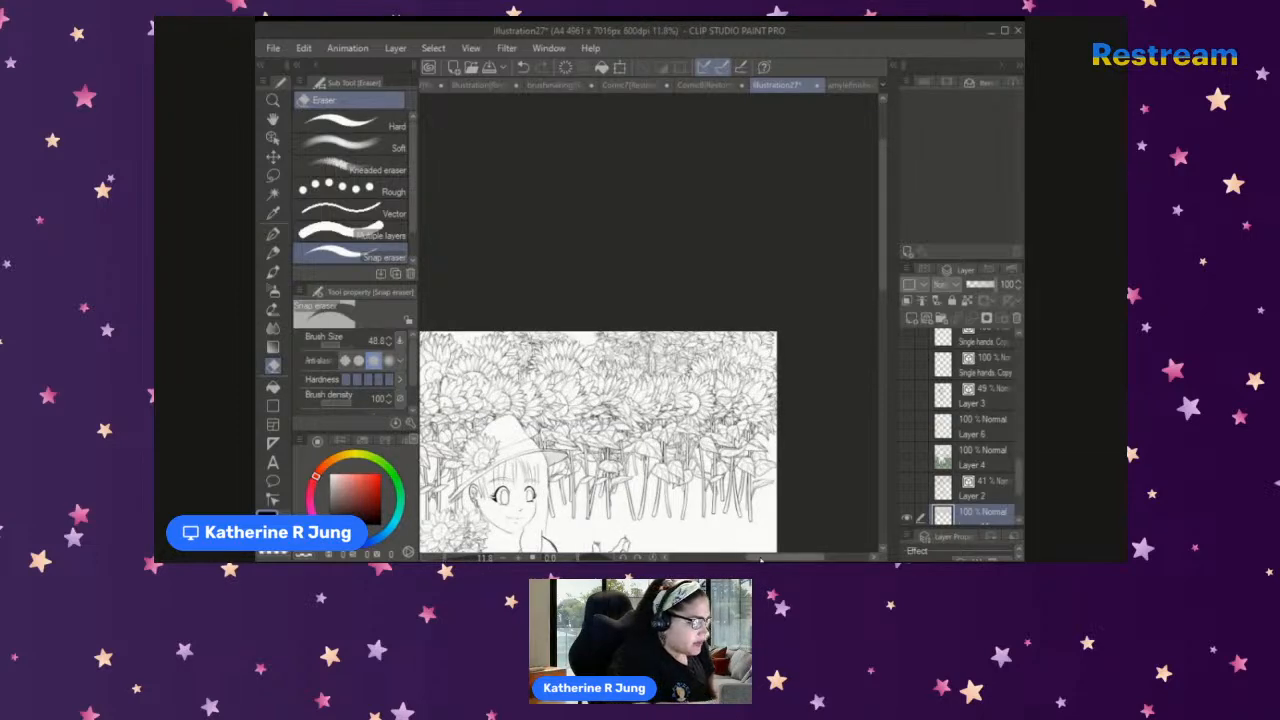
scroll(650, 445, left, 2)
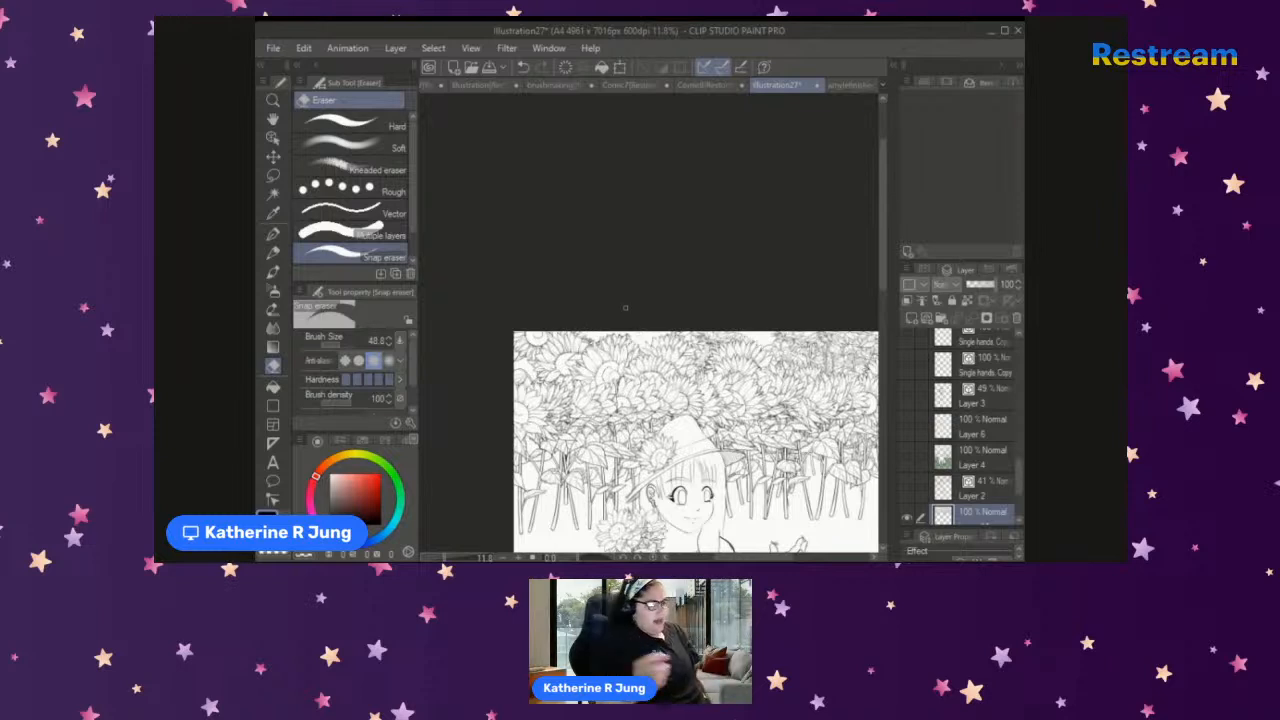
Step: Show Layer 4's green field sketch briefly to compare it with the full-page line art, and hide it again
drag(578, 559, 575, 549)
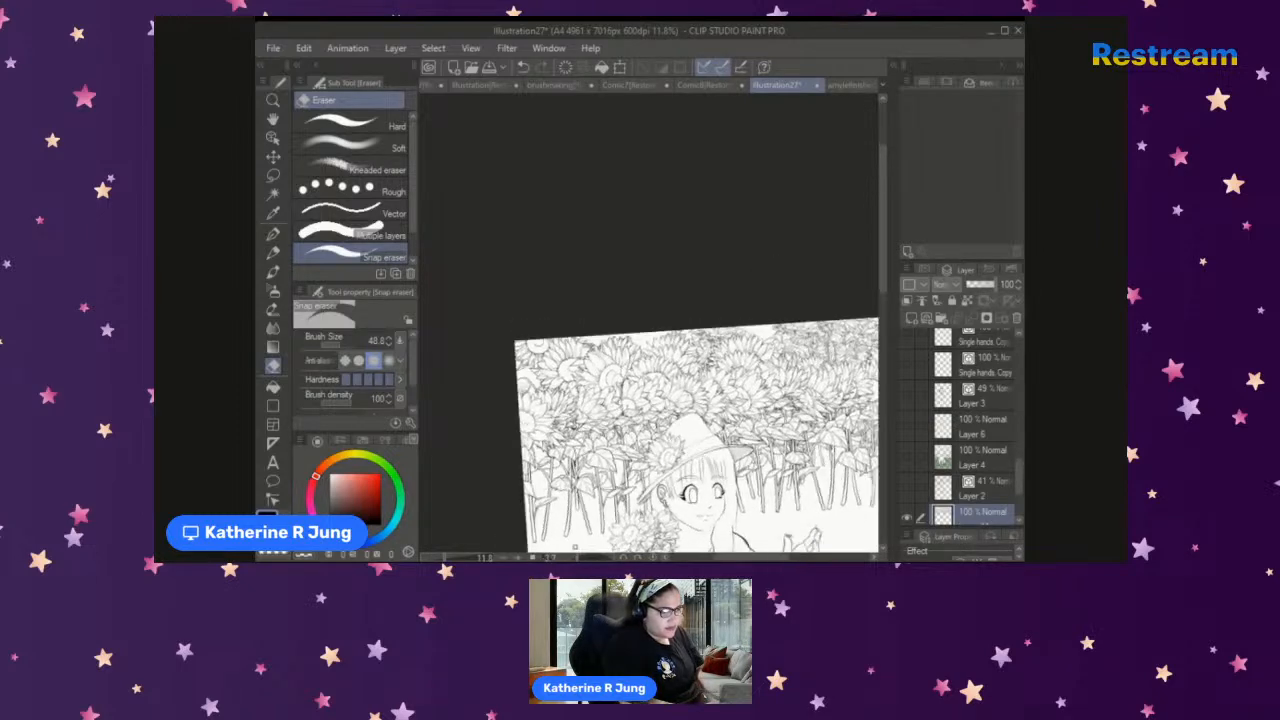
drag(452, 558, 440, 558)
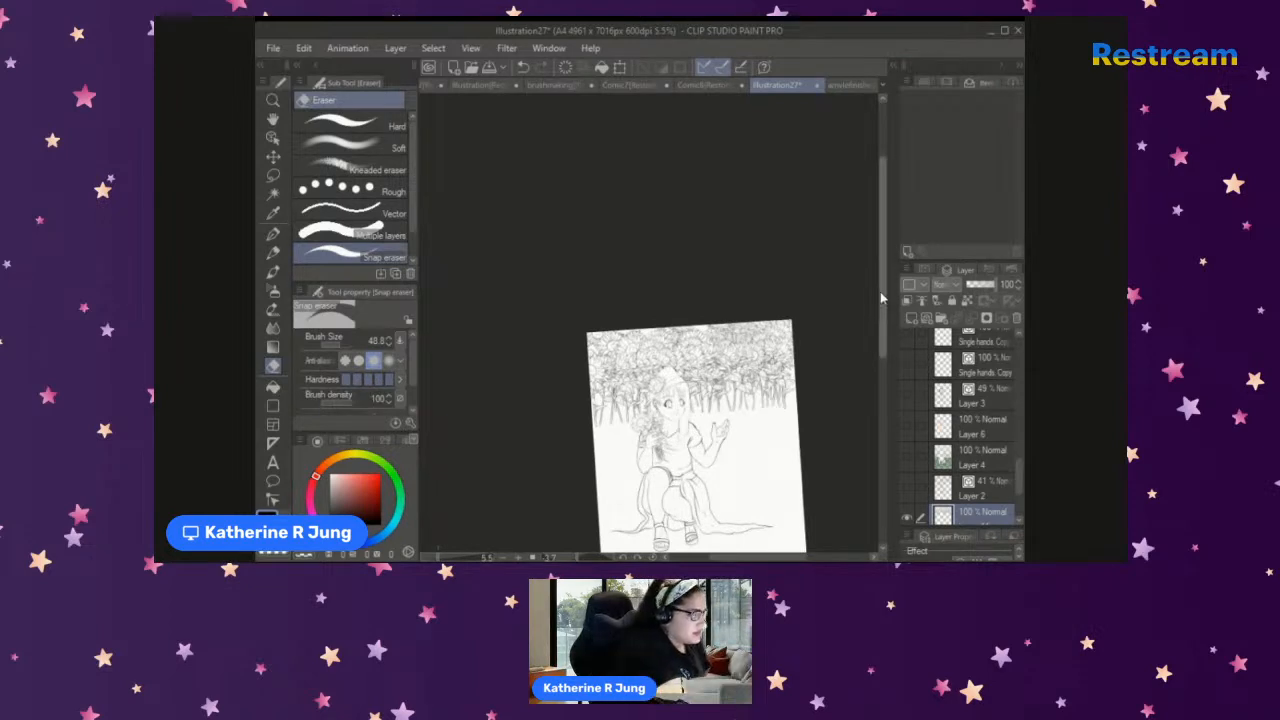
scroll(578, 540, down, 2)
drag(576, 559, 579, 560)
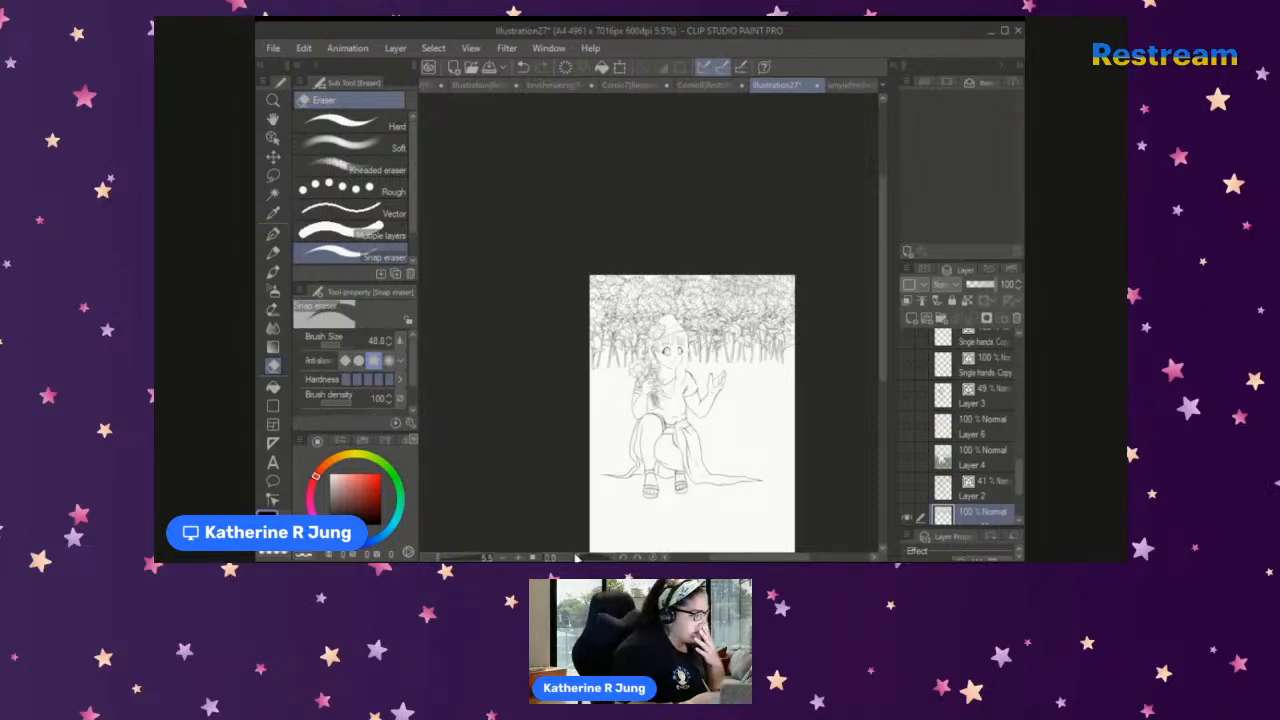
click(906, 459)
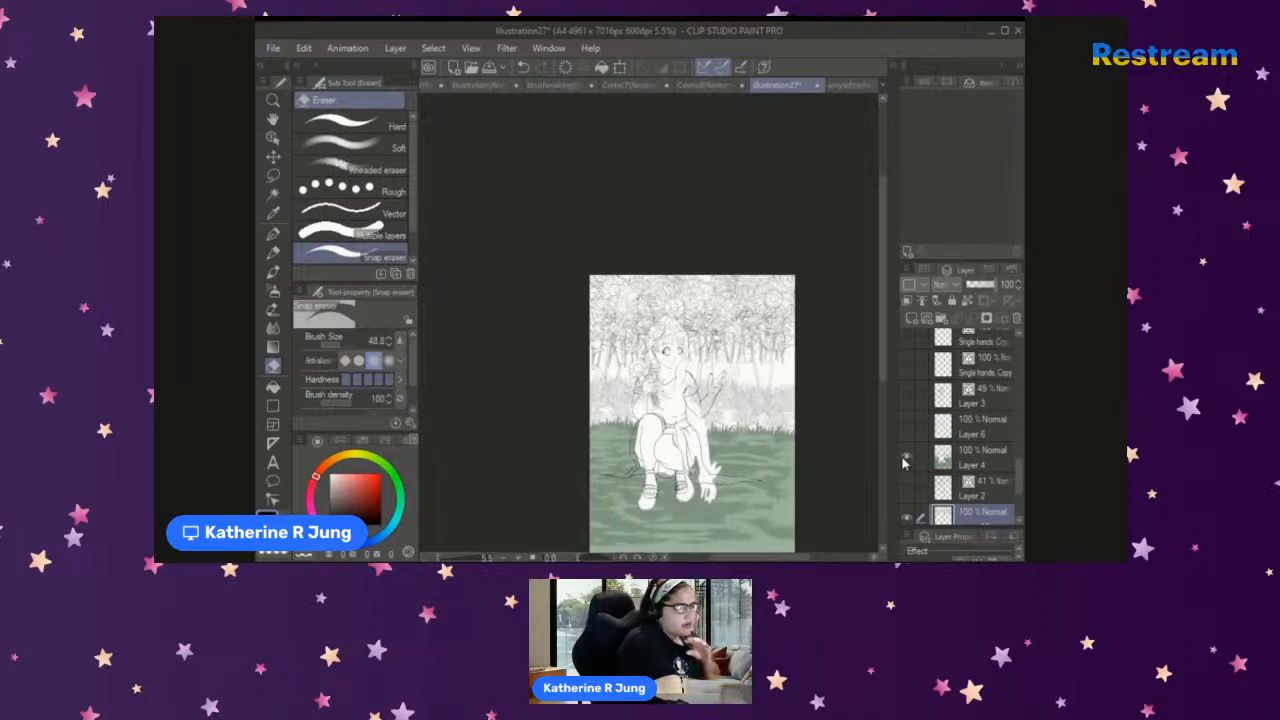
click(905, 460)
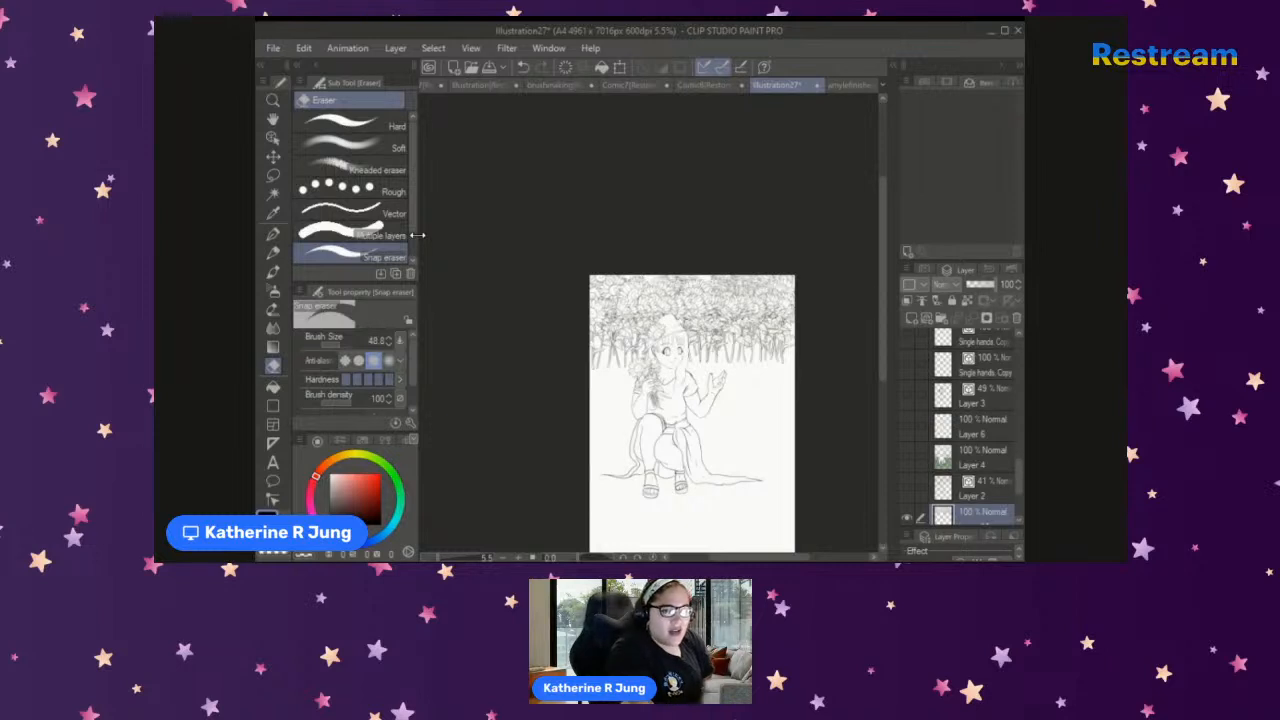
Step: Try a cluster of coloured flowers below the girl with the Fillers for sunflower decoration brush, and undo it
click(273, 307)
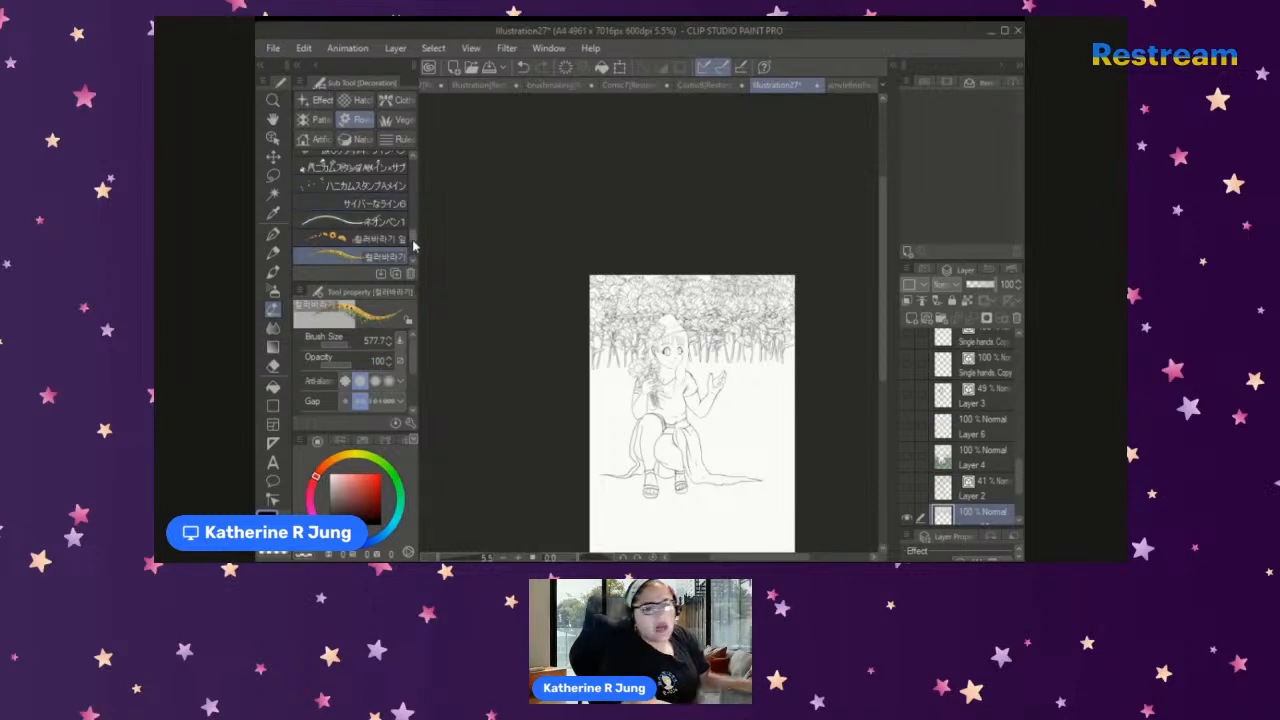
drag(416, 239, 413, 239)
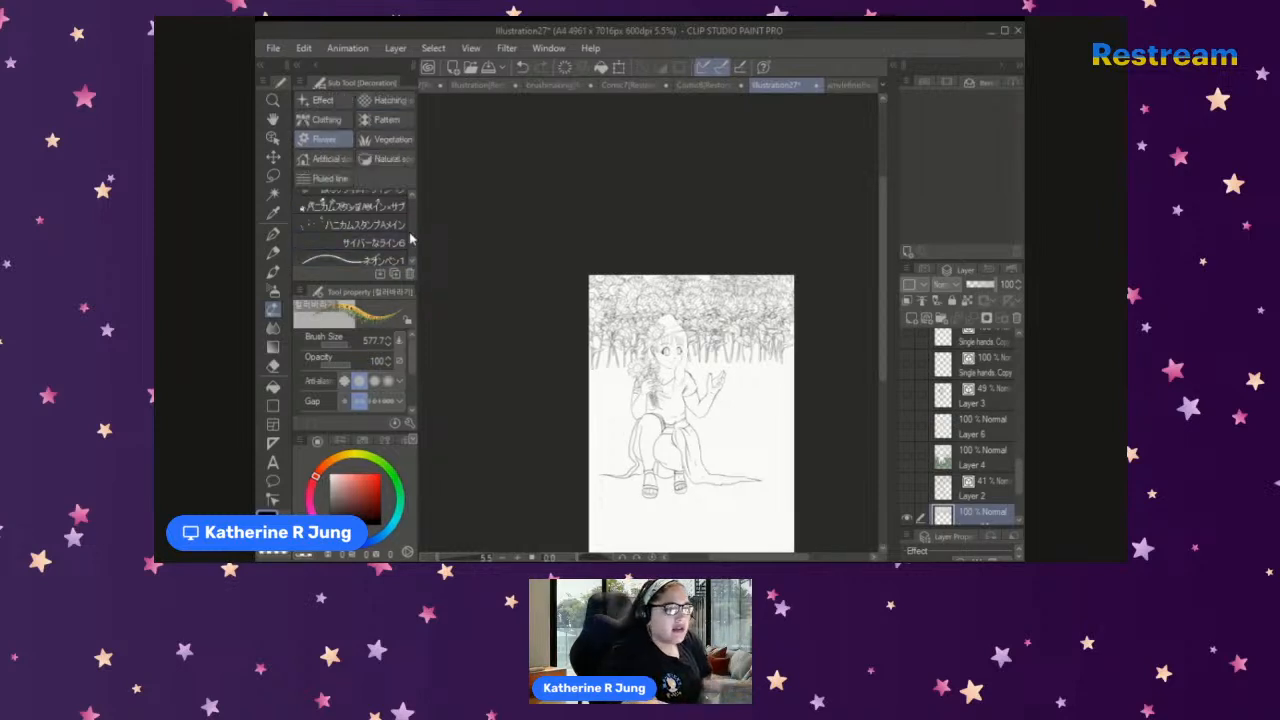
scroll(409, 239, down, 1)
scroll(409, 240, down, 5)
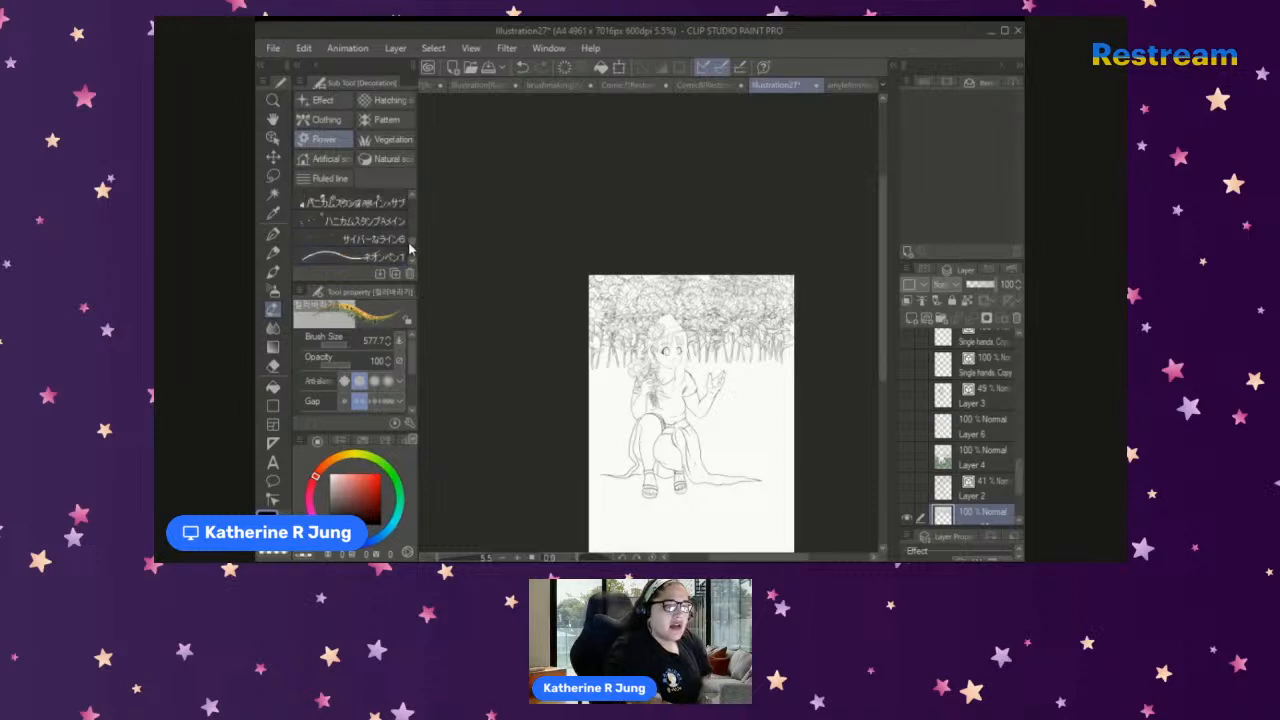
scroll(410, 258, up, 4)
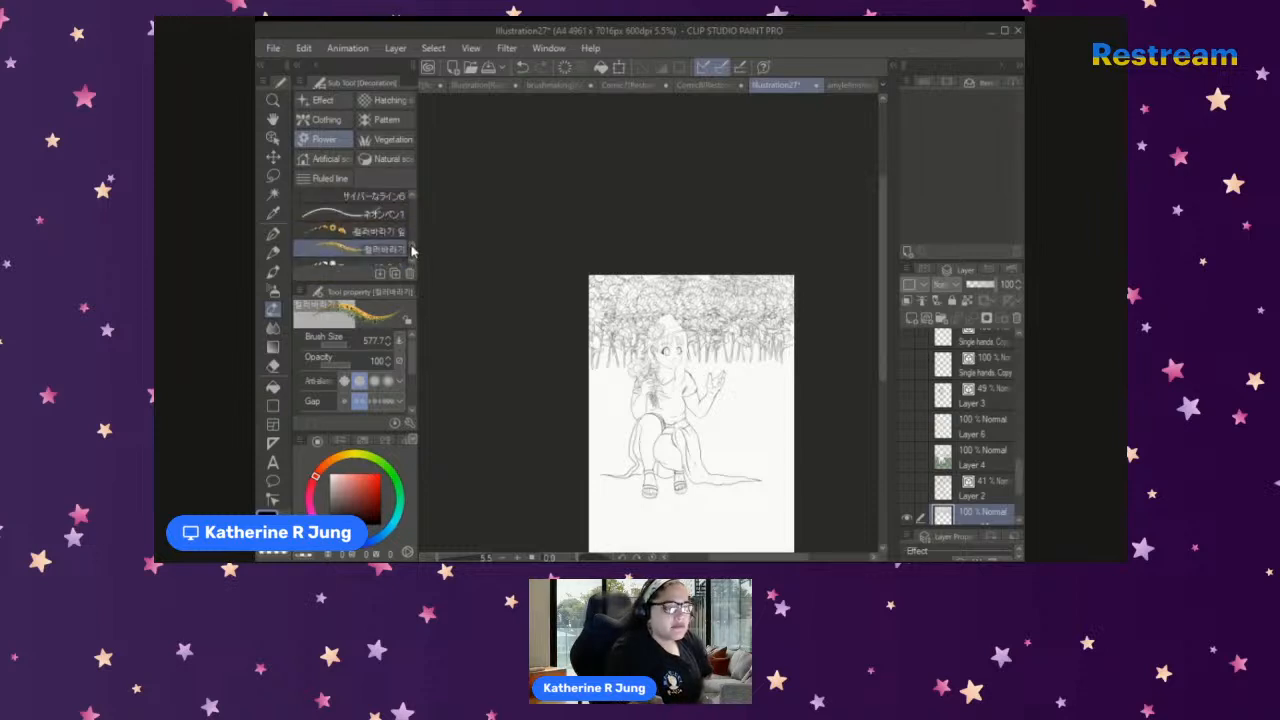
scroll(410, 256, down, 4)
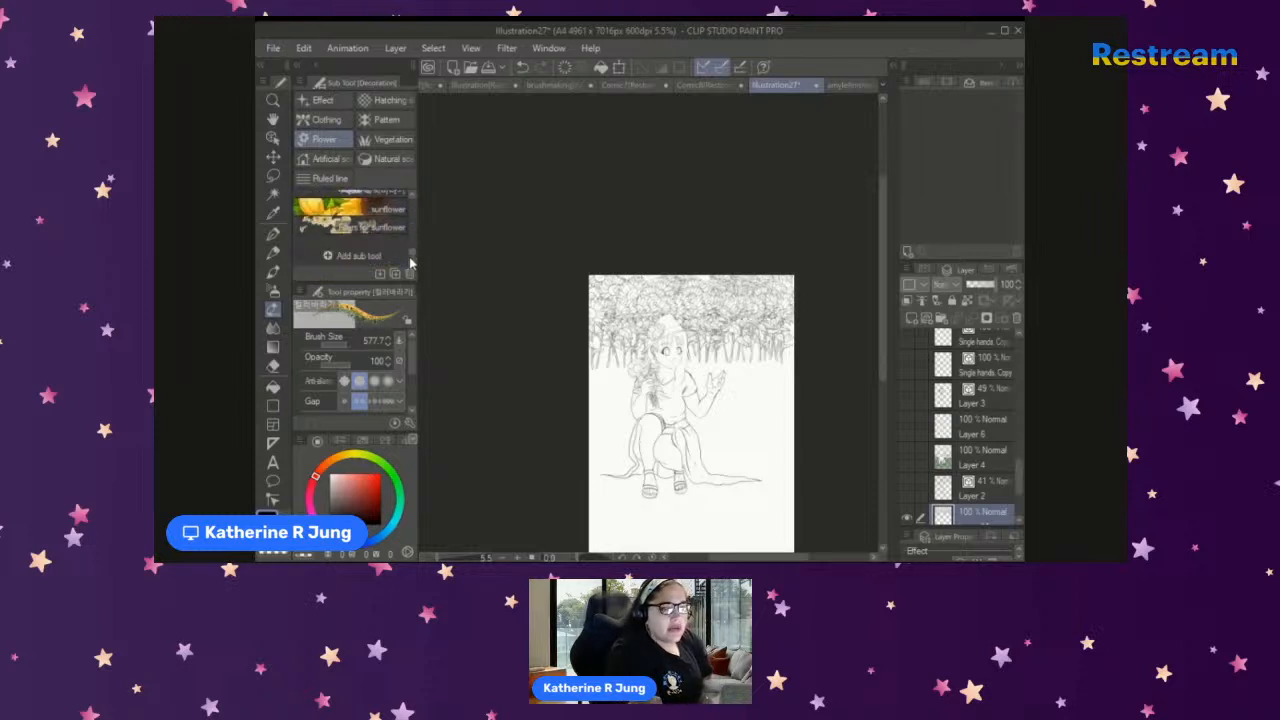
click(331, 228)
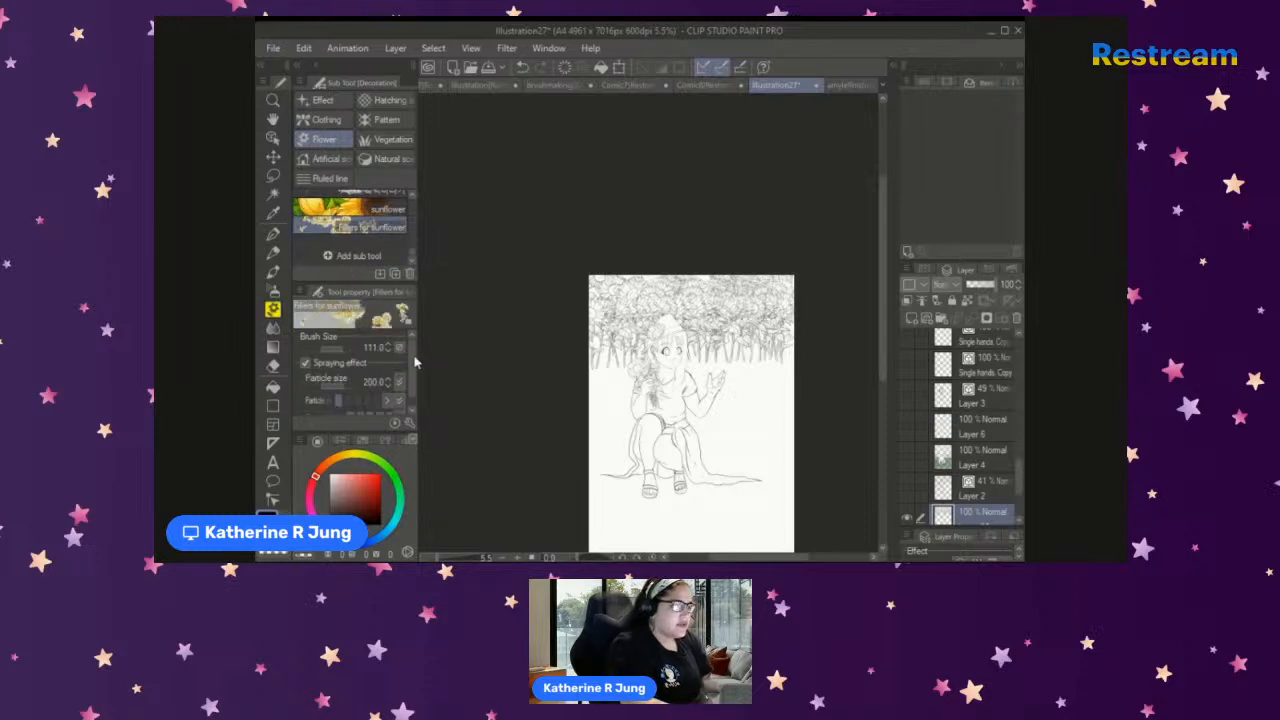
click(620, 516)
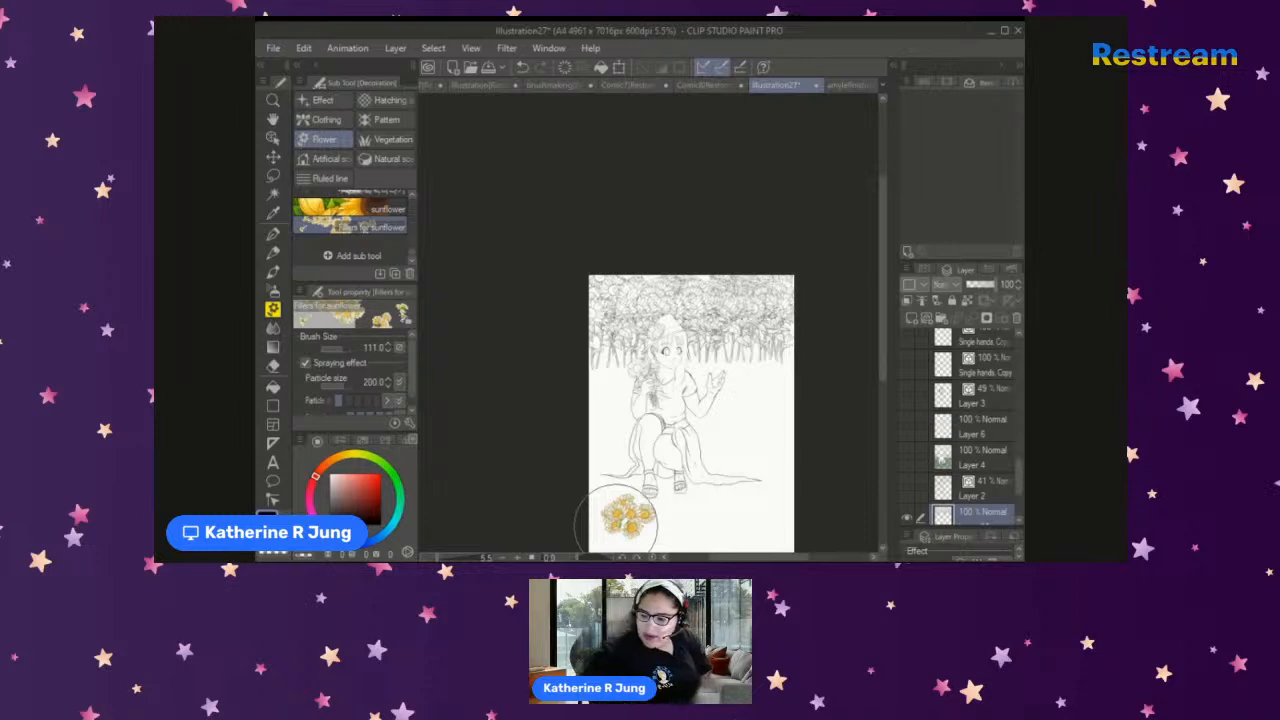
key(ctrl+z)
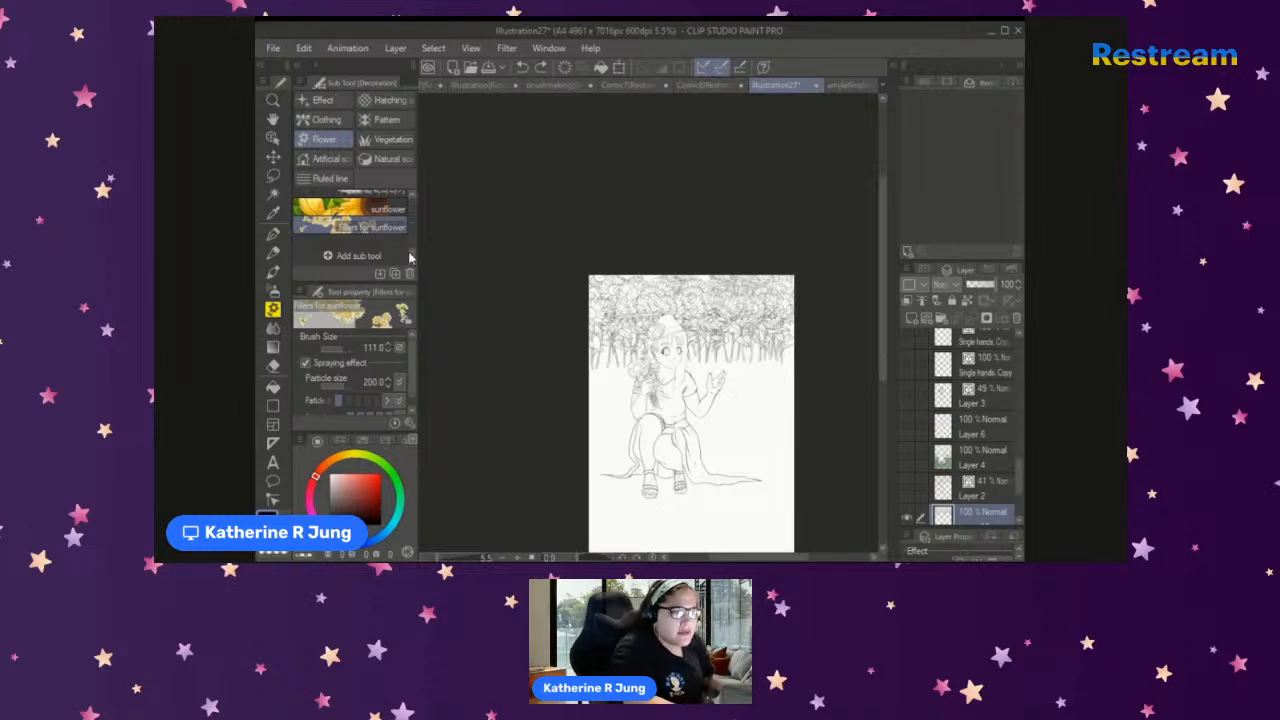
Step: Try a large stroke of the black-and-white sunflower brush beside the girl's raised hand, and undo it
scroll(409, 258, up, 2)
click(350, 232)
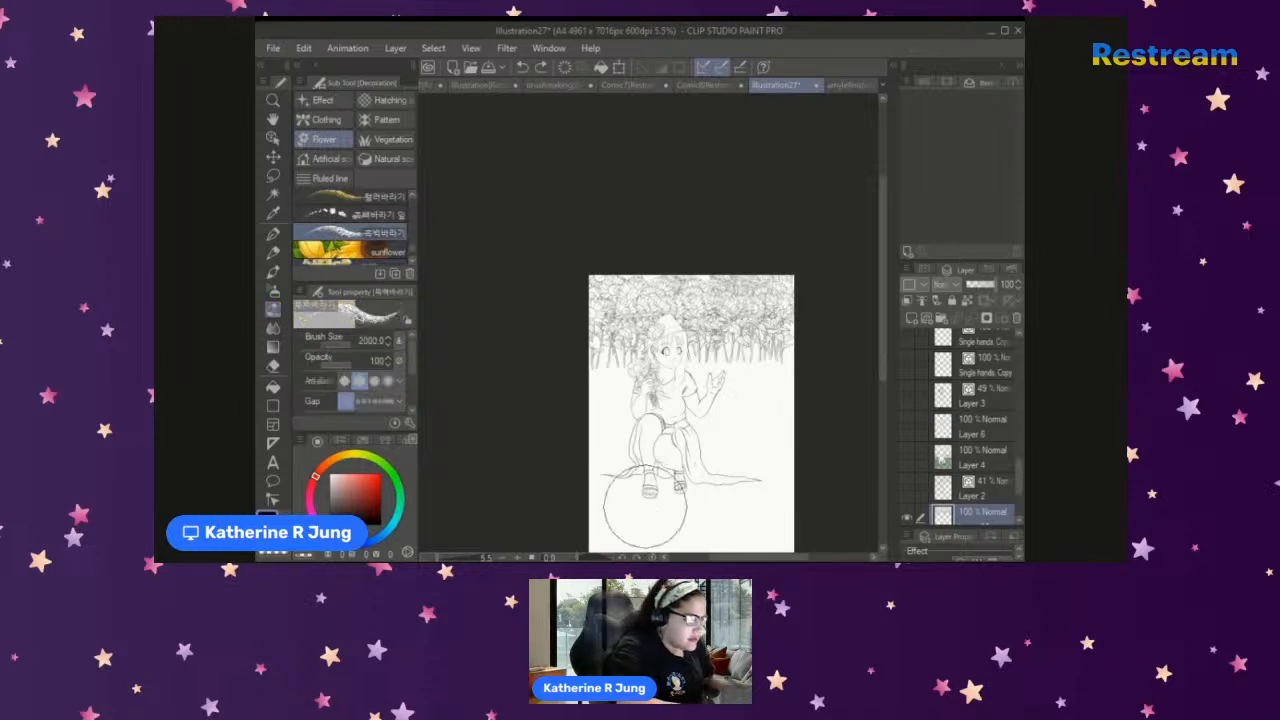
drag(438, 558, 432, 559)
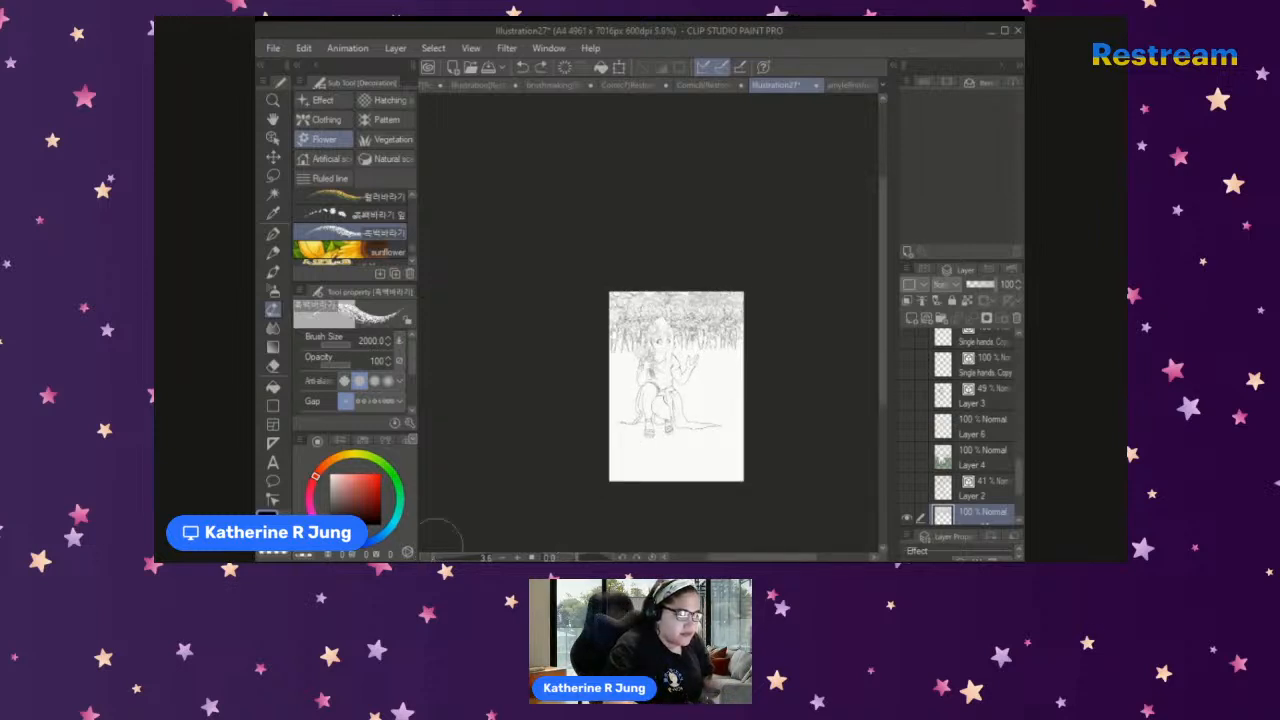
drag(716, 400, 708, 388)
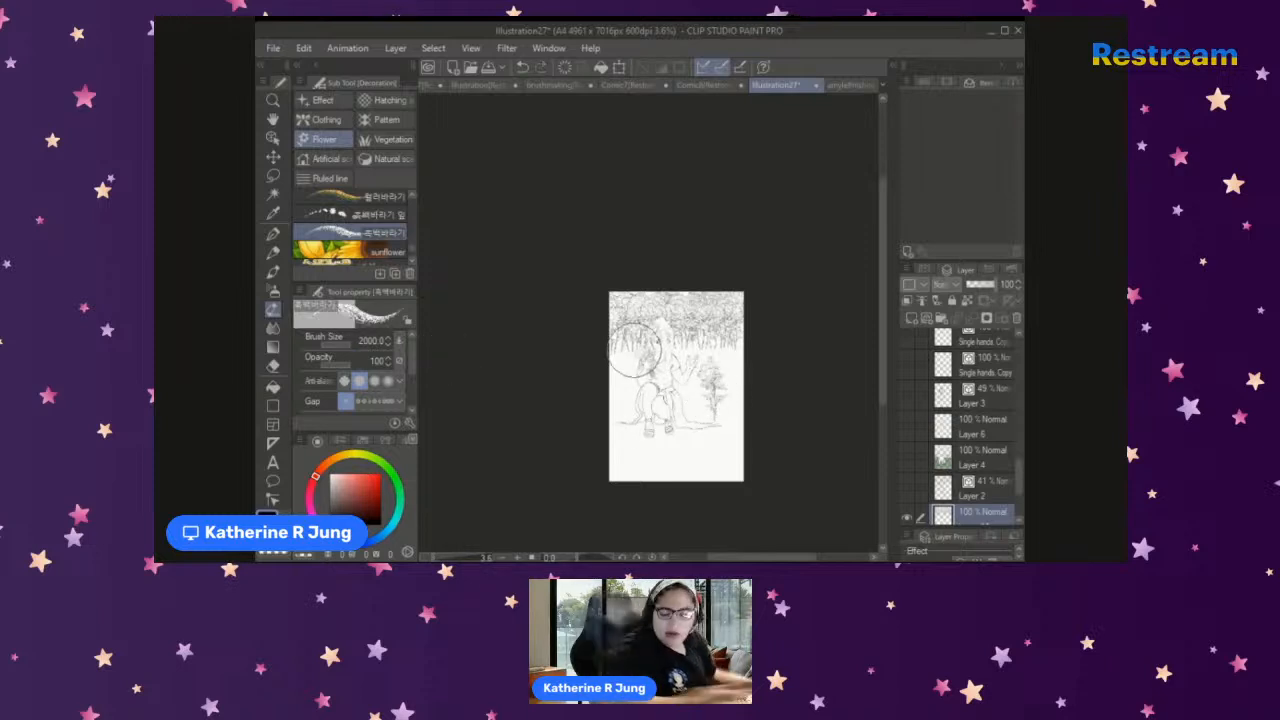
key(ctrl+z)
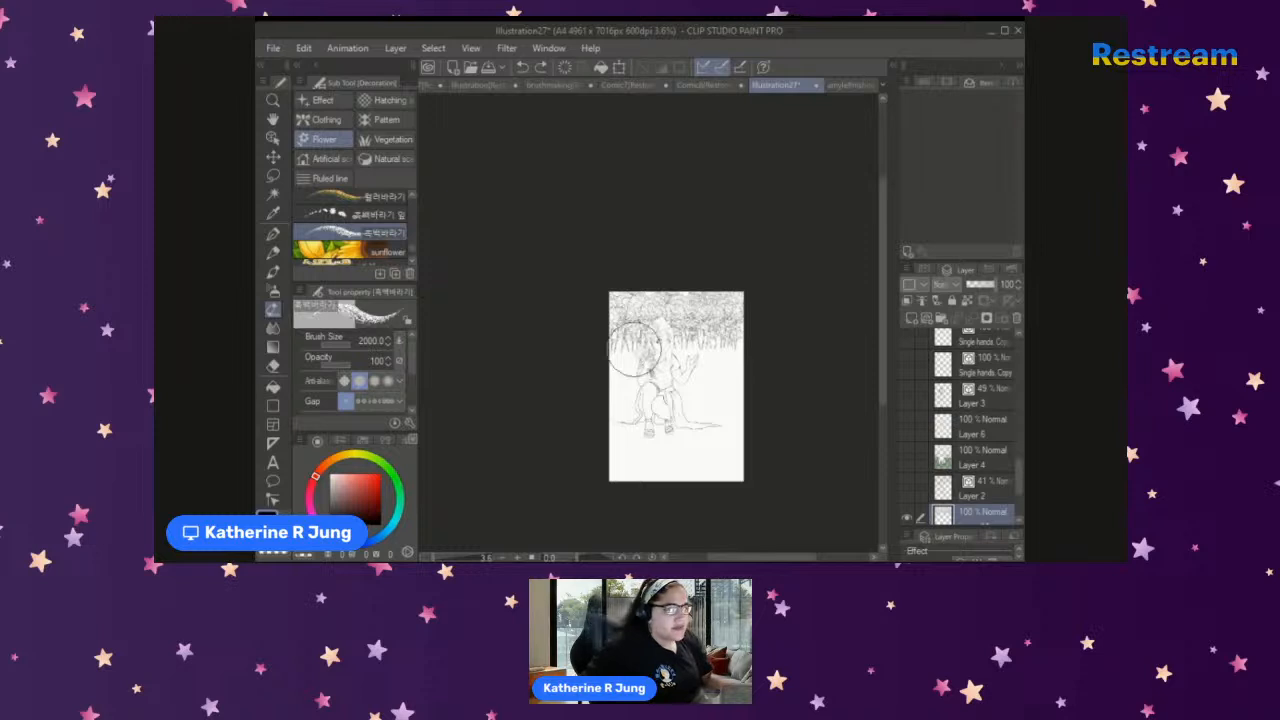
Step: Try a stamp of the black-and-white sunflower leaf brush beside the girl at brush size 2000, and undo it
click(325, 218)
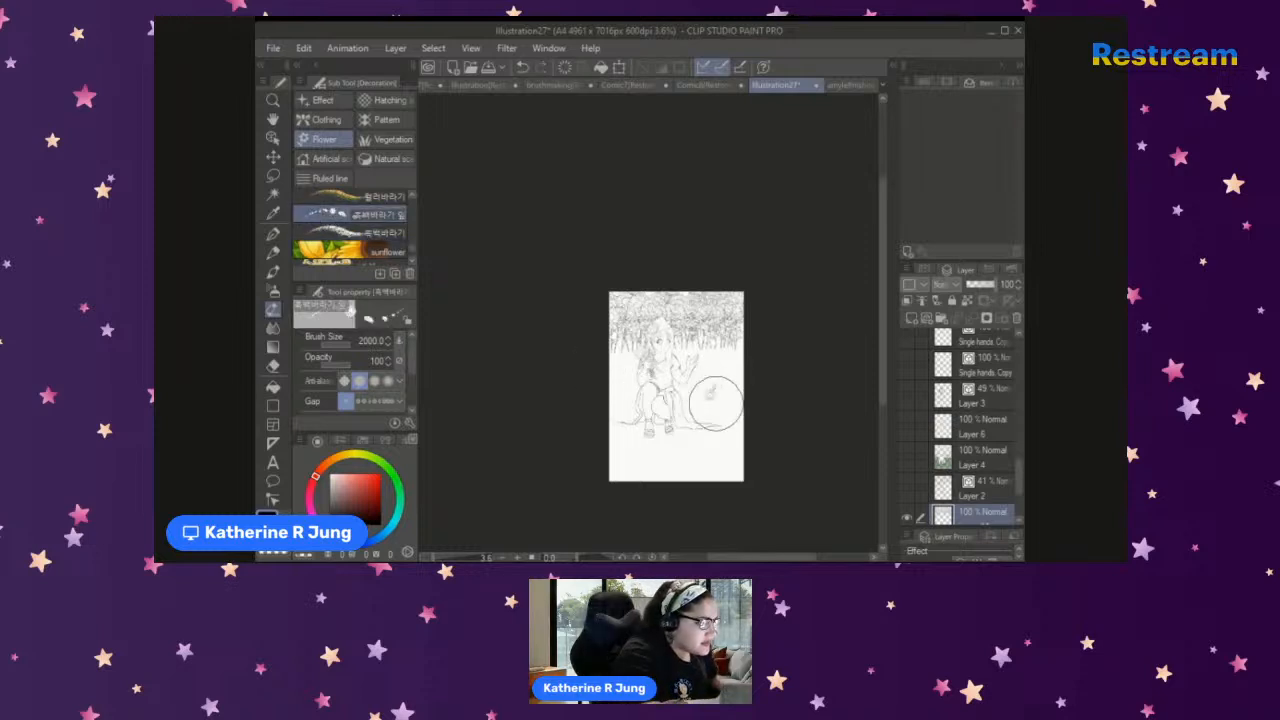
drag(716, 402, 710, 391)
key(ctrl+z)
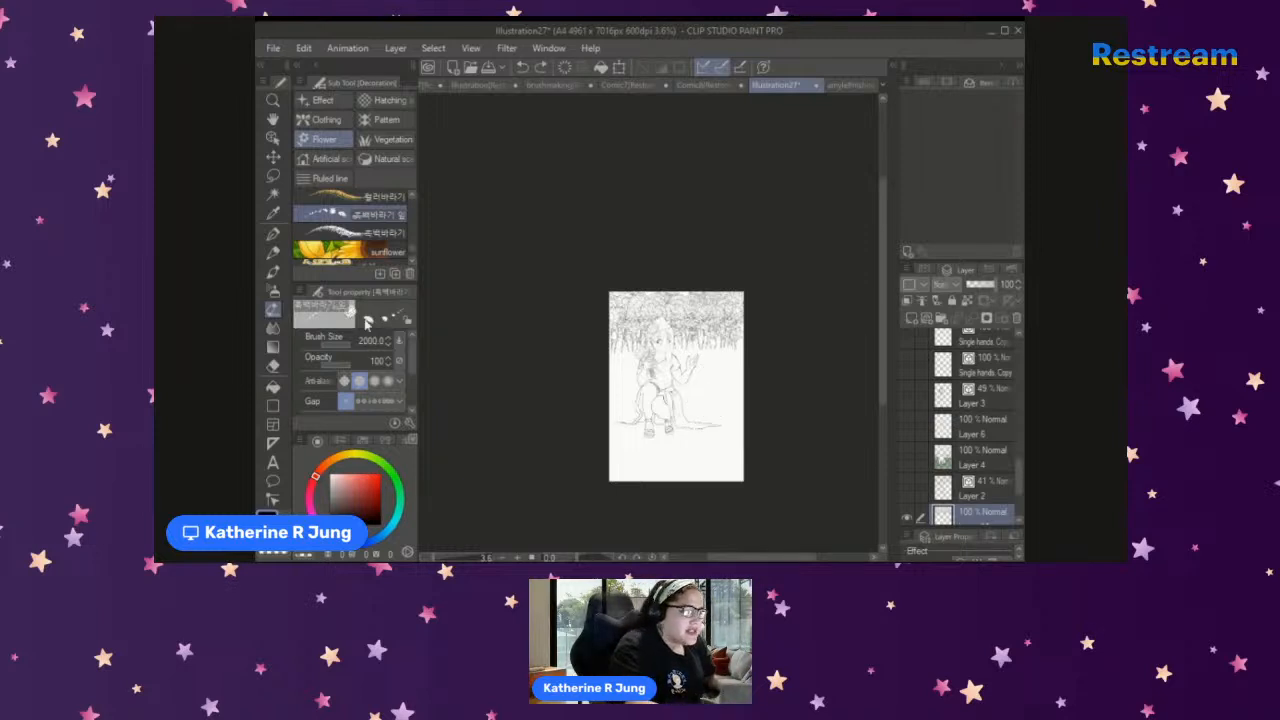
Step: Look through the Flower decoration brushes for one that could fill the ground below the sunflower stems
scroll(408, 196, up, 2)
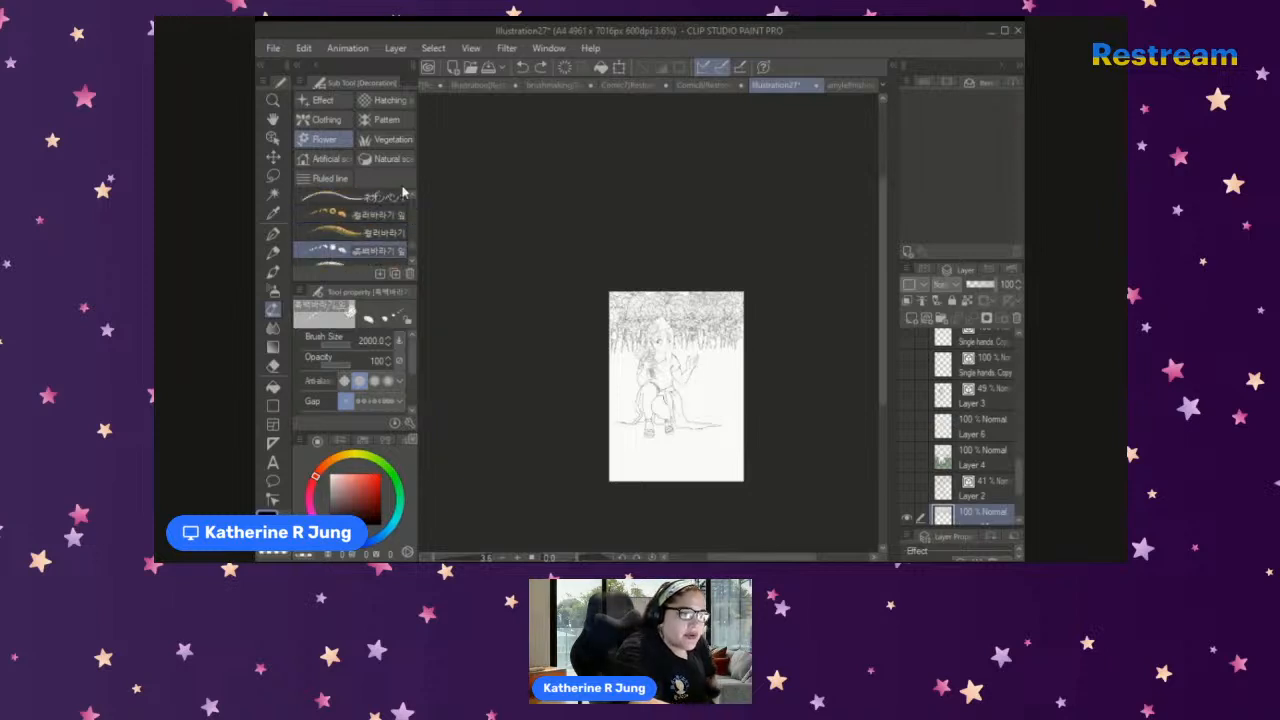
scroll(412, 205, up, 4)
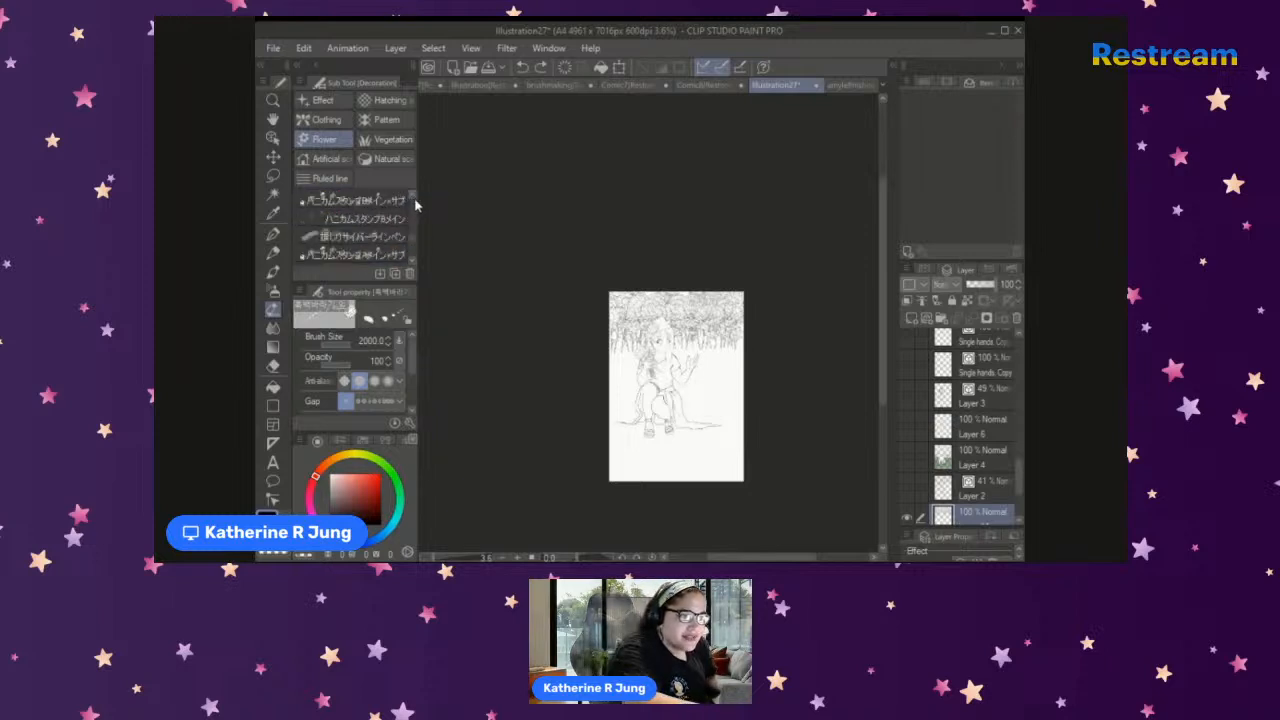
scroll(414, 198, up, 3)
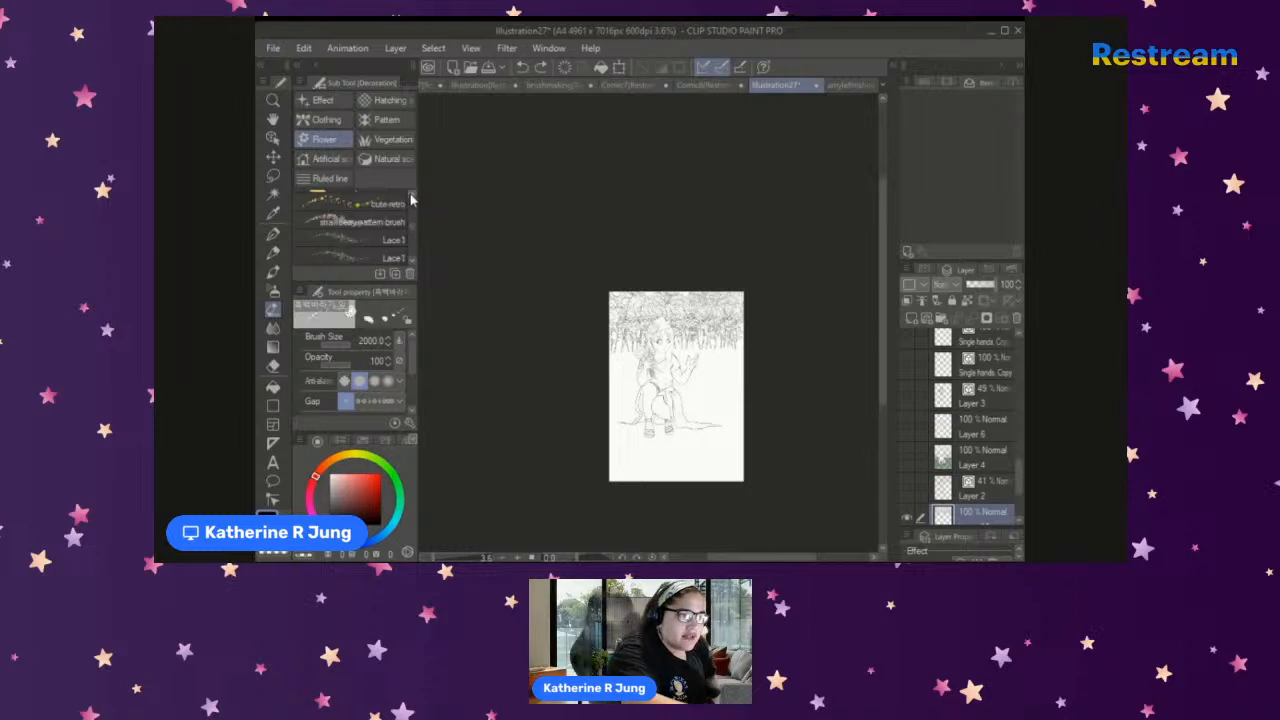
scroll(380, 251, down, 2)
scroll(410, 232, up, 3)
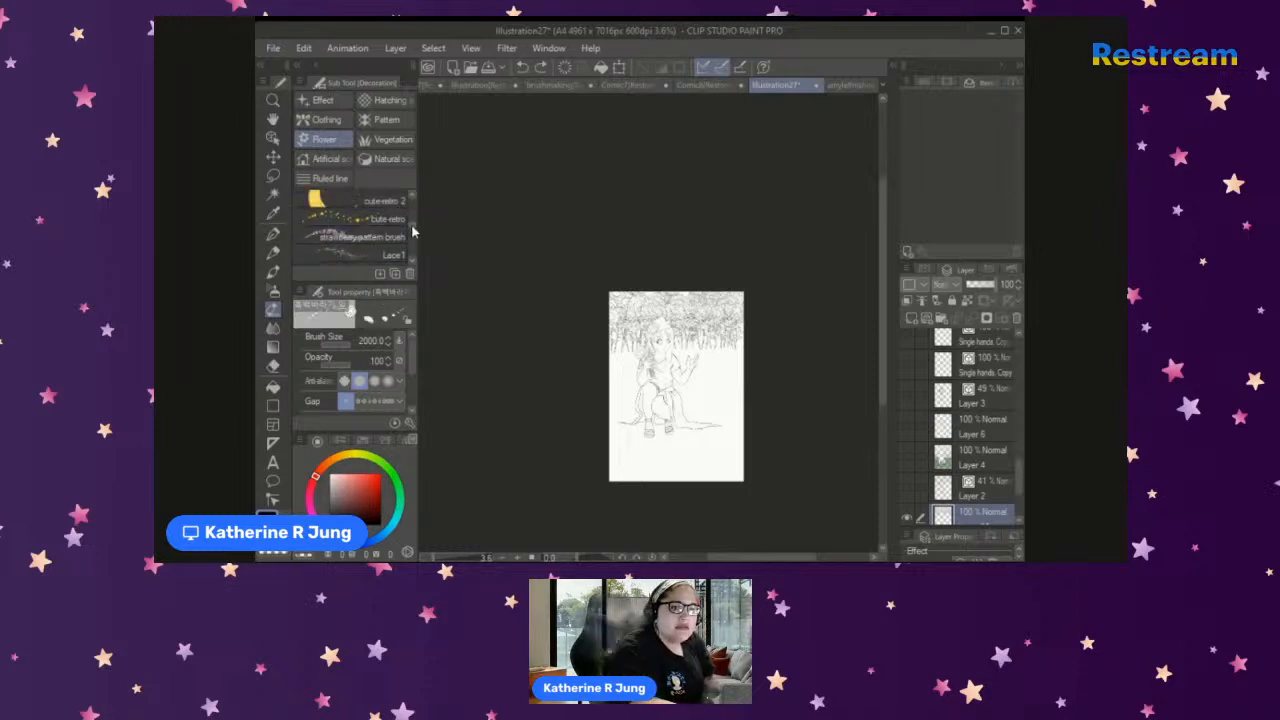
scroll(414, 230, up, 3)
scroll(410, 232, down, 6)
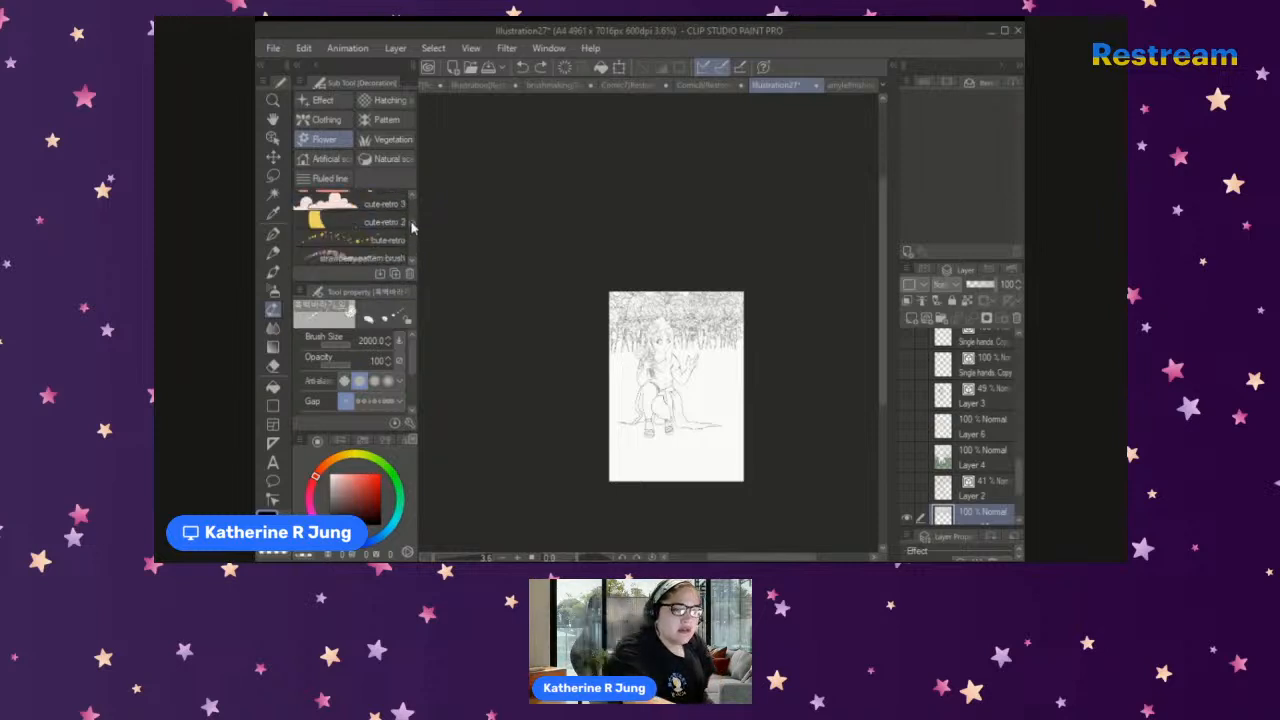
scroll(410, 240, down, 5)
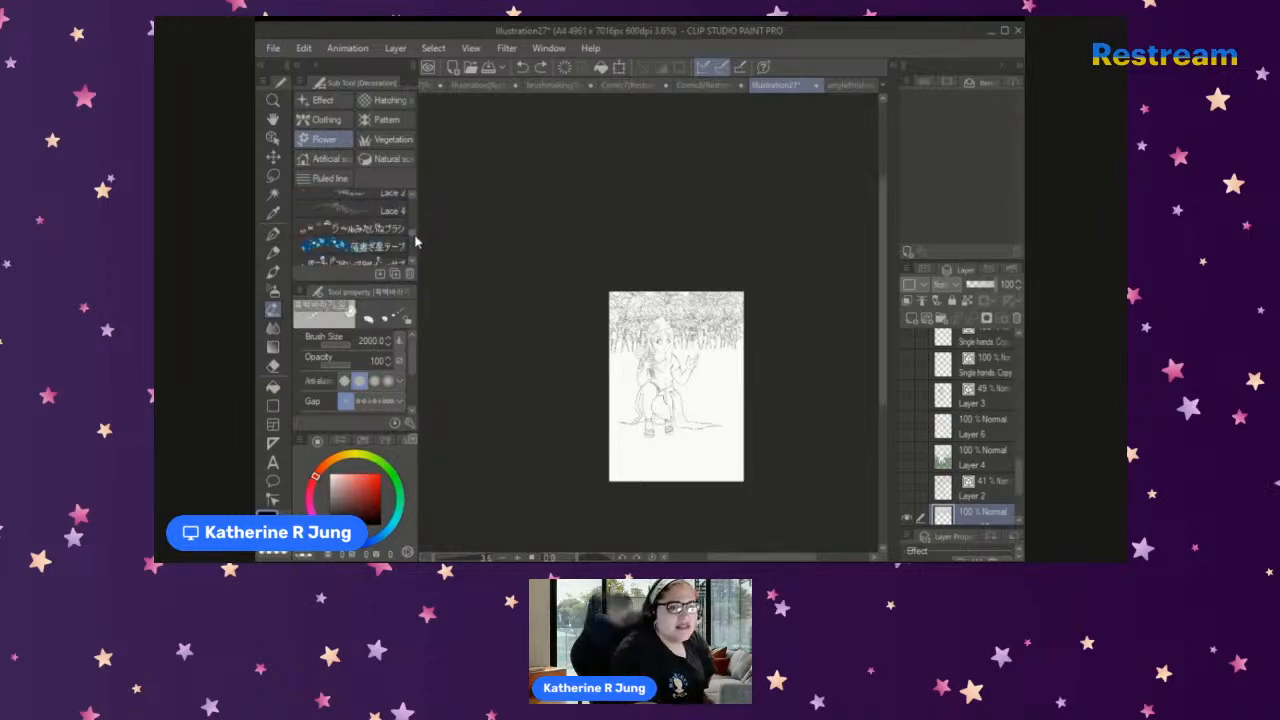
scroll(413, 244, down, 5)
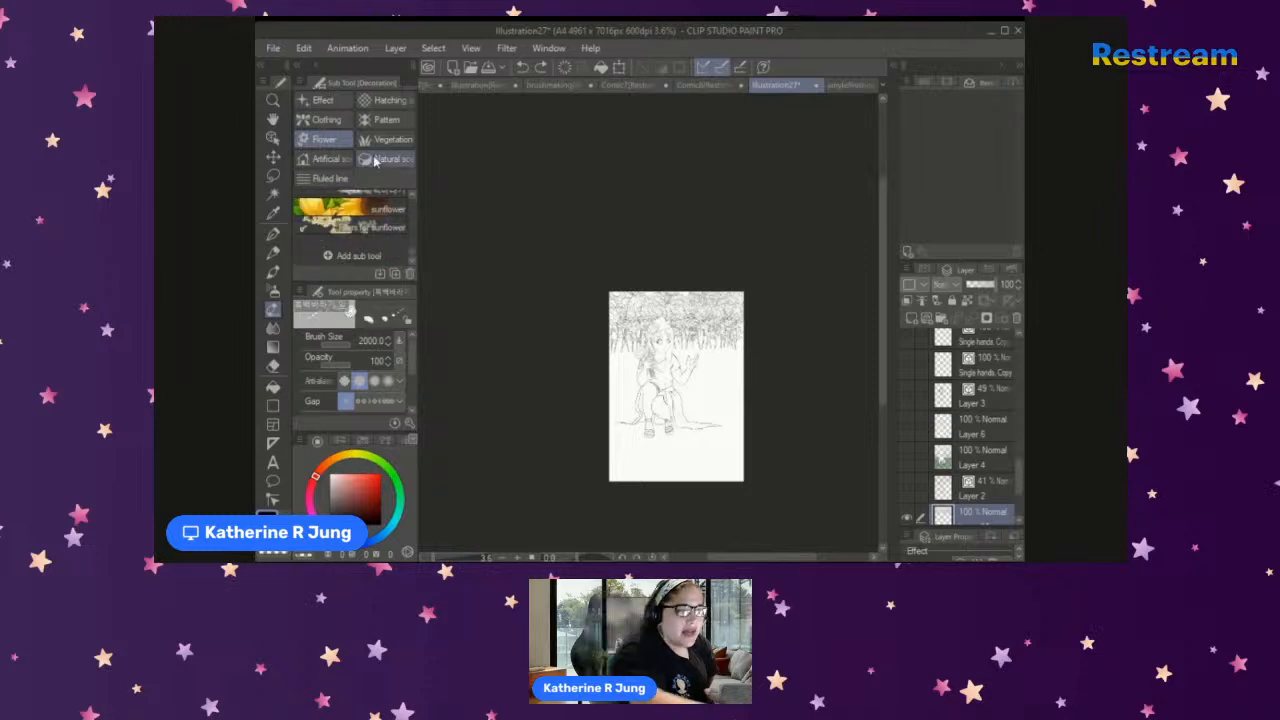
Step: Try a small mark of the Grass A vegetation brush at size 180 on the blank ground beside the girl, and undo it
click(385, 139)
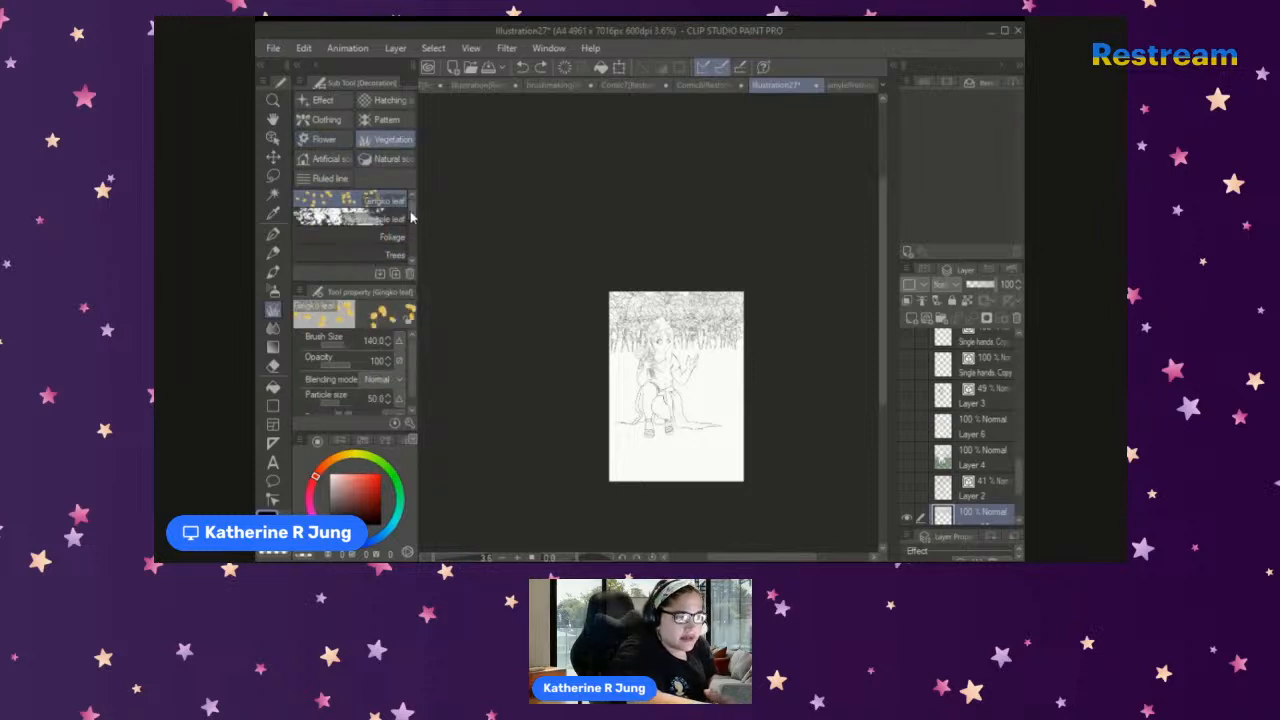
scroll(410, 220, down, 3)
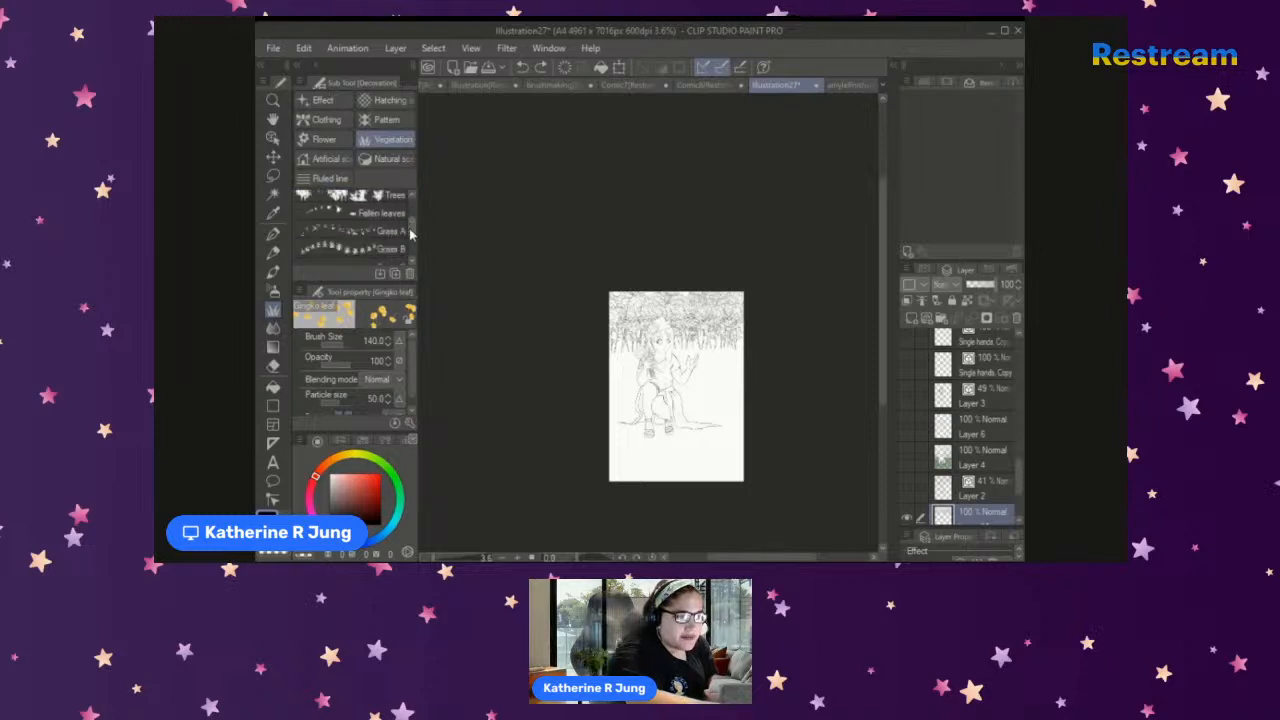
click(400, 232)
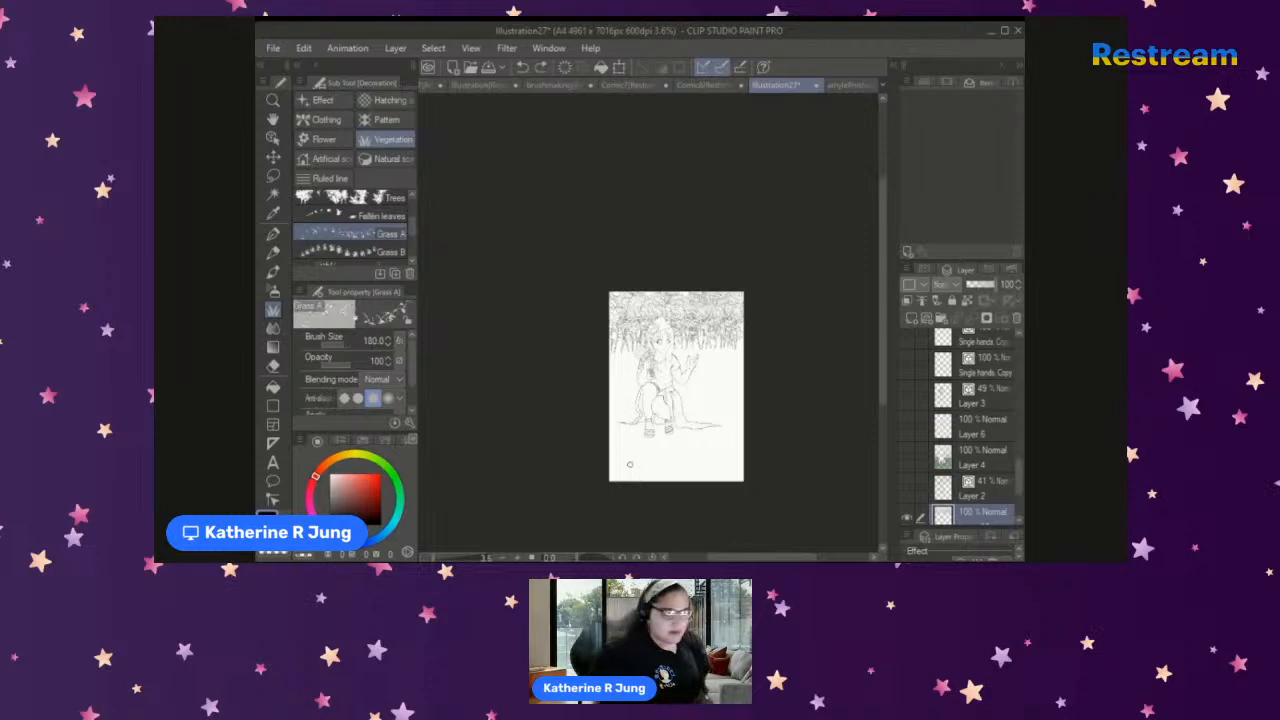
key(ctrl+minus)
key(ctrl+plus)
key(ctrl+plus)
key(ctrl+plus)
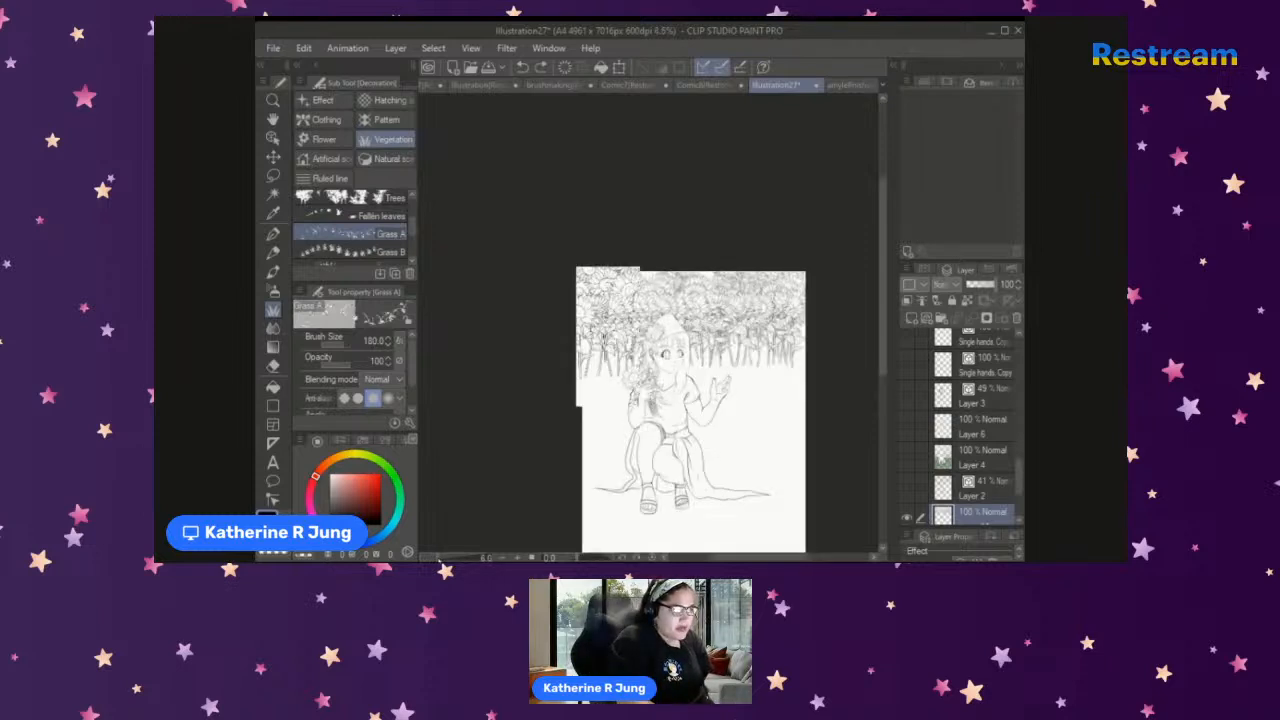
key(ctrl+plus)
key(ctrl+plus)
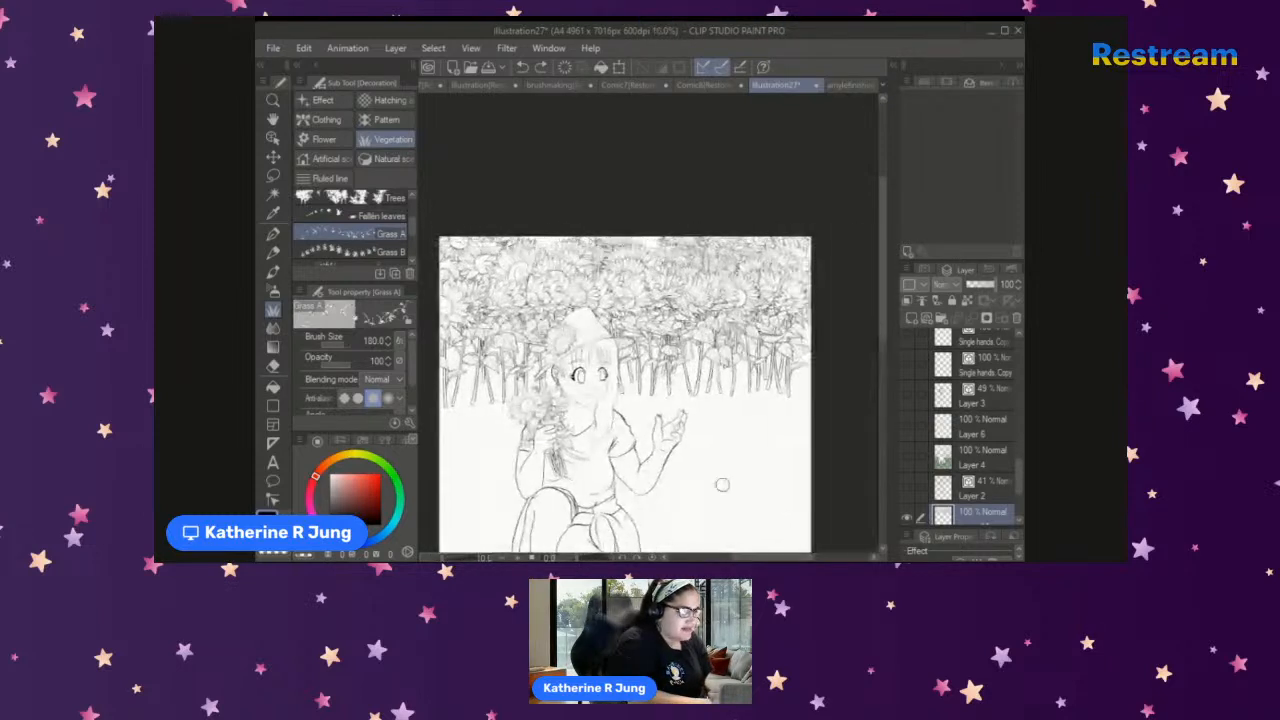
key(ctrl+z)
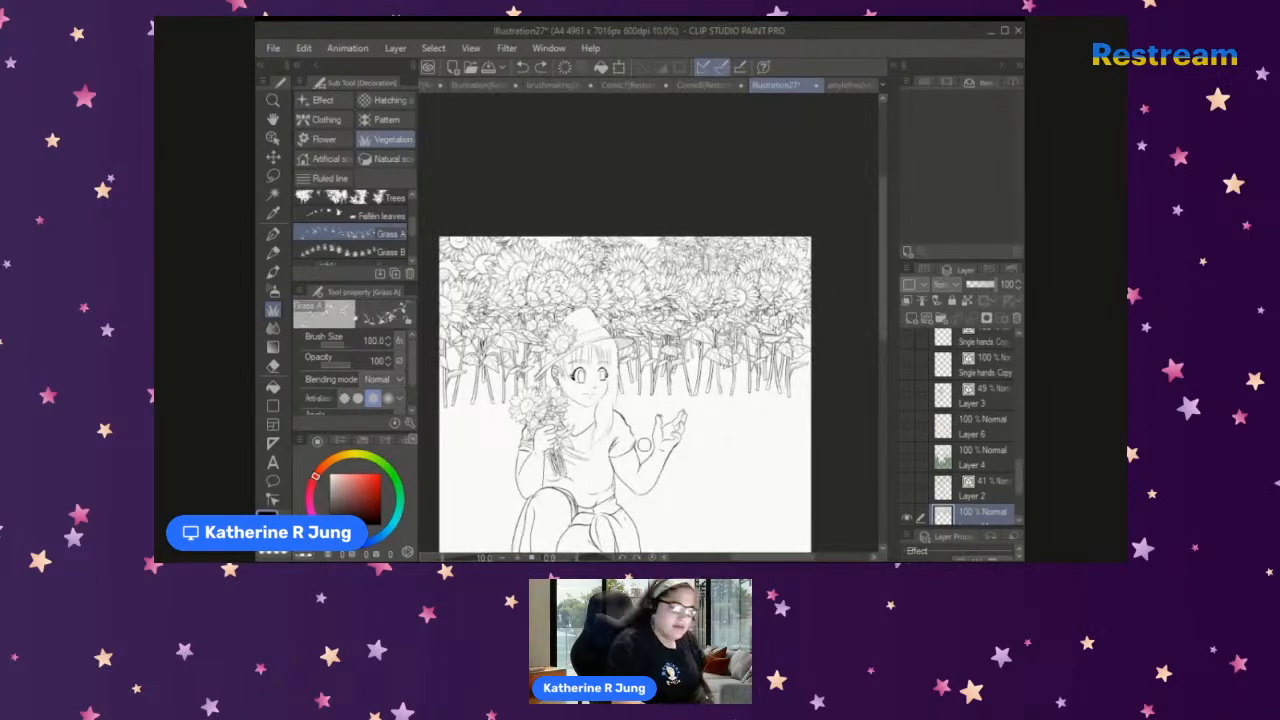
Step: Try large Grass A stamps at brush size 1551.5 beside the girl's raised hand, and undo them
click(347, 345)
click(745, 420)
click(690, 385)
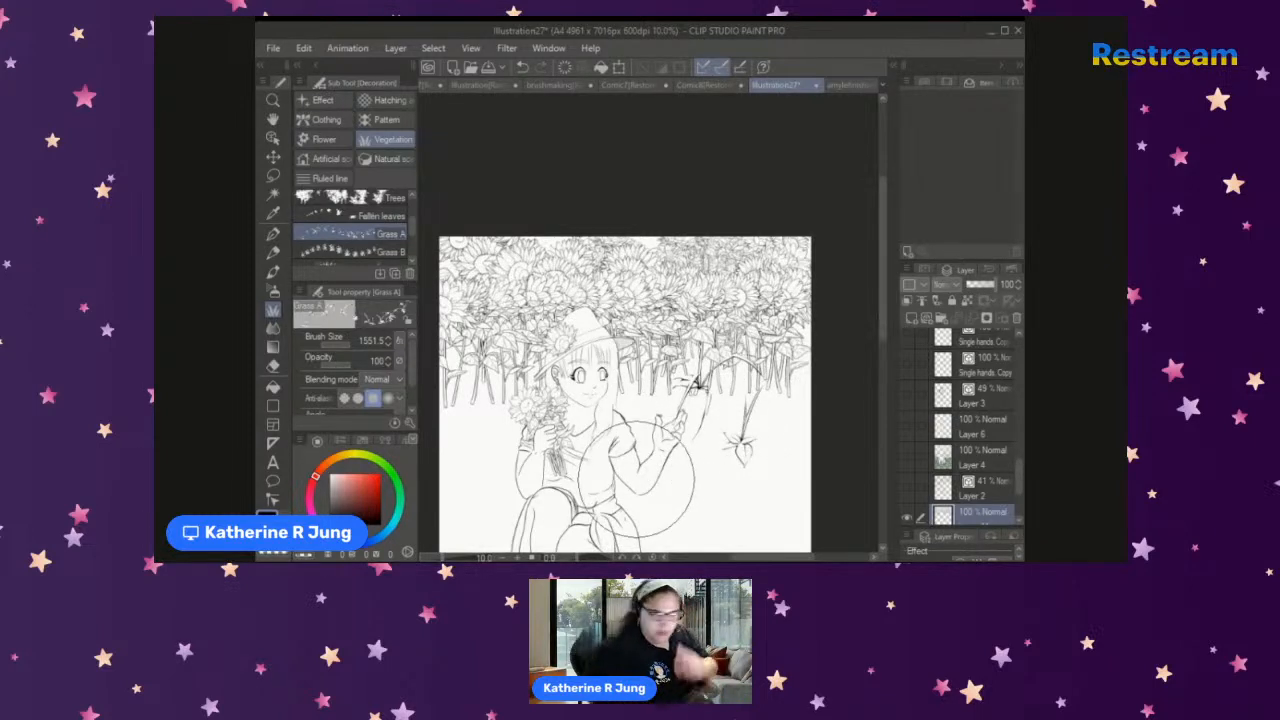
key(ctrl+z)
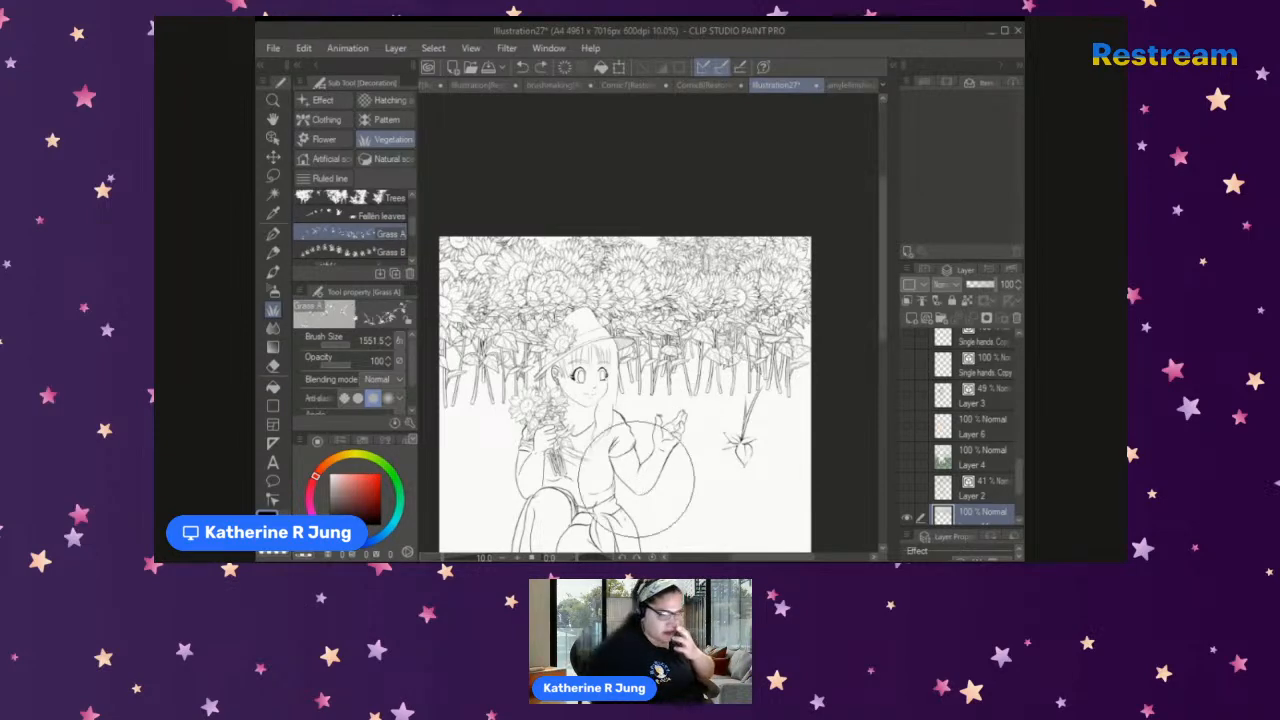
Step: Try a tuft of the Grass B brush at size 933.6 on the blank ground beside the girl, and undo it
click(345, 251)
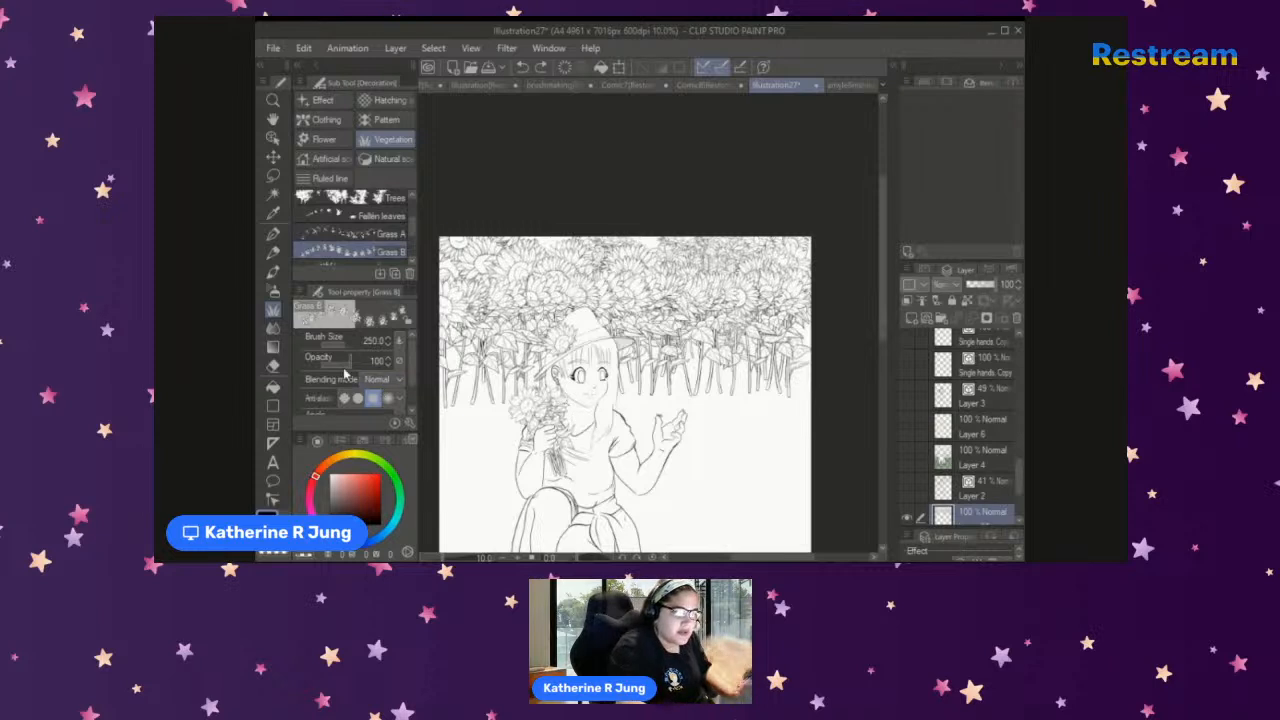
drag(344, 349, 386, 347)
click(737, 440)
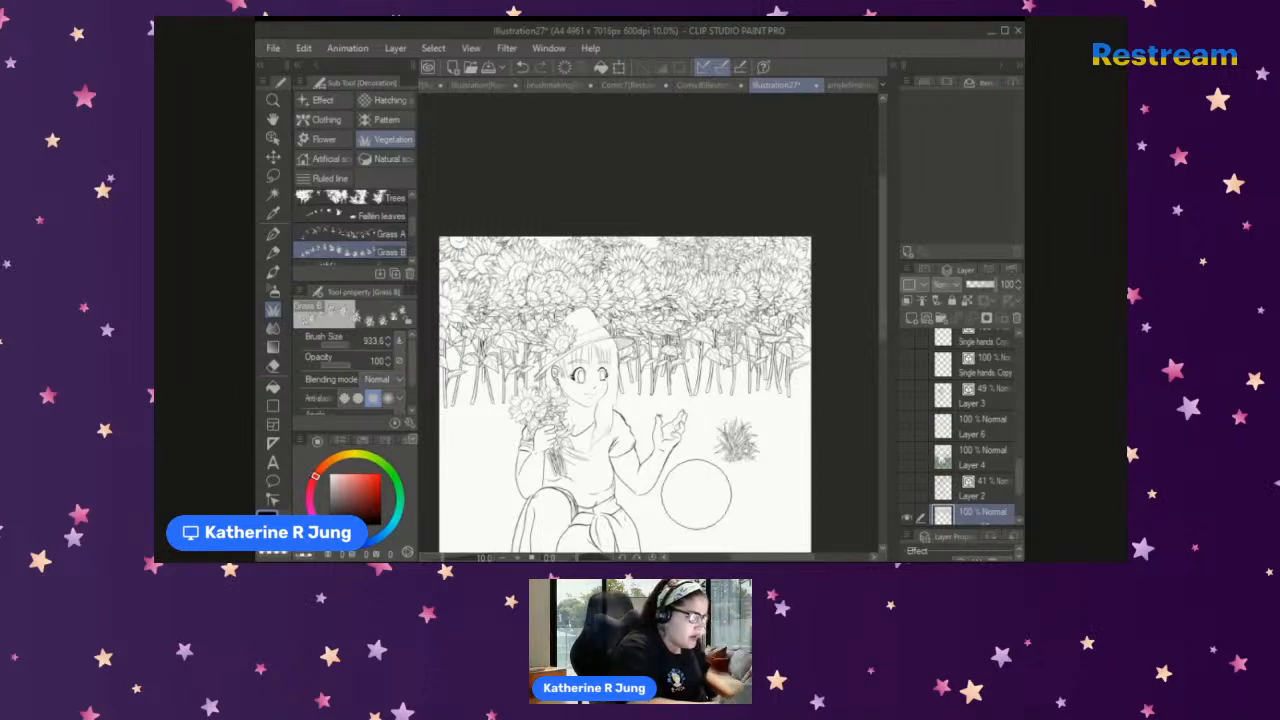
key(ctrl+z)
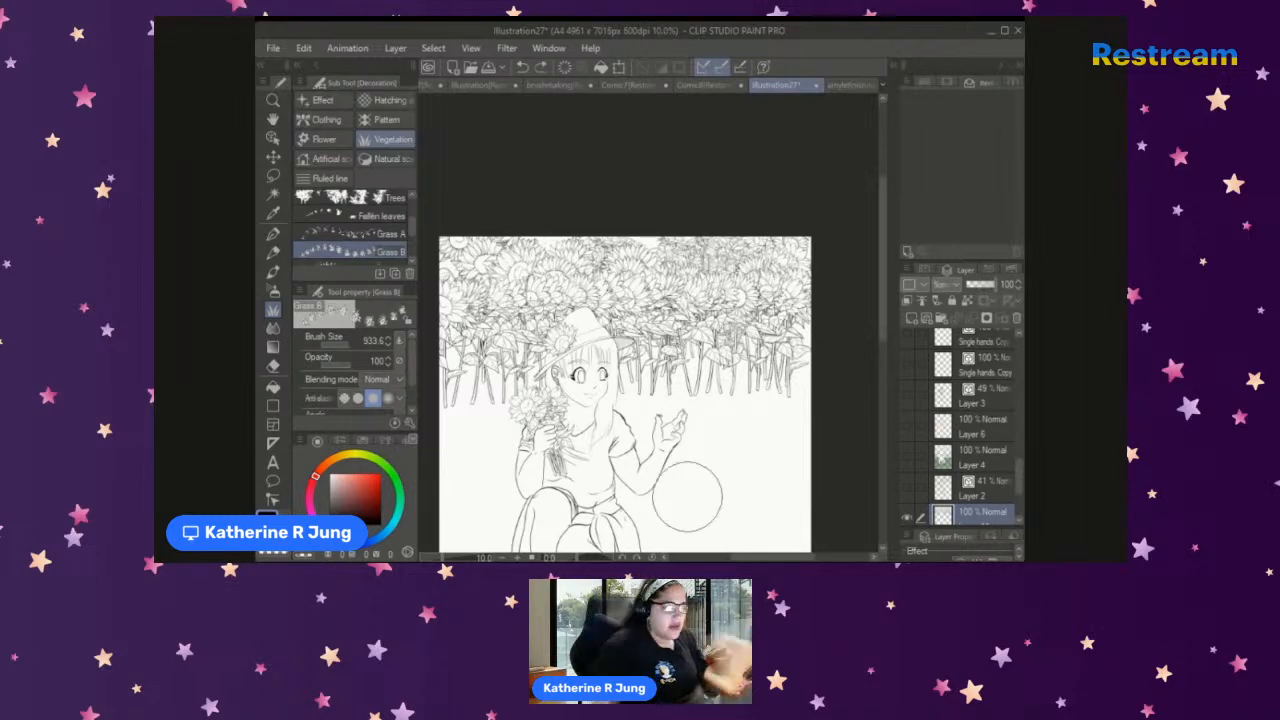
Step: Paint a strip of grass on Layer 11 along the base of the sunflower stems across the page with Grass B at size 435.8
drag(355, 356, 350, 352)
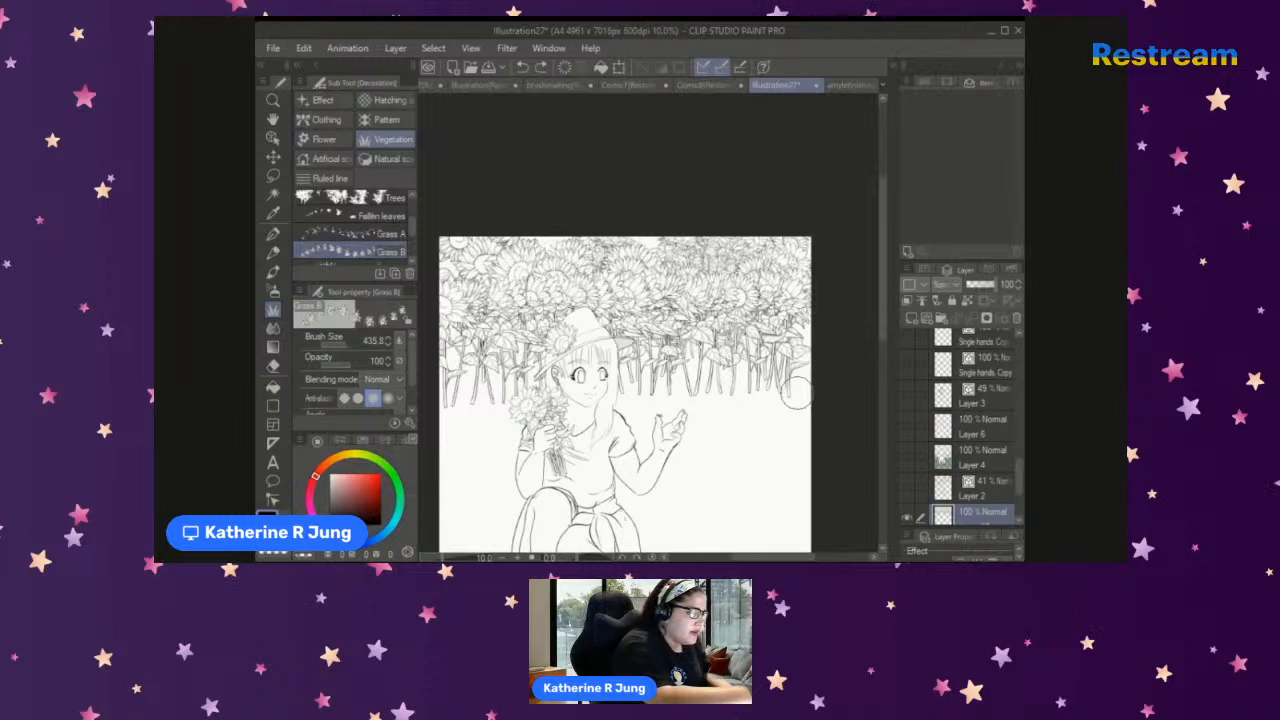
mouse_move(803, 382)
mouse_down()
mouse_move(801, 398)
mouse_move(733, 388)
mouse_up()
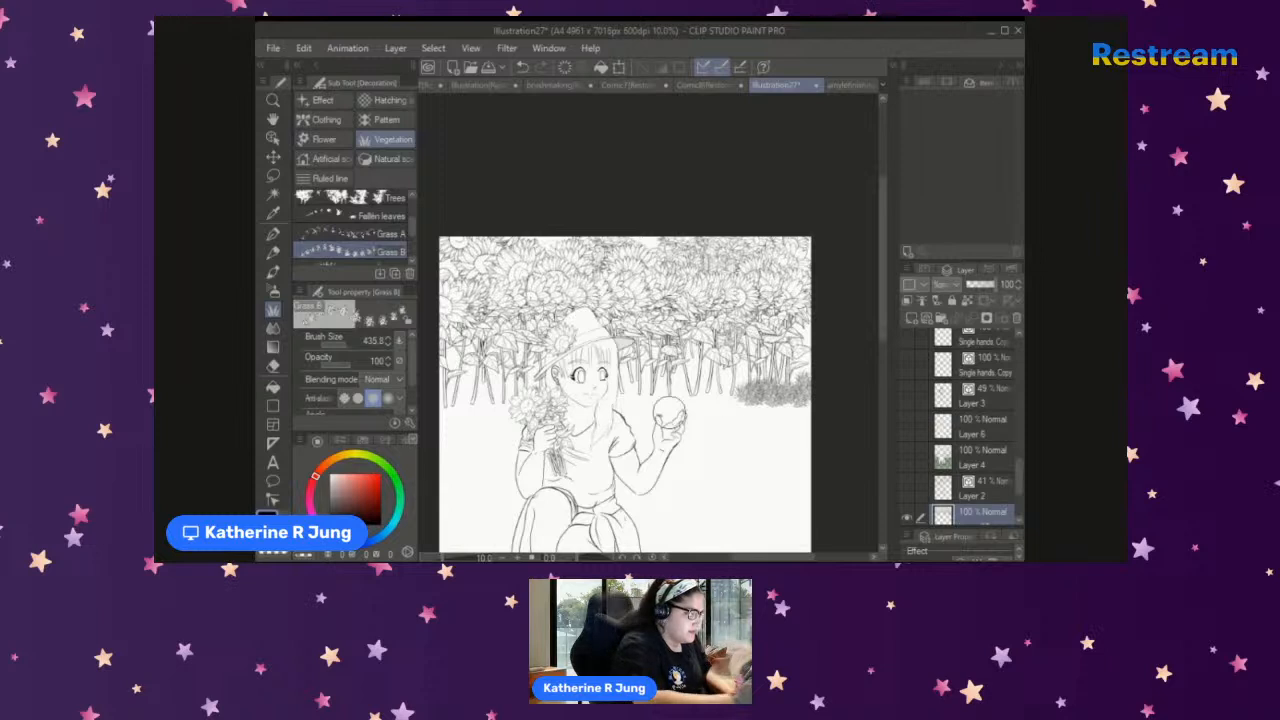
mouse_move(721, 390)
mouse_down()
mouse_move(690, 394)
mouse_move(695, 380)
mouse_move(689, 393)
mouse_up()
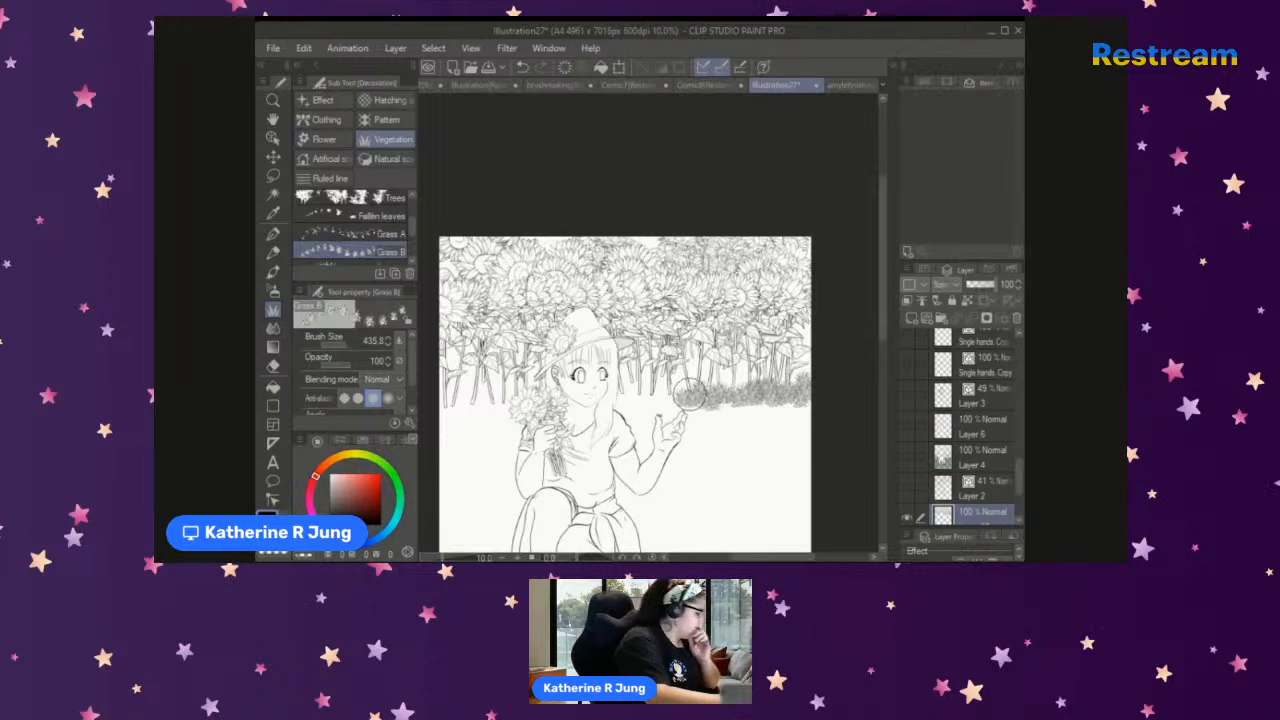
drag(1020, 480, 1020, 491)
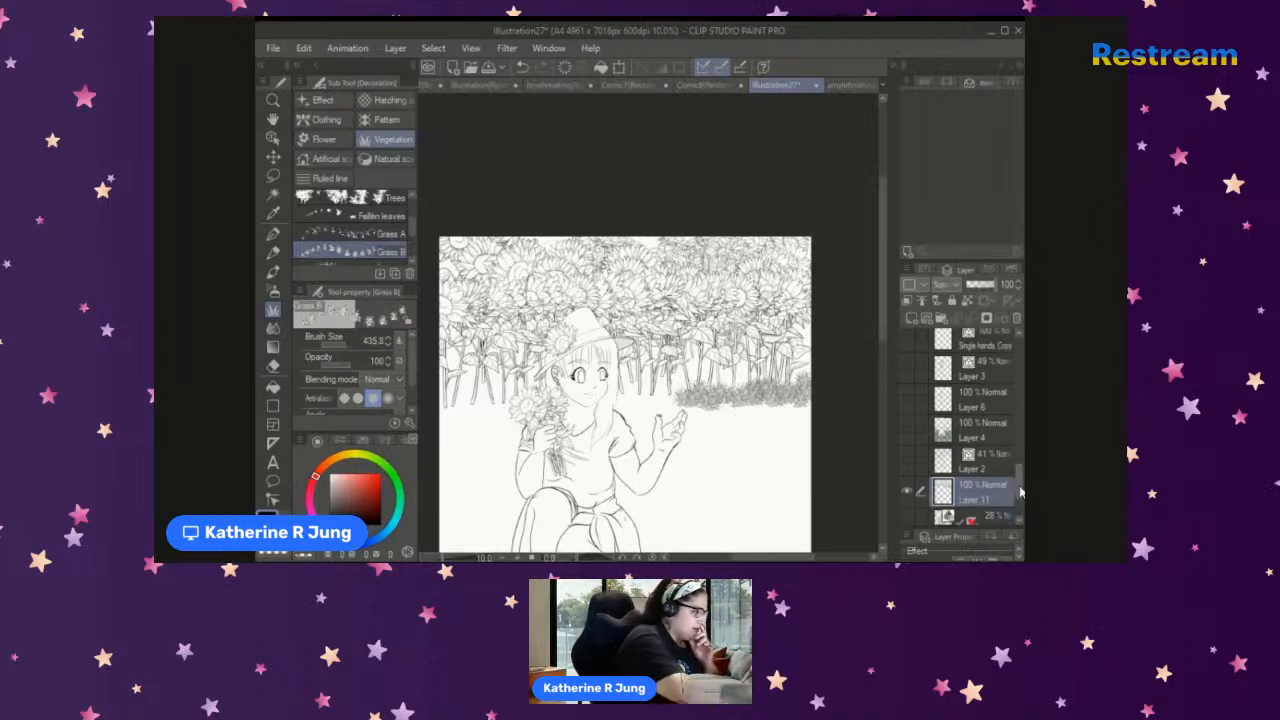
mouse_move(682, 388)
mouse_down()
mouse_move(665, 400)
mouse_move(602, 380)
mouse_up()
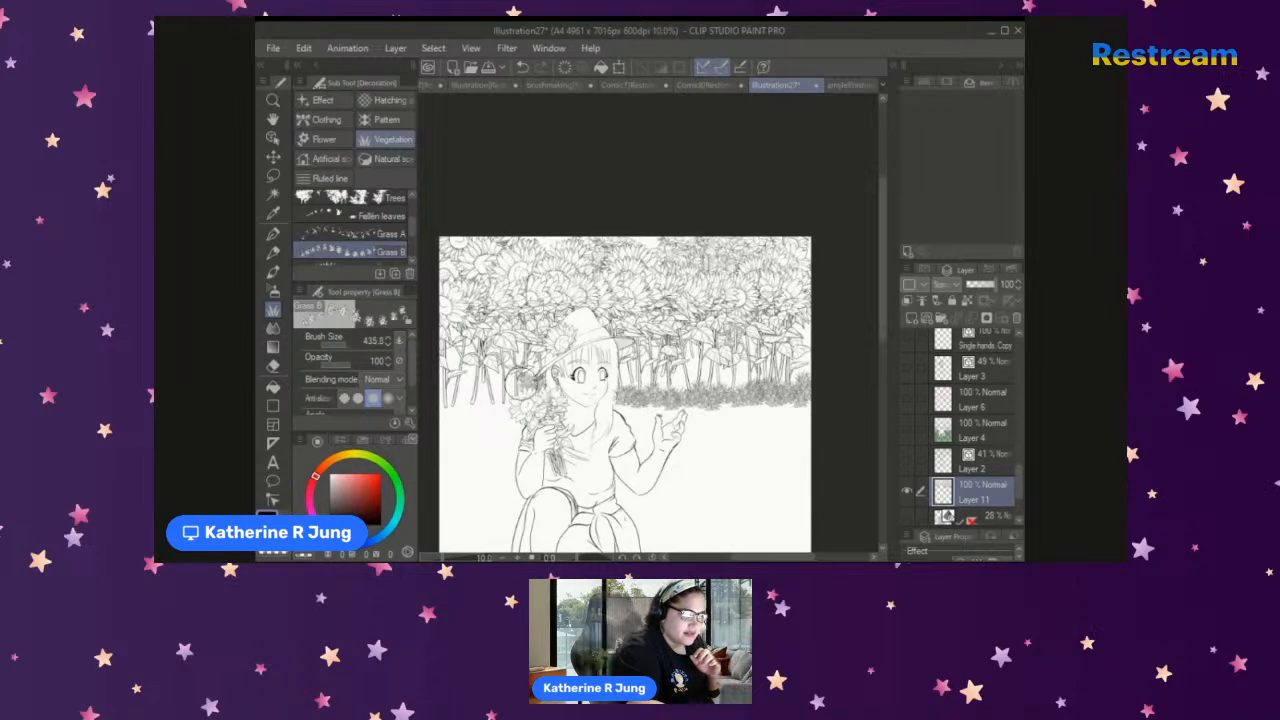
mouse_move(513, 388)
mouse_down()
mouse_move(434, 393)
mouse_move(493, 403)
mouse_move(440, 415)
mouse_up()
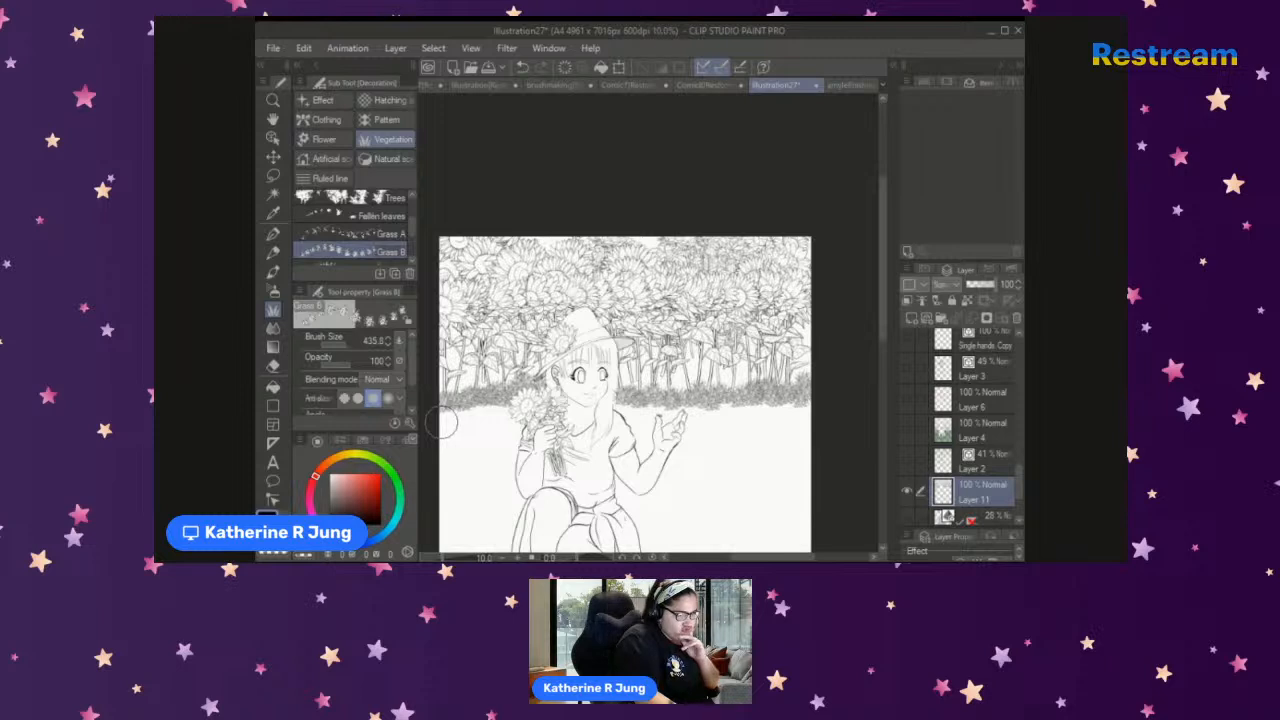
Step: Thicken the grass strip with Grass B at size 724.3 and extend grass patches down both sides of the girl
key(ctrl+minus)
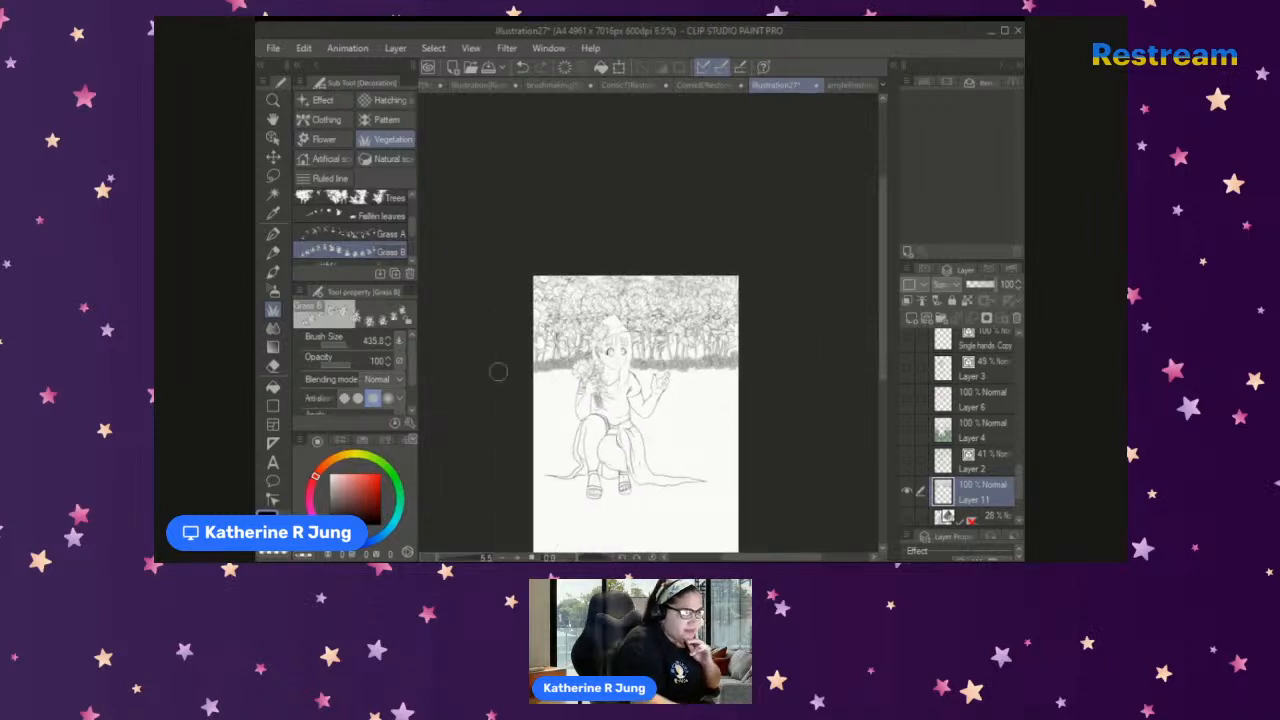
click(366, 340)
mouse_move(565, 370)
mouse_down()
mouse_move(534, 375)
mouse_move(565, 379)
mouse_move(510, 419)
mouse_move(609, 367)
mouse_move(561, 374)
mouse_move(711, 374)
mouse_move(674, 340)
mouse_move(692, 375)
mouse_move(734, 374)
mouse_move(670, 350)
mouse_move(552, 344)
mouse_move(562, 364)
mouse_move(677, 380)
mouse_move(708, 417)
mouse_move(711, 450)
mouse_move(752, 482)
mouse_move(545, 395)
mouse_move(545, 443)
mouse_move(546, 378)
mouse_up()
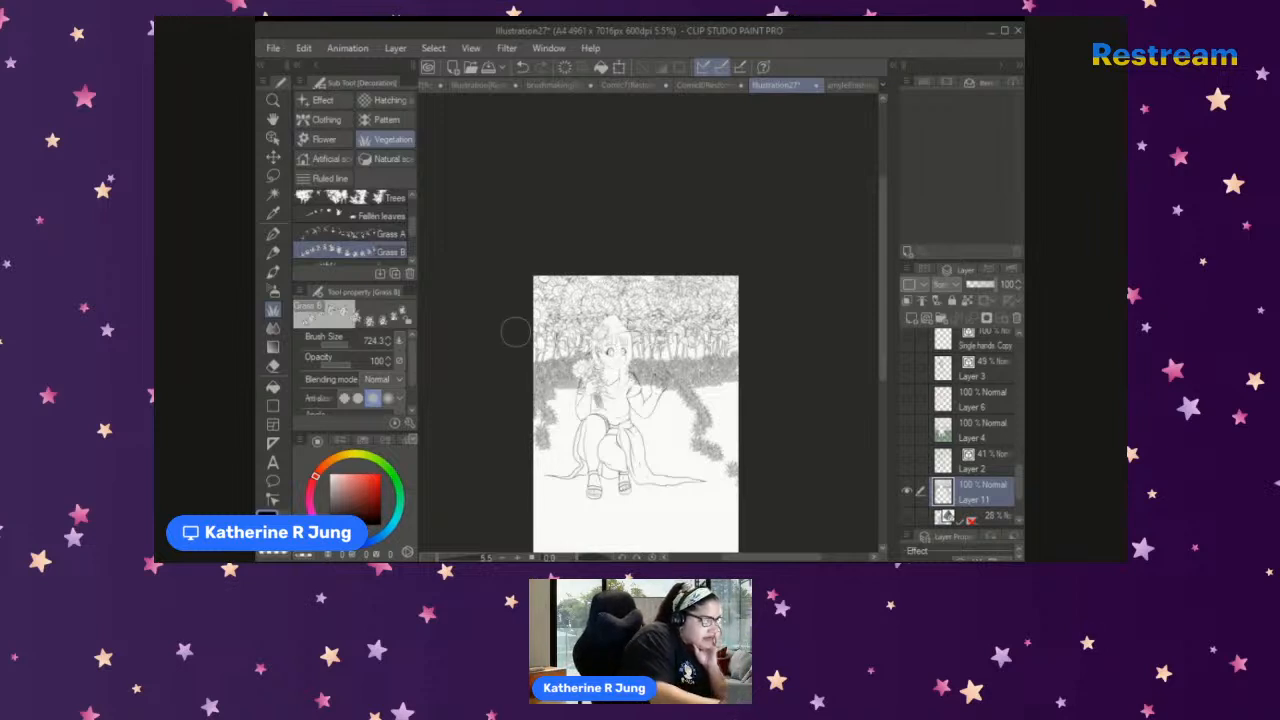
Step: Try to trim the grass patch beside the bouquet with the Snap eraser at size 338.1
click(273, 366)
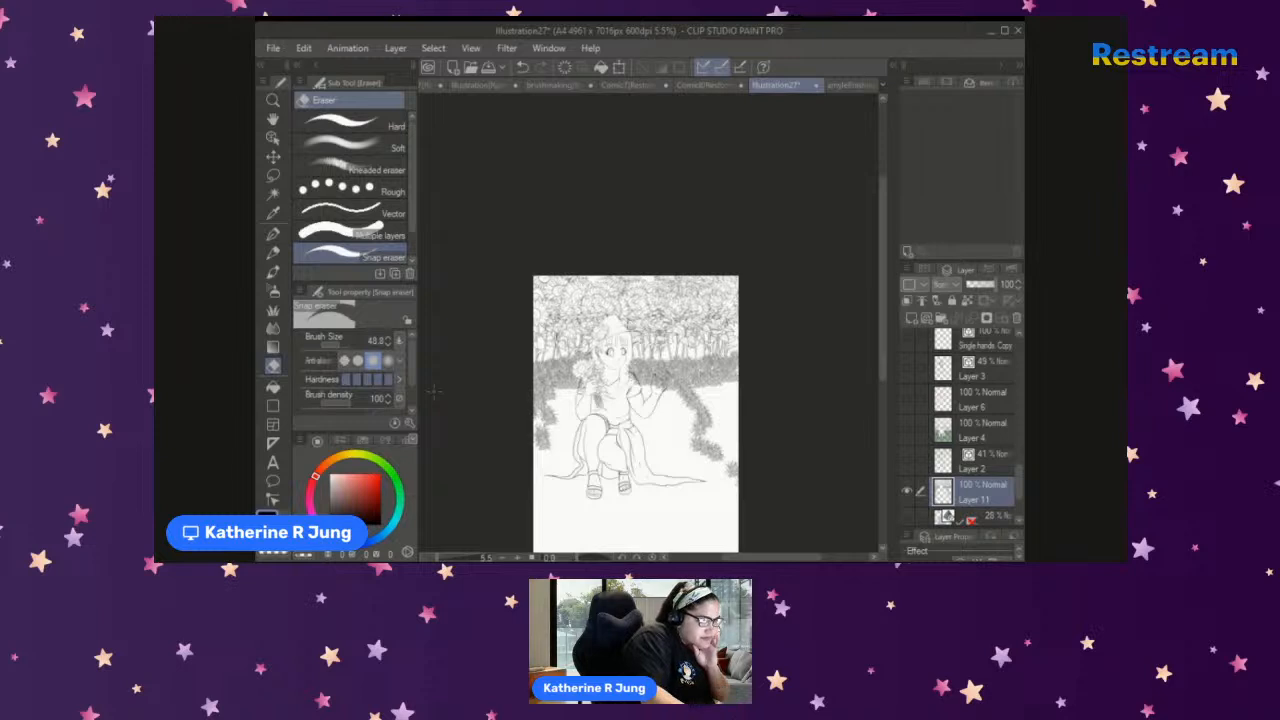
click(347, 352)
drag(547, 416, 548, 419)
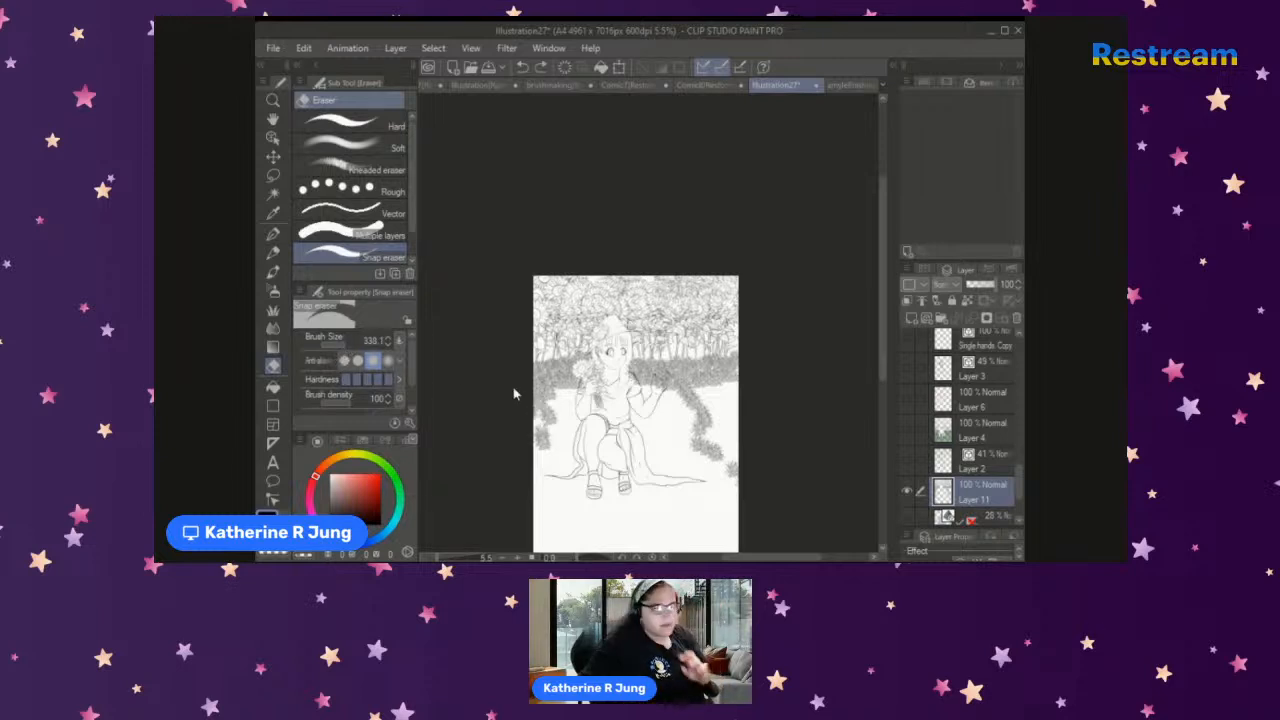
Step: Undo the grass patches down both sides of the girl and the thickened grass strip beside her raised hand
key(ctrl+z)
key(ctrl+z)
key(ctrl+z)
key(ctrl+z)
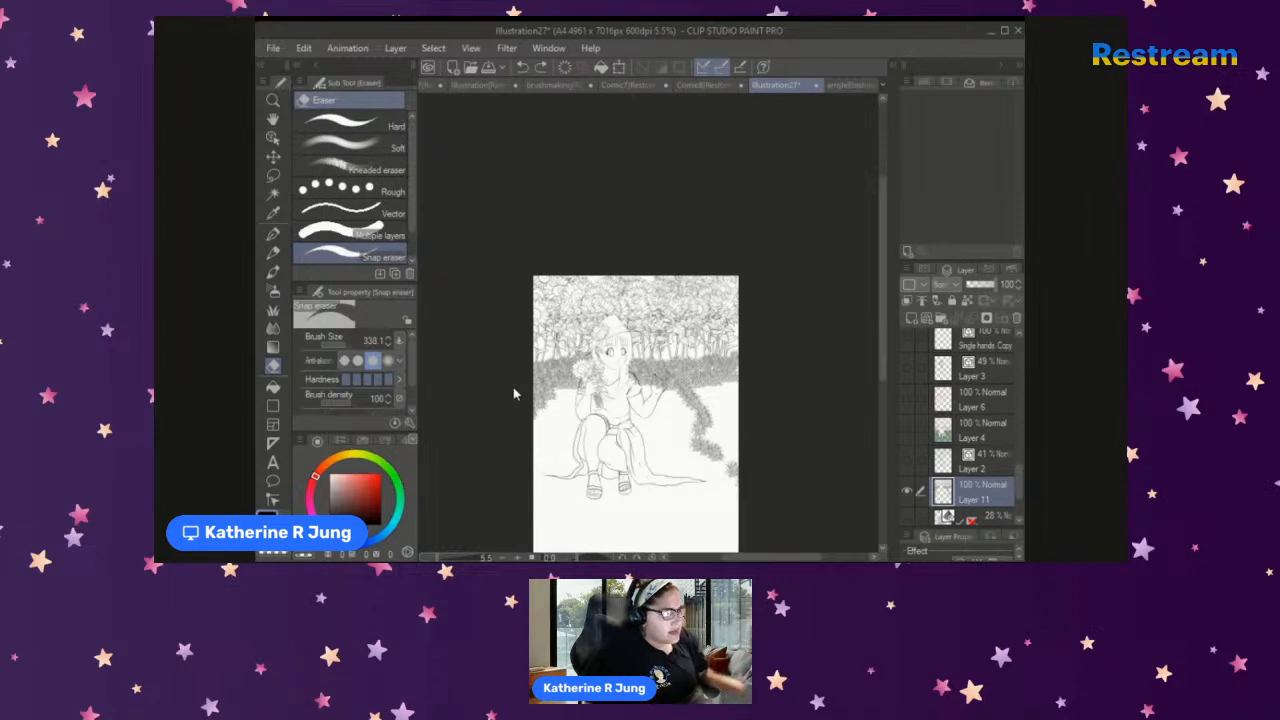
key(ctrl+z)
key(ctrl+z)
key(ctrl+z)
key(ctrl+z)
key(ctrl+z)
key(ctrl+z)
key(ctrl+z)
key(ctrl+z)
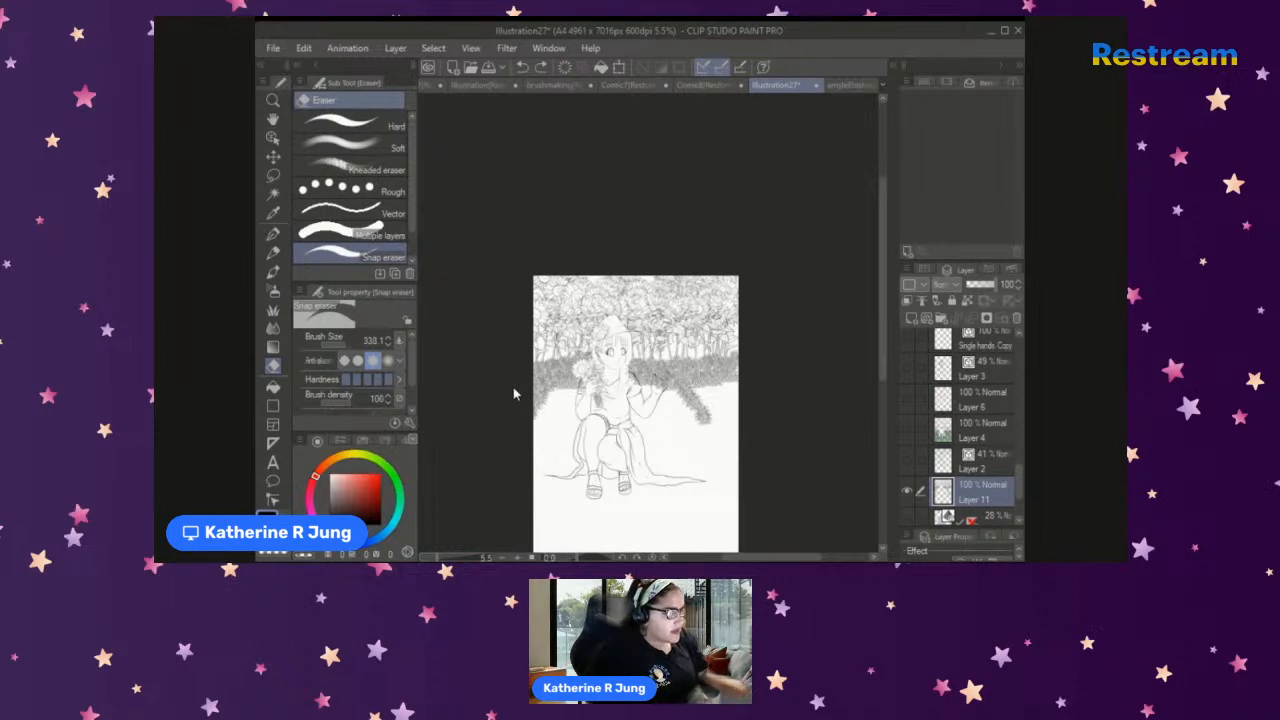
key(ctrl+z)
key(ctrl+z)
key(ctrl+z)
key(ctrl+z)
key(ctrl+z)
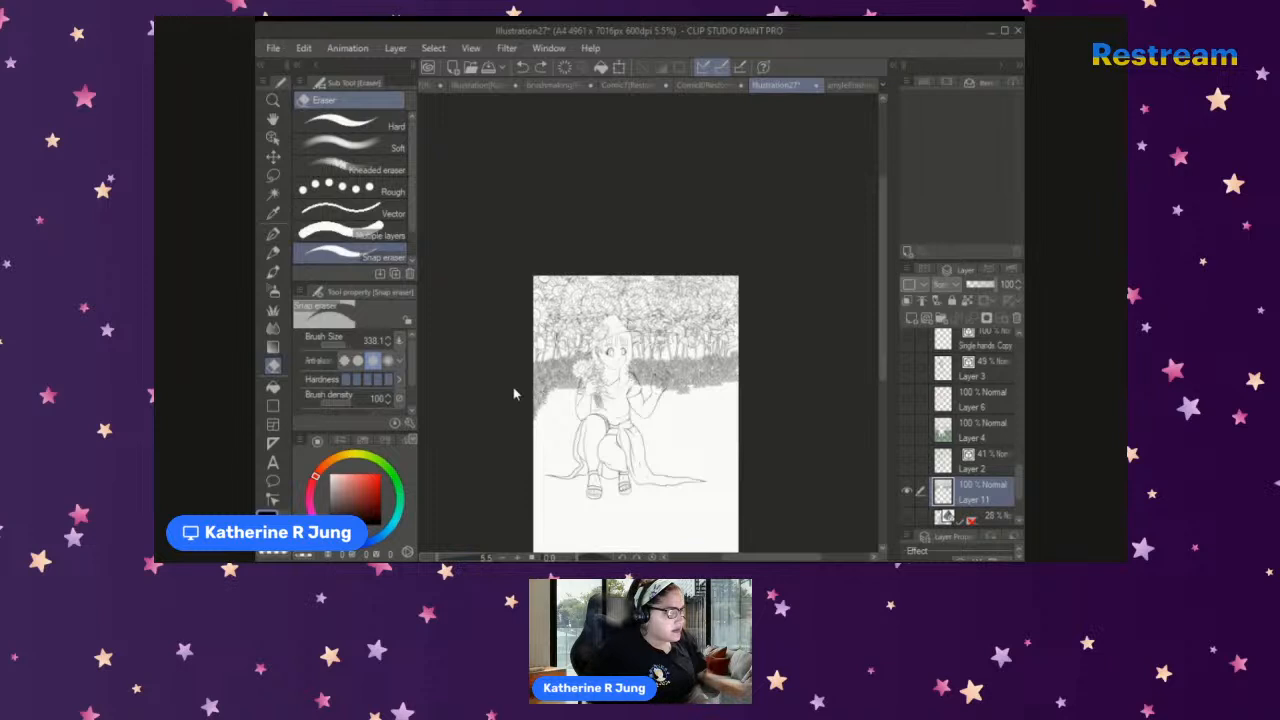
key(ctrl+z)
key(ctrl+z)
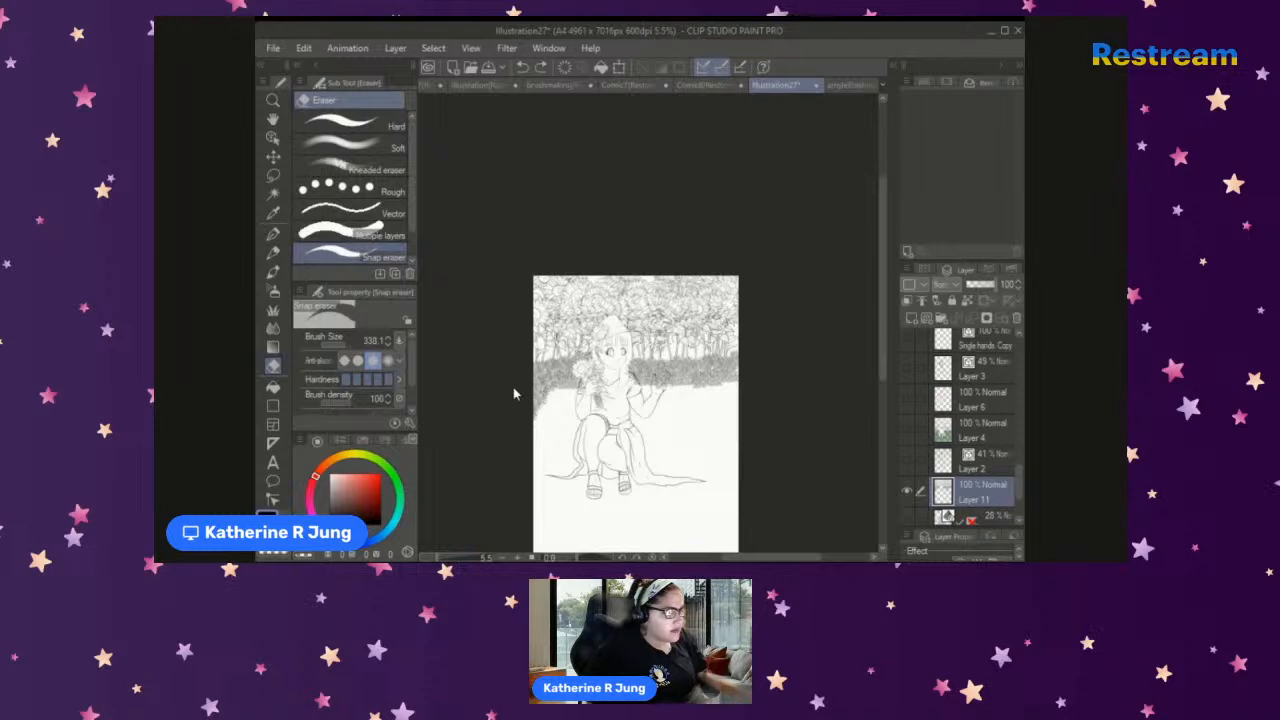
key(ctrl+z)
key(ctrl+z)
key(ctrl+z)
key(ctrl+z)
key(ctrl+z)
key(ctrl+z)
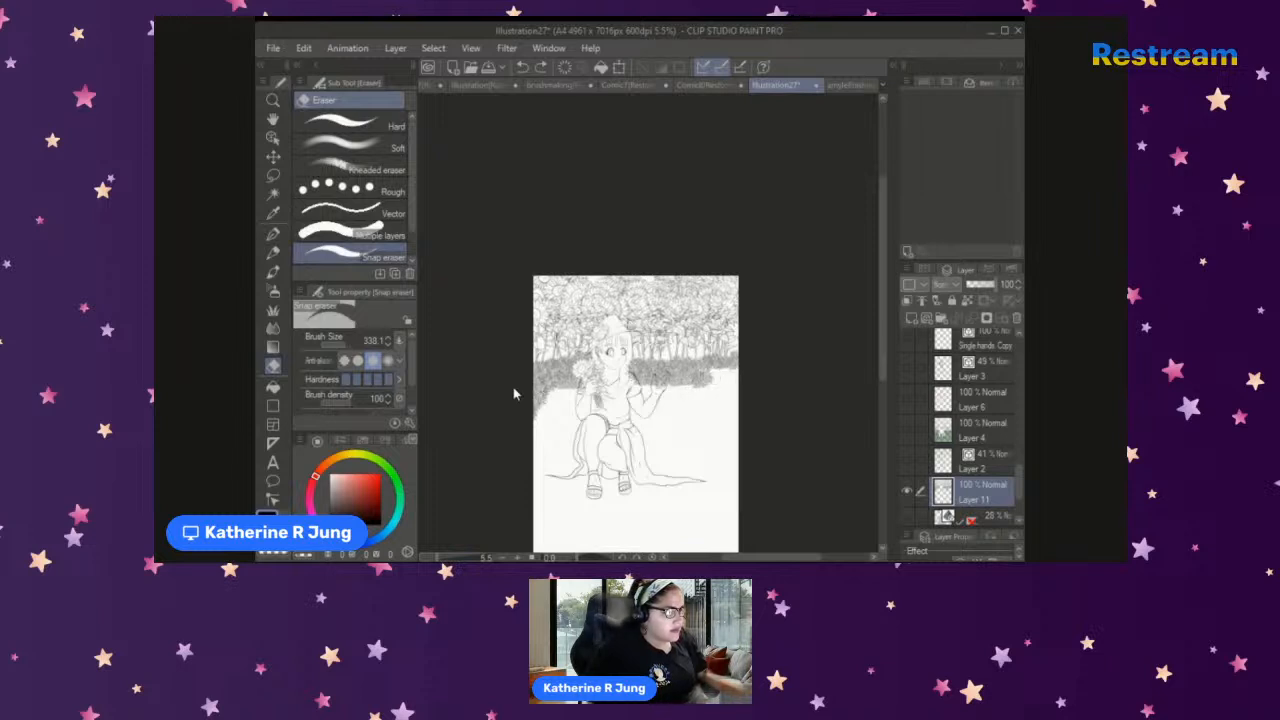
key(ctrl+z)
key(ctrl+z)
key(ctrl+z)
key(ctrl+z)
key(ctrl+z)
key(ctrl+z)
key(ctrl+z)
key(ctrl+z)
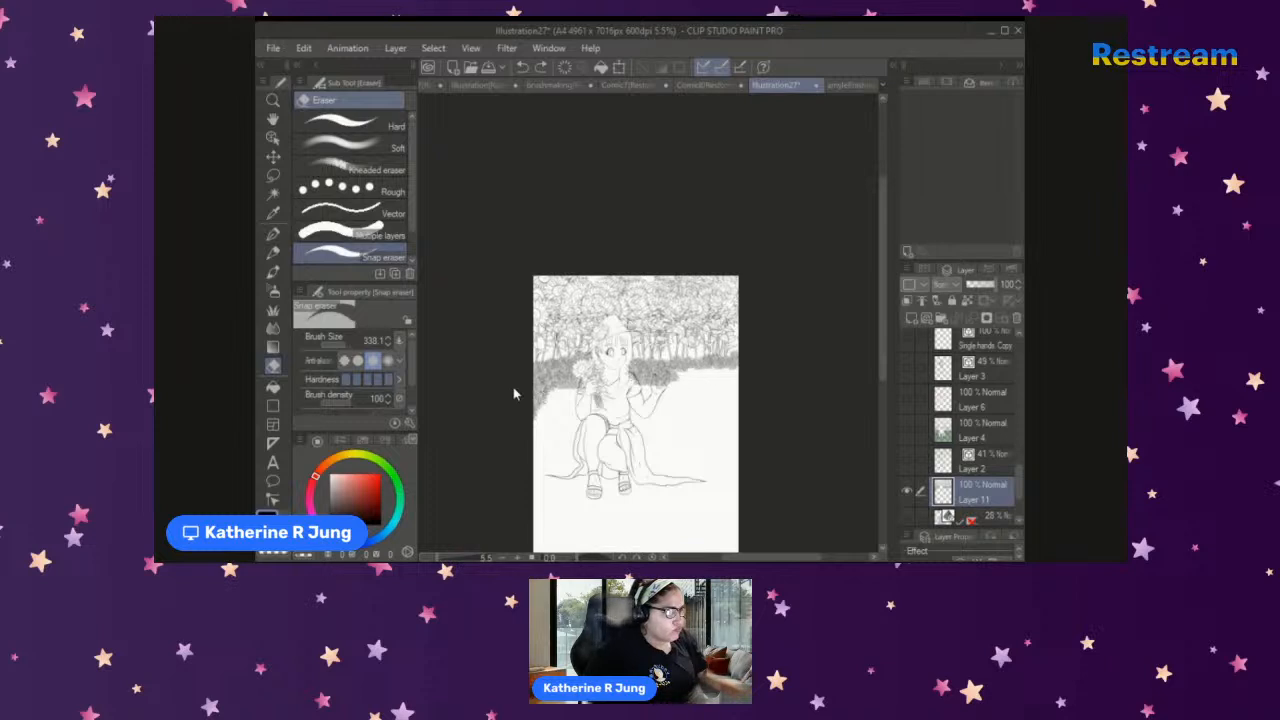
key(ctrl+z)
key(ctrl+z)
key(ctrl+z)
key(ctrl+z)
key(ctrl+z)
key(ctrl+z)
key(ctrl+z)
key(ctrl+z)
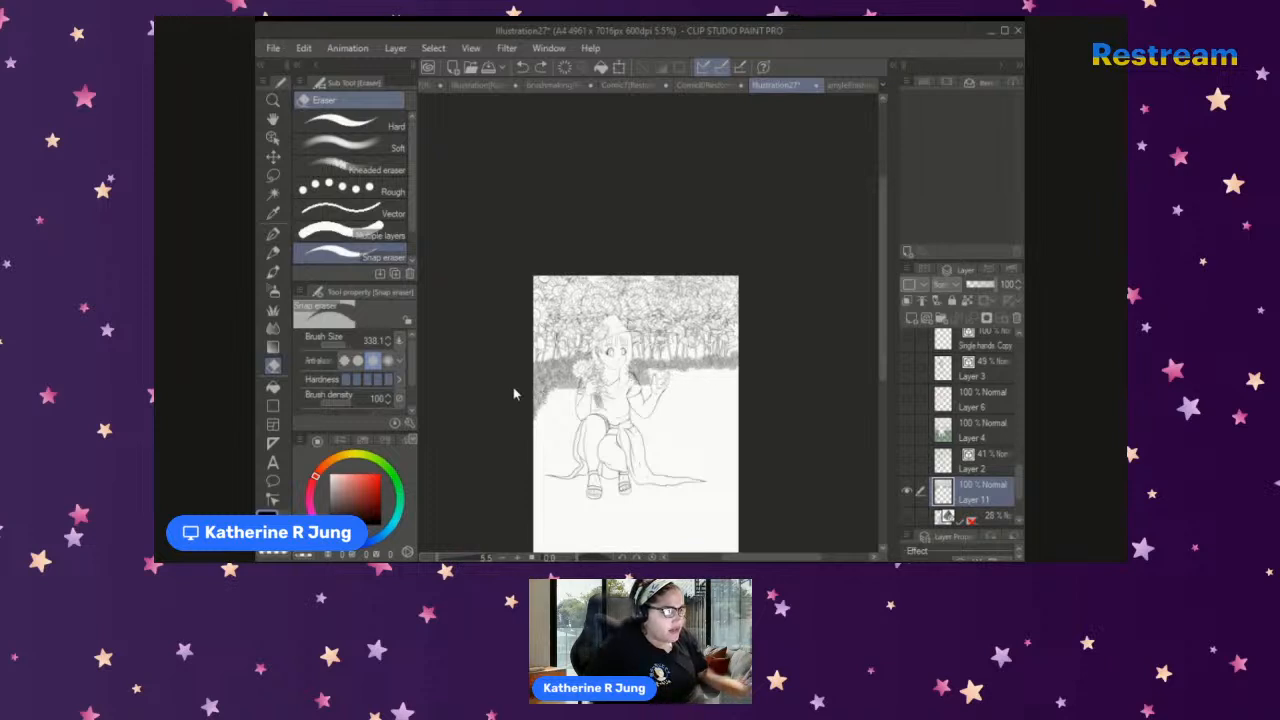
key(ctrl+z)
key(ctrl+z)
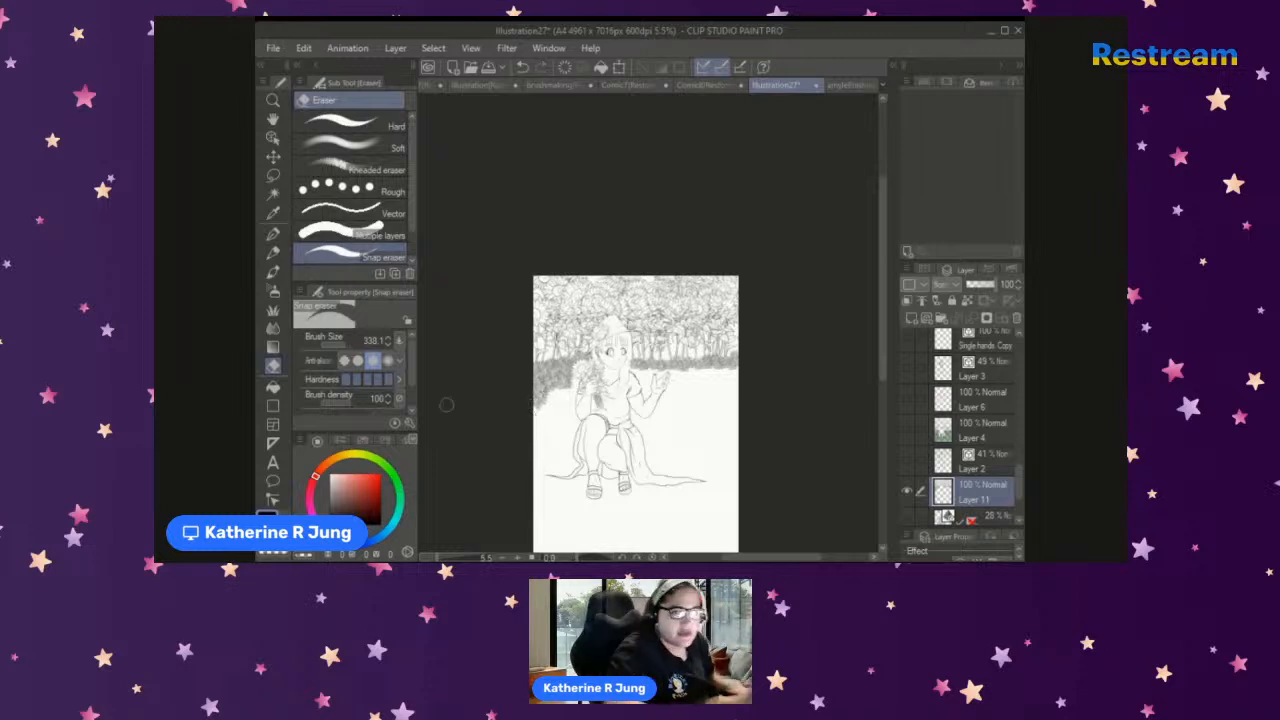
Step: Repaint the thick grass strip along the base of the sunflower stems with Grass B at size 724.3, undoing a stray stroke
click(272, 309)
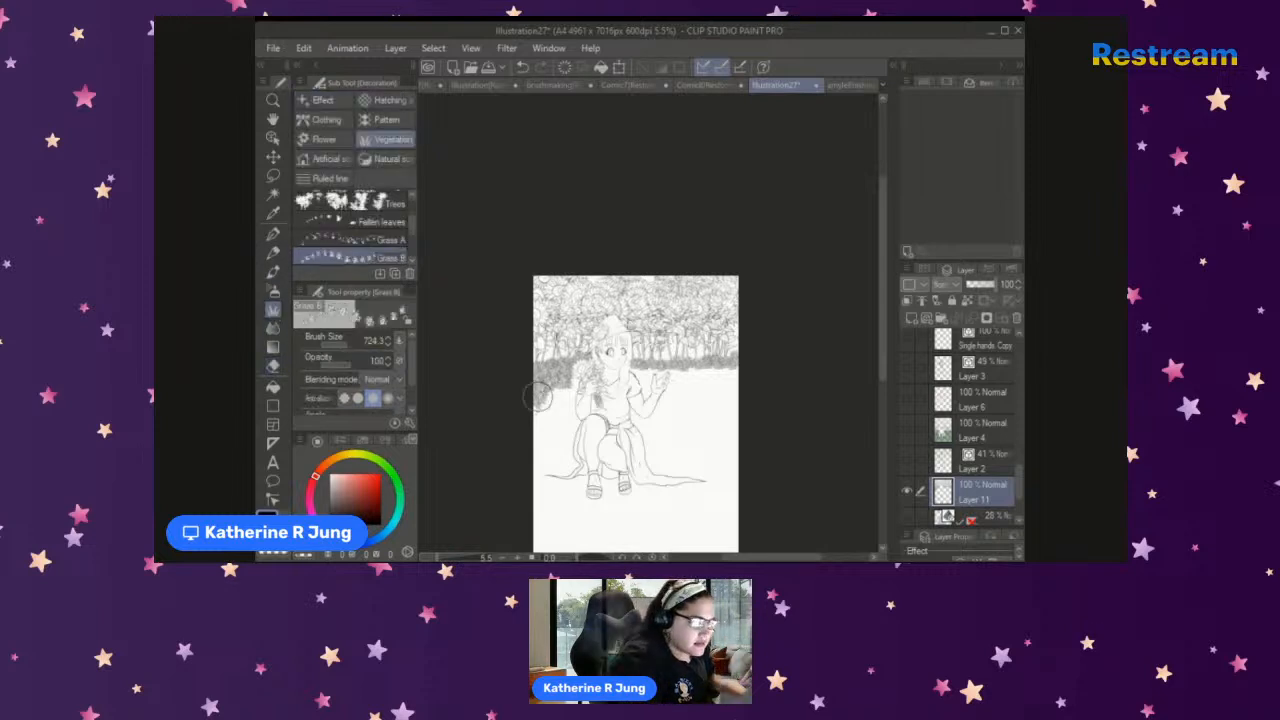
mouse_move(525, 402)
mouse_down()
mouse_move(576, 368)
mouse_move(536, 402)
mouse_move(606, 366)
mouse_move(757, 371)
mouse_move(748, 364)
mouse_up()
key(ctrl+z)
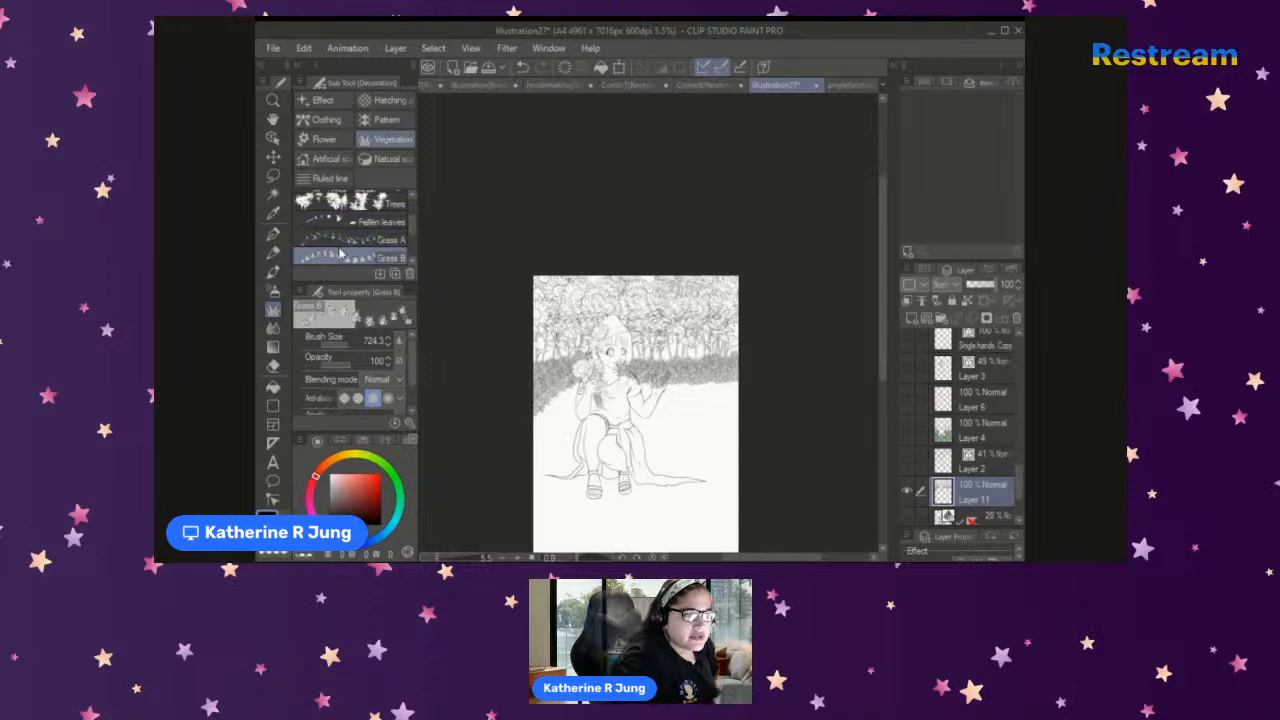
Step: Try the Grassland brush at size 2000 and a Grass C stroke at size 200 beside the girl, and undo the stroke
scroll(340, 245, down, 2)
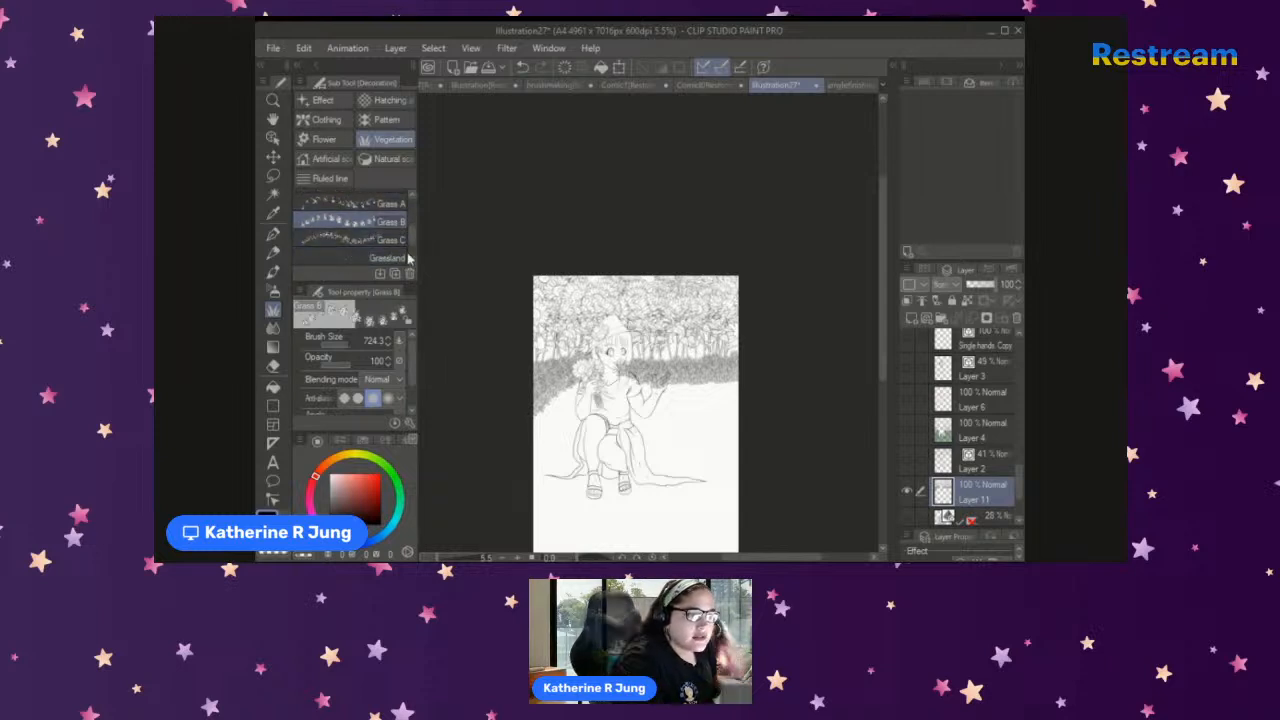
click(337, 259)
drag(345, 345, 362, 350)
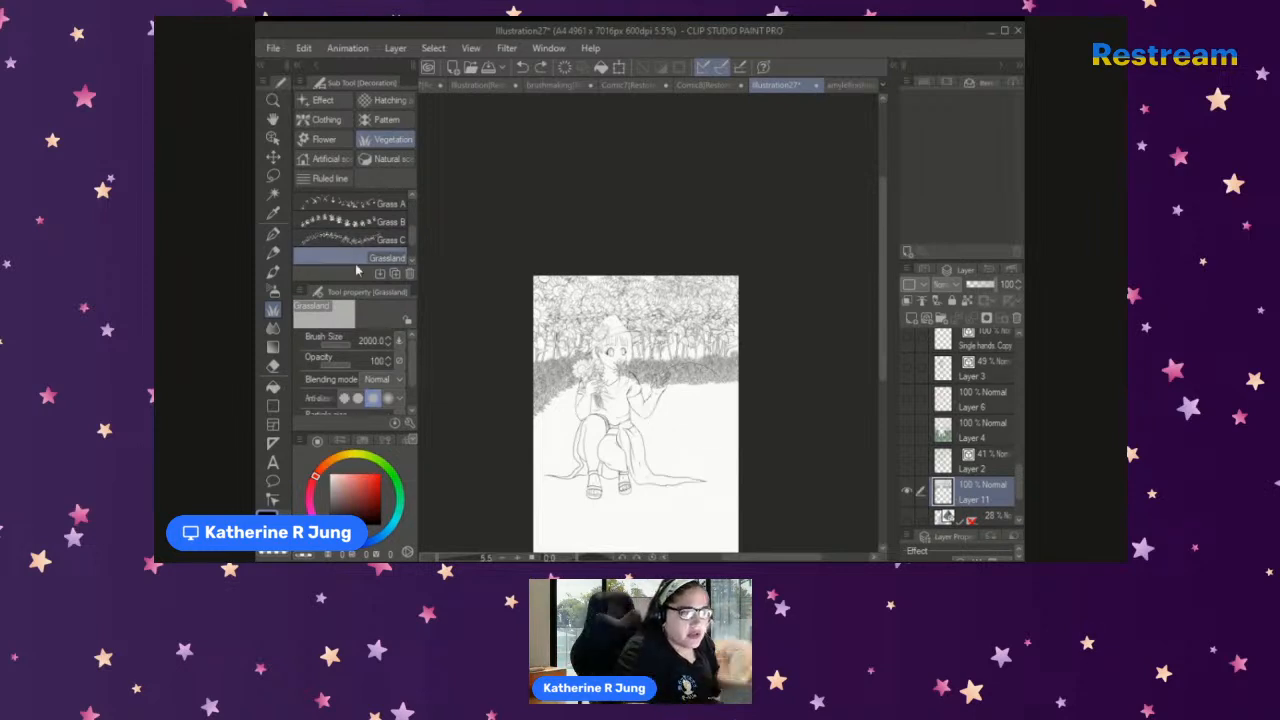
scroll(410, 265, down, 2)
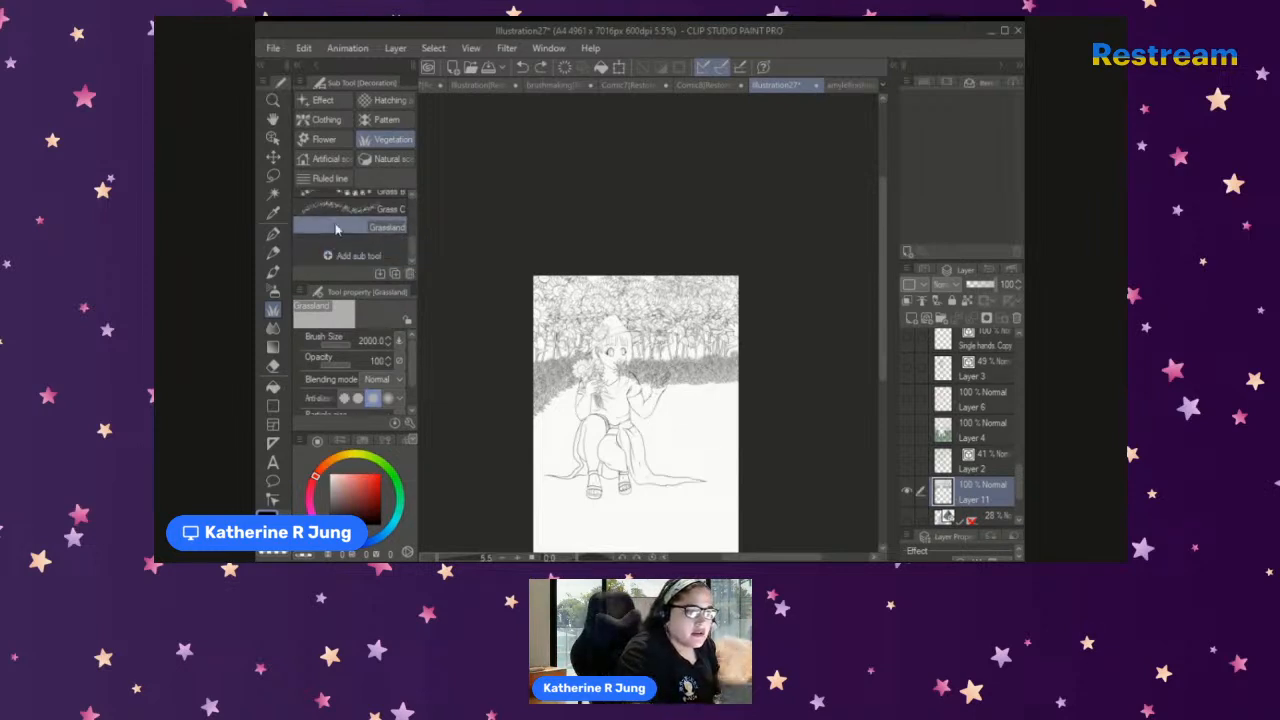
click(333, 213)
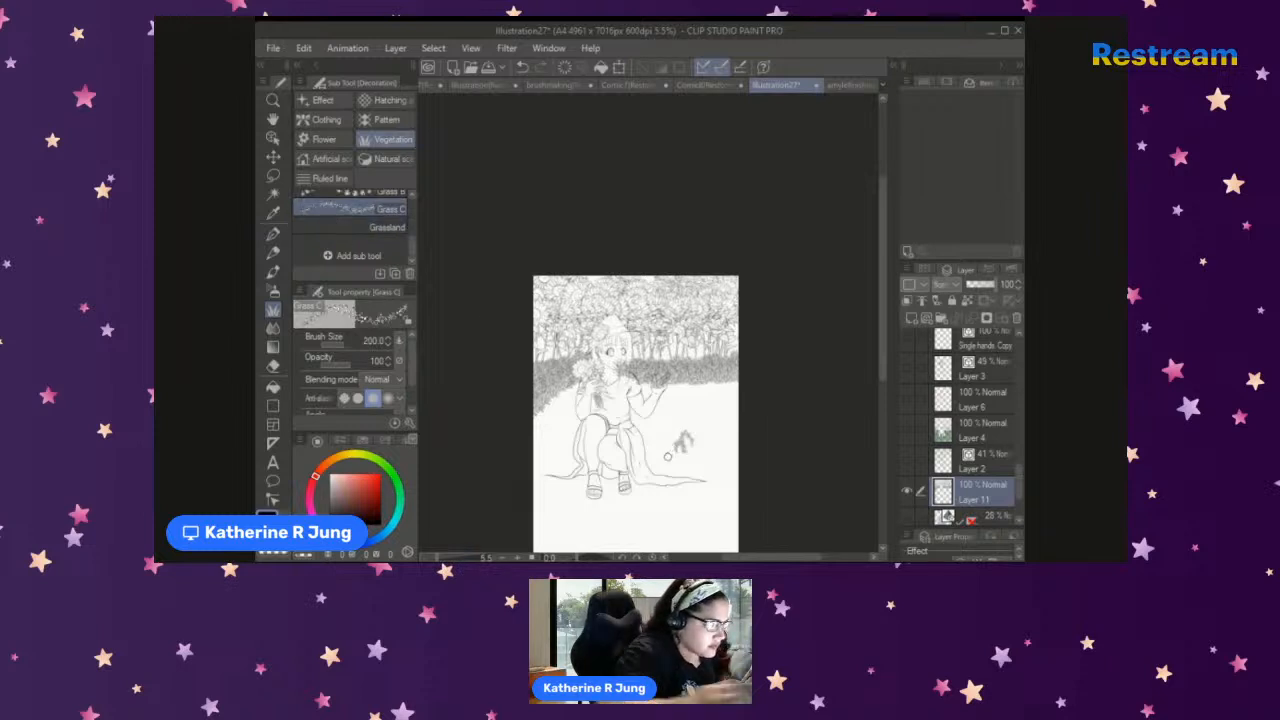
key(ctrl+z)
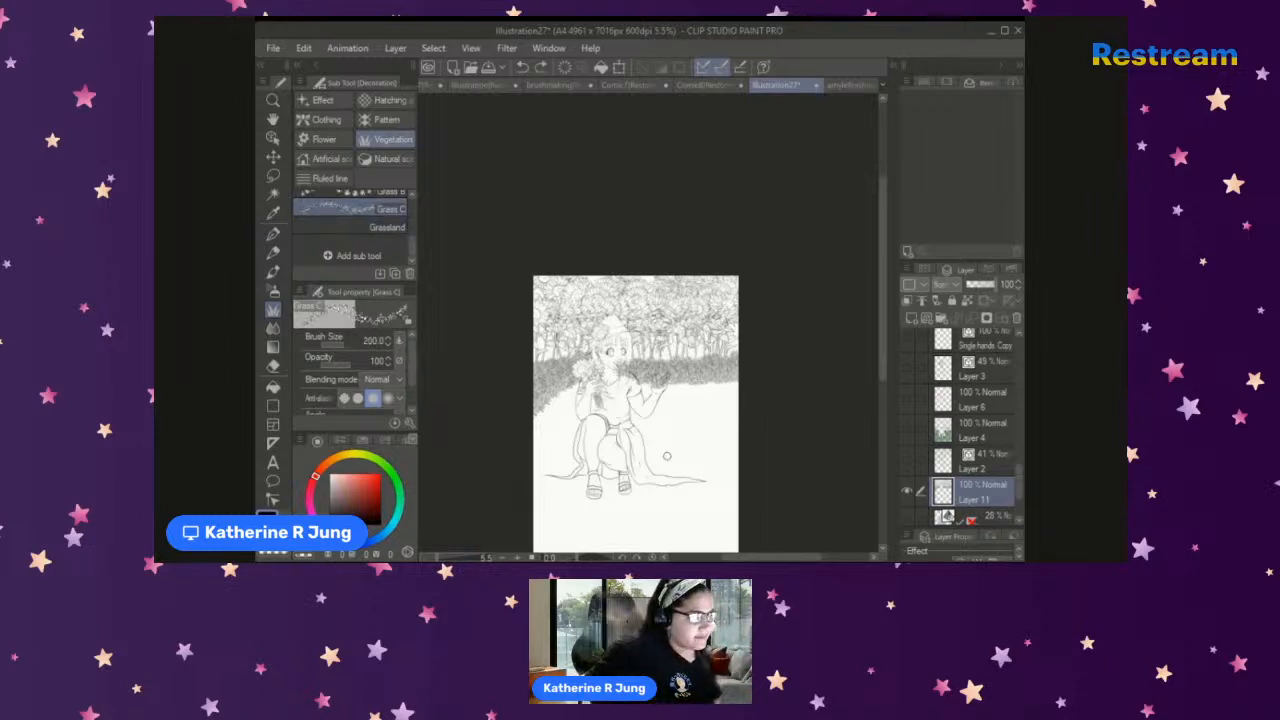
Step: Try Grass C at size 2000 on the blank ground beside the girl, and undo it
scroll(348, 205, up, 1)
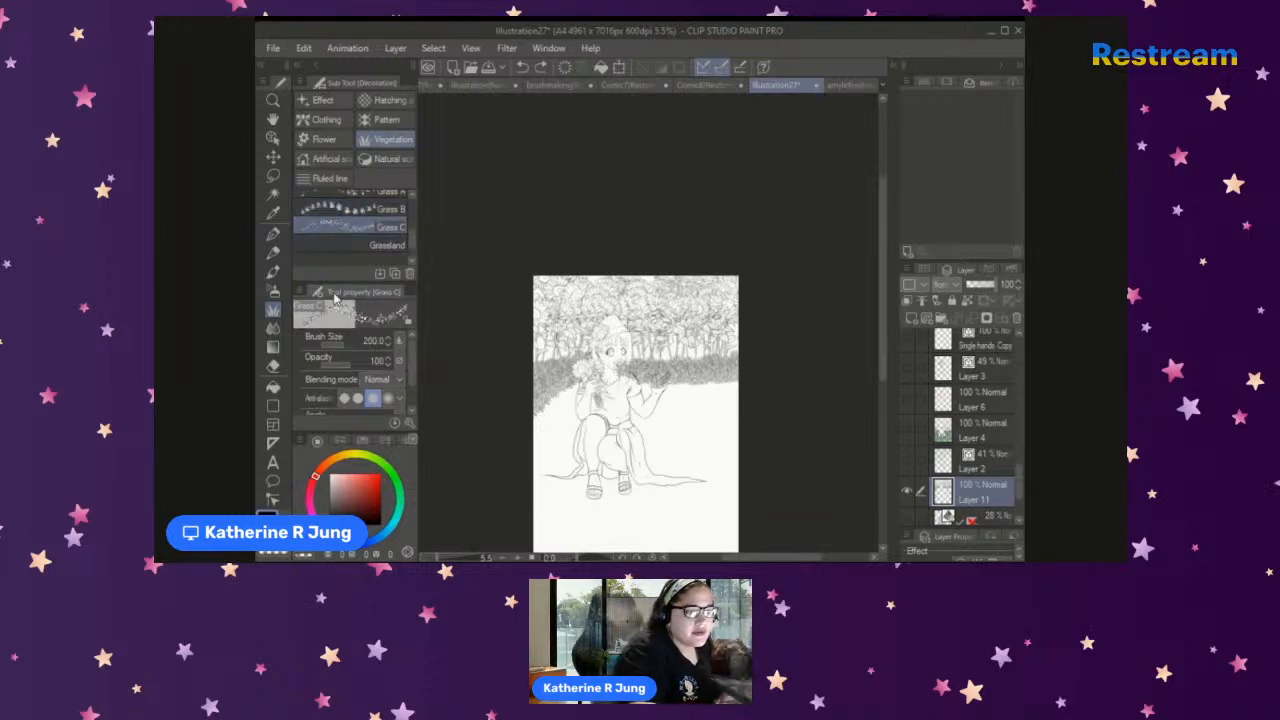
drag(697, 415, 670, 410)
key(ctrl+z)
key(ctrl+z)
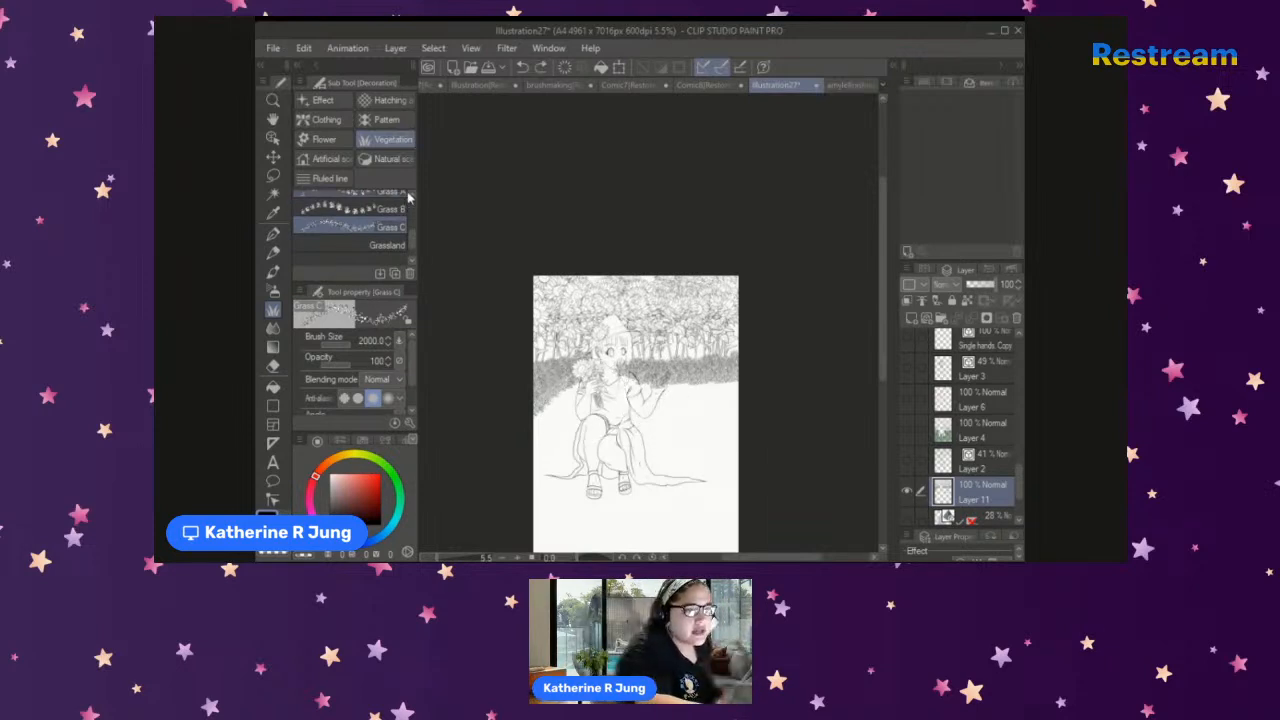
scroll(355, 224, up, 3)
scroll(405, 205, up, 5)
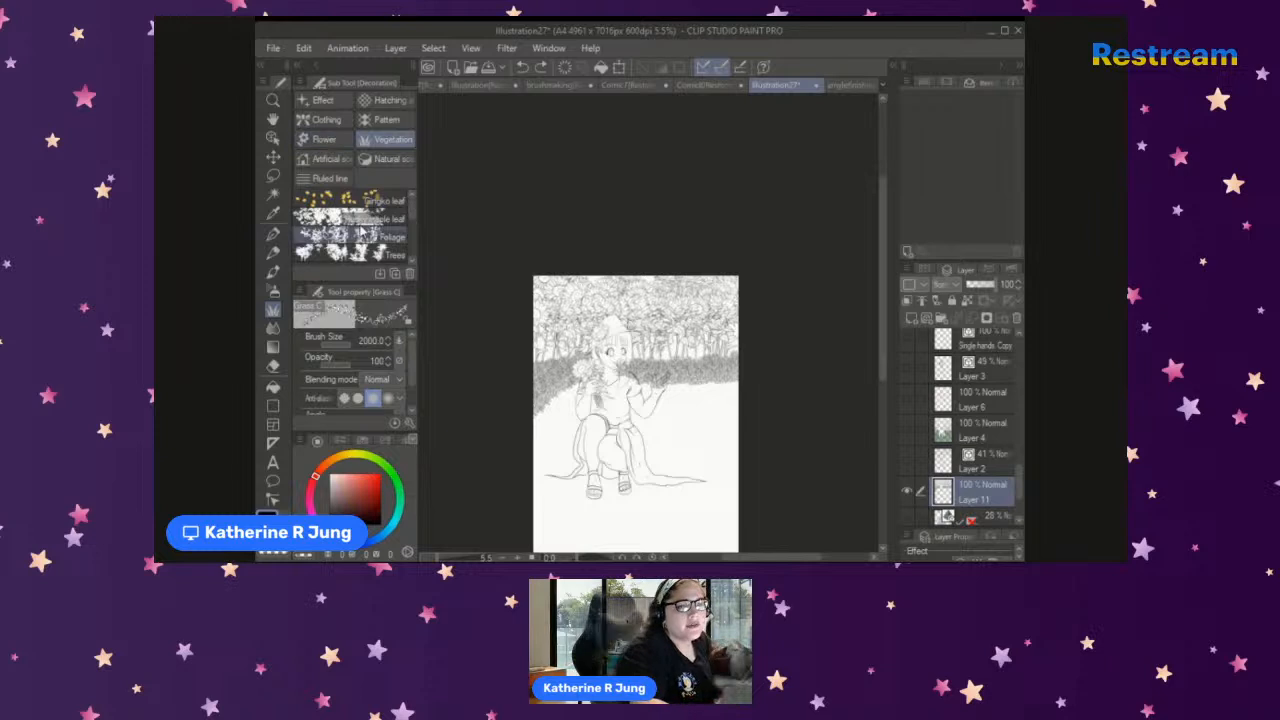
click(395, 273)
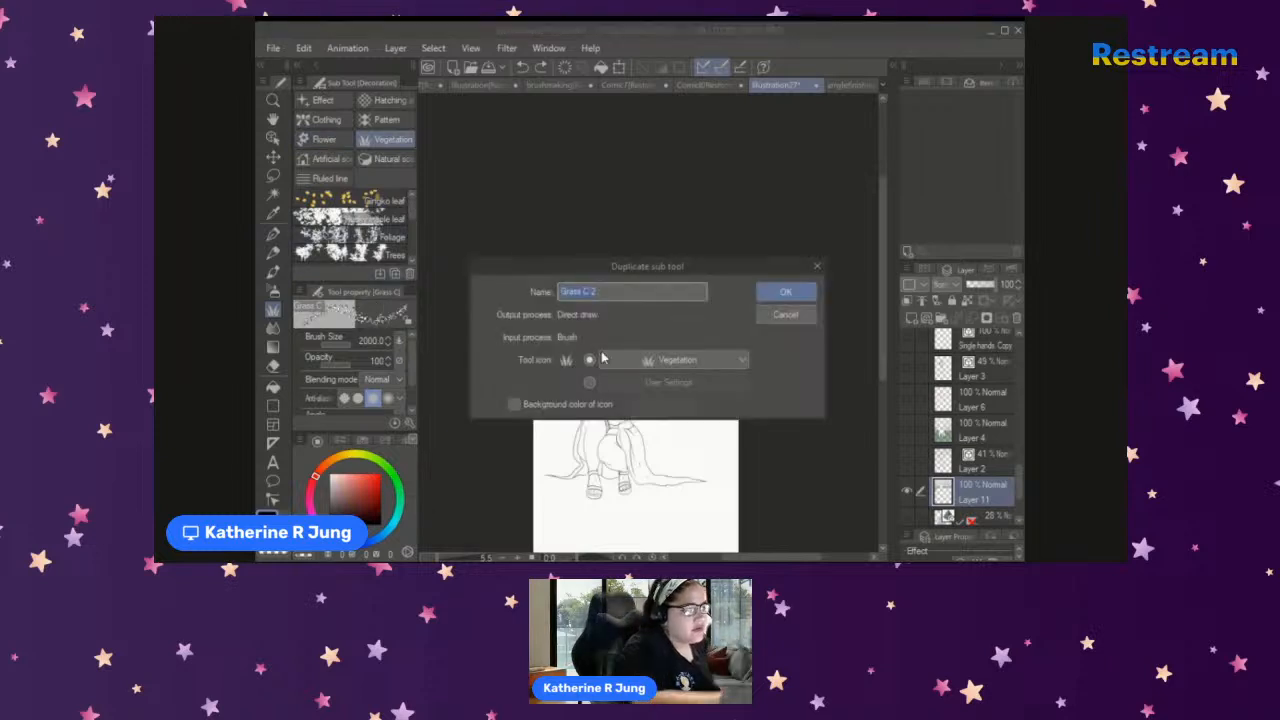
click(784, 318)
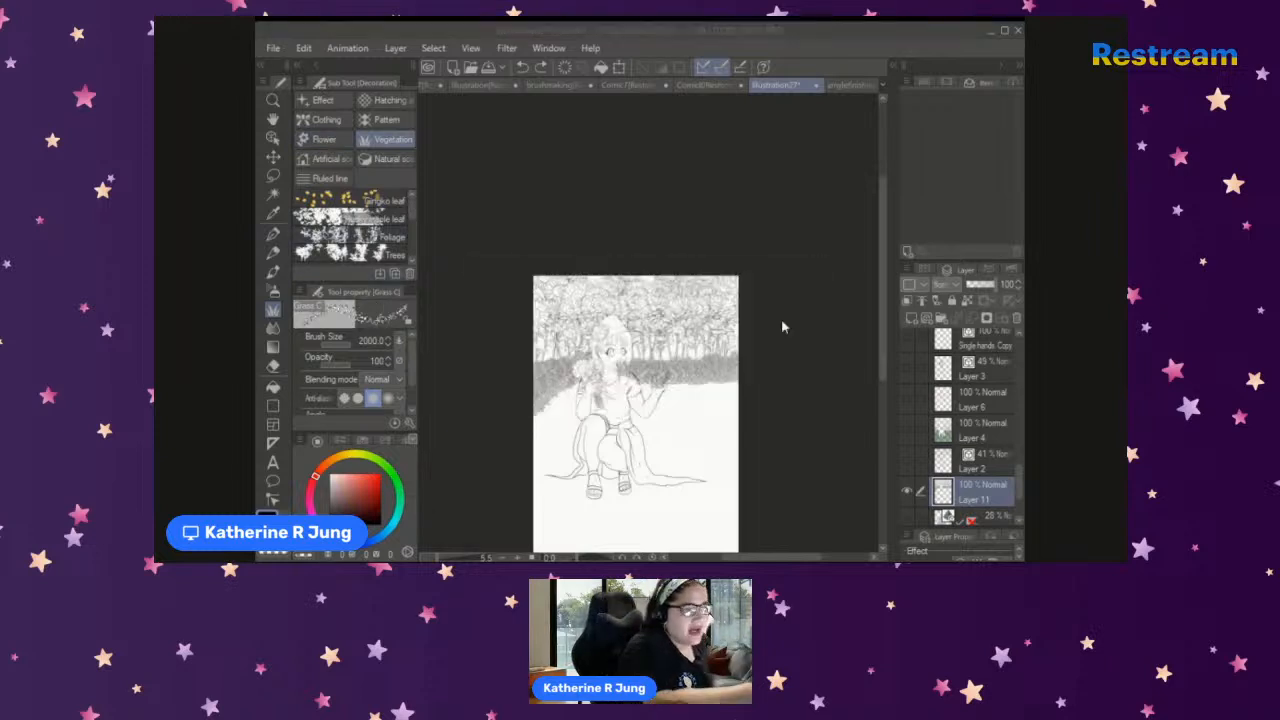
Step: Search the sub tools available to add for "grass", extend the search to ASSETS, and close the search without adding anything
click(381, 276)
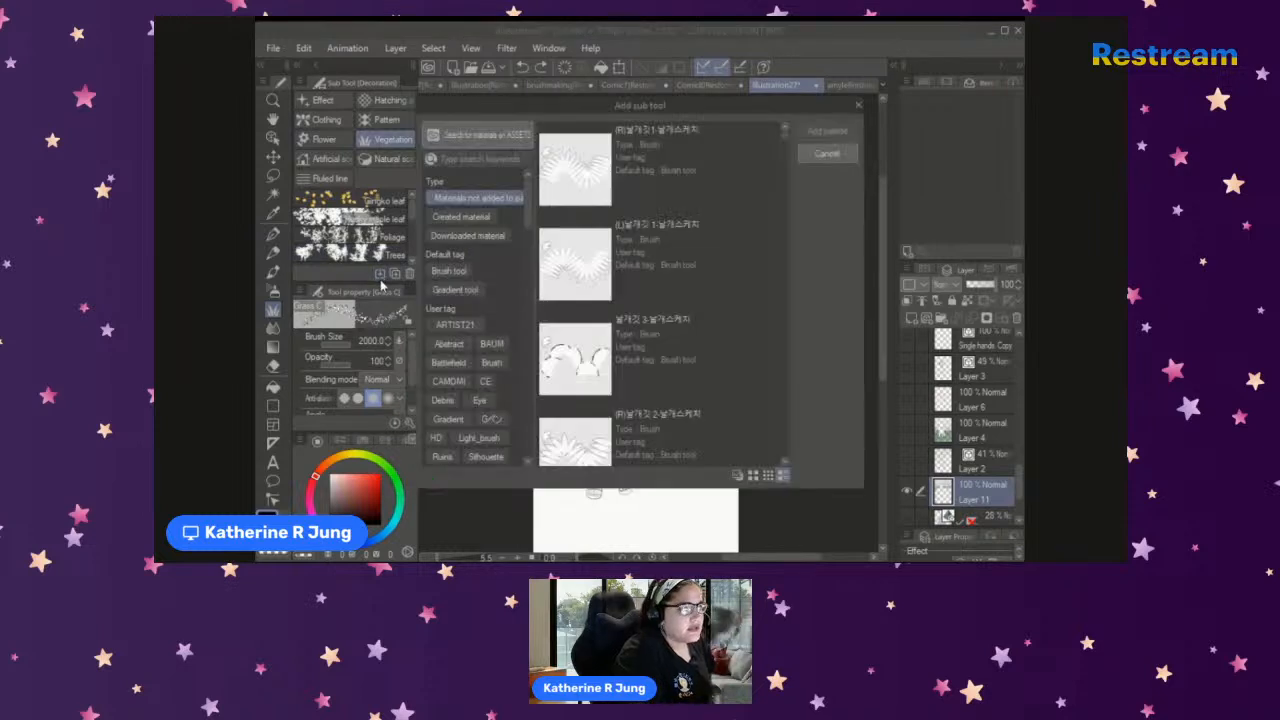
click(453, 155)
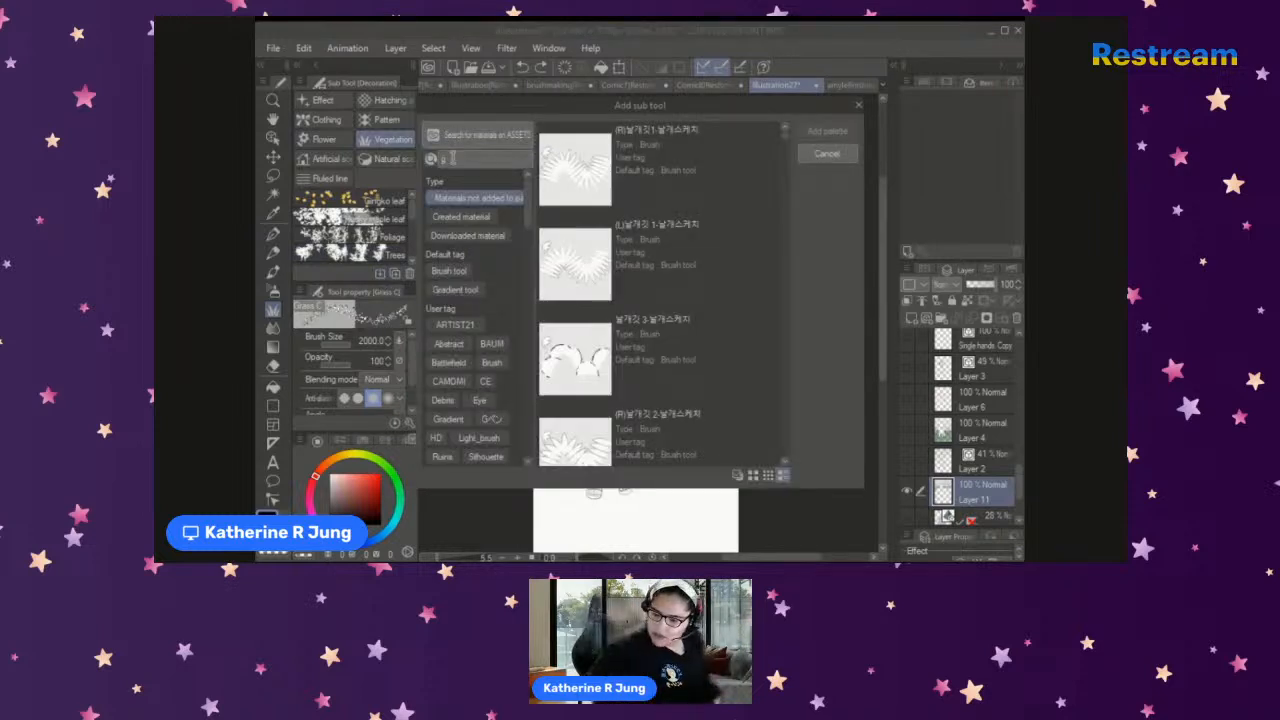
text(grass)
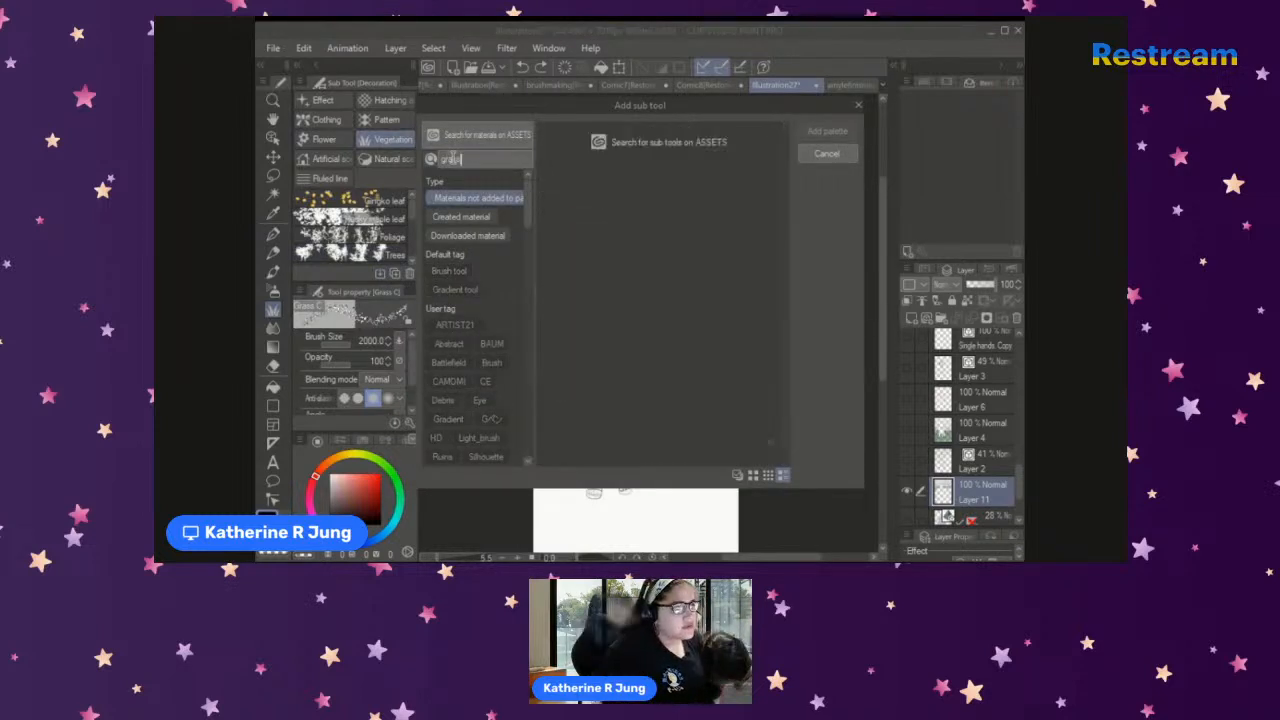
key(Return)
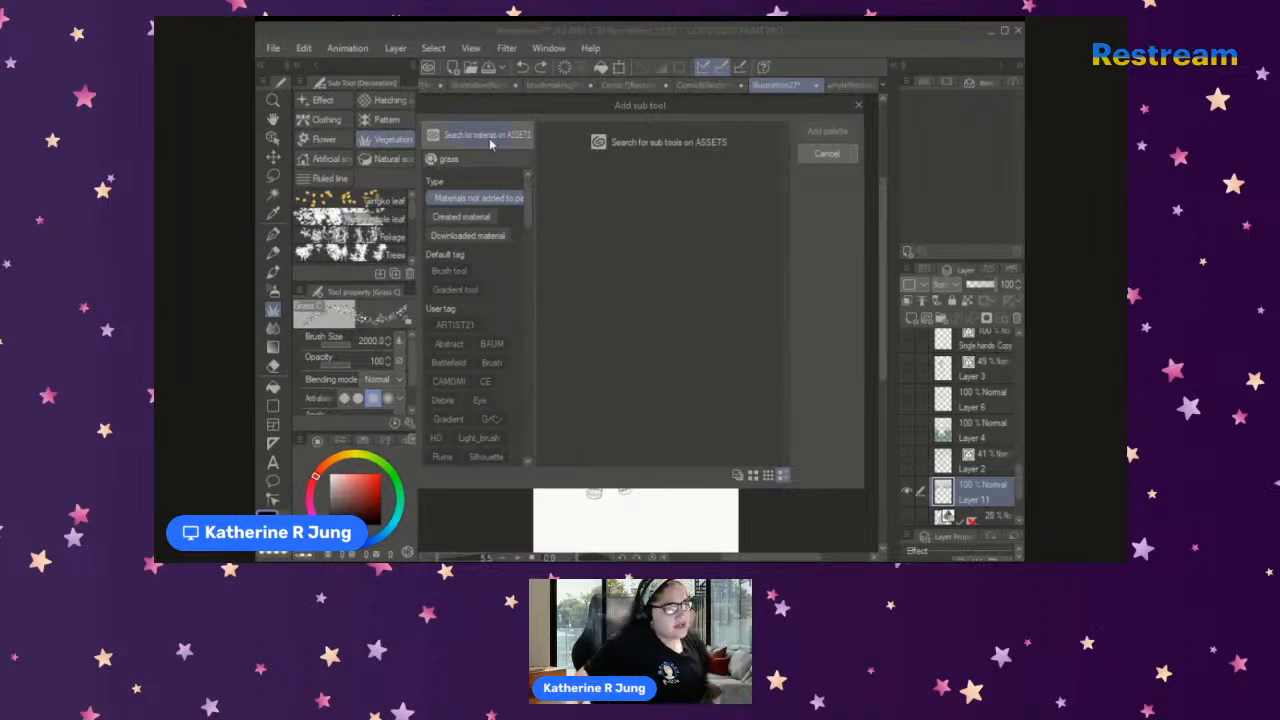
click(490, 143)
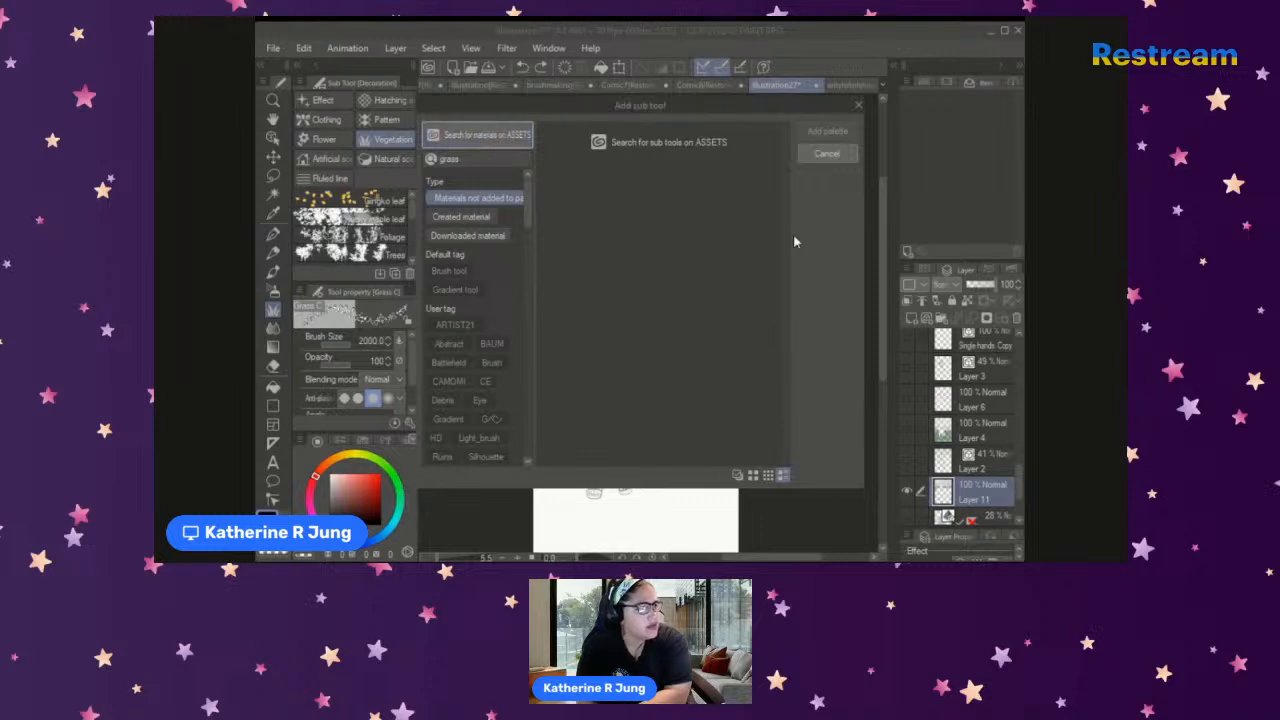
click(808, 156)
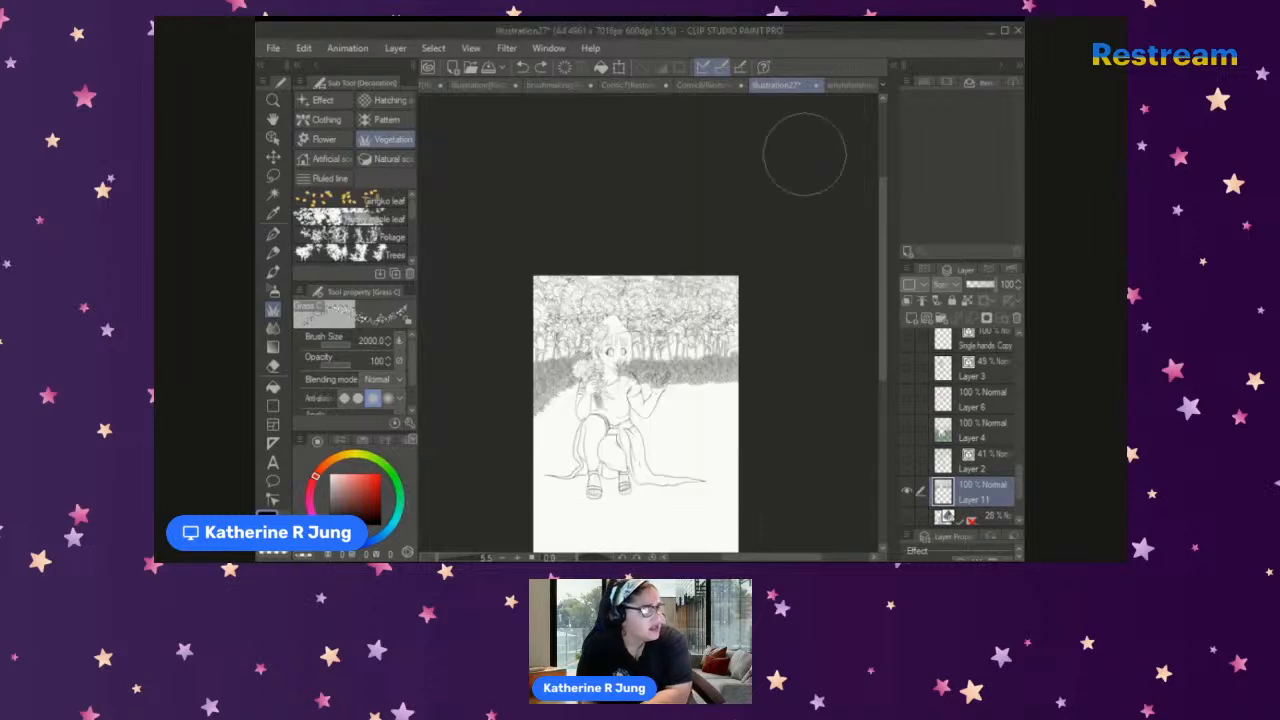
Step: Open the downloaded materials and look through them for a grass brush
click(895, 70)
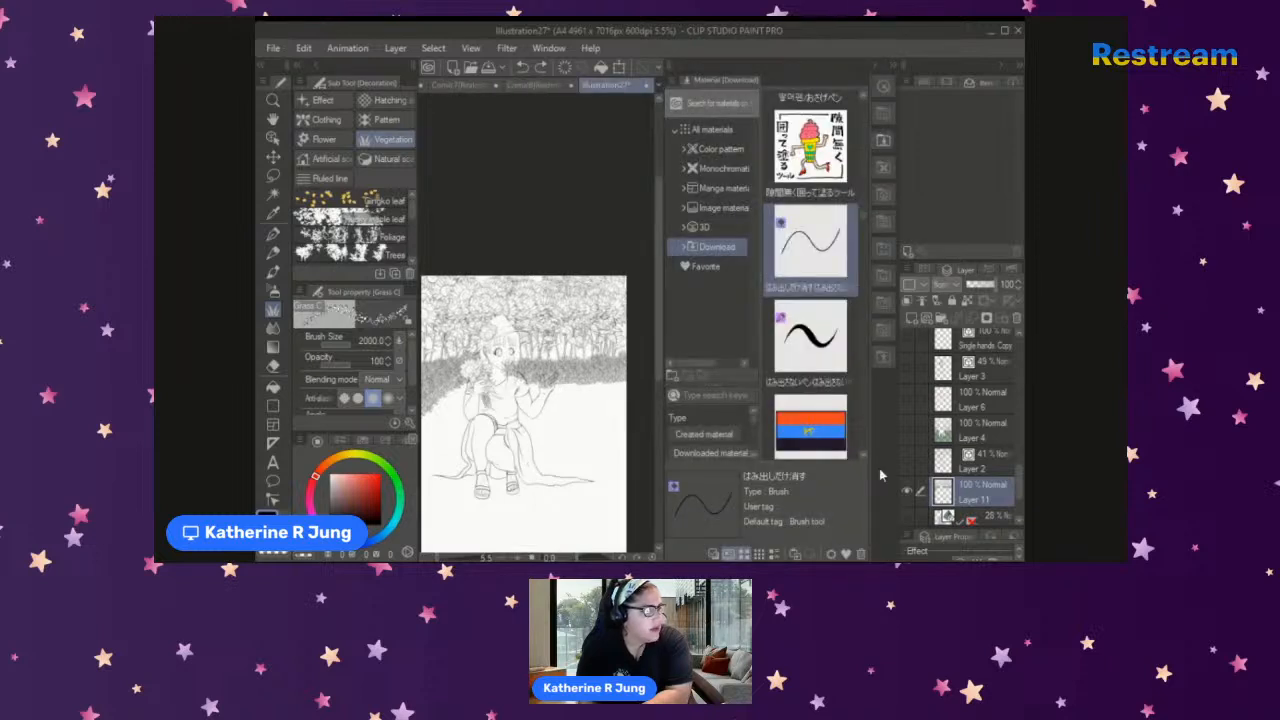
scroll(864, 460, down, 10)
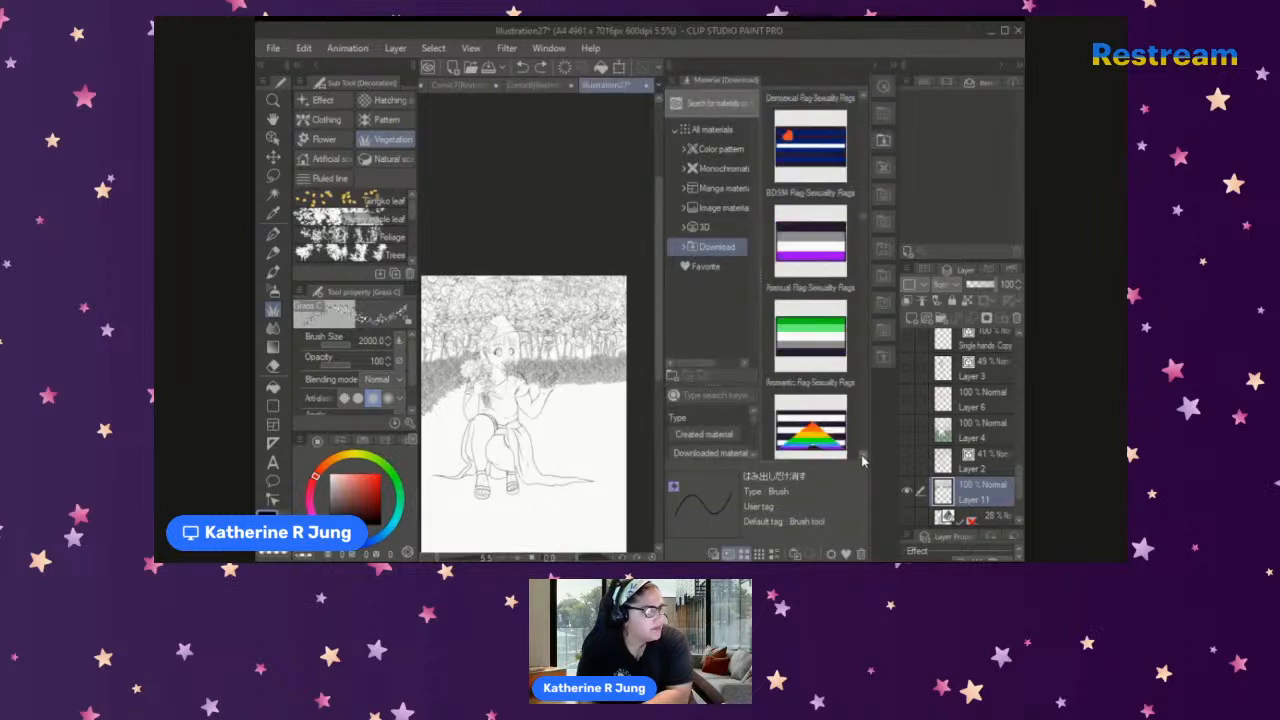
scroll(864, 460, down, 8)
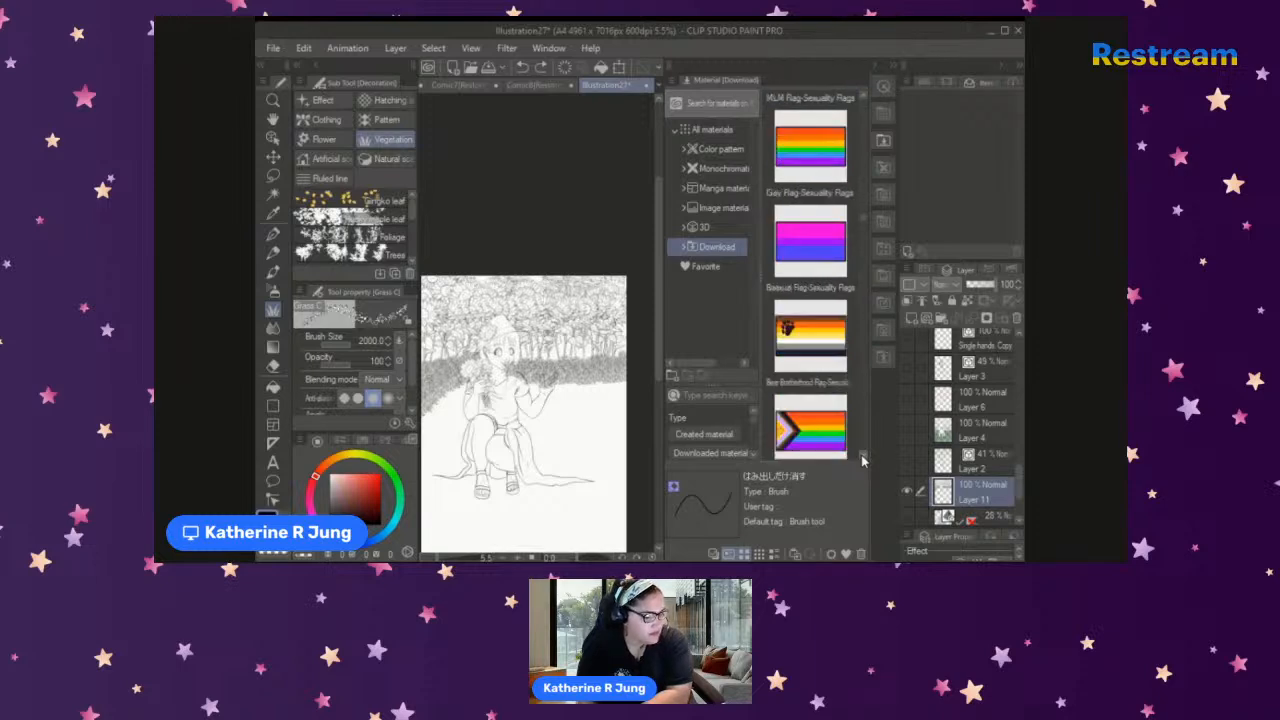
scroll(864, 460, down, 8)
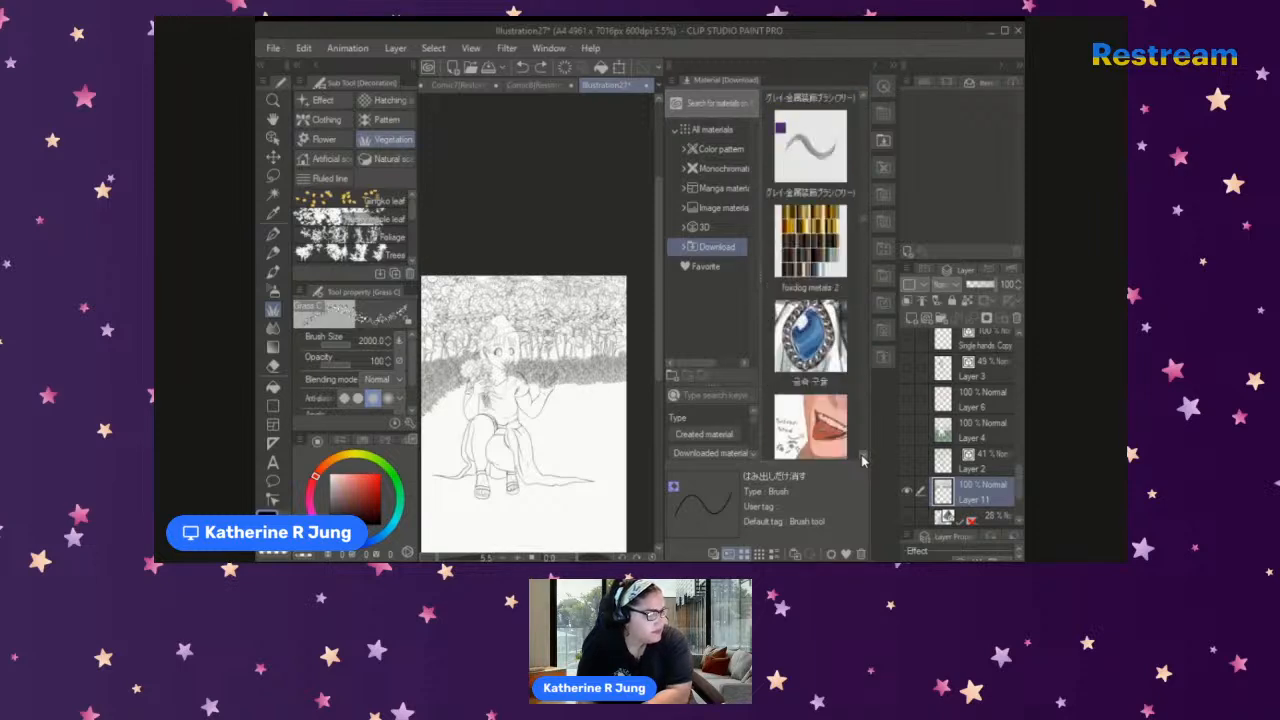
scroll(864, 460, down, 8)
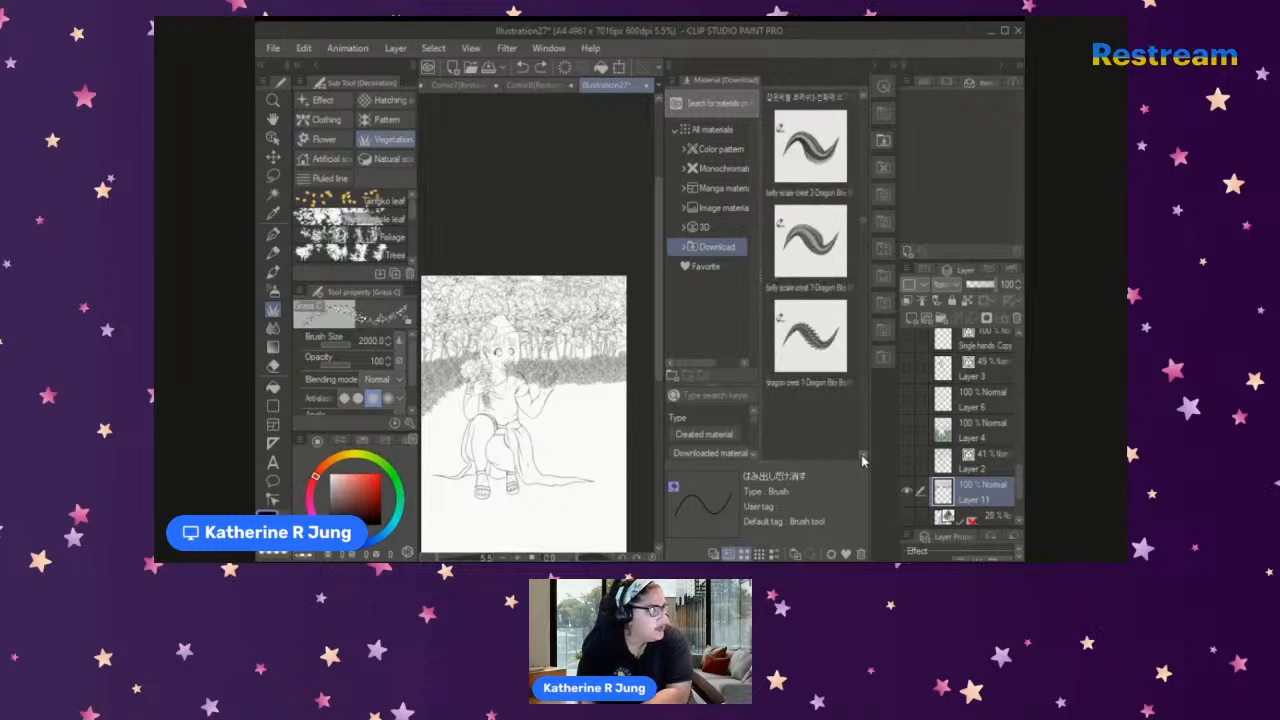
scroll(864, 460, down, 8)
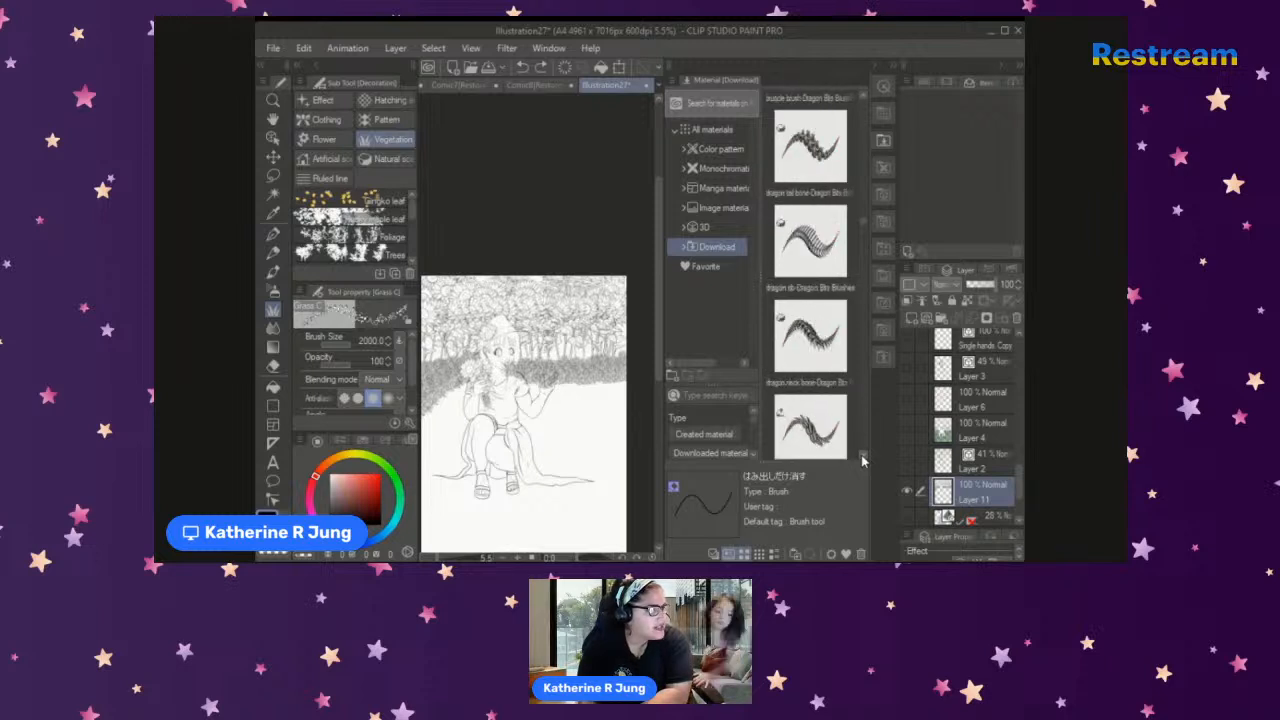
scroll(864, 460, down, 4)
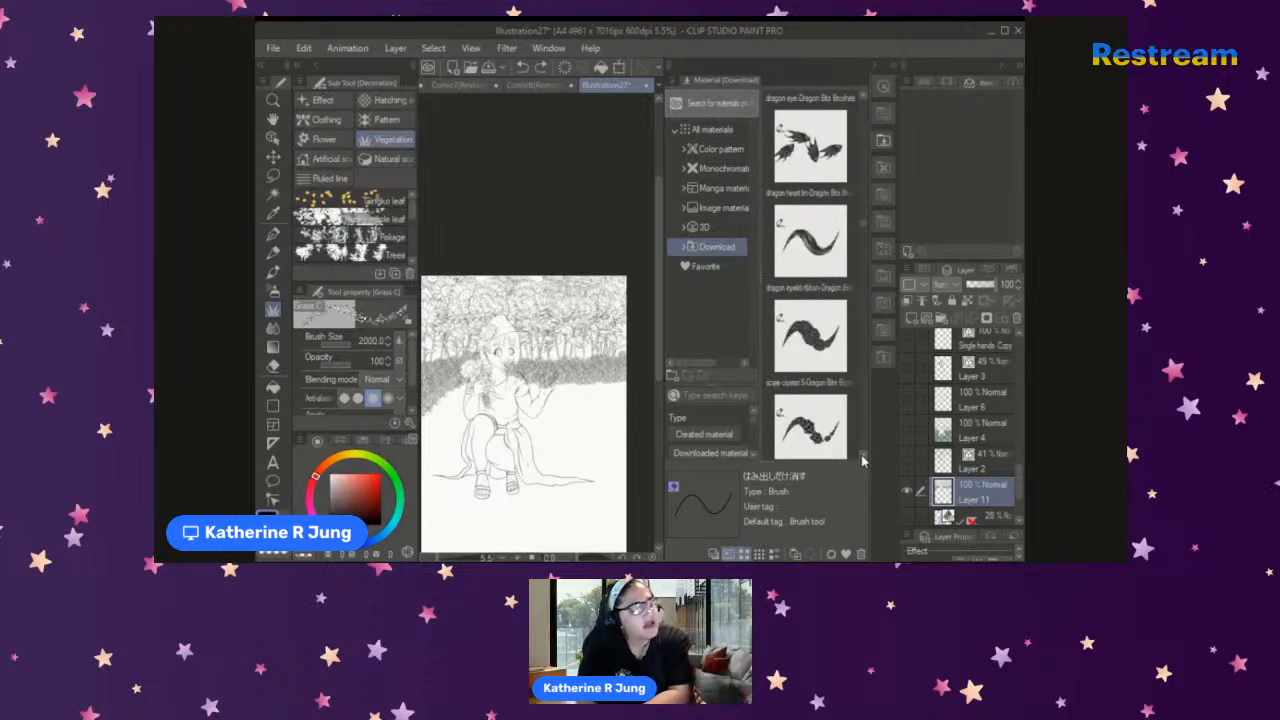
scroll(864, 460, down, 4)
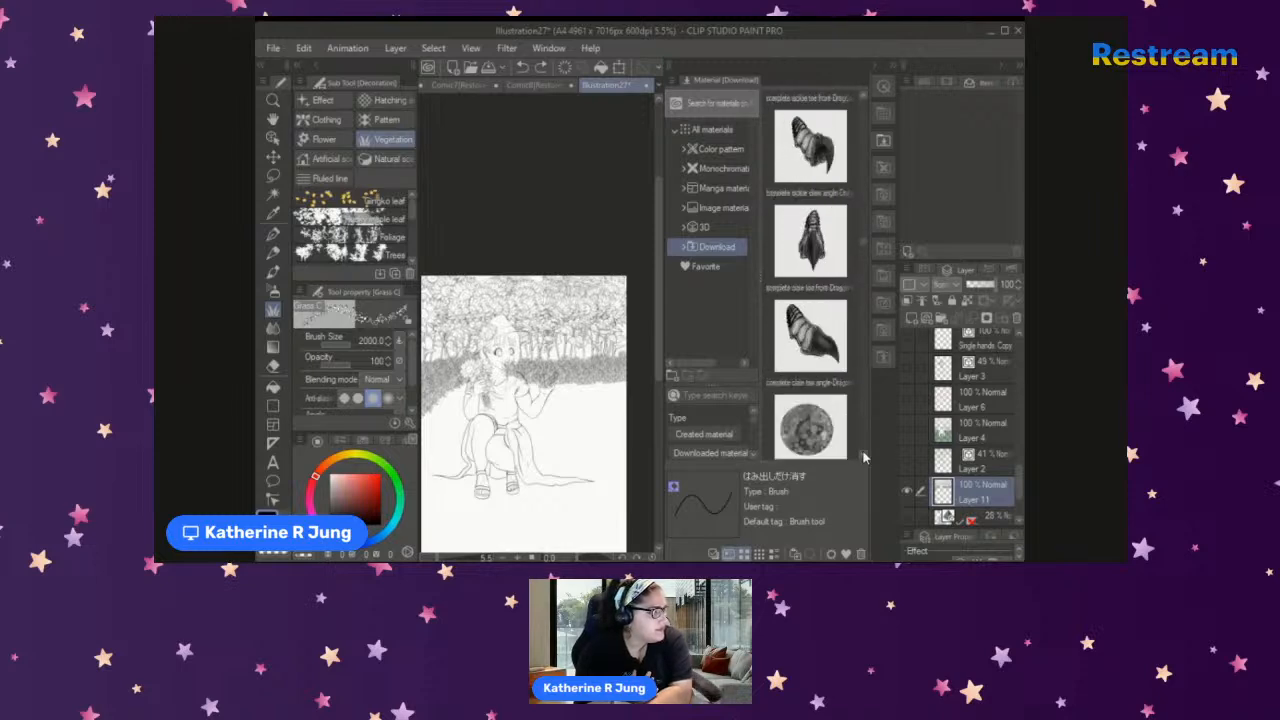
scroll(865, 457, down, 10)
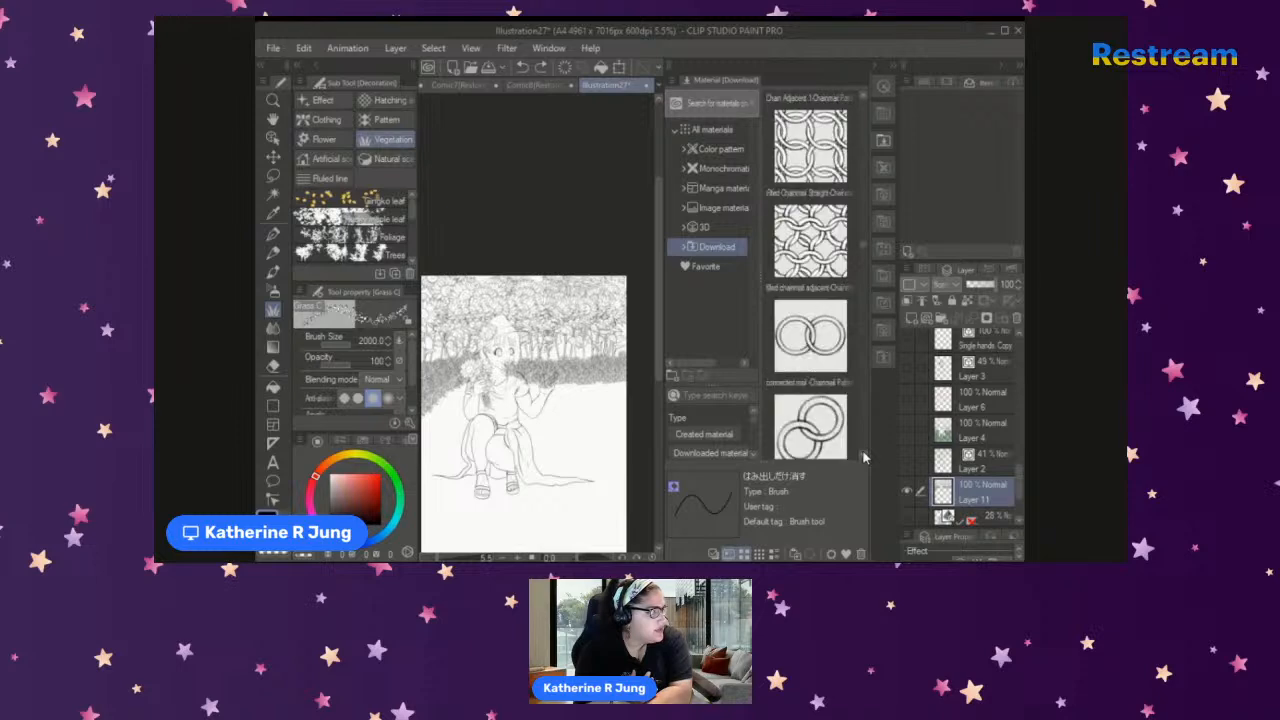
scroll(865, 457, down, 4)
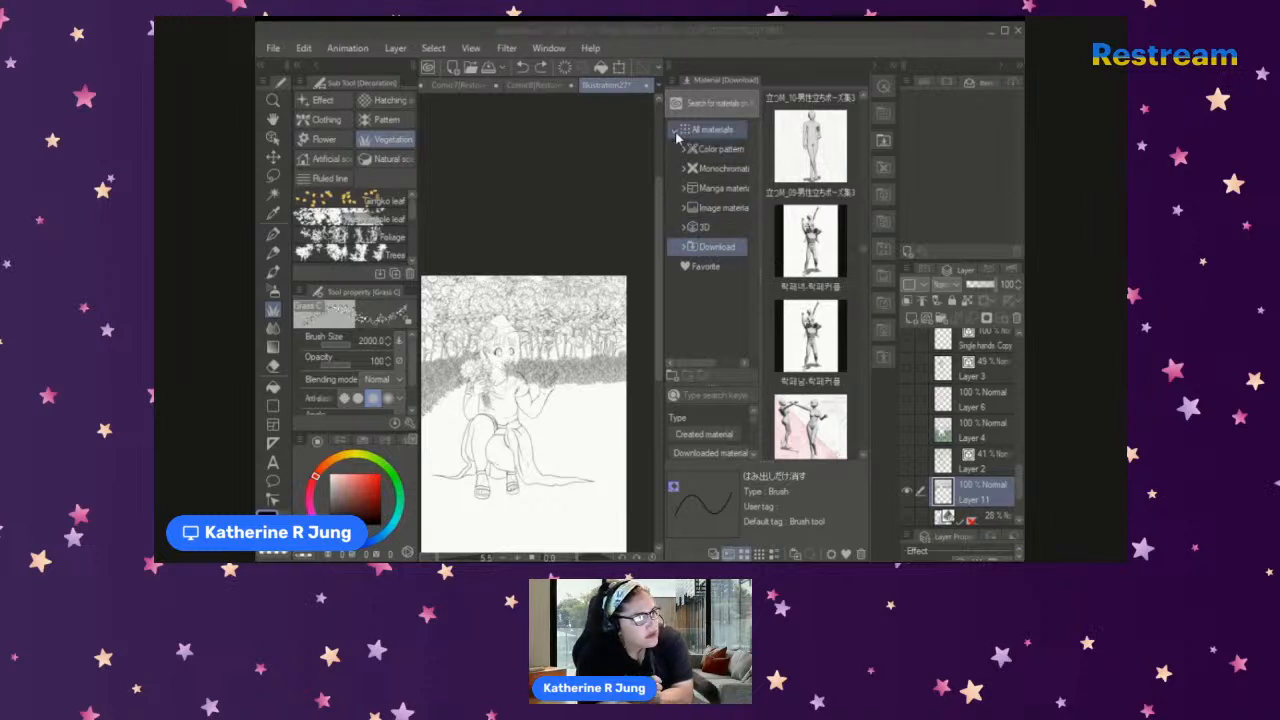
Step: Expand the Download category into its folders and return to the start of the downloaded materials
click(689, 253)
click(686, 248)
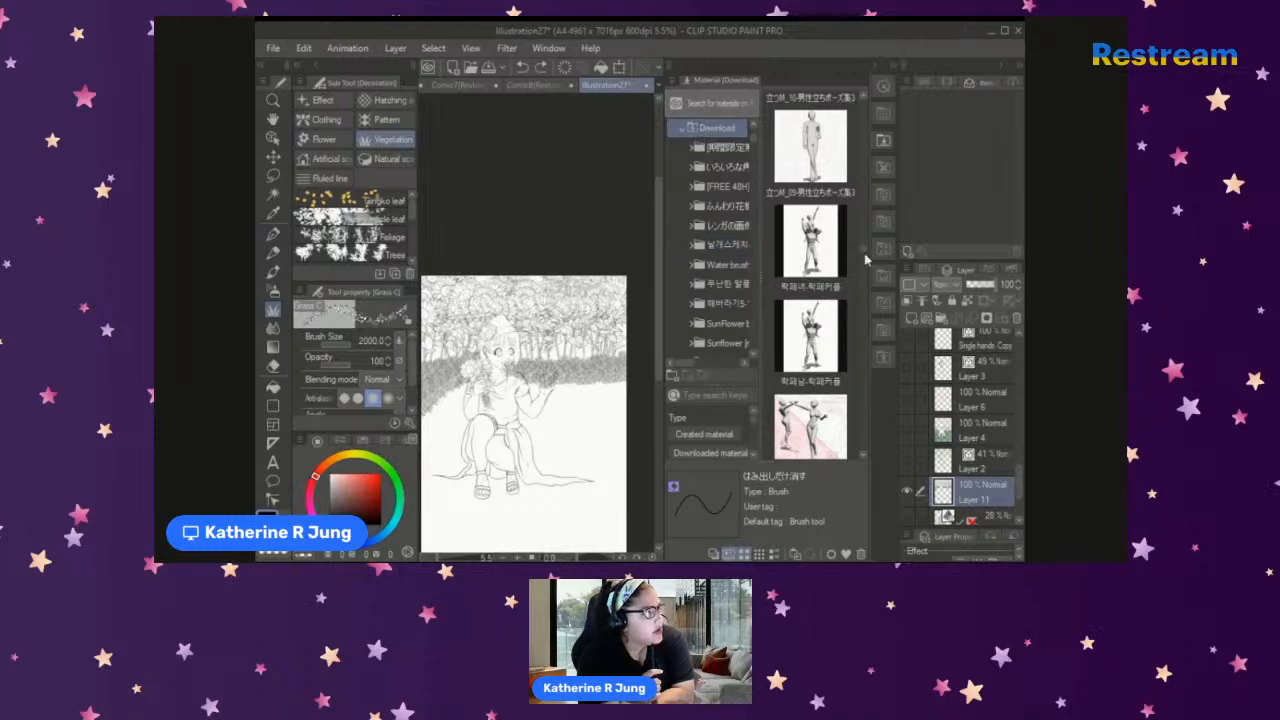
mouse_move(867, 246)
mouse_down()
mouse_move(866, 93)
mouse_move(862, 120)
mouse_up()
scroll(862, 120, up, 5)
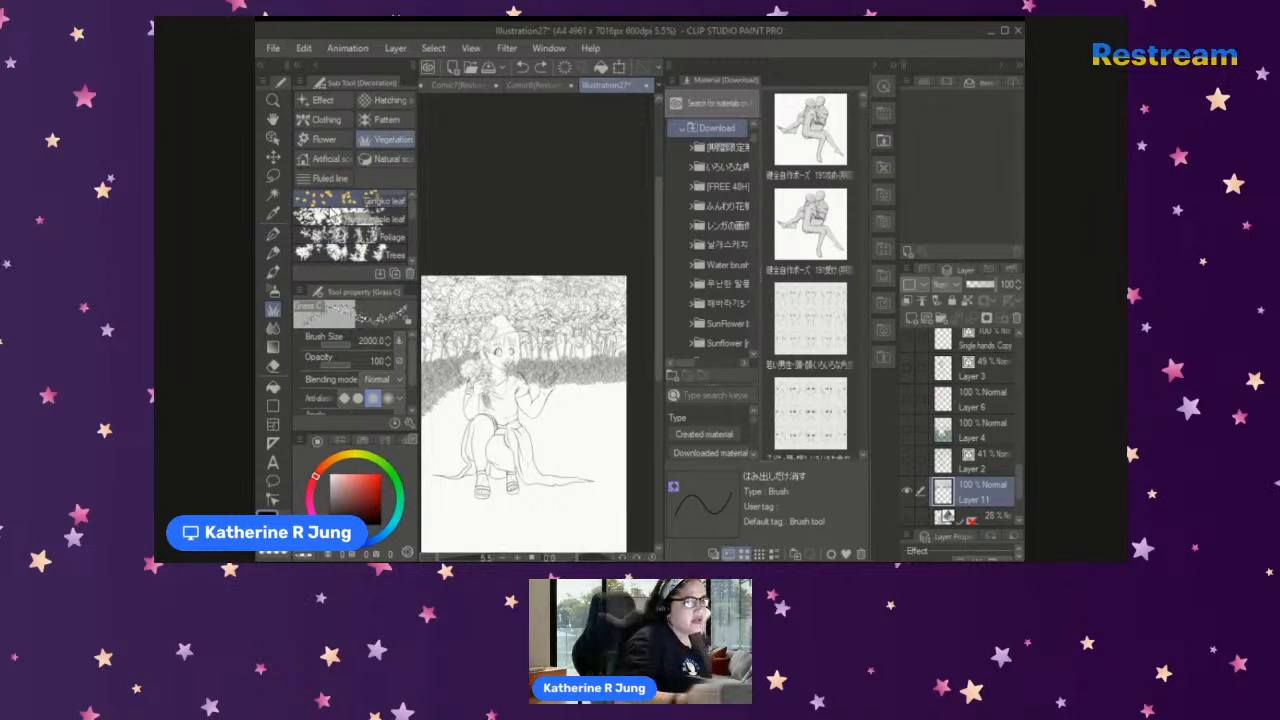
Step: Look through the Flower group of the decoration brushes for one suited to grass
click(323, 139)
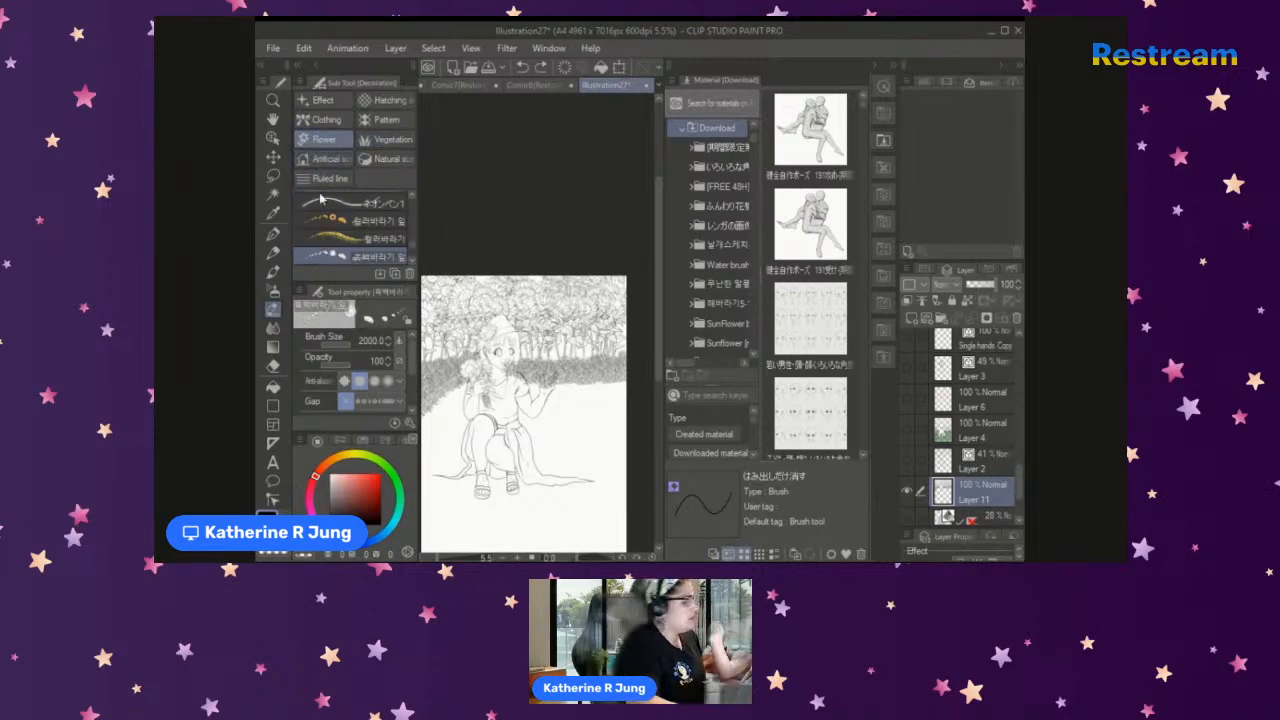
scroll(413, 204, up, 1)
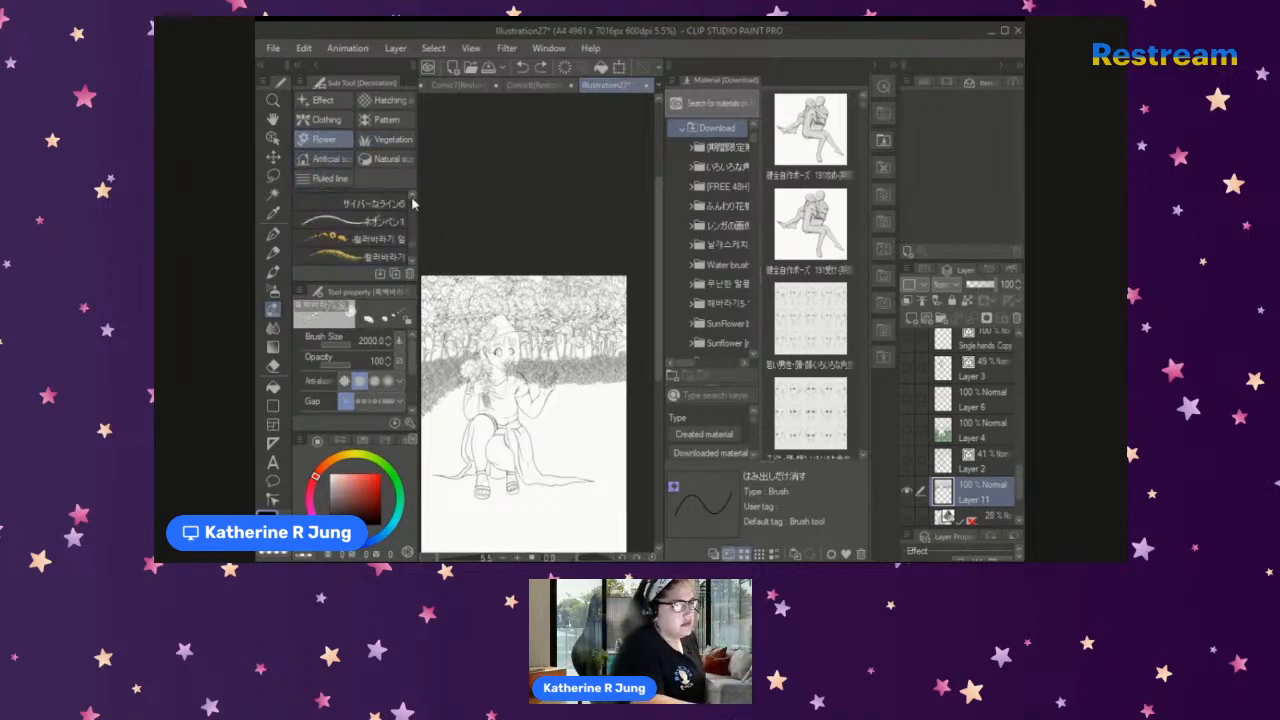
scroll(411, 204, up, 3)
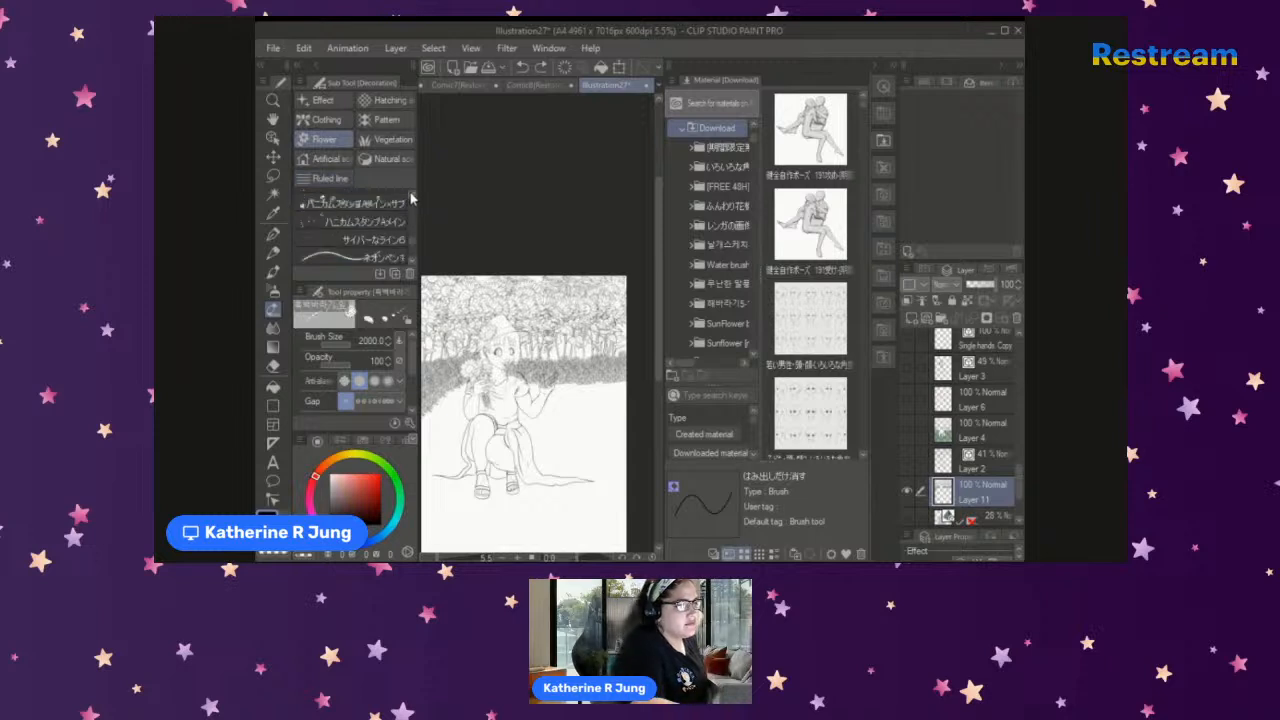
scroll(402, 195, up, 2)
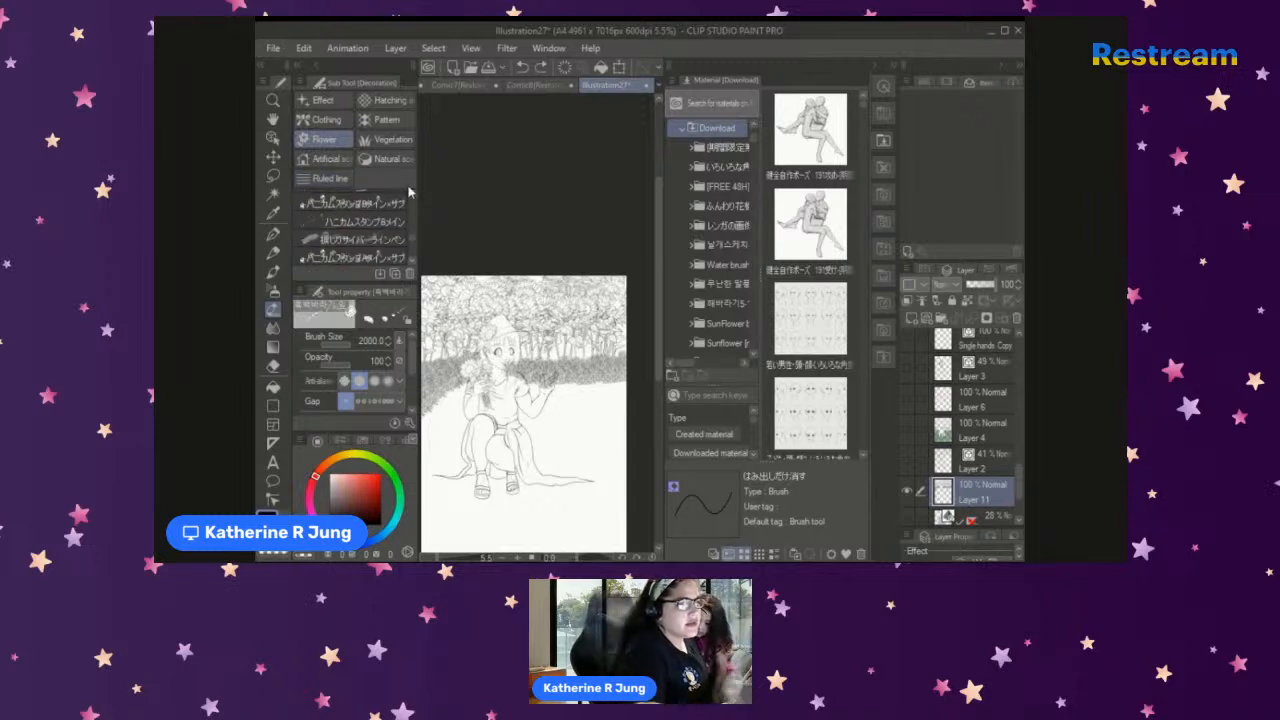
scroll(410, 196, up, 5)
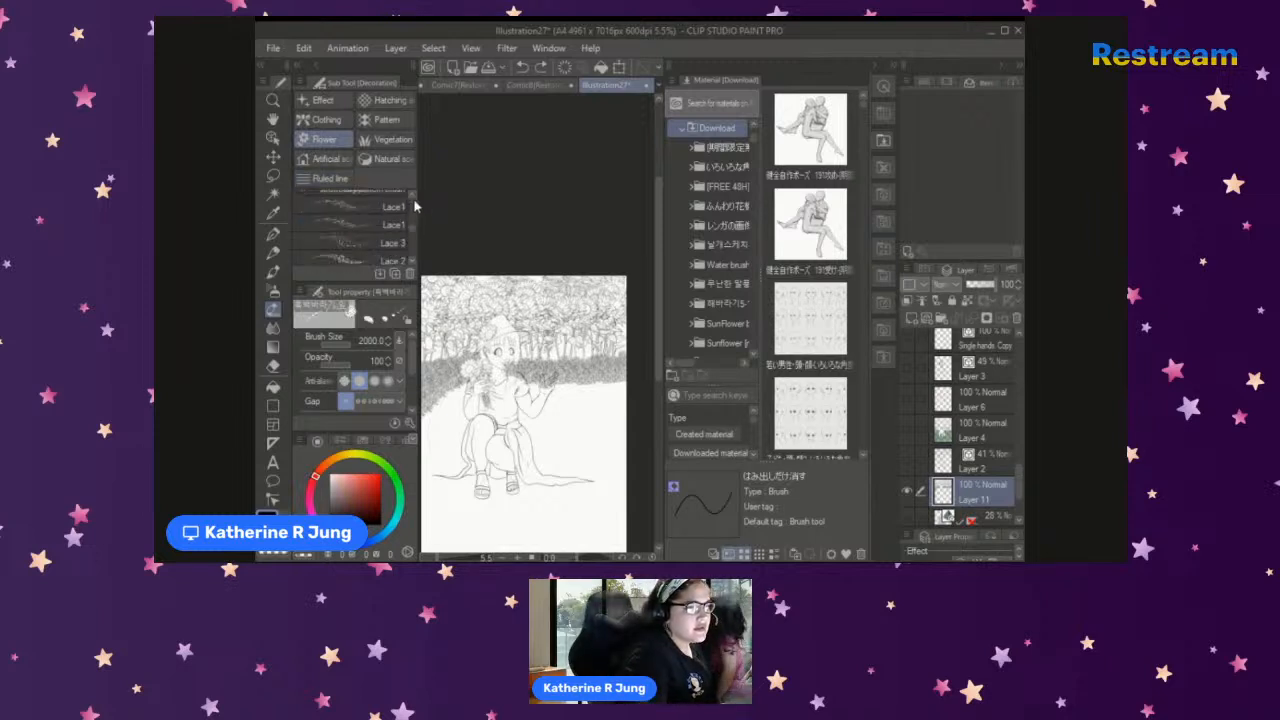
scroll(405, 198, up, 1)
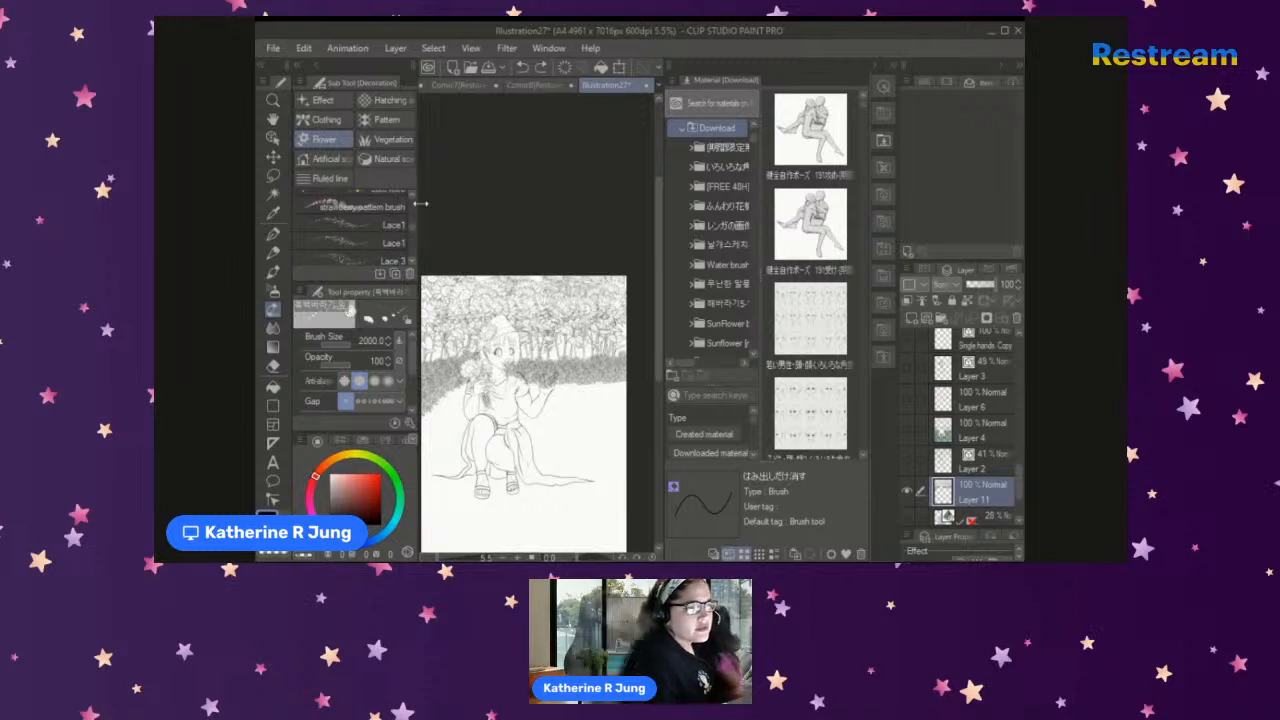
scroll(414, 196, up, 3)
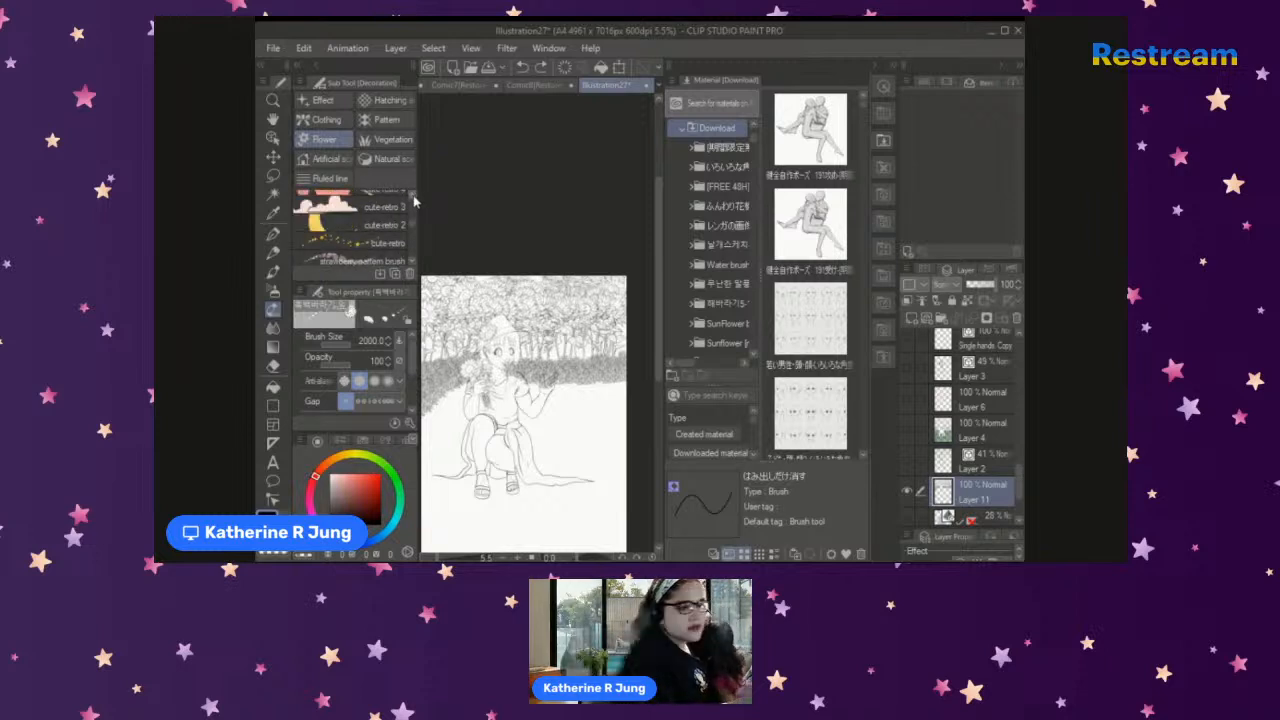
scroll(412, 198, up, 2)
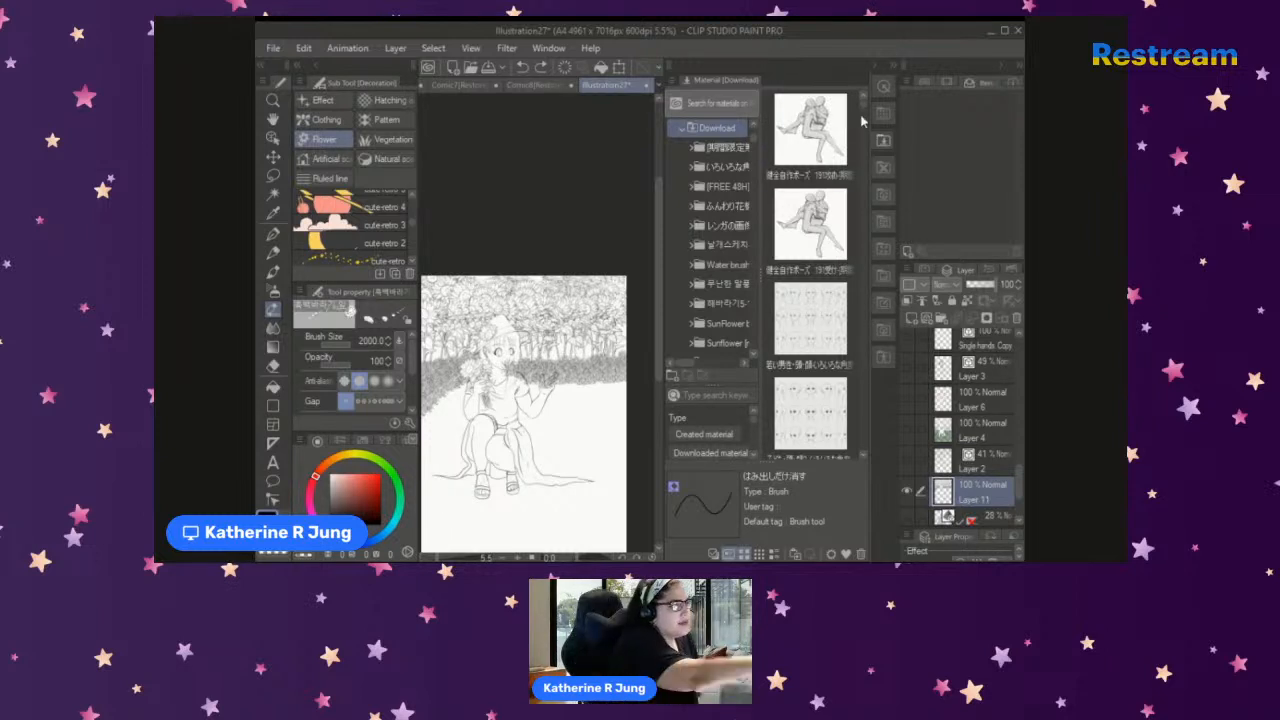
Step: Examine the downloaded materials again, from the first items down to the middle of the collection
scroll(862, 108, down, 10)
scroll(850, 122, down, 10)
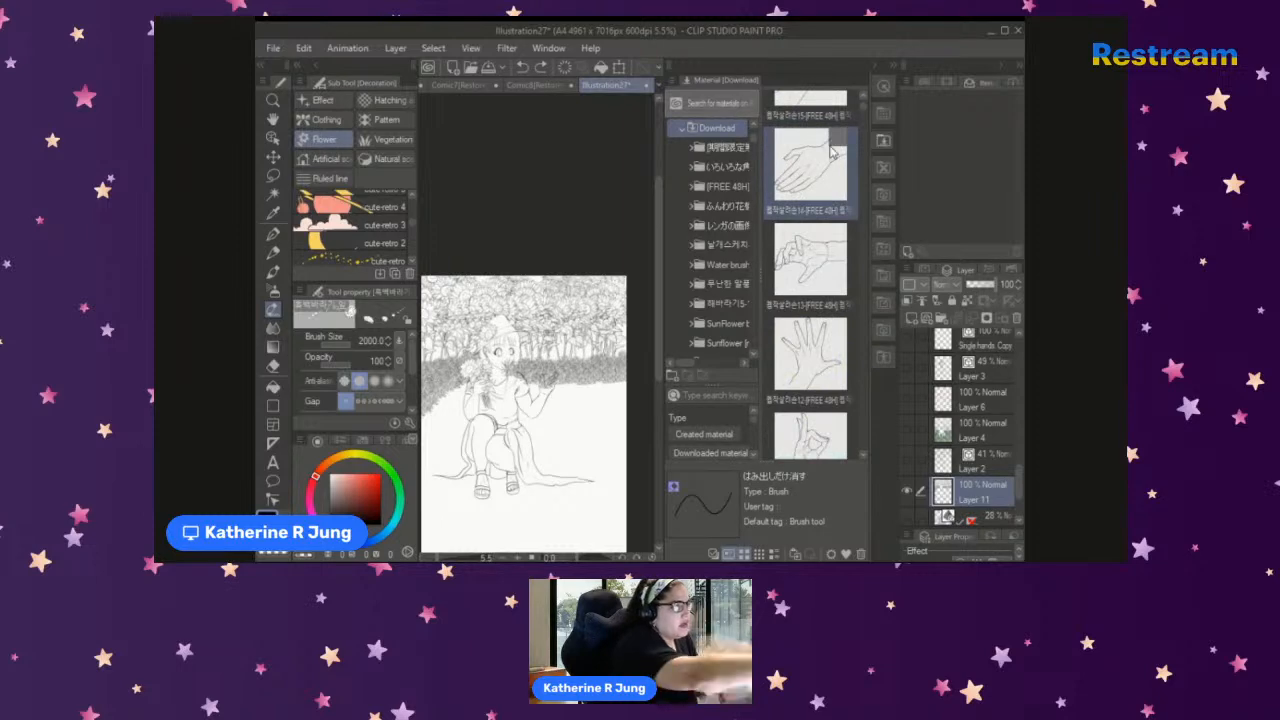
scroll(862, 120, down, 15)
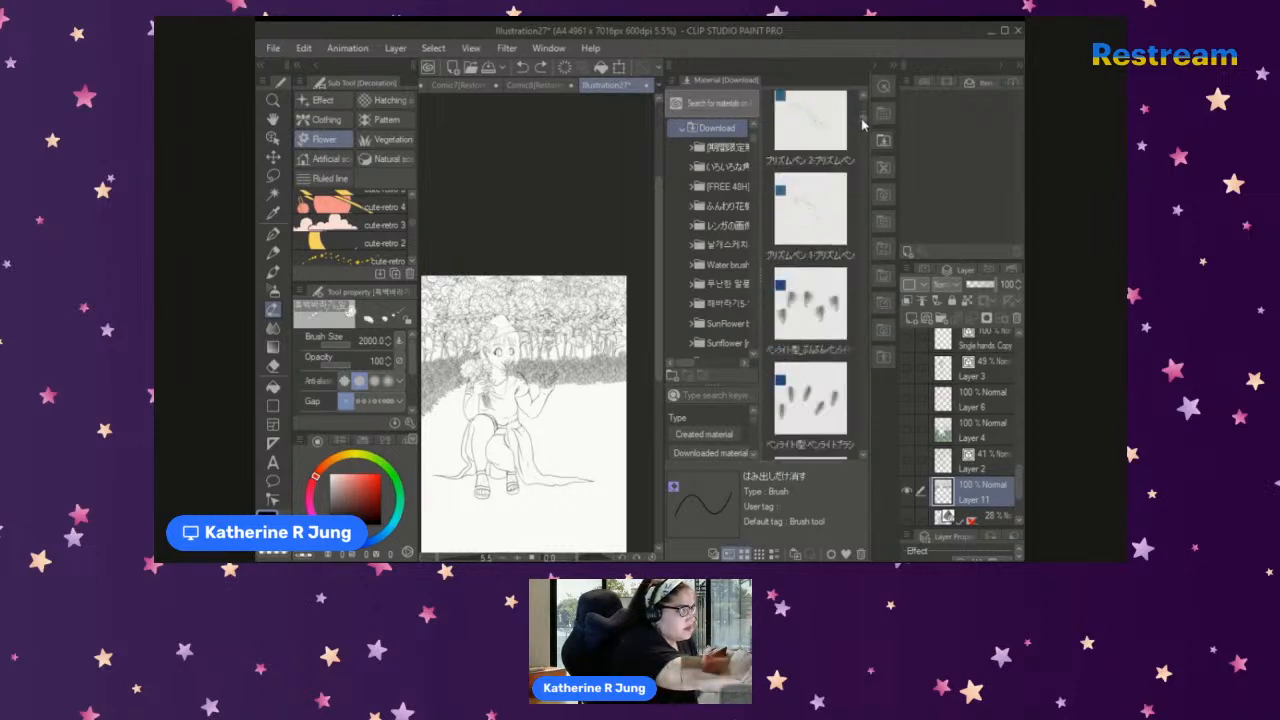
scroll(862, 135, down, 15)
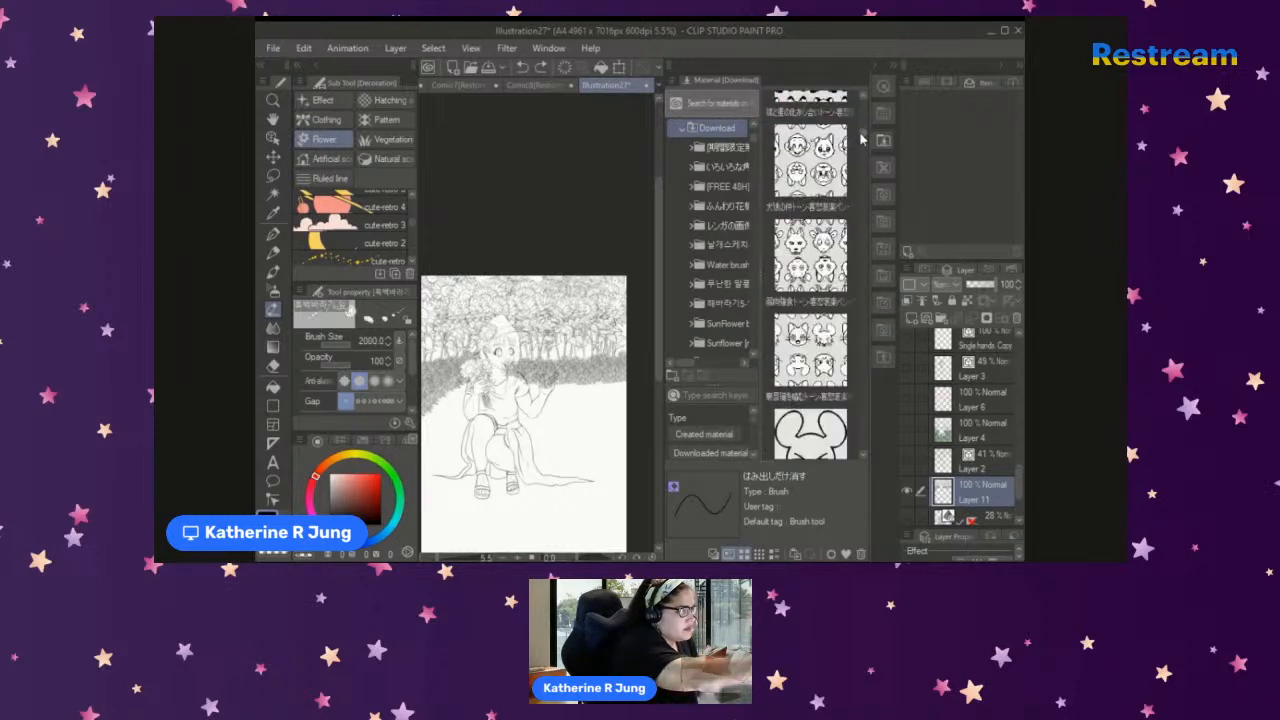
mouse_move(859, 147)
mouse_down()
mouse_move(846, 262)
mouse_move(857, 283)
mouse_up()
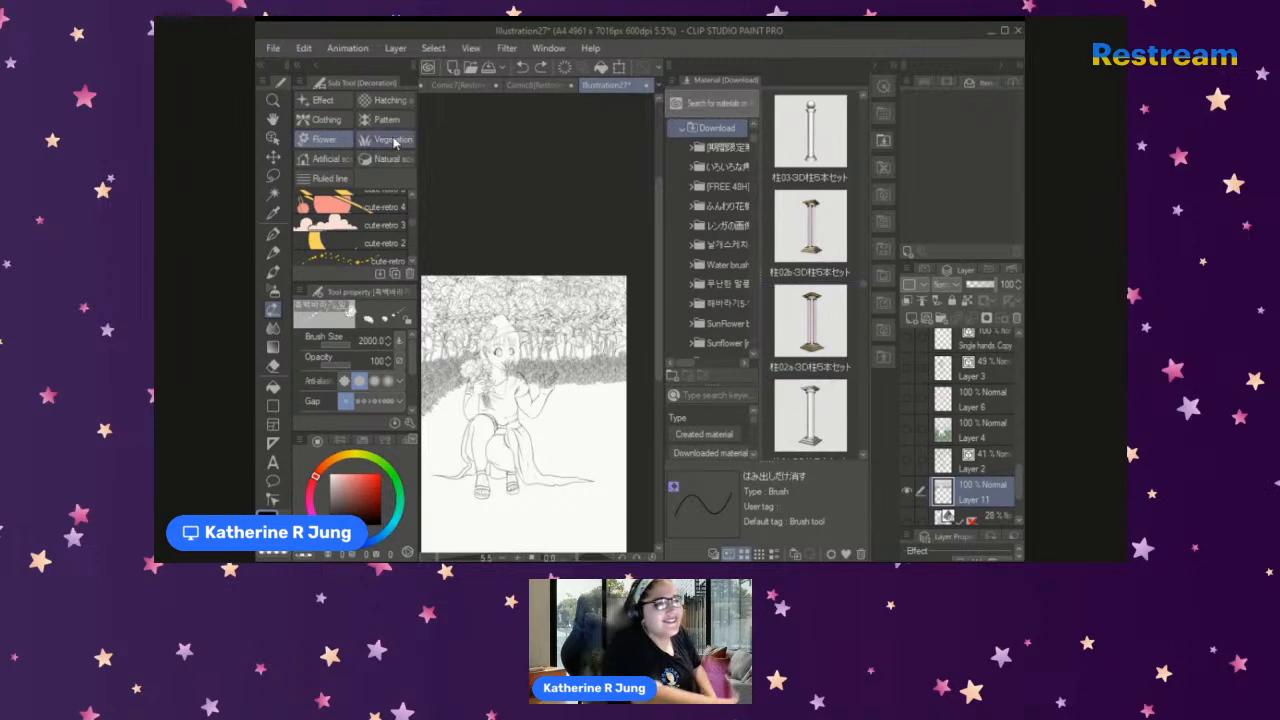
Step: Check the Hatching, Pattern and Vegetation brush groups and select the Grassland brush
click(382, 101)
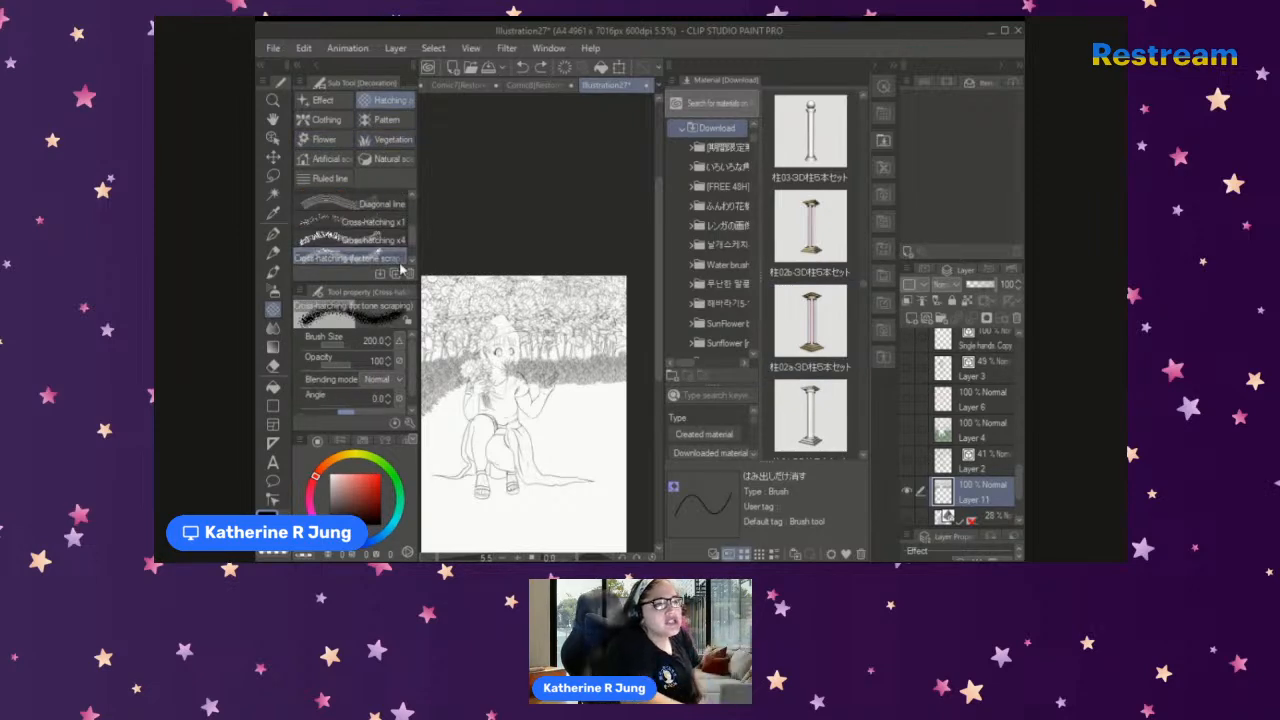
click(382, 124)
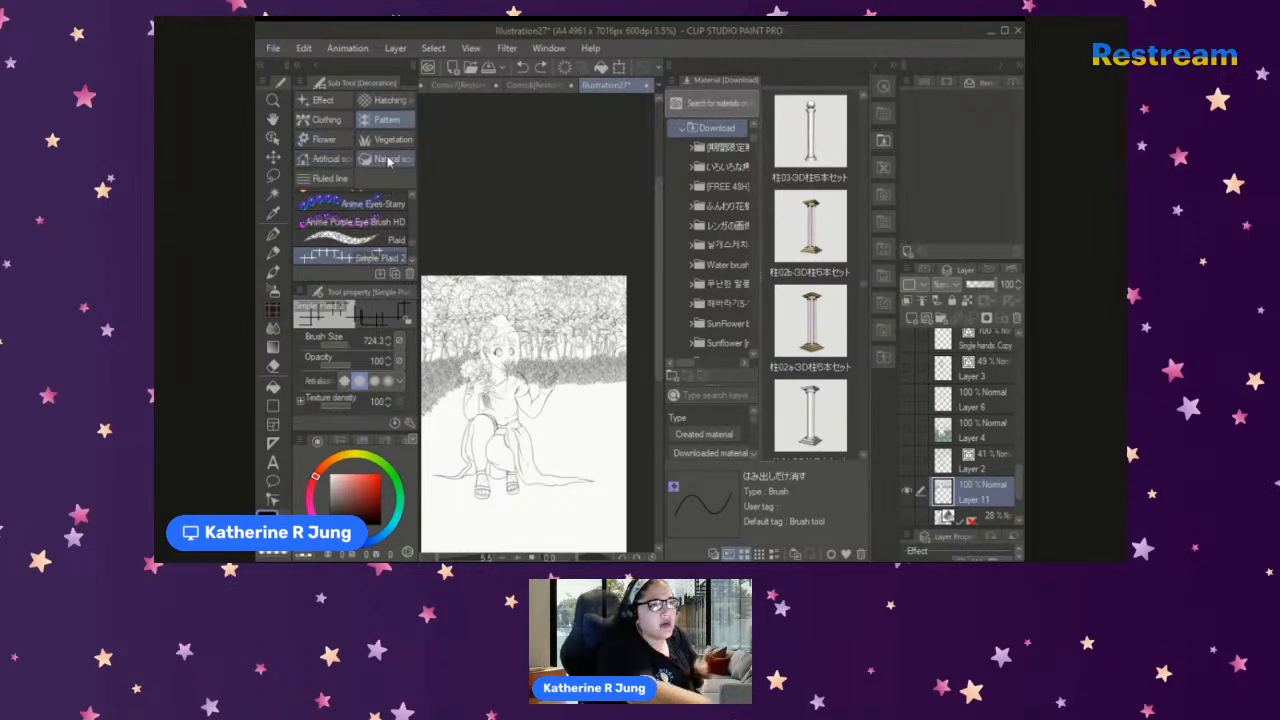
click(386, 139)
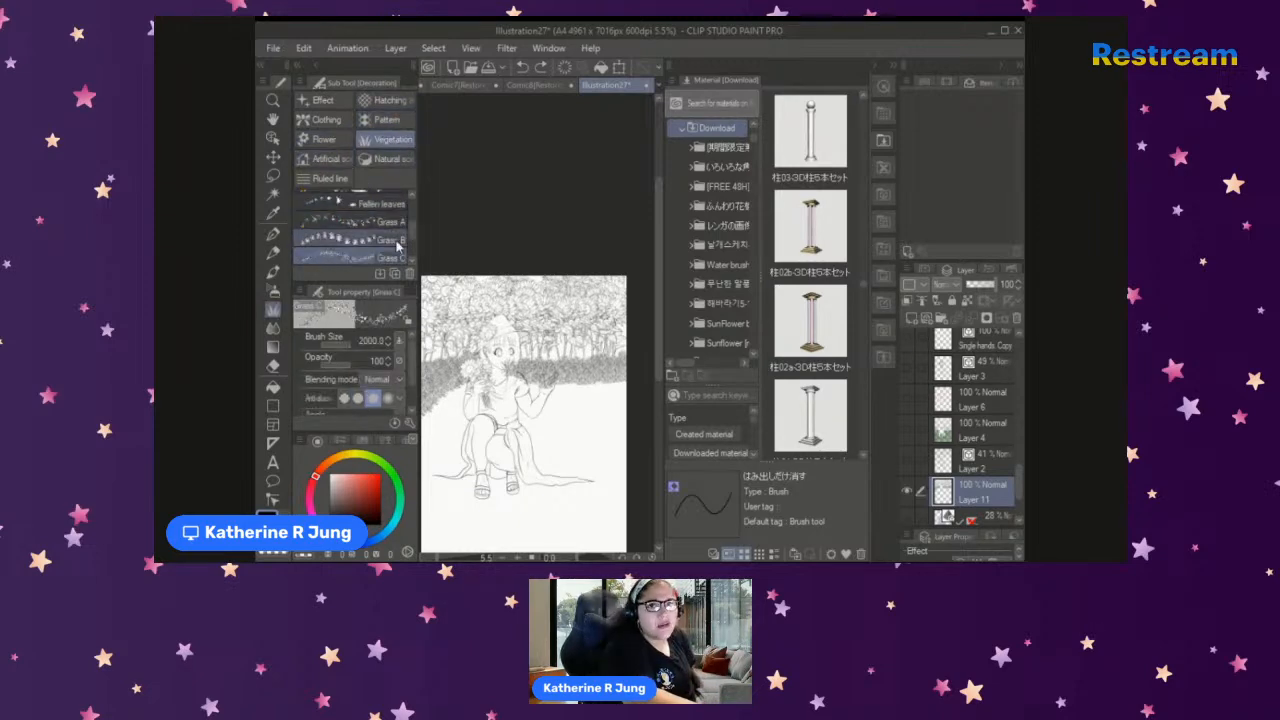
scroll(413, 246, down, 1)
scroll(413, 246, down, 2)
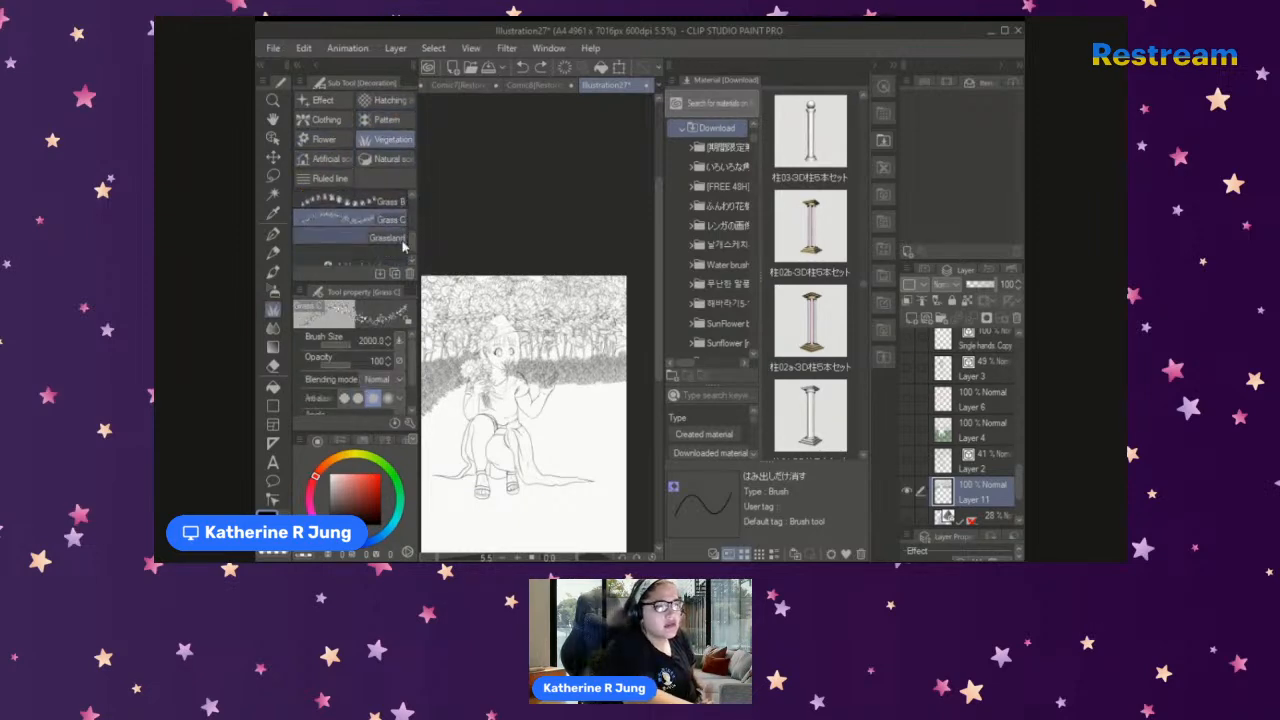
click(355, 240)
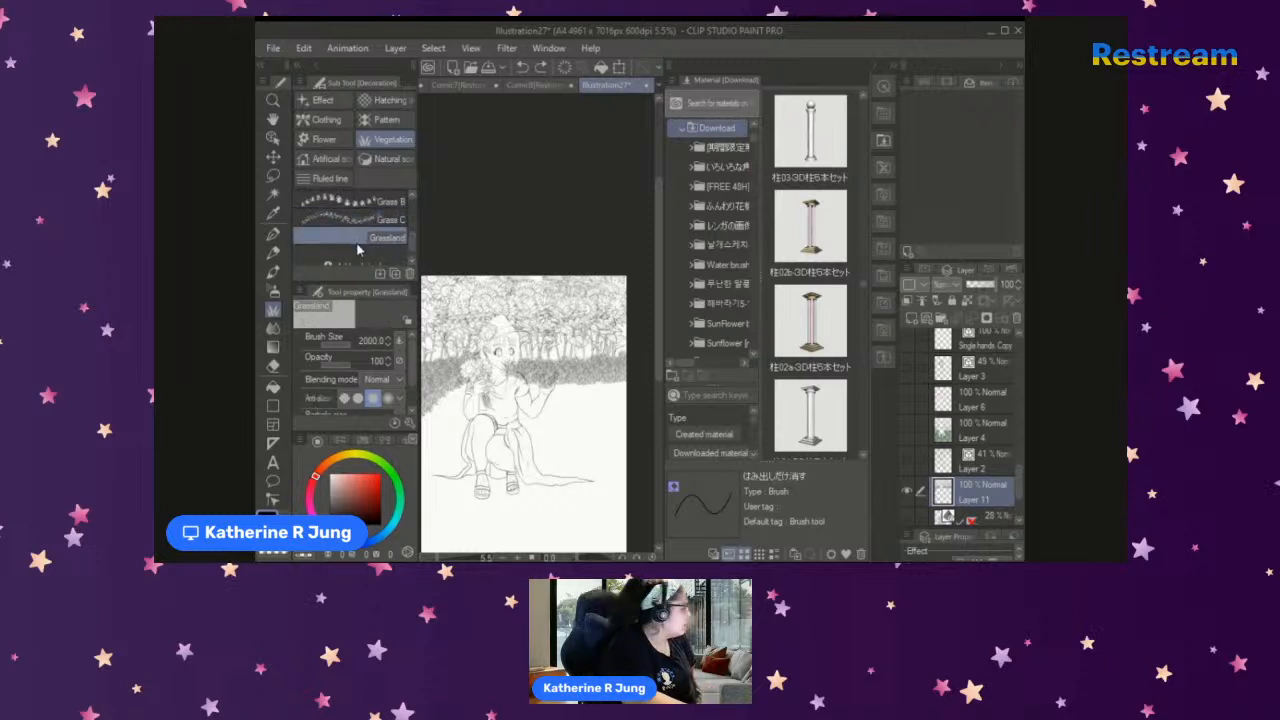
scroll(411, 248, down, 1)
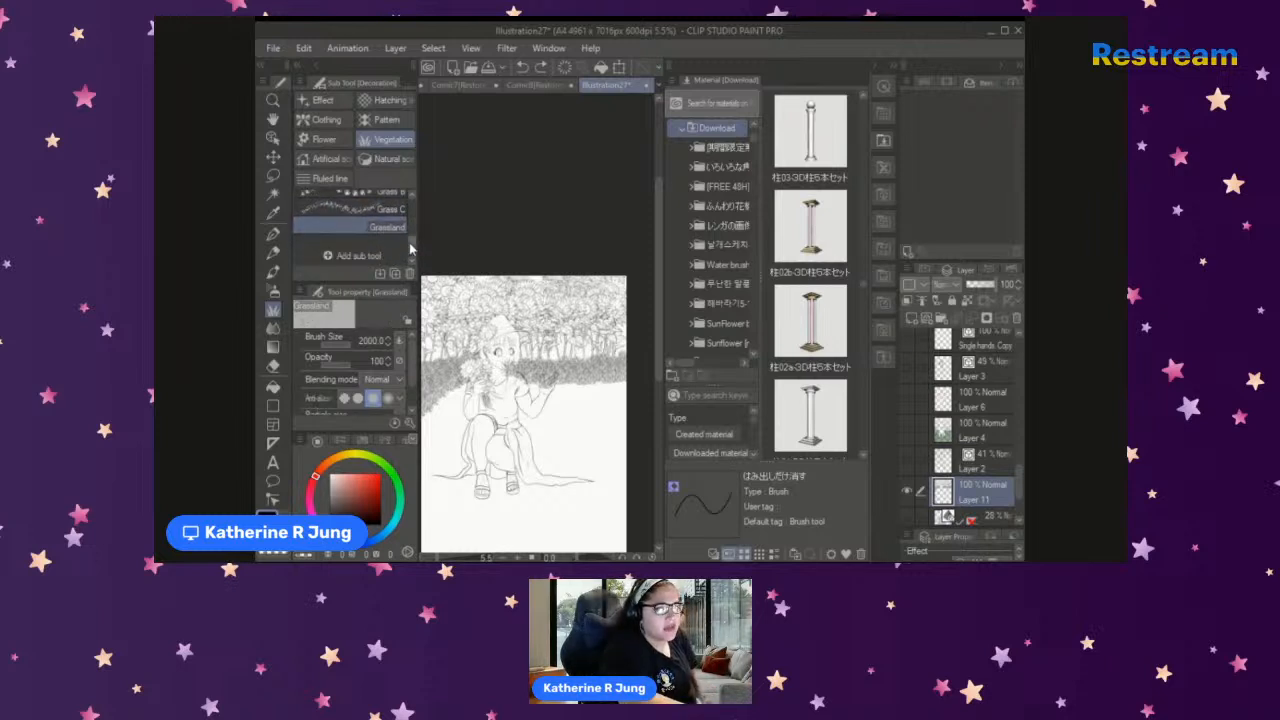
scroll(410, 245, up, 4)
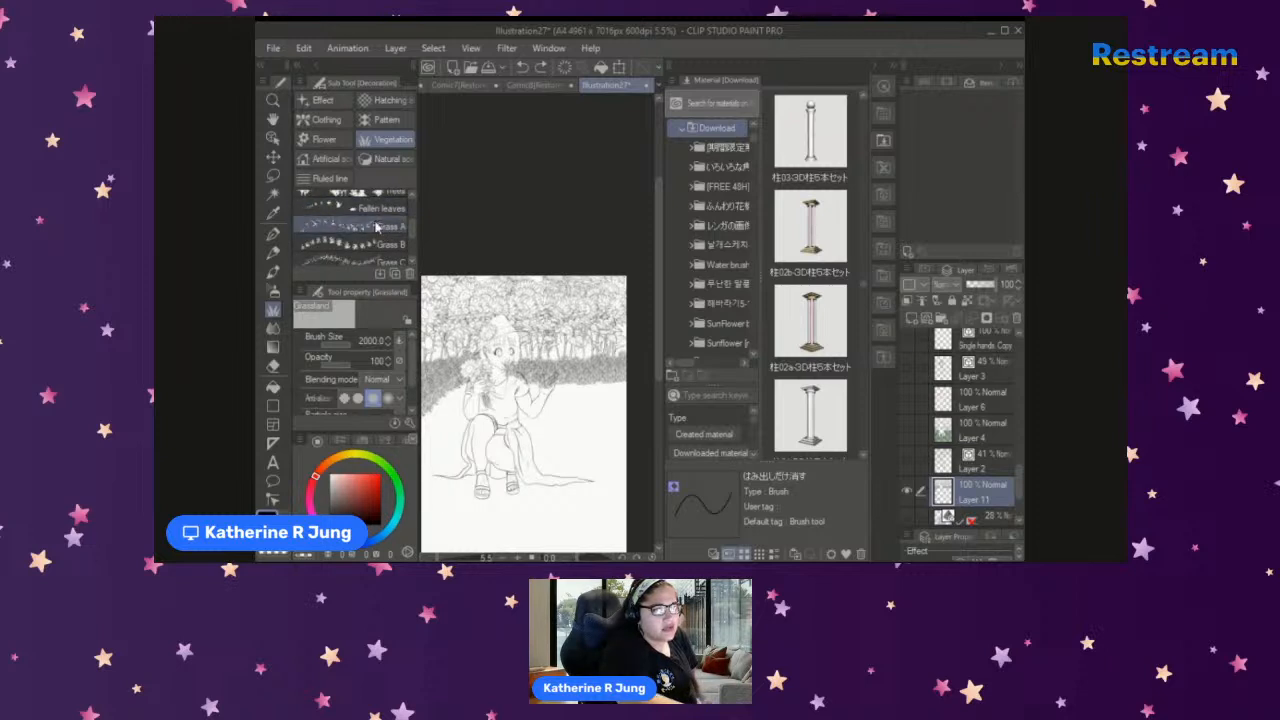
scroll(410, 235, down, 4)
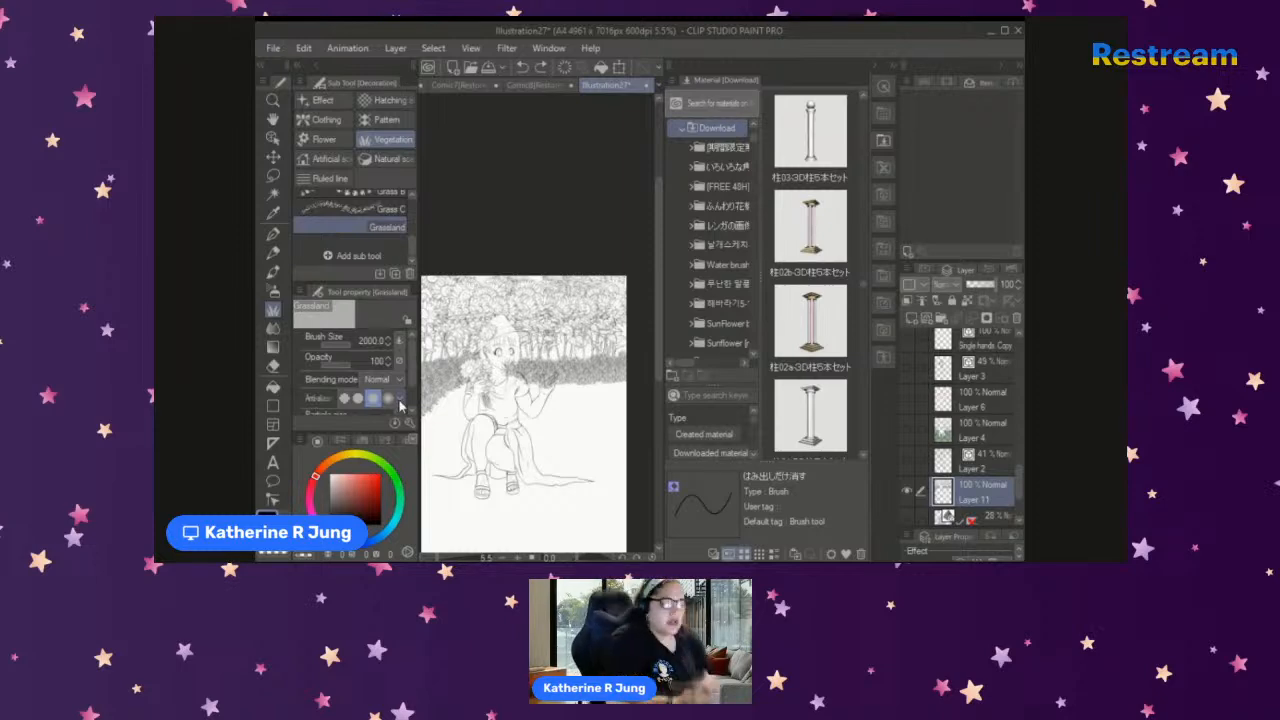
Step: Select Layer 4 and turn on its visibility to compare its rough green grass with the line art
key(ctrl+plus)
key(ctrl+minus)
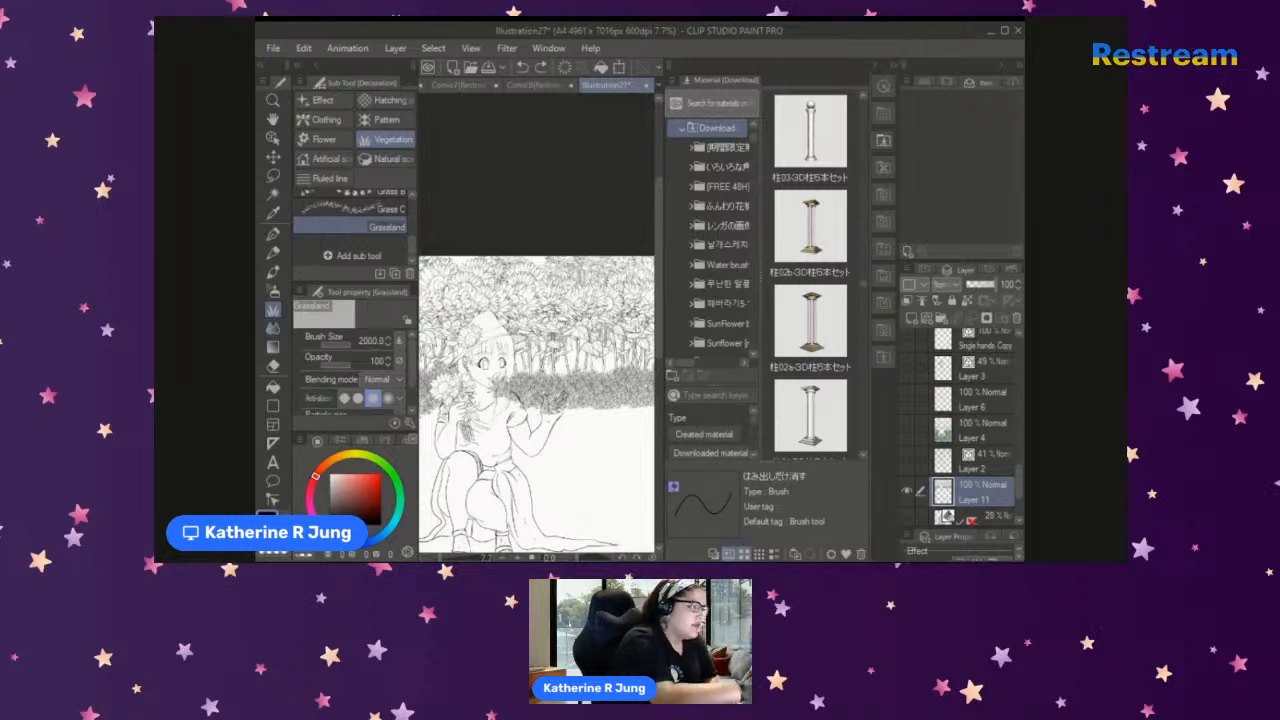
click(952, 437)
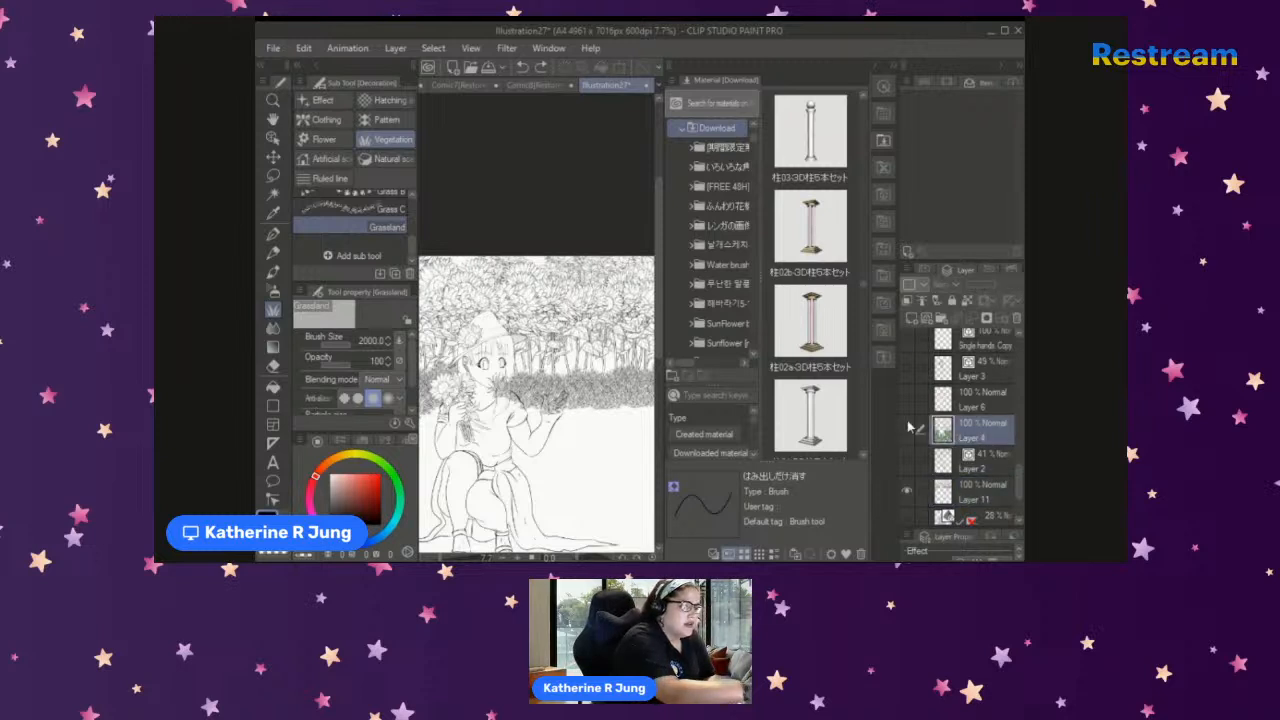
click(907, 430)
click(907, 430)
click(908, 430)
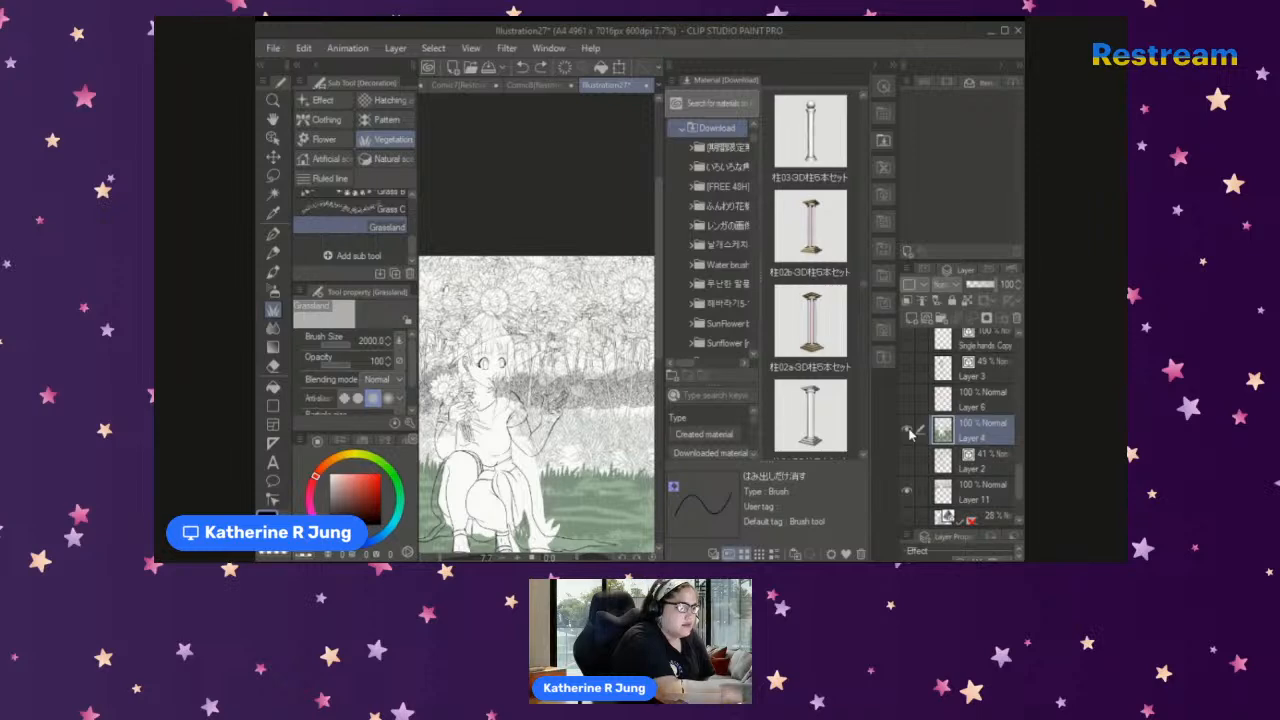
Step: Erase the rough sunflower sketch above the grass on Layer 4 with the Snap eraser enlarged to about 930
click(906, 428)
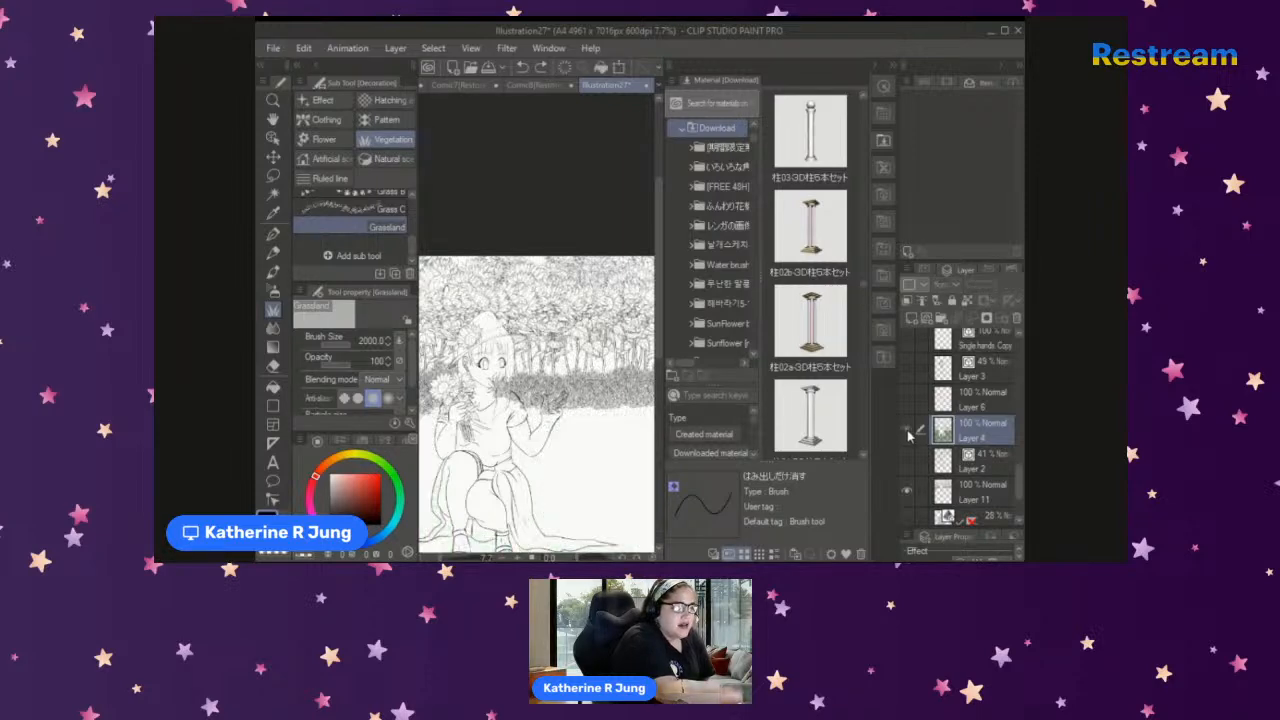
click(907, 430)
scroll(486, 556, down, 2)
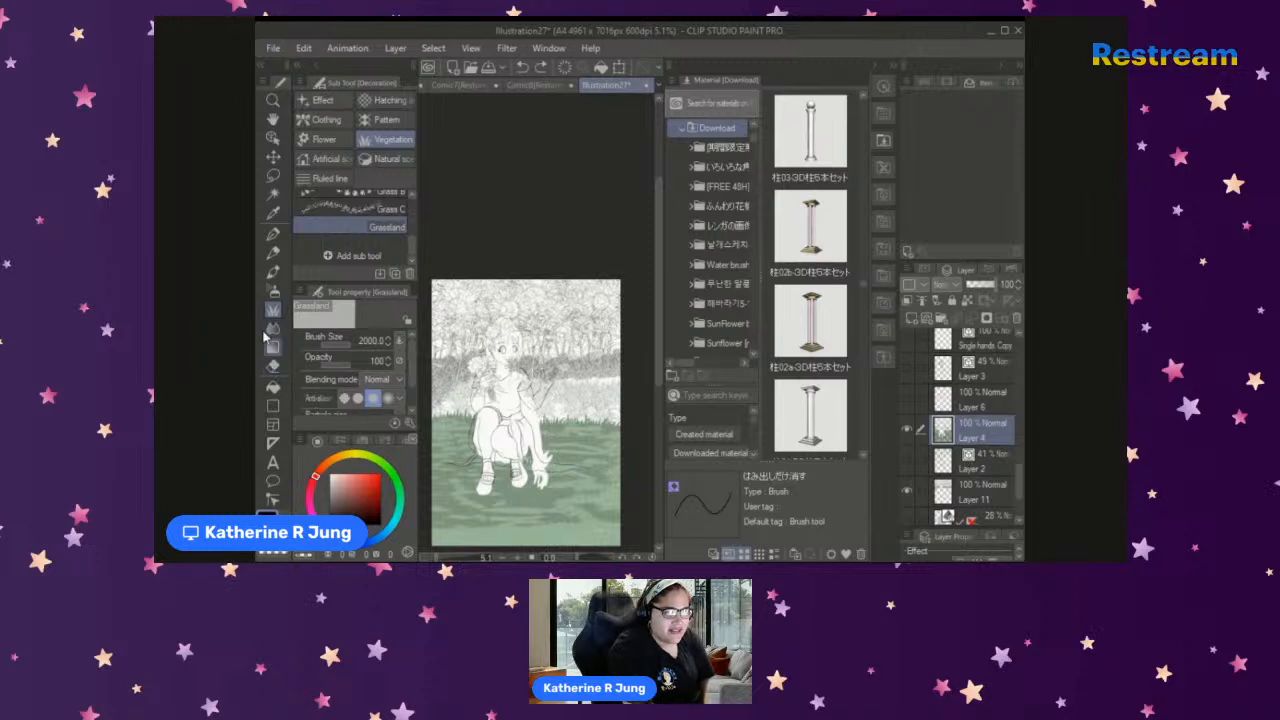
click(273, 365)
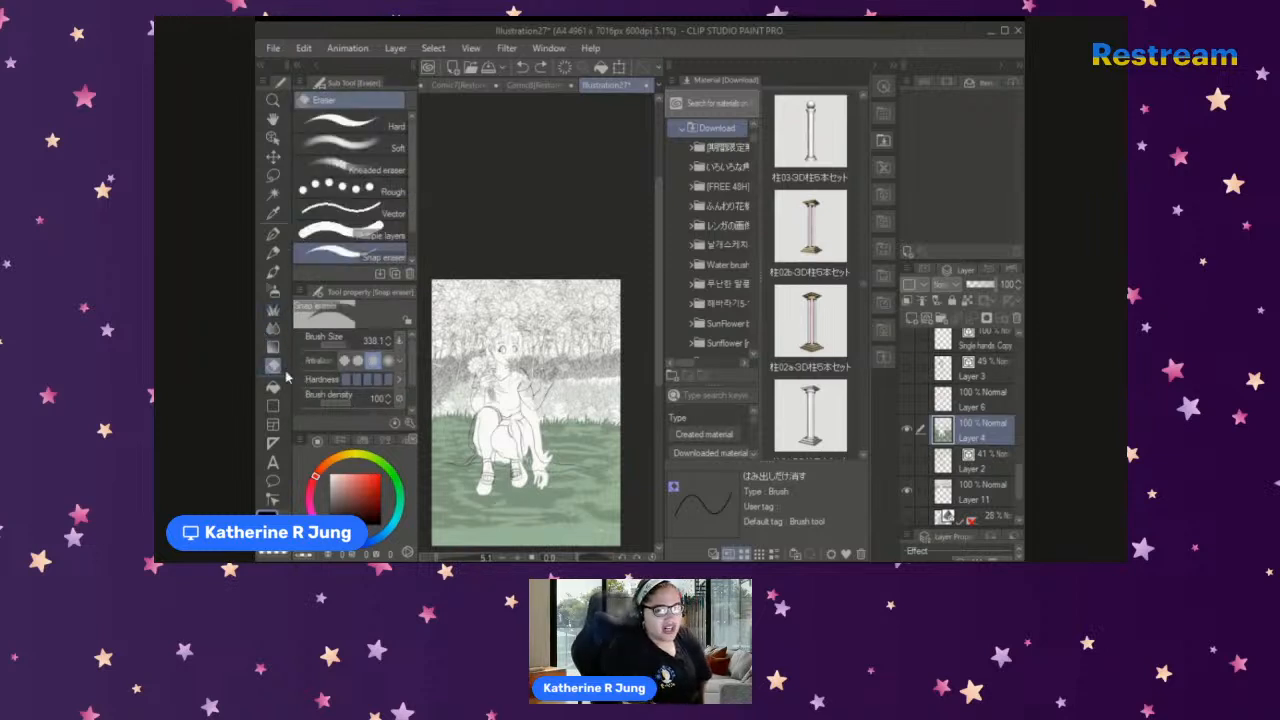
click(346, 345)
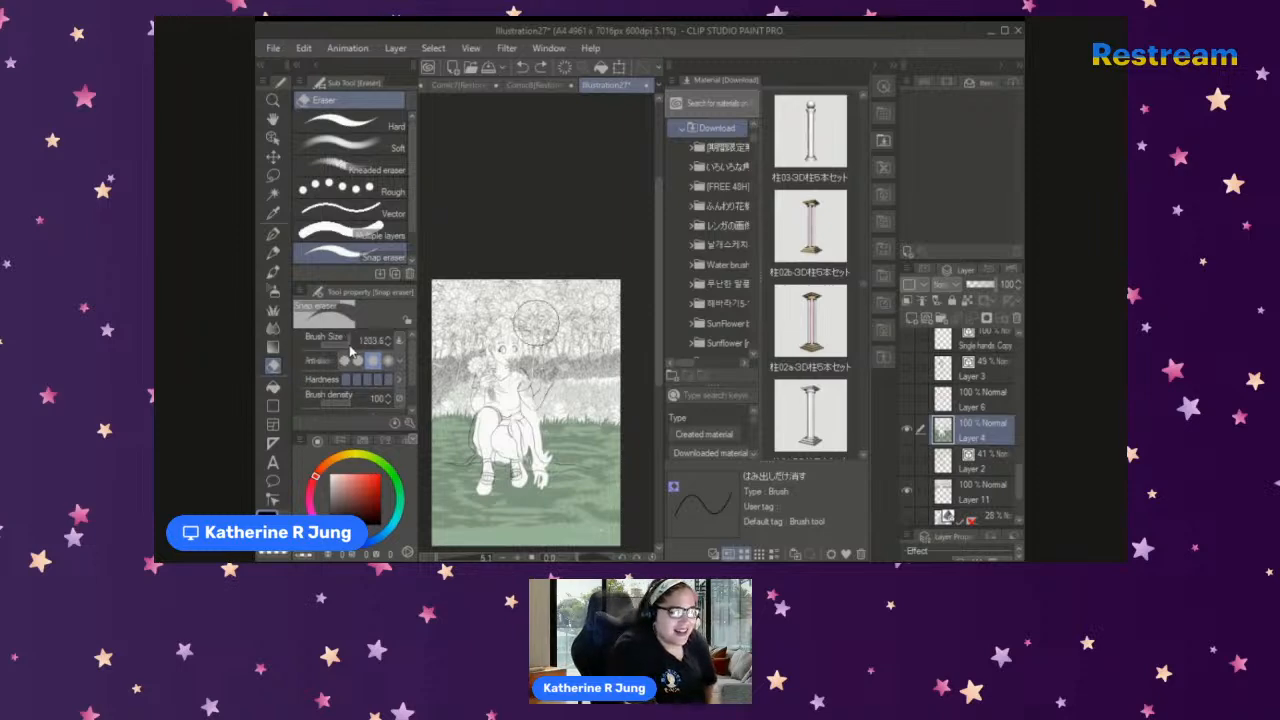
mouse_move(569, 383)
mouse_down()
mouse_move(613, 409)
mouse_move(611, 390)
mouse_move(601, 407)
mouse_move(558, 380)
mouse_move(486, 389)
mouse_move(464, 378)
mouse_move(434, 403)
mouse_move(466, 384)
mouse_up()
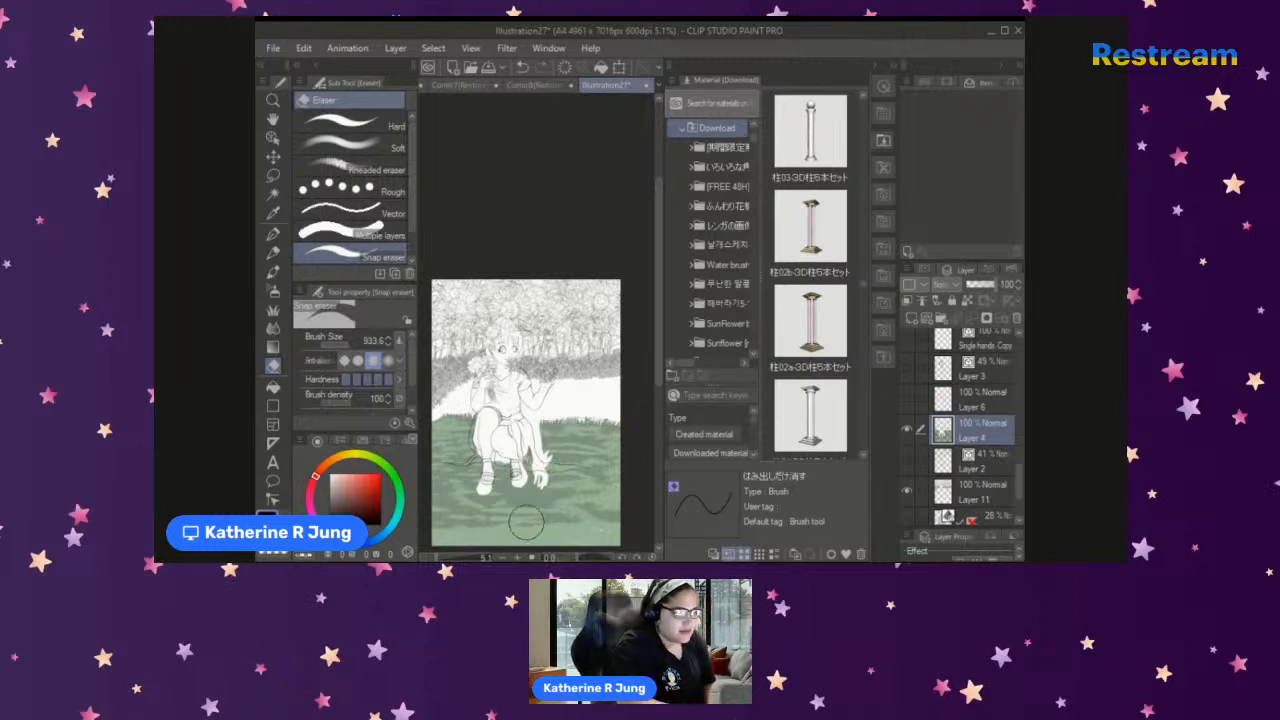
Step: Scale up Layer 4's green grass proportionally until its upper edge meets the base of the sunflower field
click(618, 68)
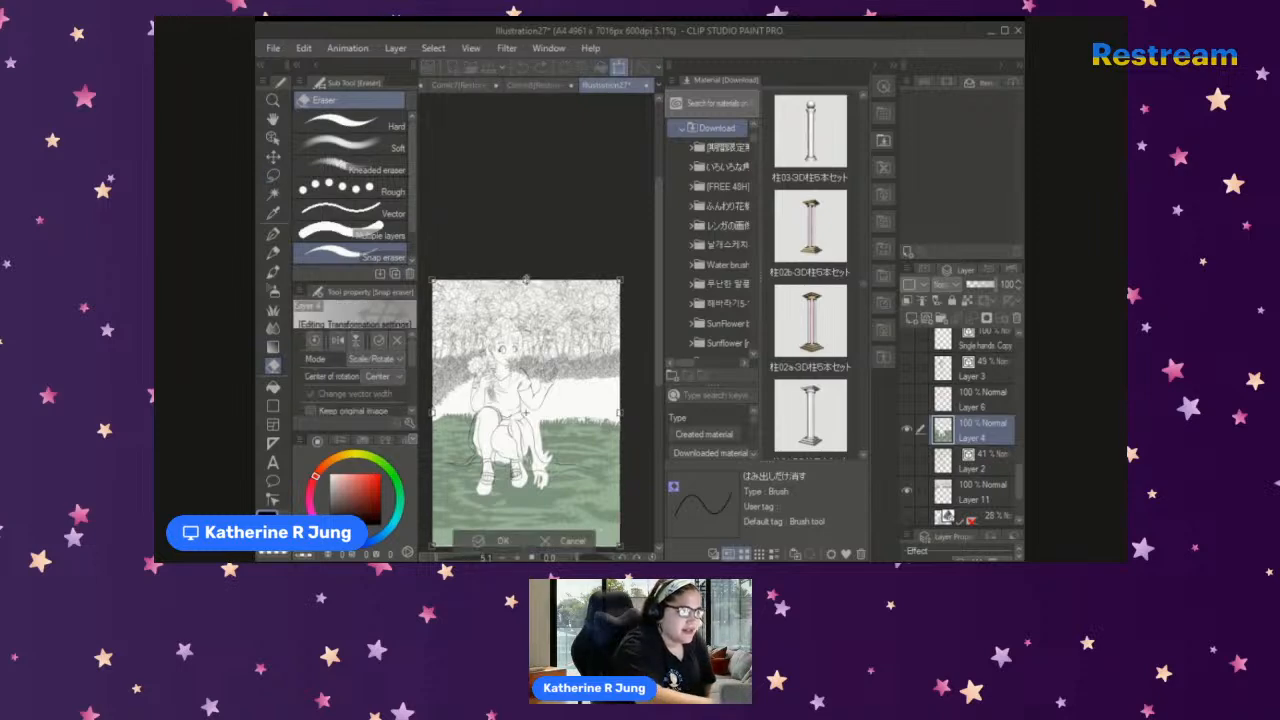
drag(526, 278, 510, 185)
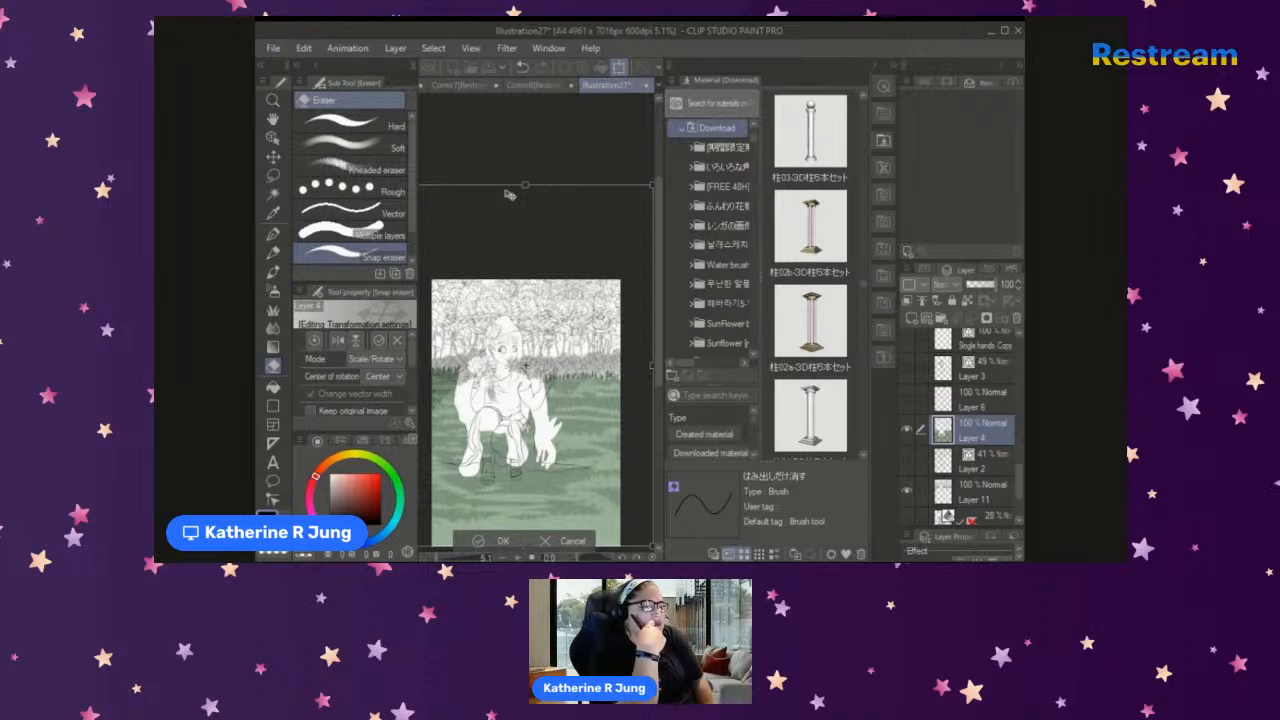
drag(525, 185, 522, 176)
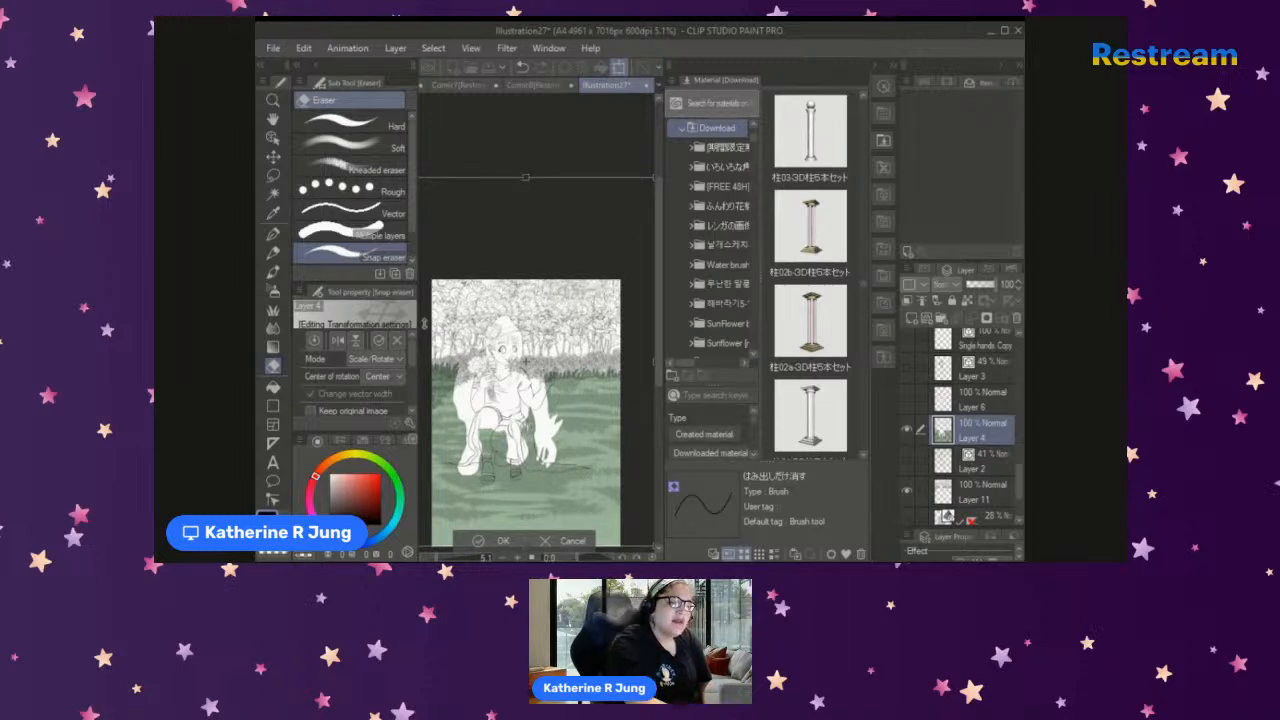
right_click(571, 425)
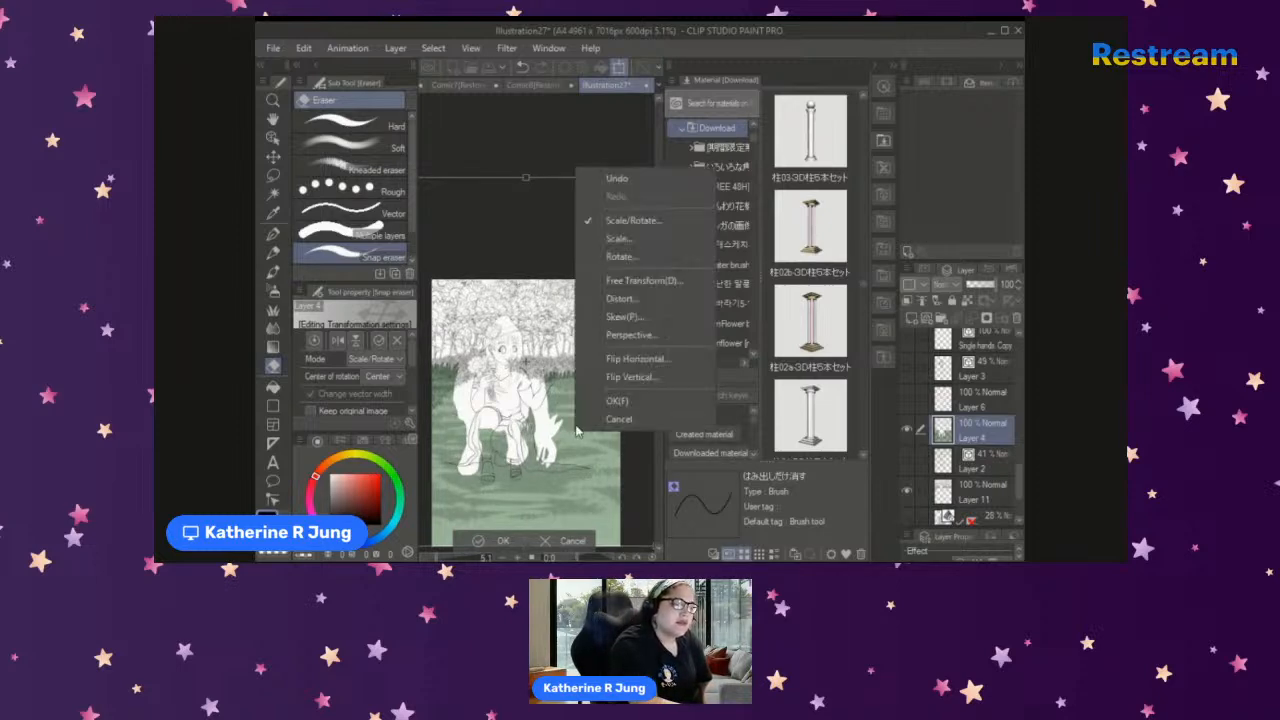
click(568, 430)
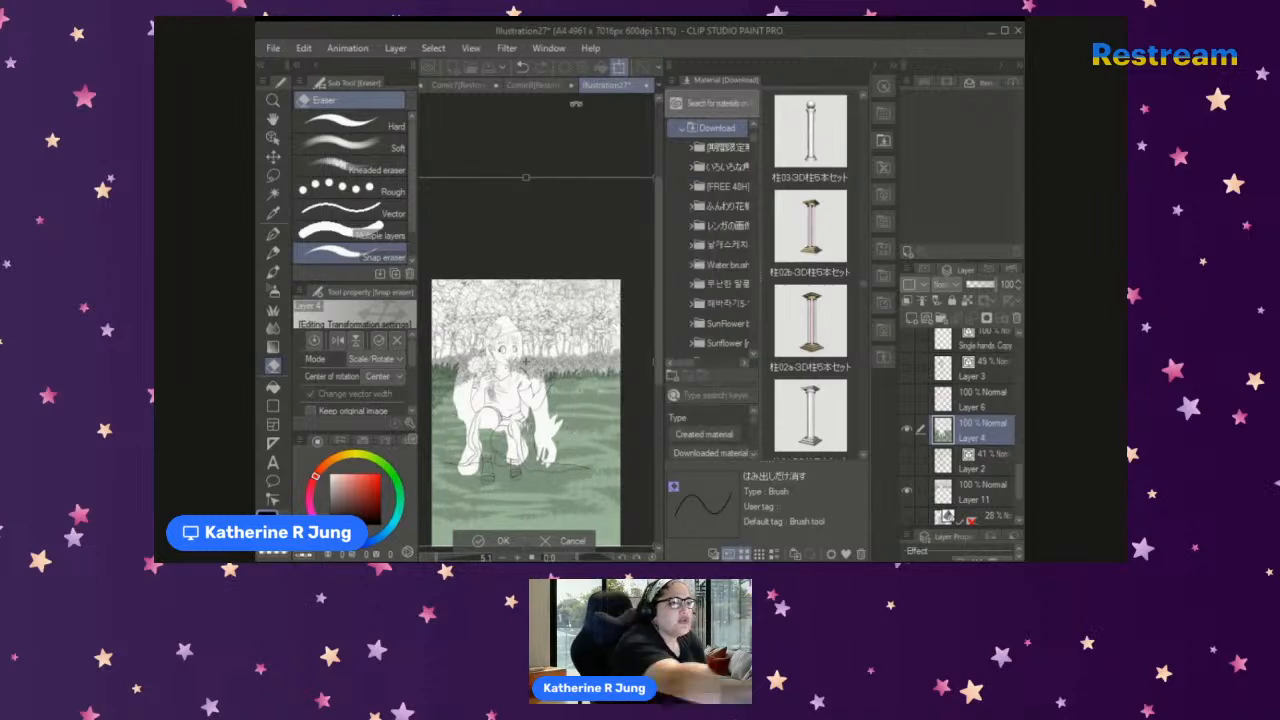
click(275, 240)
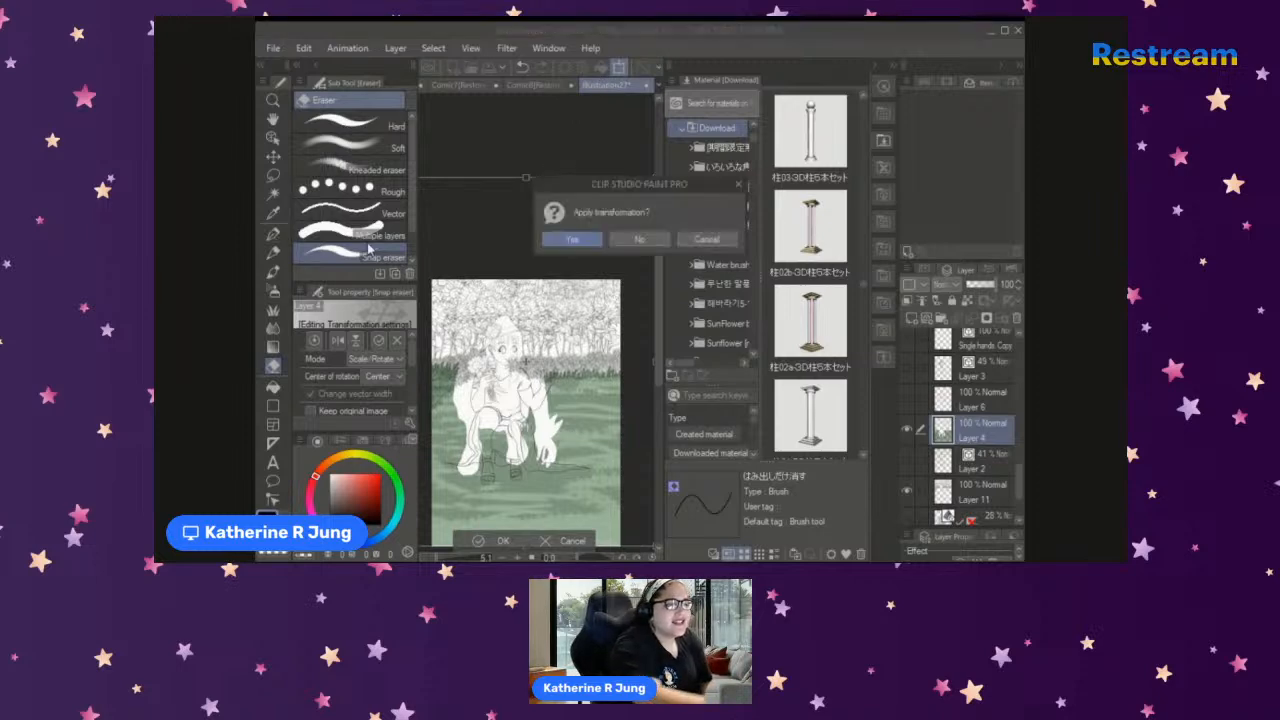